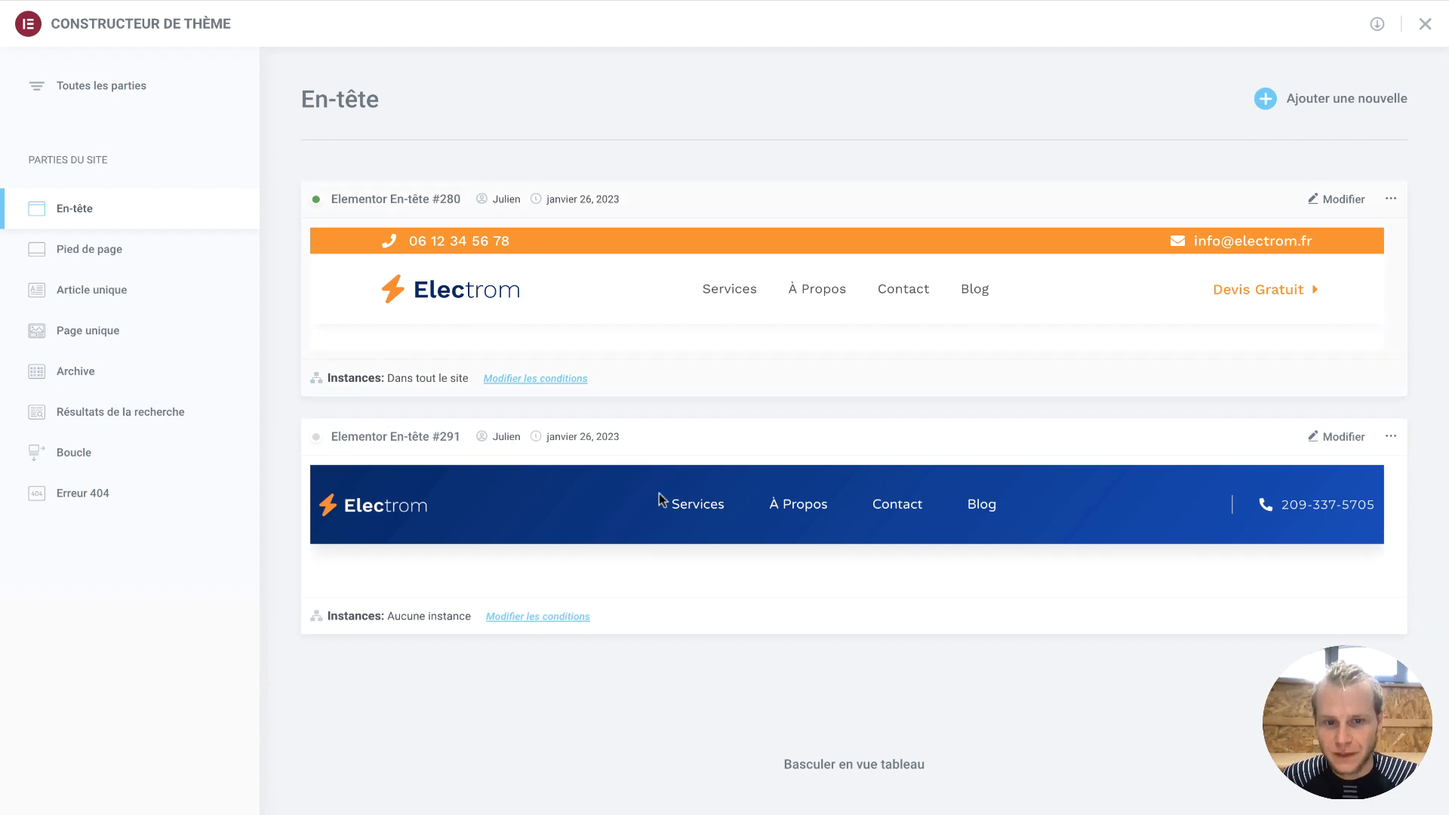
# Leave the footer template list and scroll the KarmaYoga home page to its dark green footer
pyautogui.click(164, 264)
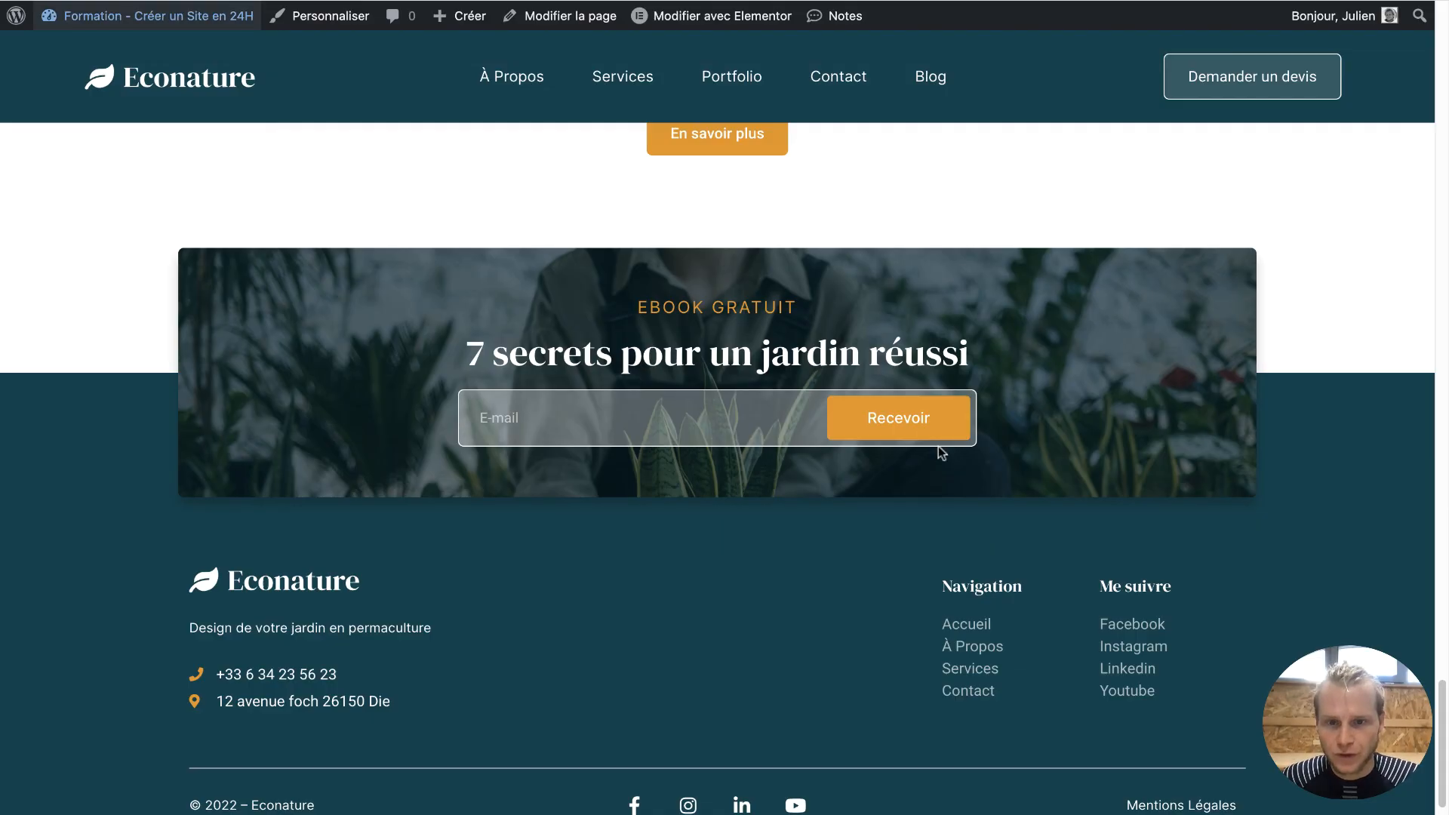
pyautogui.scroll(20, 942, 452)
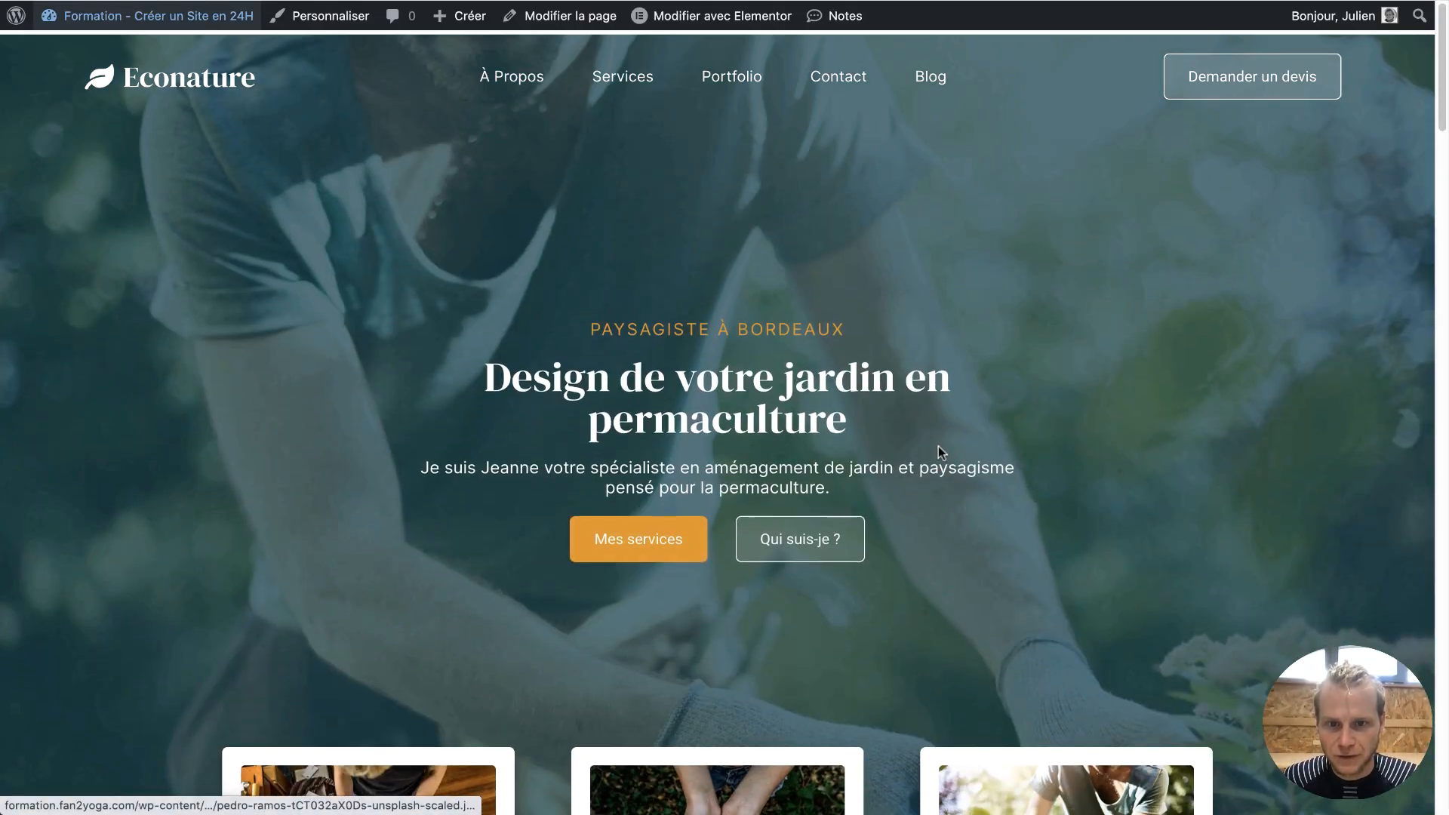
pyautogui.scroll(-20, 999, 672)
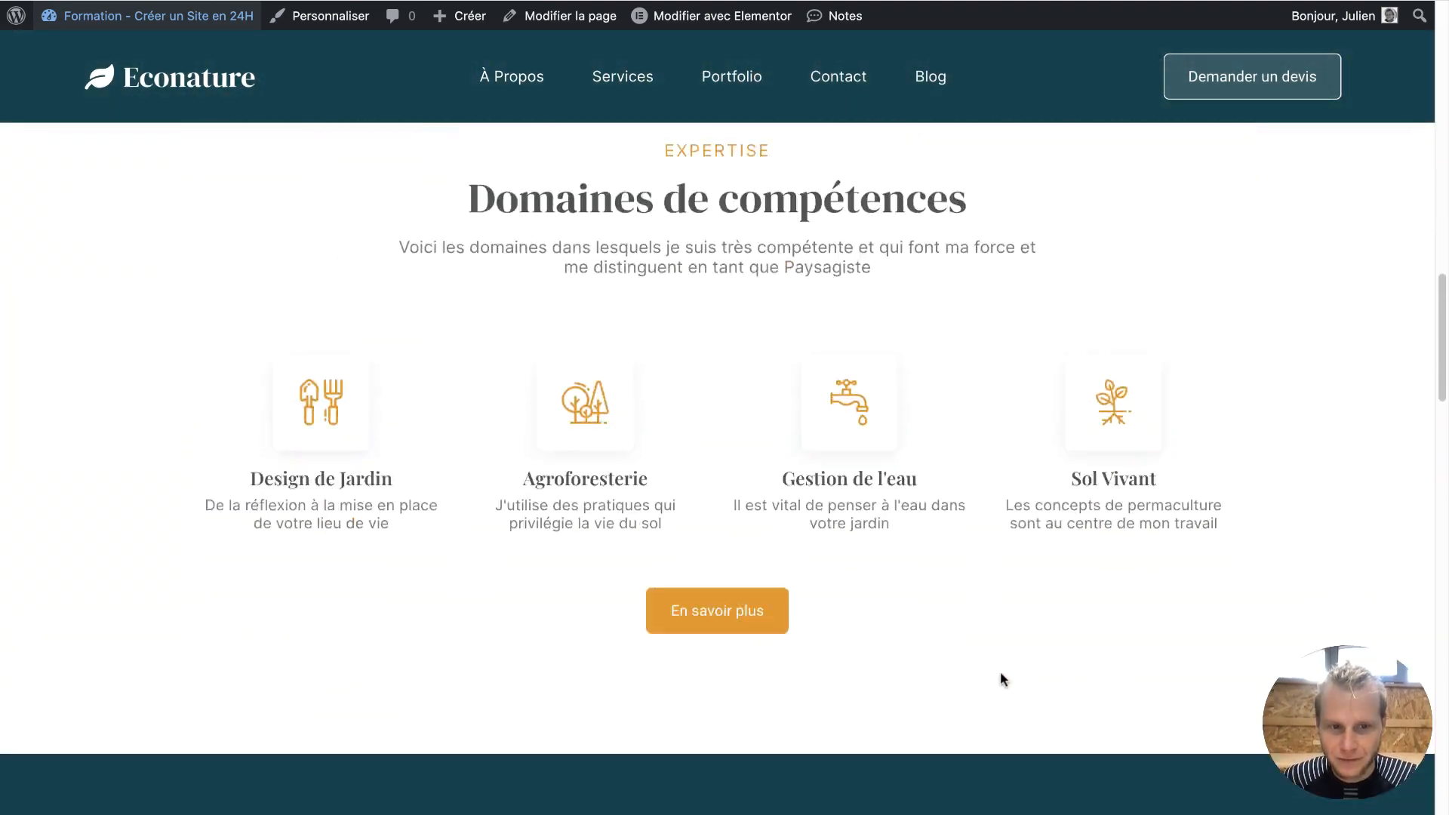
pyautogui.scroll(-15, 999, 672)
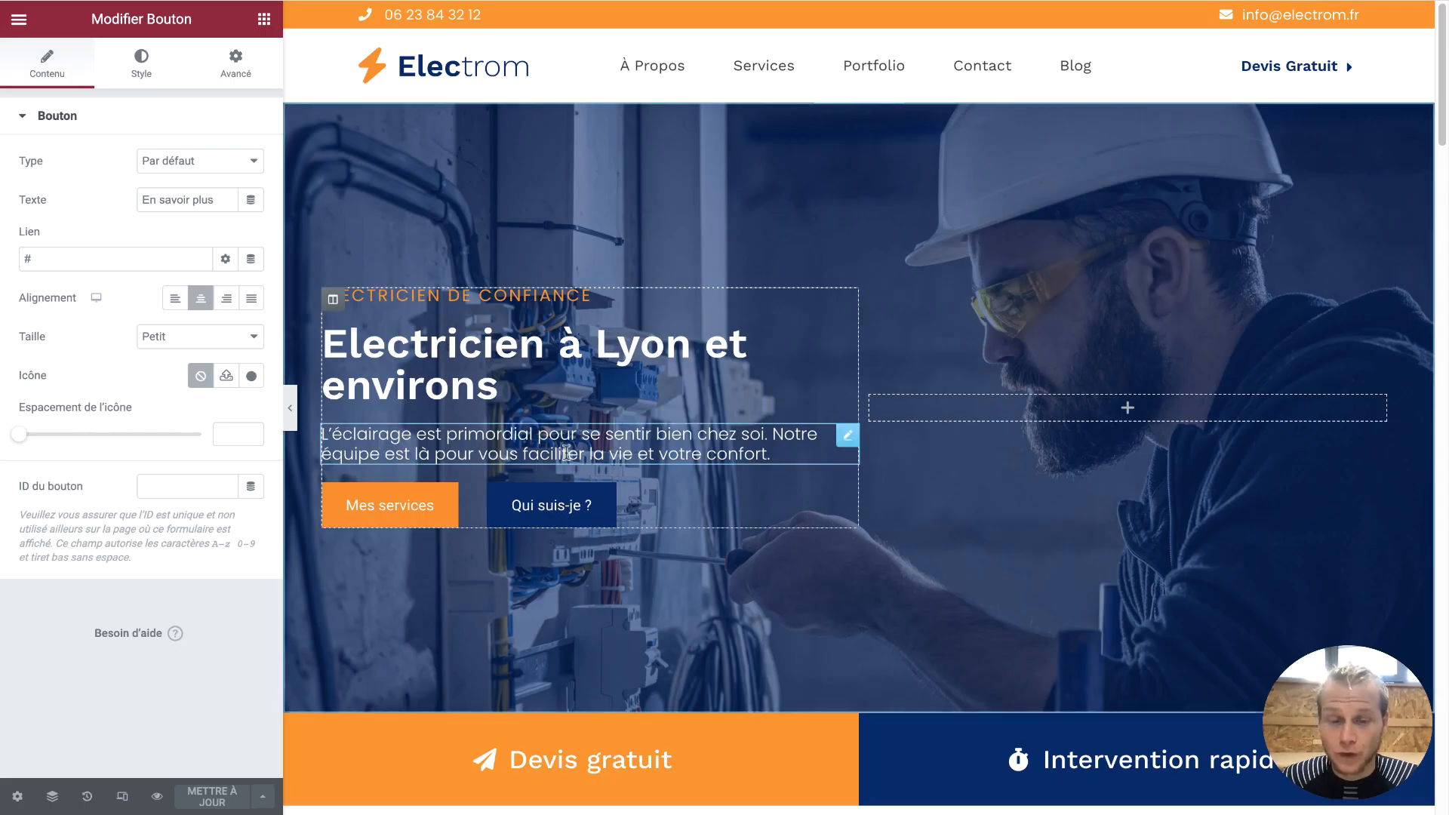
pyautogui.scroll(-15, 565, 451)
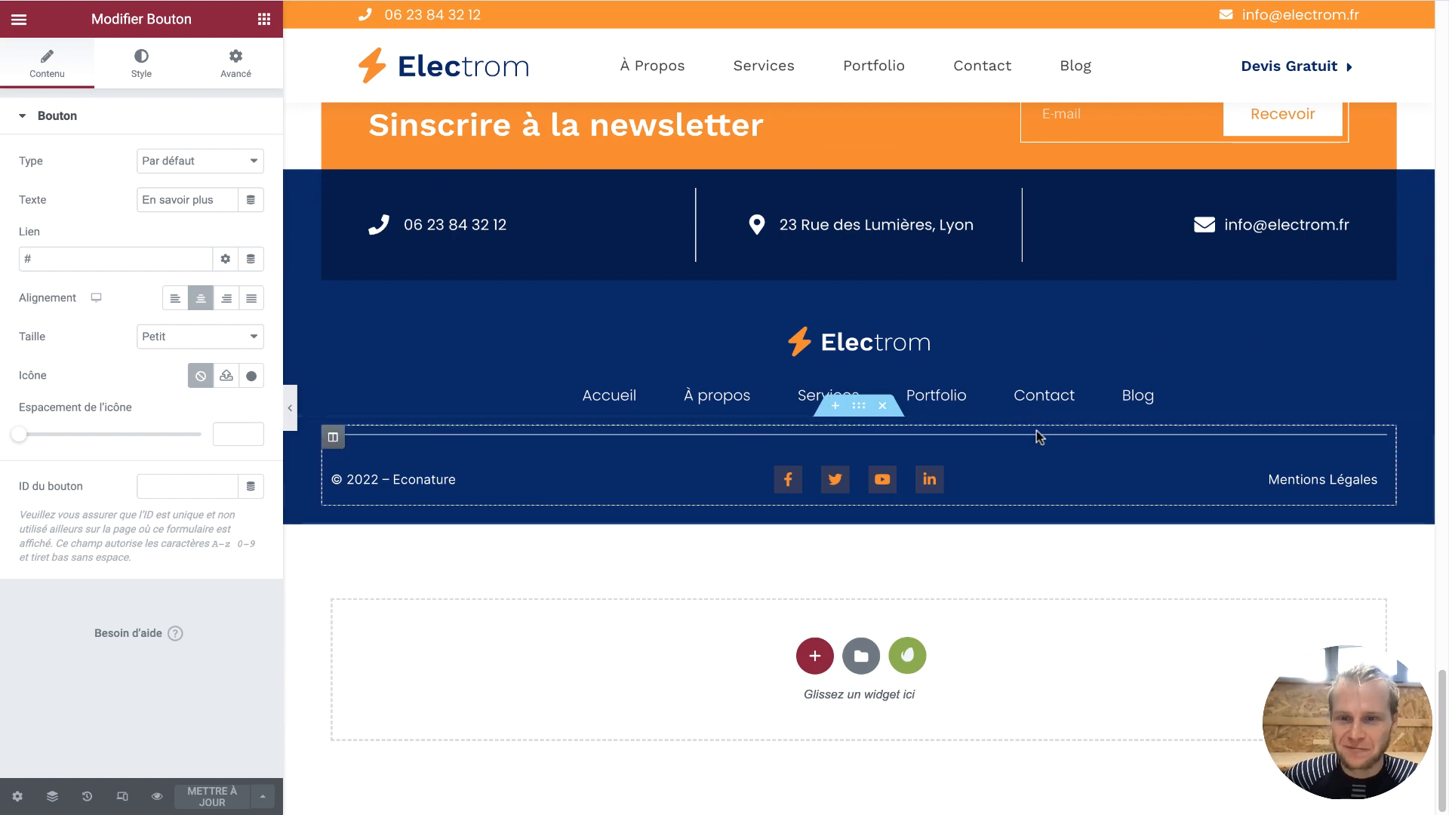
pyautogui.scroll(1, 1037, 434)
pyautogui.scroll(1, 1040, 437)
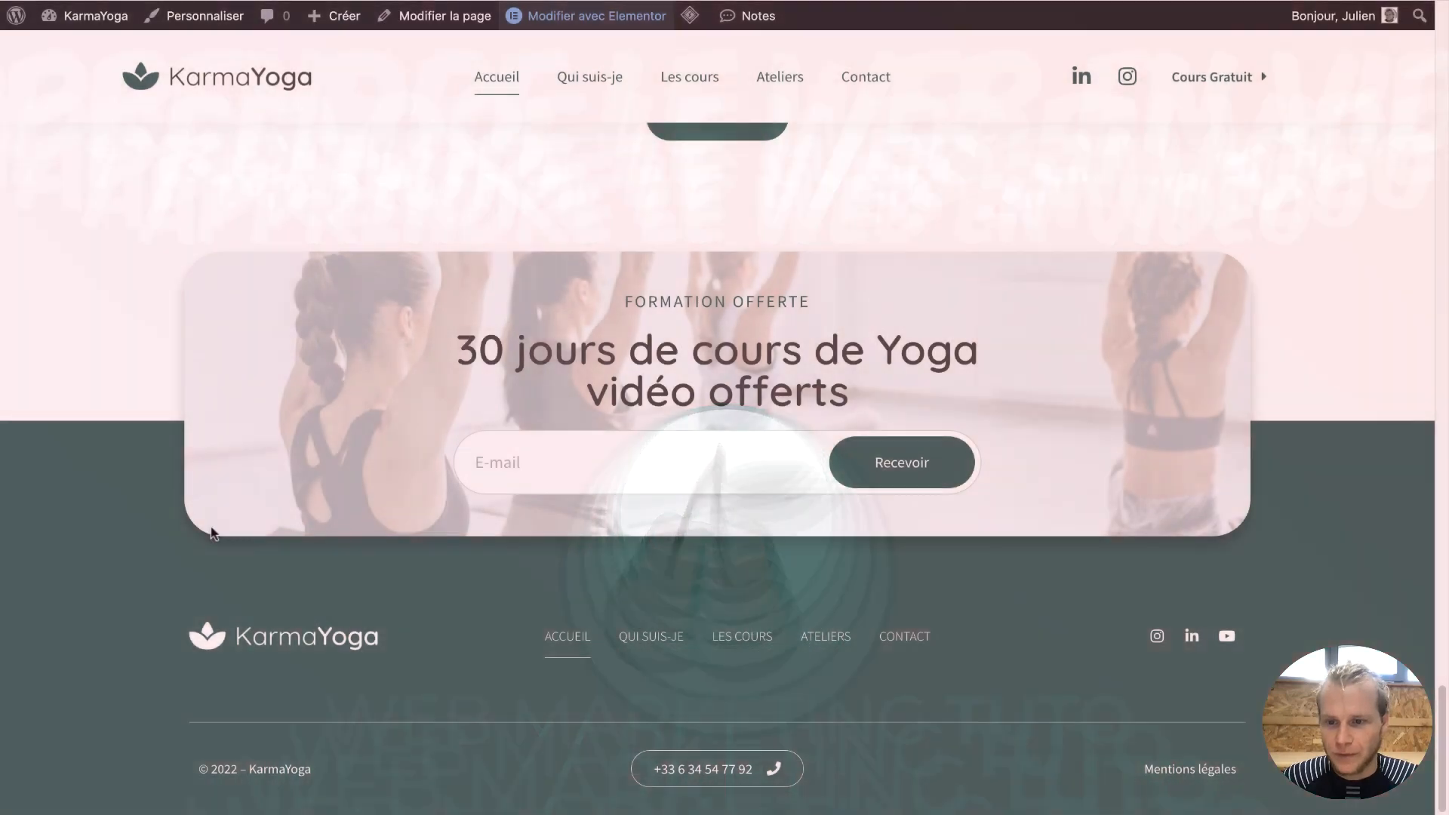
# Edit the home page and open the theme builder's footers: Footer Principal and Accueil Jan 2023
pyautogui.scroll(8, 599, 314)
pyautogui.scroll(-8, 585, 309)
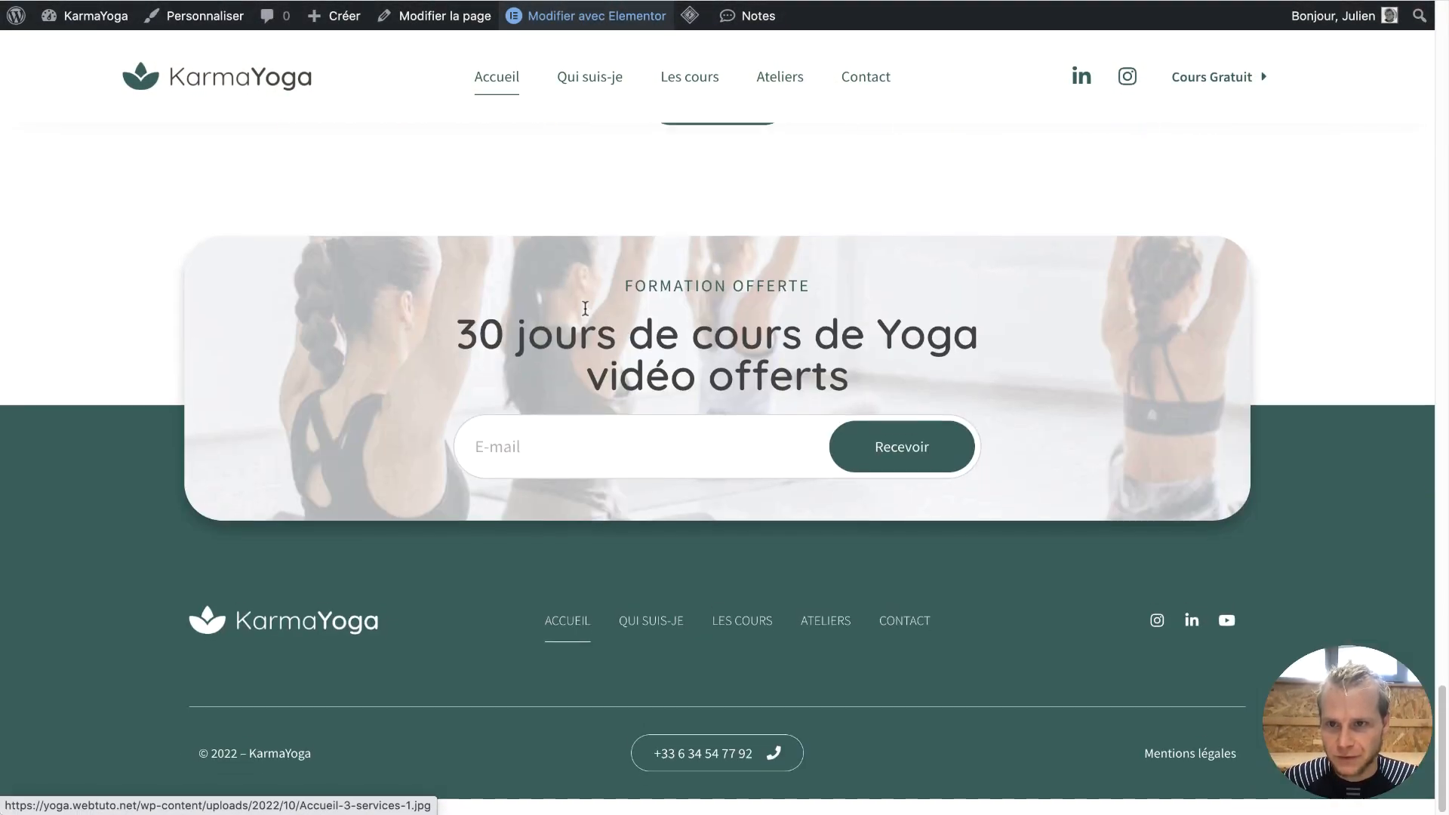
pyautogui.moveTo(585, 22)
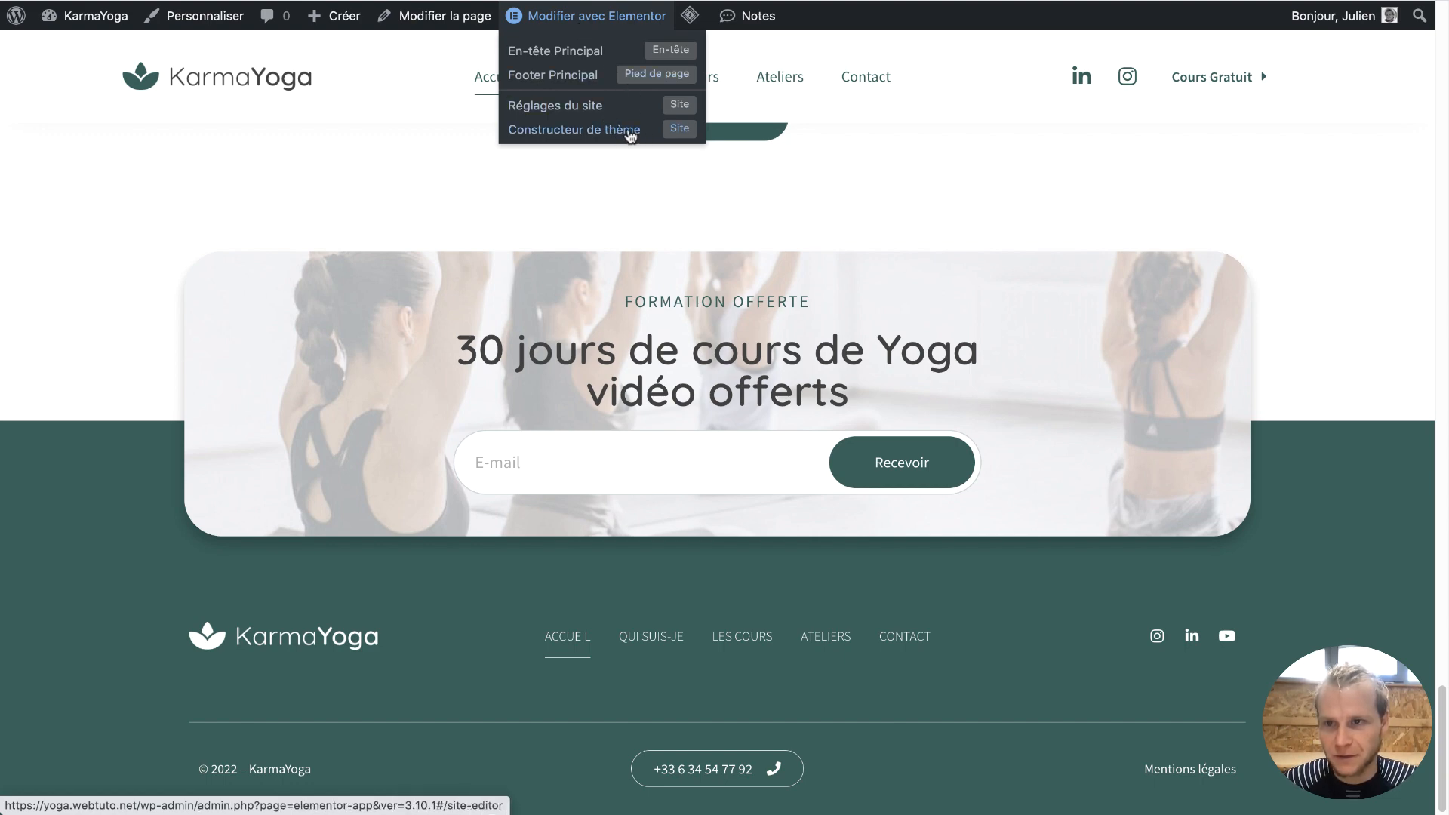
pyautogui.click(577, 25)
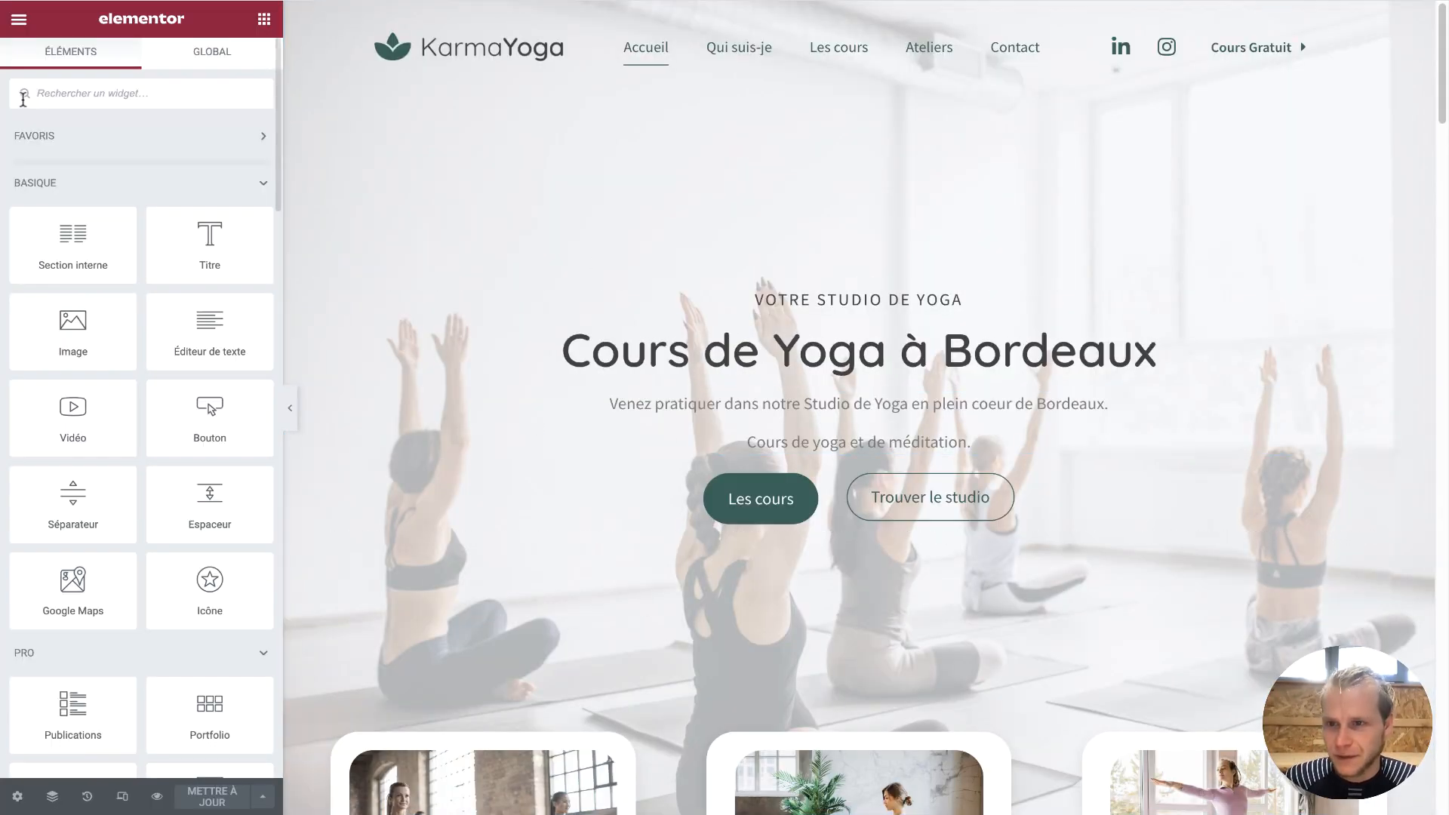
pyautogui.click(19, 21)
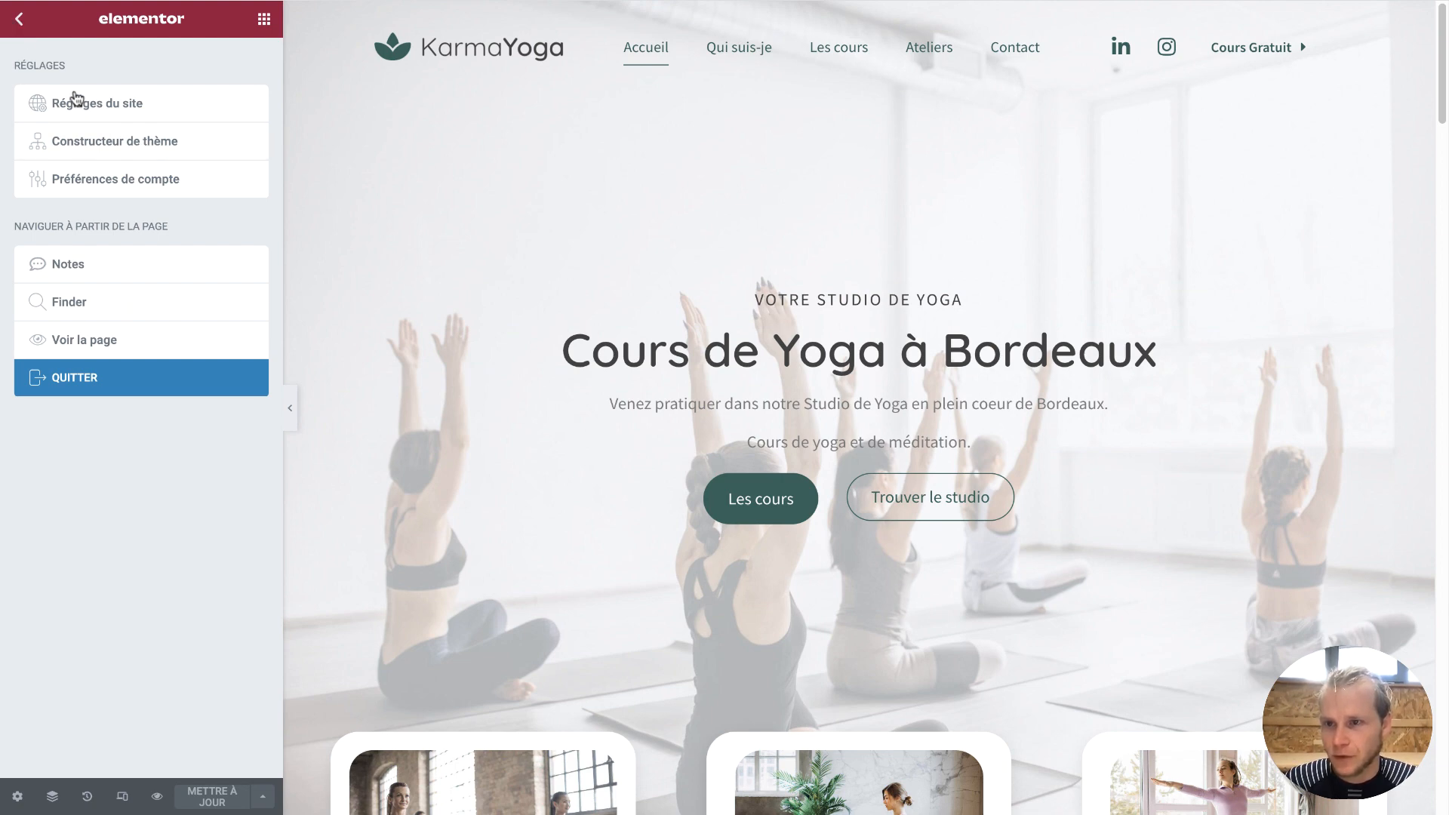
pyautogui.click(155, 147)
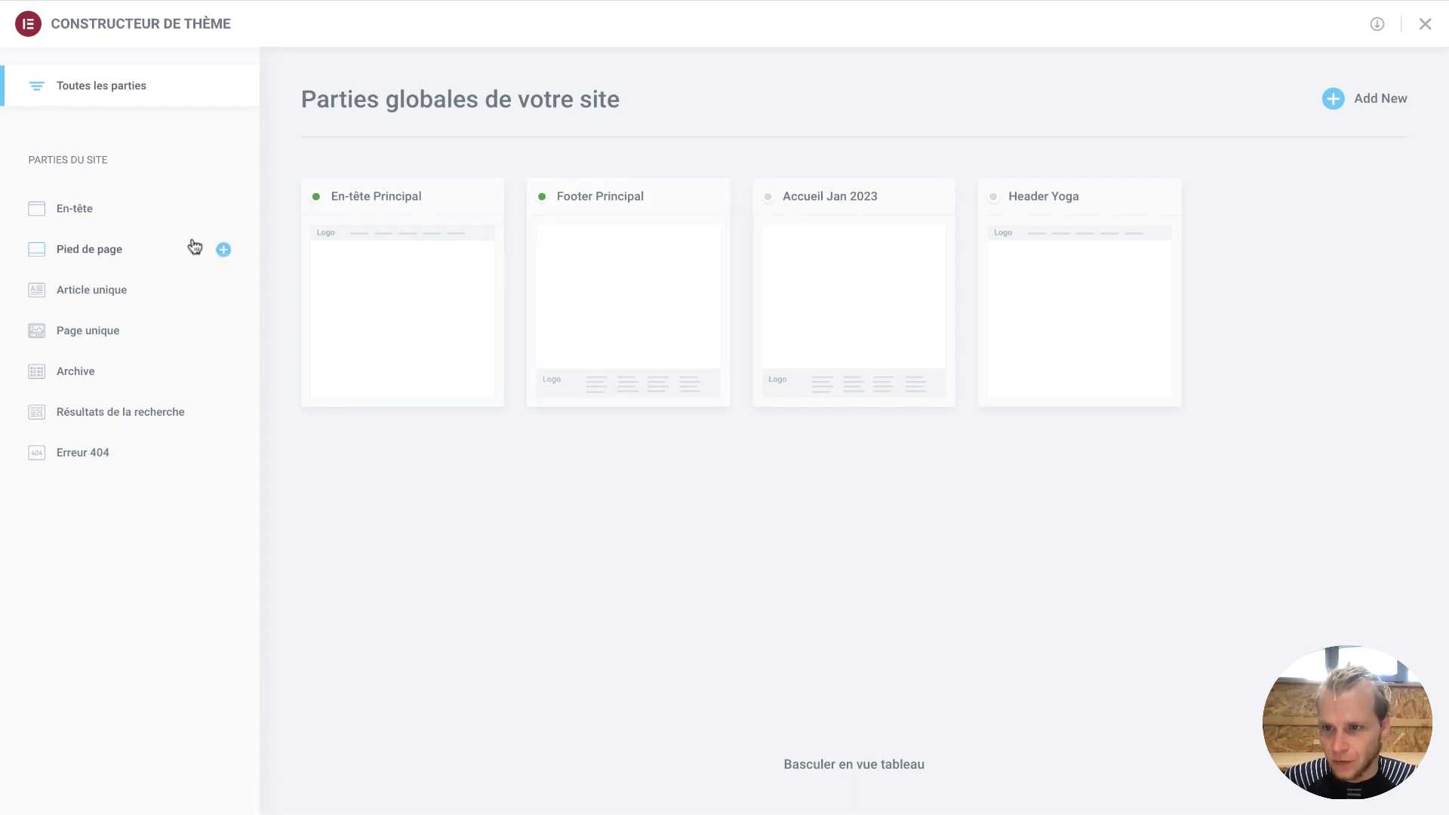
pyautogui.click(137, 249)
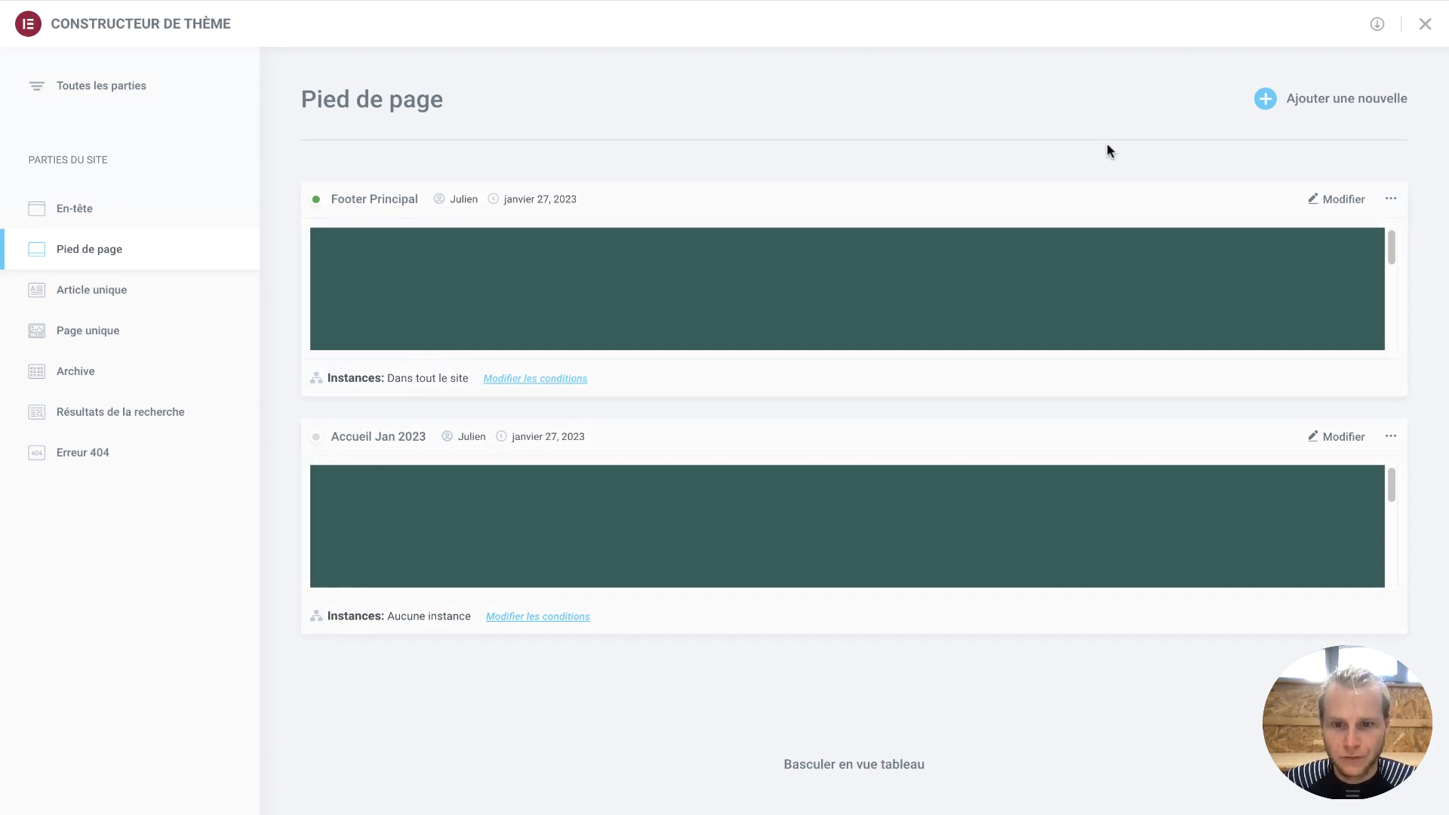
# Create a new footer template and insert the library's Quick Contact footer block
pyautogui.click(1308, 112)
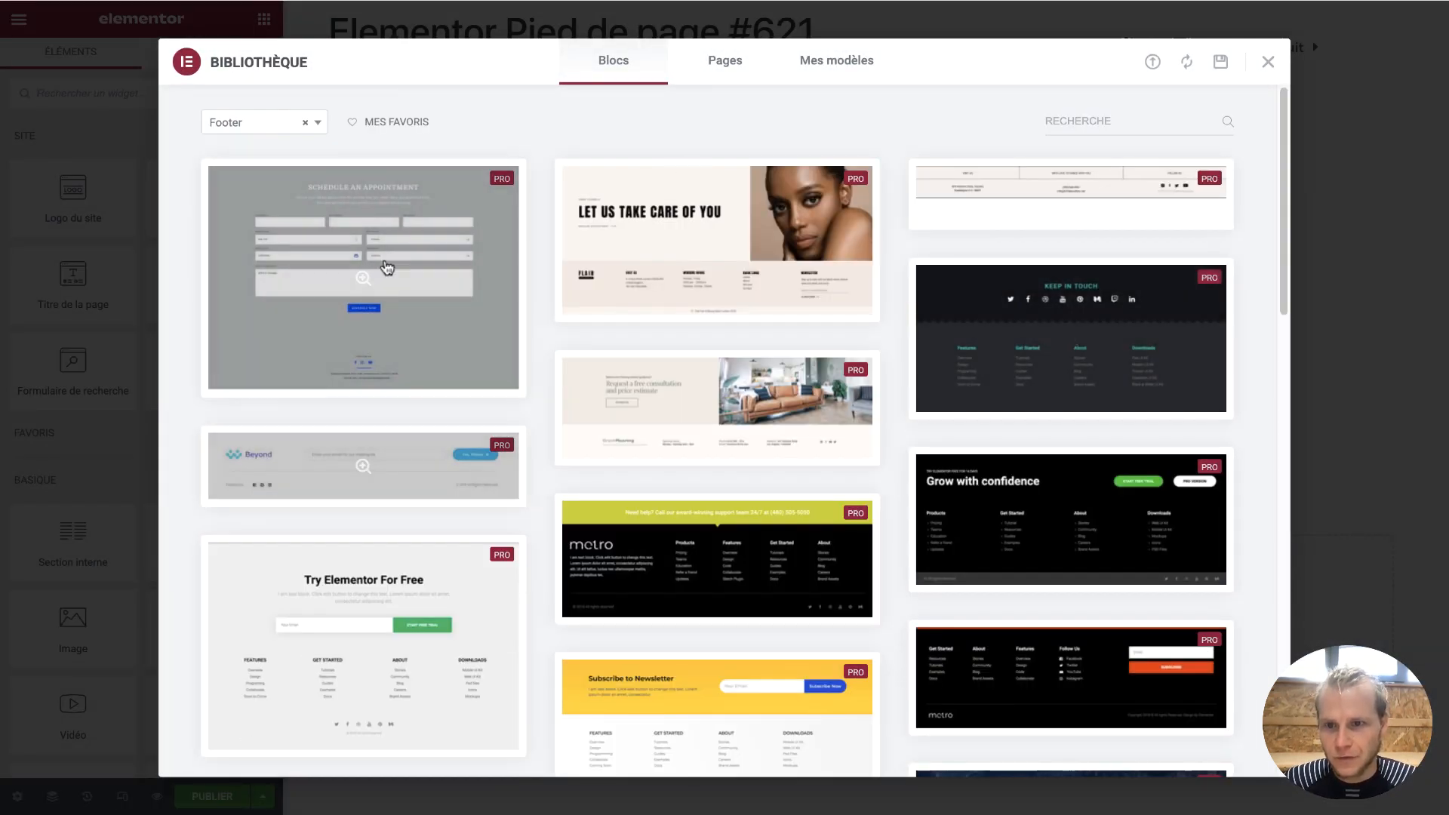
pyautogui.scroll(-15, 949, 706)
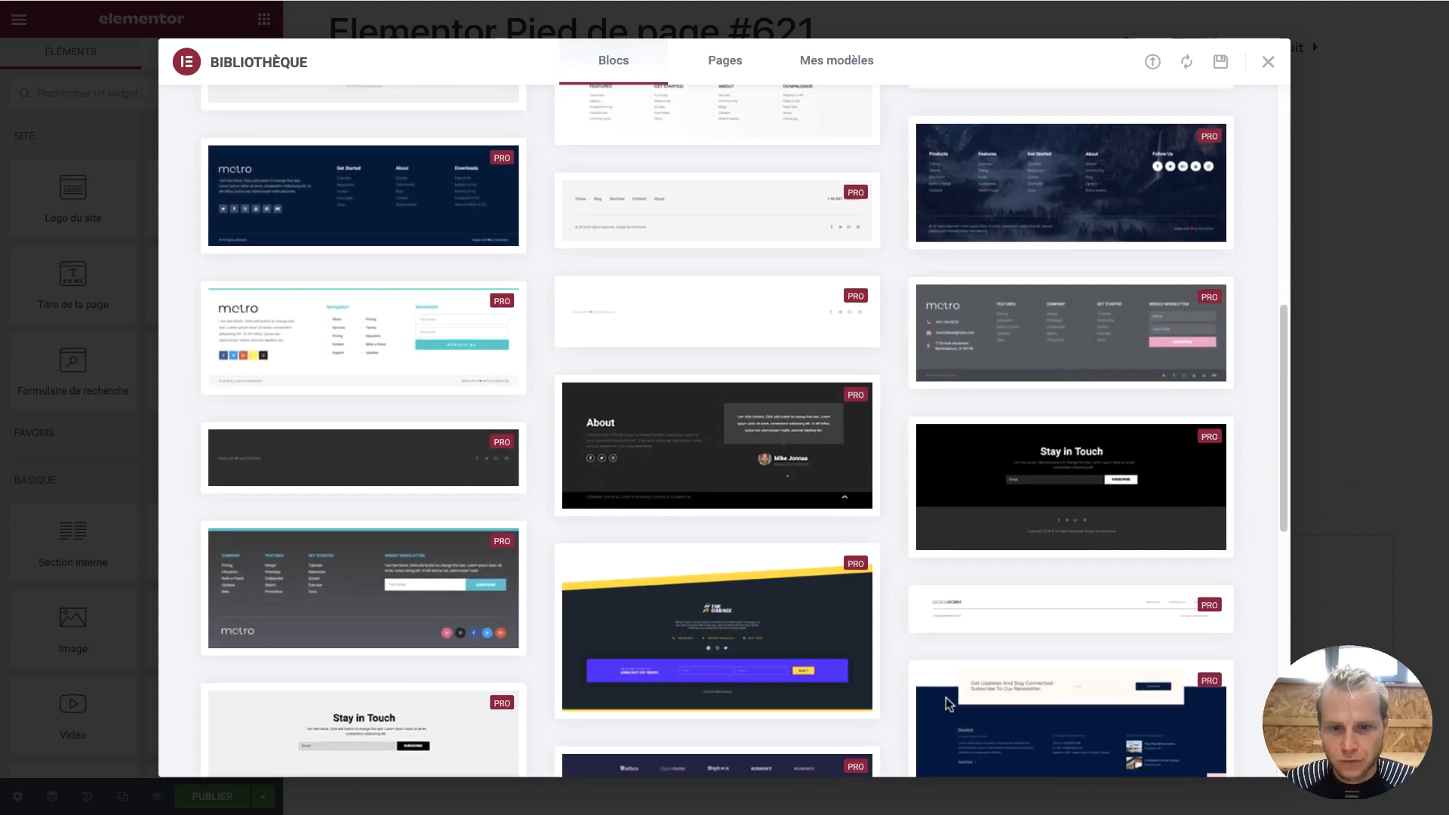
pyautogui.scroll(-3, 948, 706)
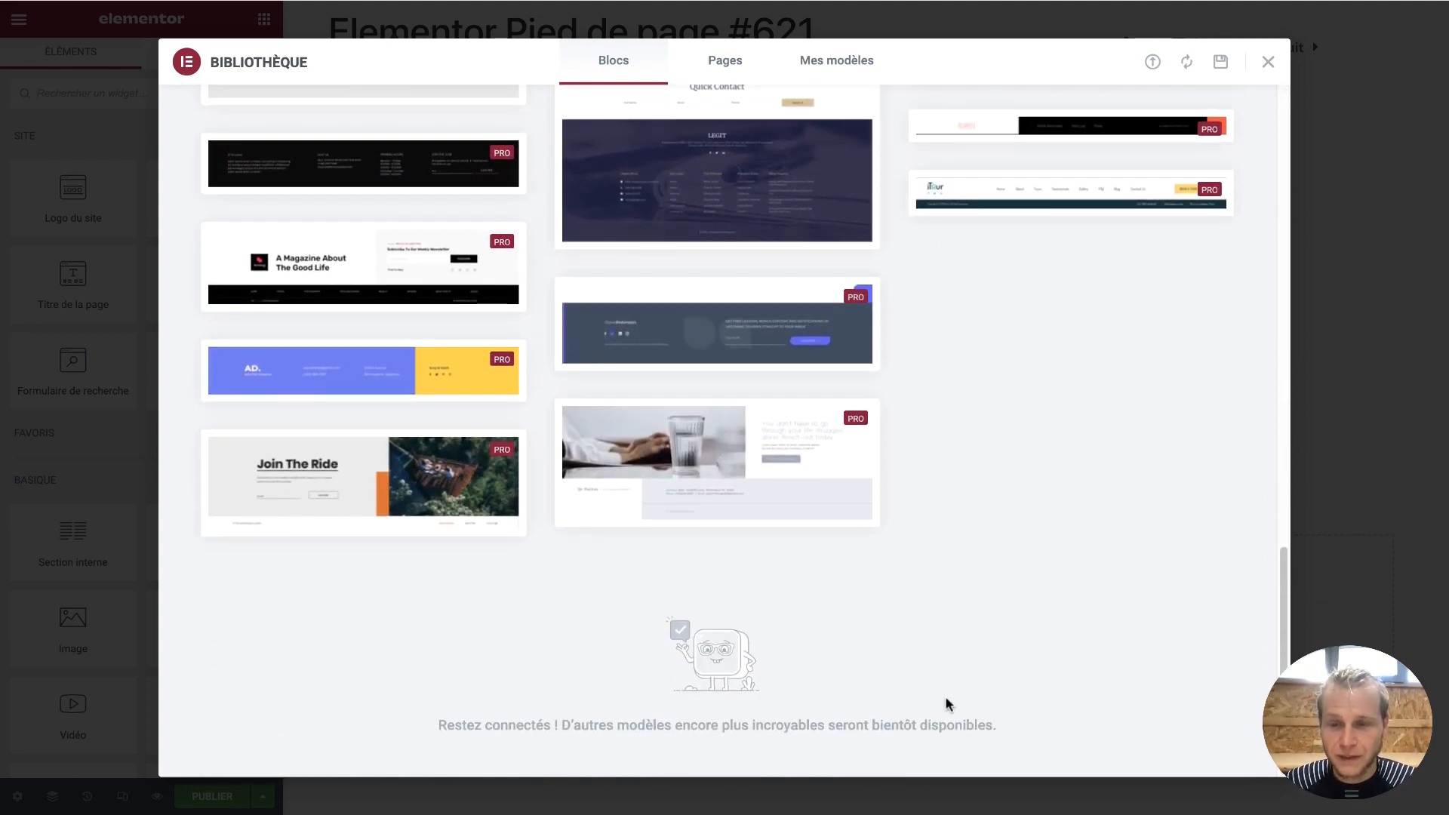
pyautogui.scroll(4, 949, 705)
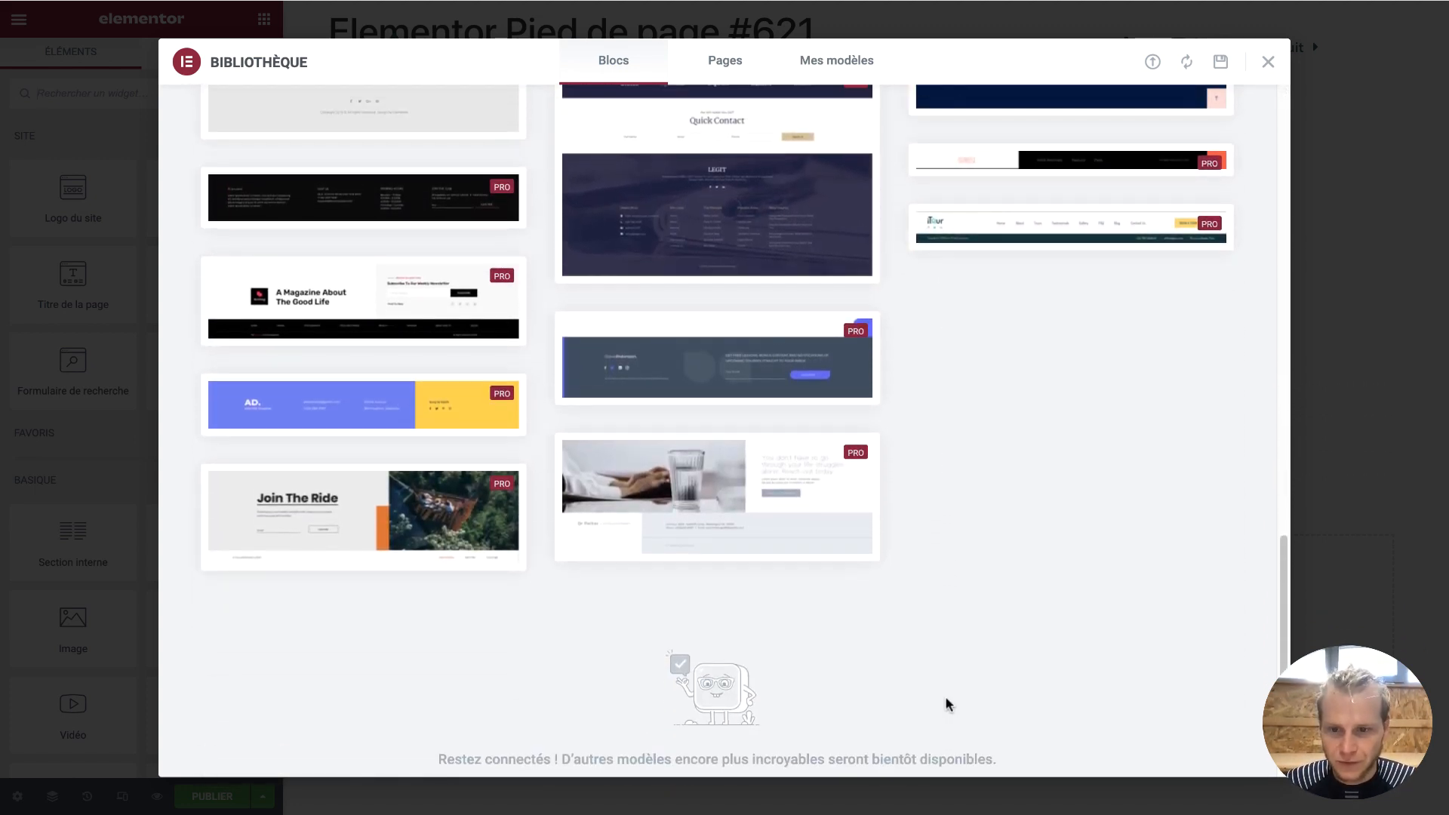
pyautogui.scroll(1, 948, 706)
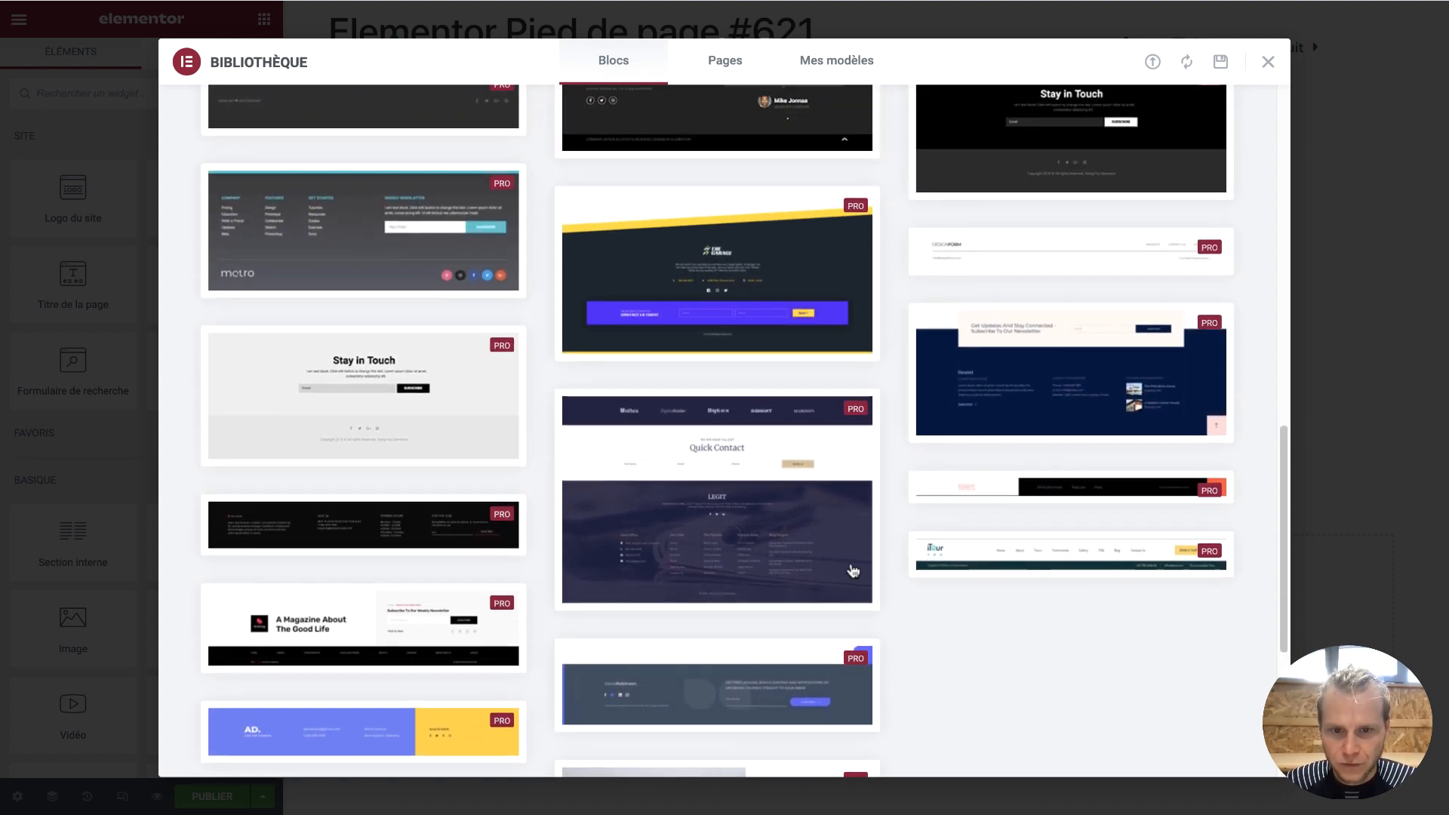
pyautogui.moveTo(693, 457)
pyautogui.click(796, 438)
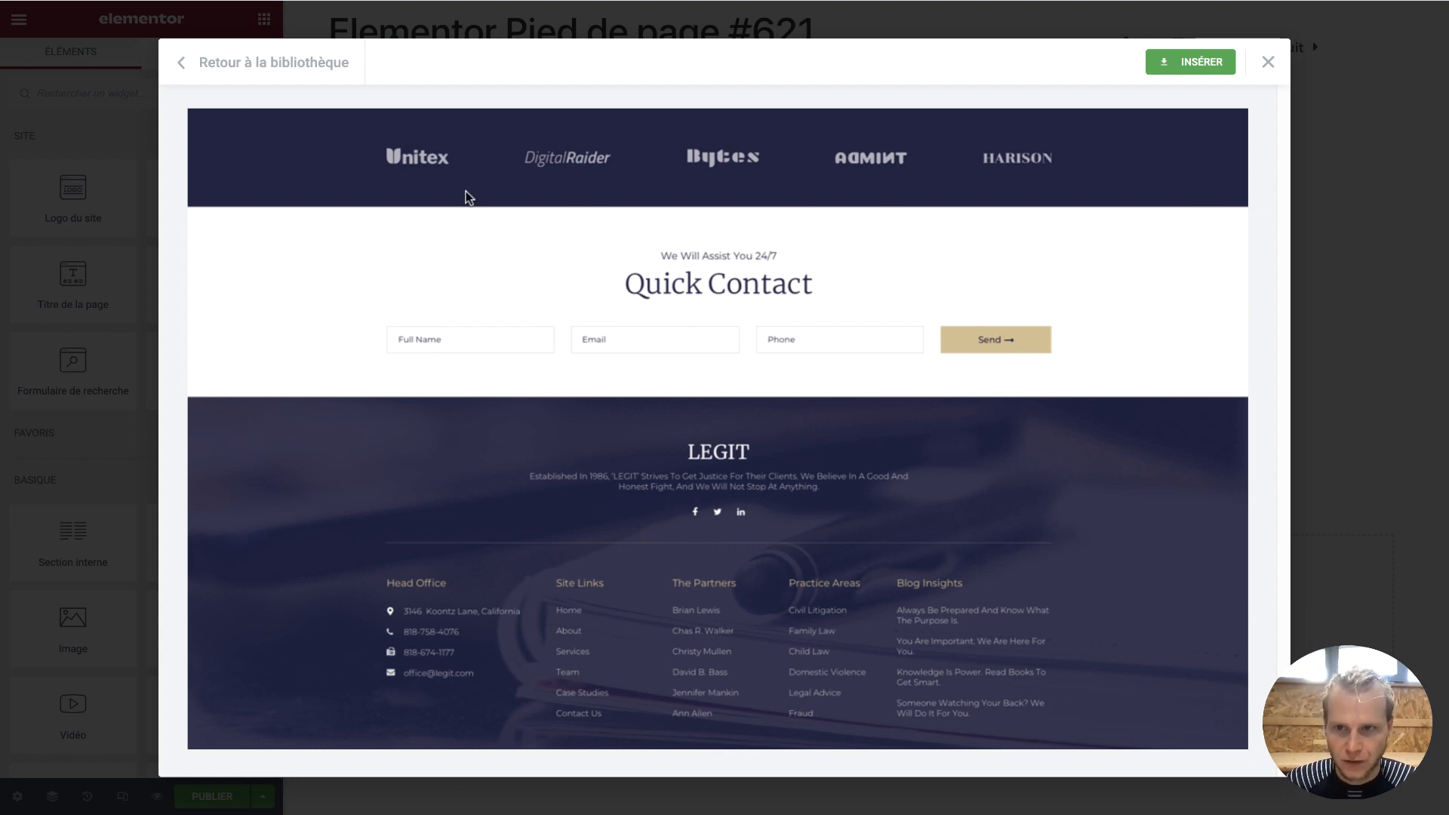
pyautogui.click(1166, 66)
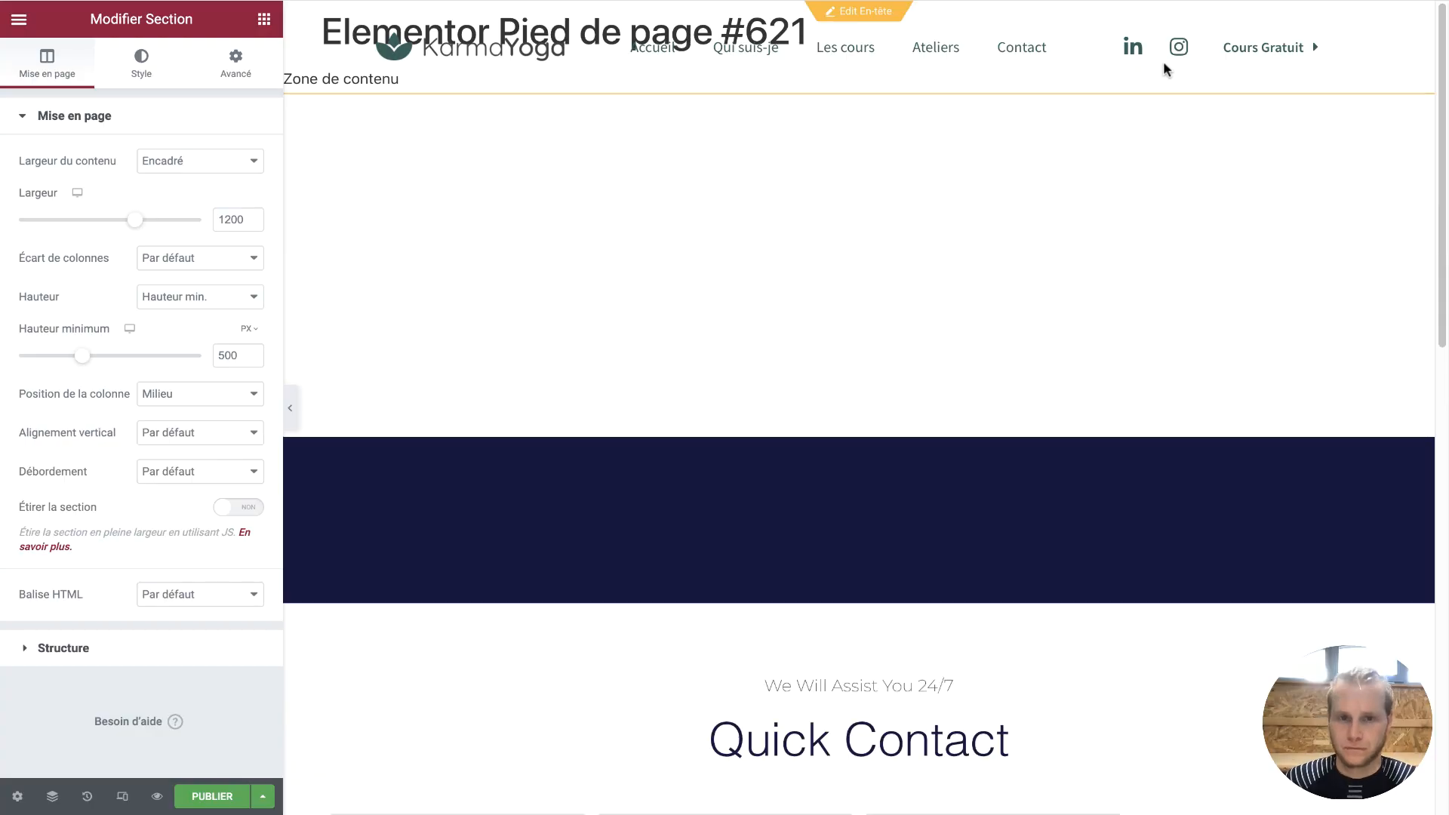
# Set the section background image to Ateliers-Header.jpg, two people sitting on a rock
pyautogui.scroll(-11, 887, 286)
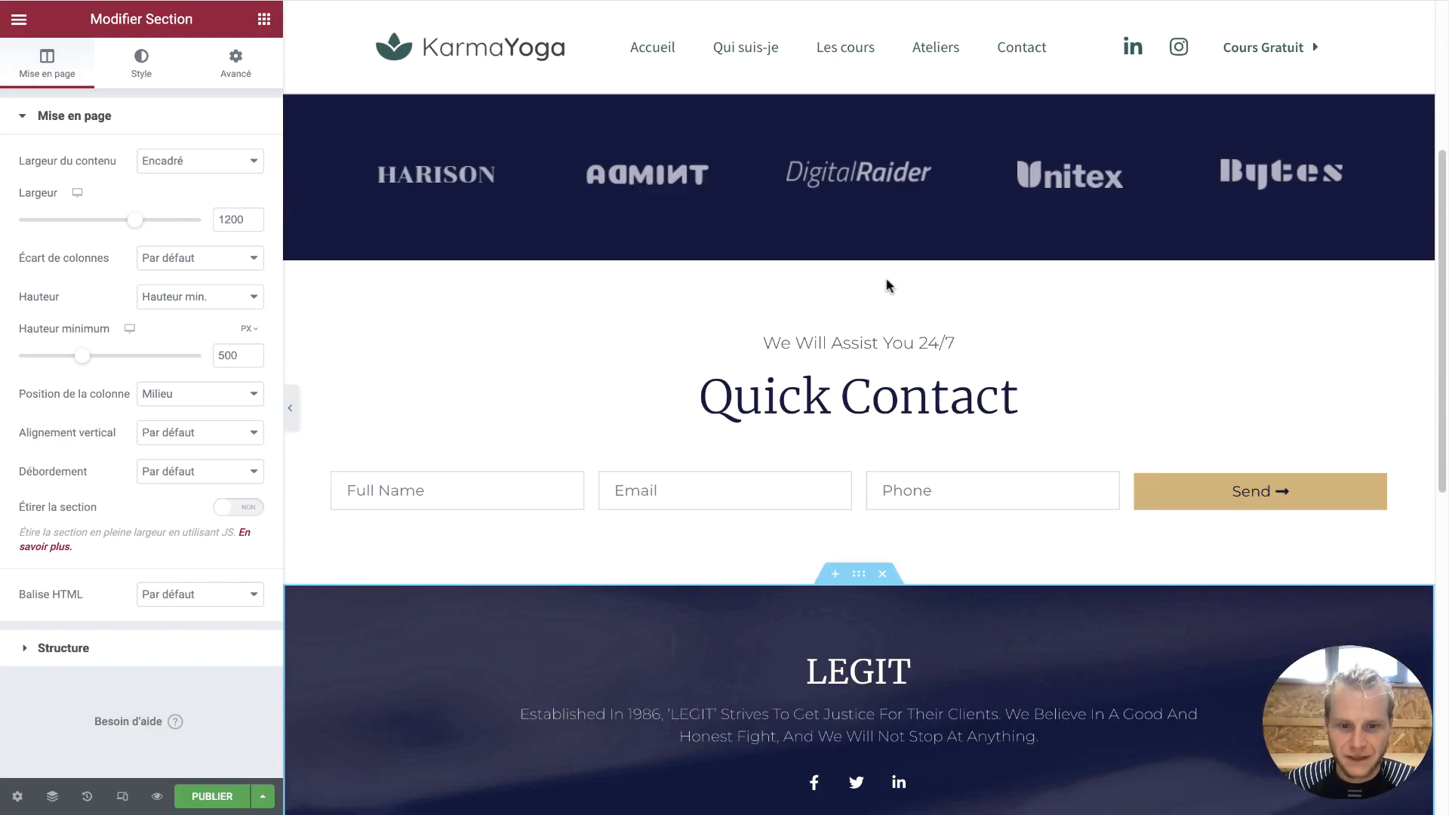
pyautogui.scroll(2, 917, 472)
pyautogui.scroll(1, 919, 555)
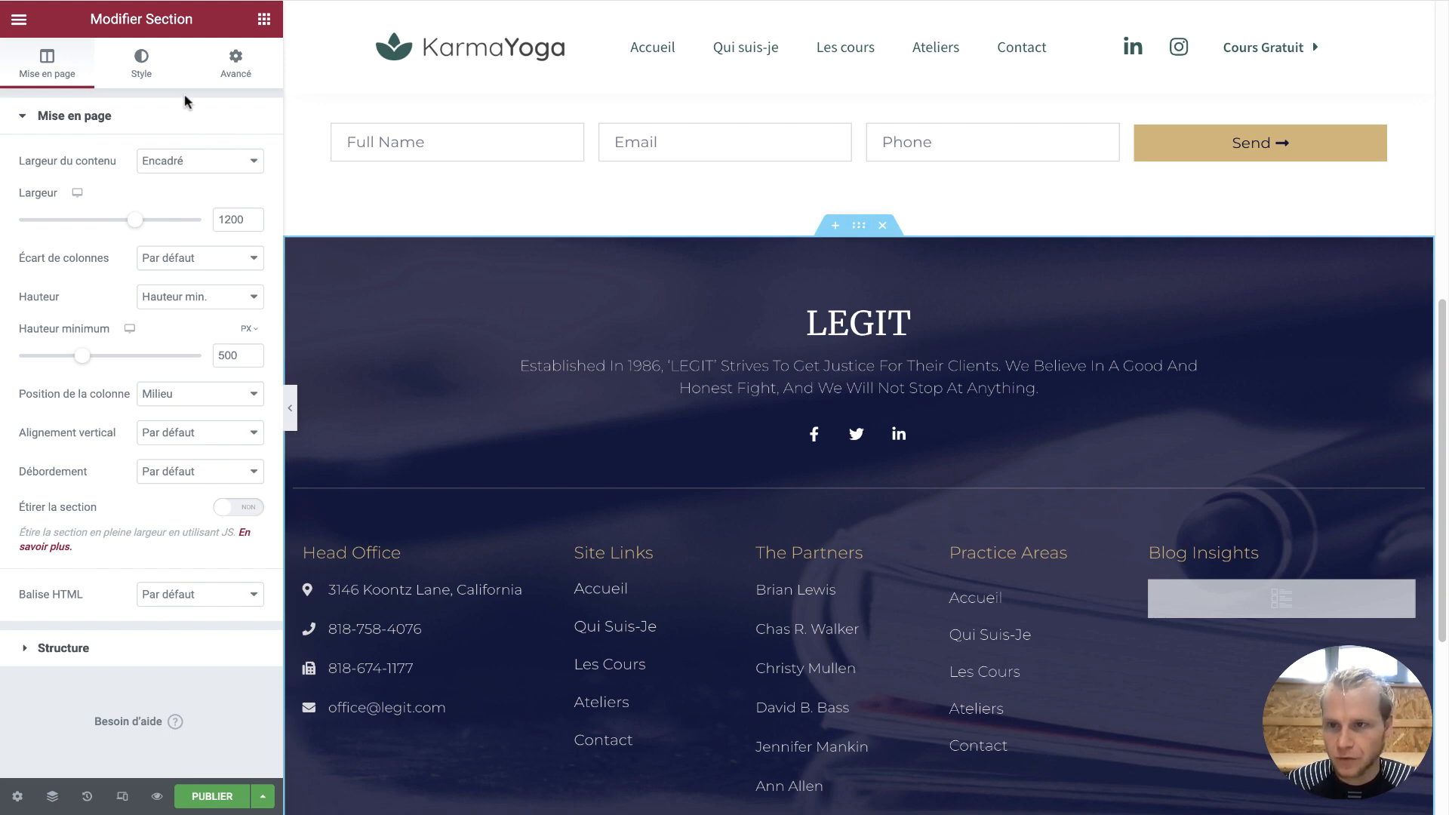
pyautogui.click(141, 60)
pyautogui.click(165, 310)
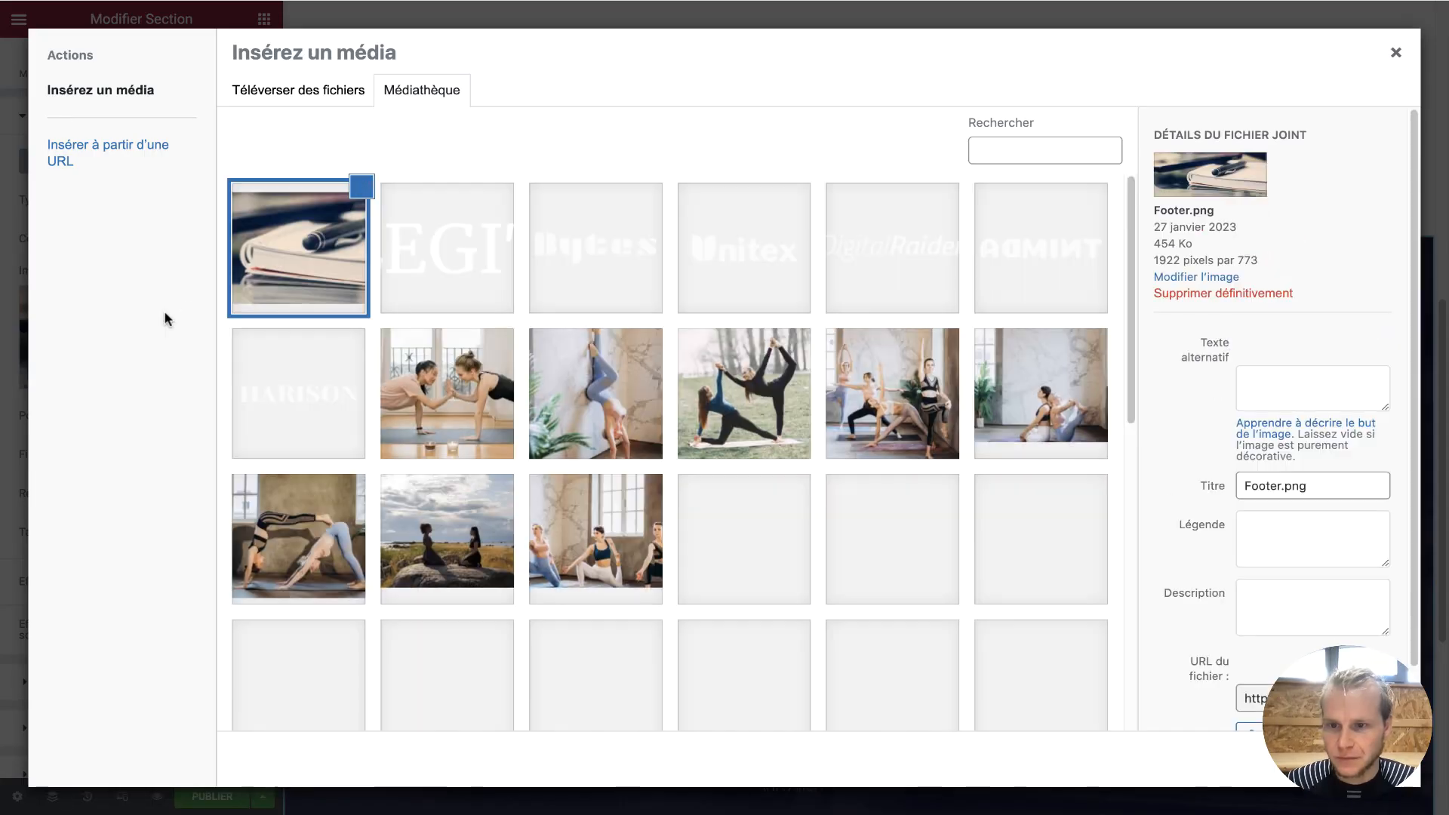
pyautogui.click(484, 392)
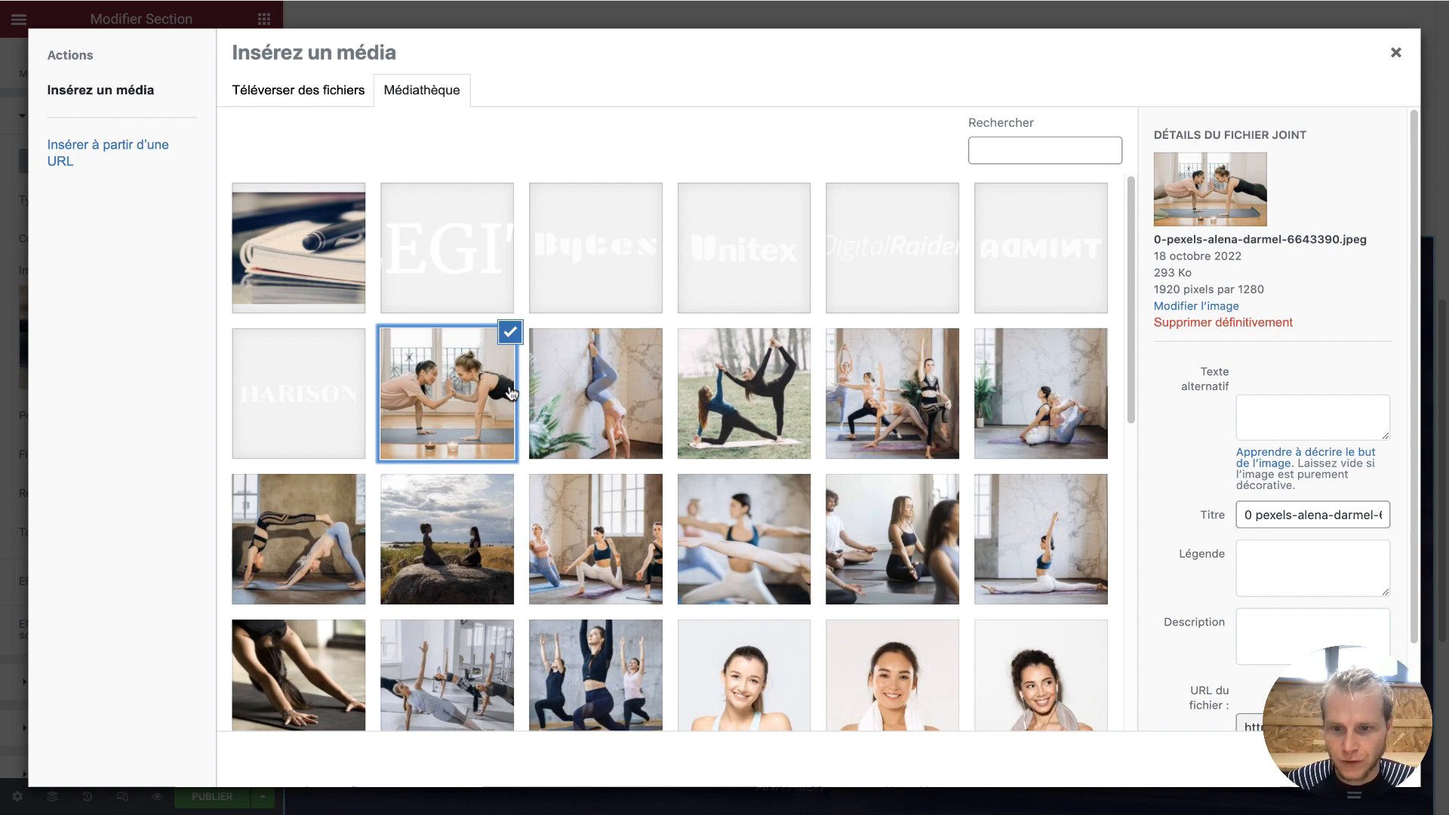
pyautogui.click(512, 538)
pyautogui.click(1355, 759)
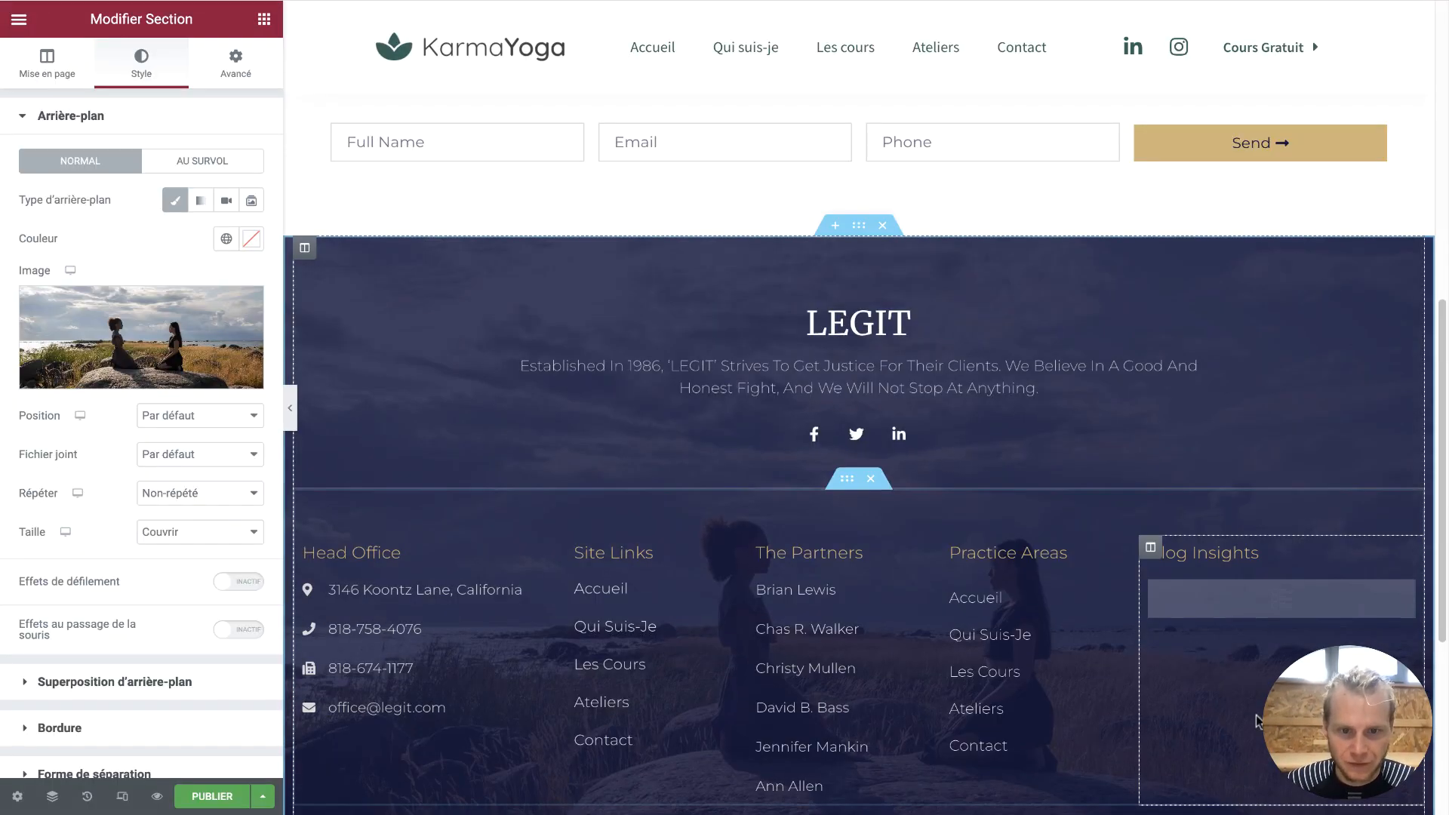
pyautogui.scroll(-4, 1009, 426)
pyautogui.scroll(7, 1009, 426)
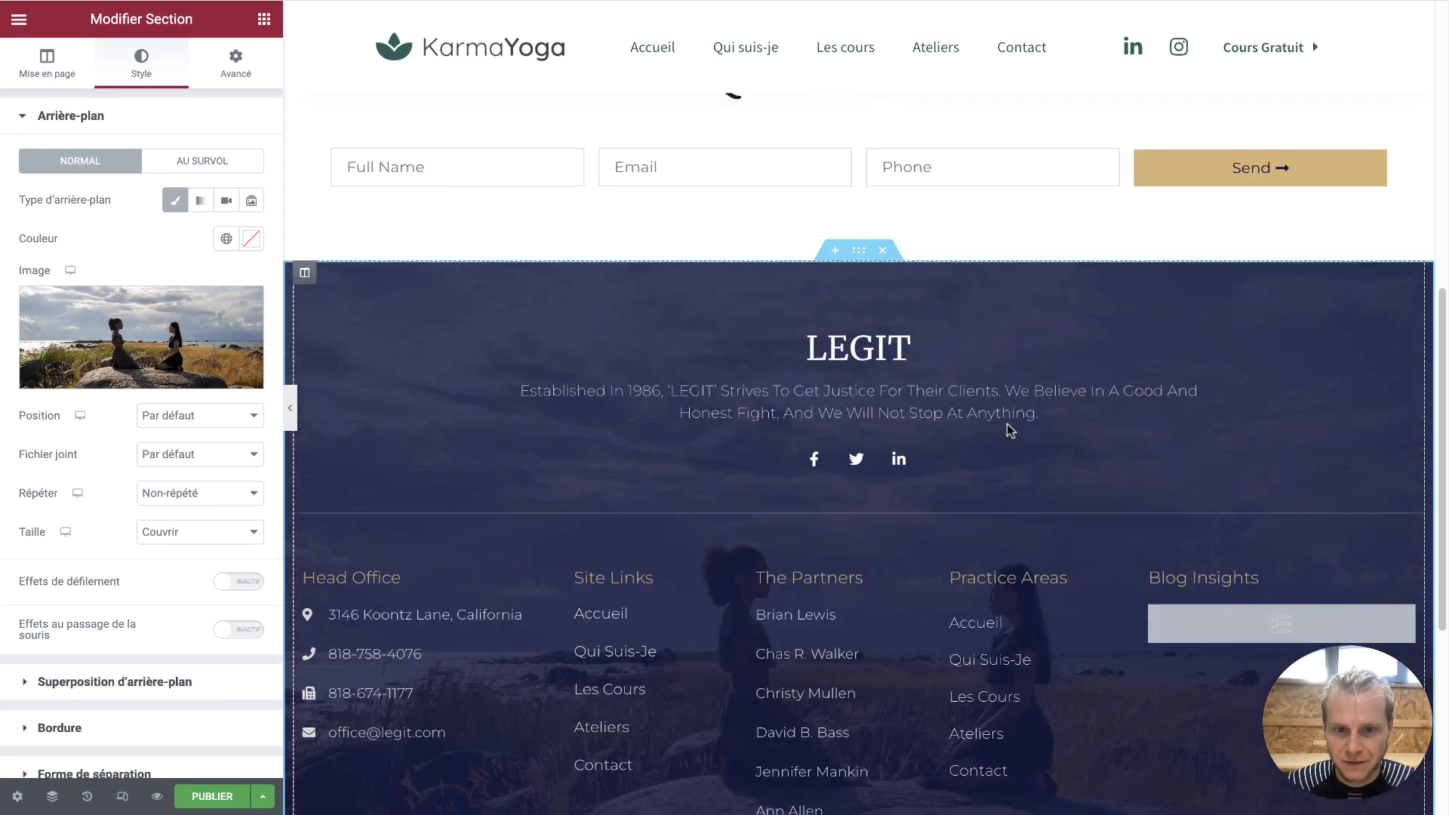
# Set the background overlay colour to the global Accentué green #2C6158
pyautogui.click(150, 683)
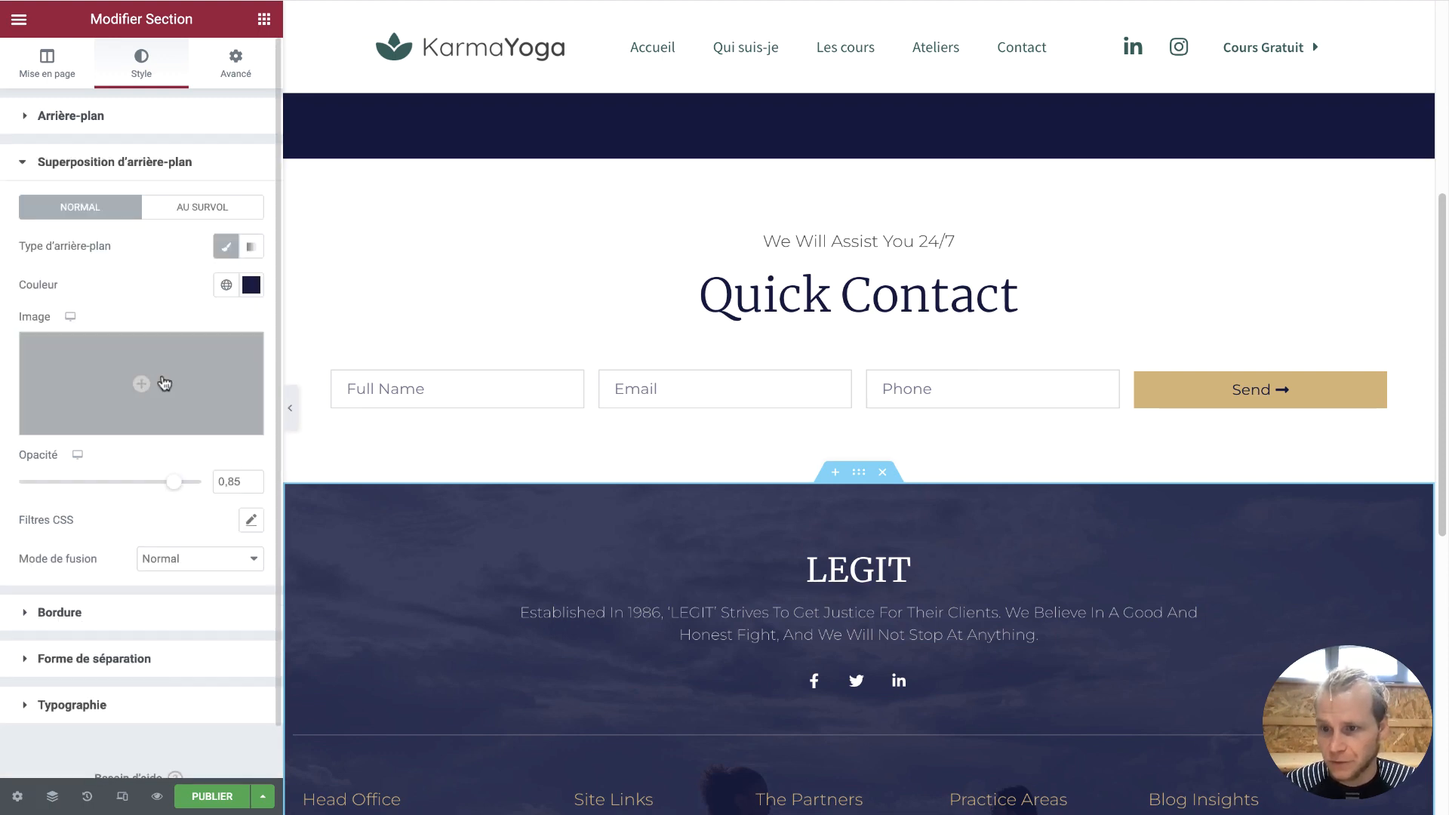
pyautogui.click(253, 289)
pyautogui.click(227, 285)
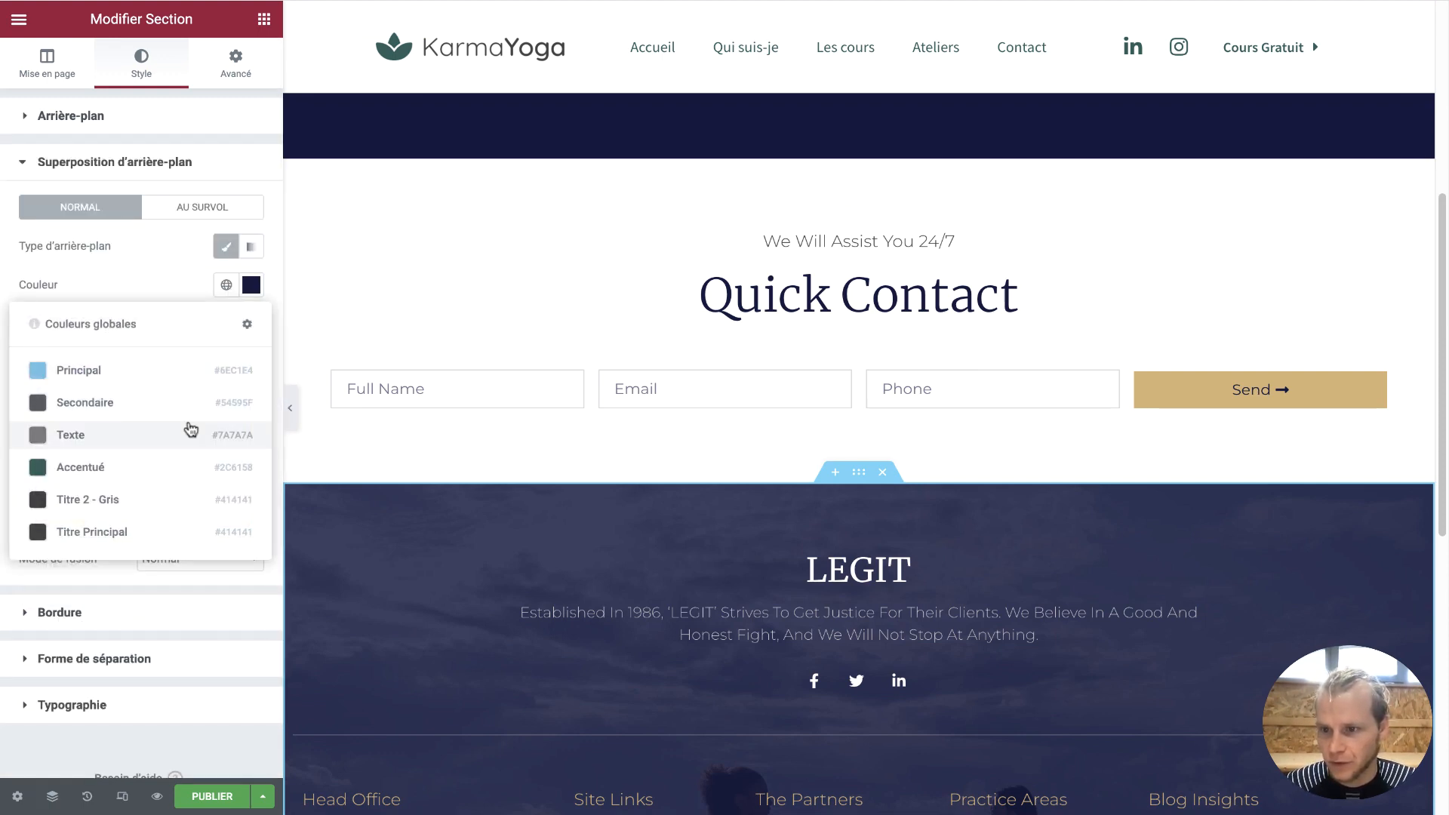
pyautogui.click(139, 475)
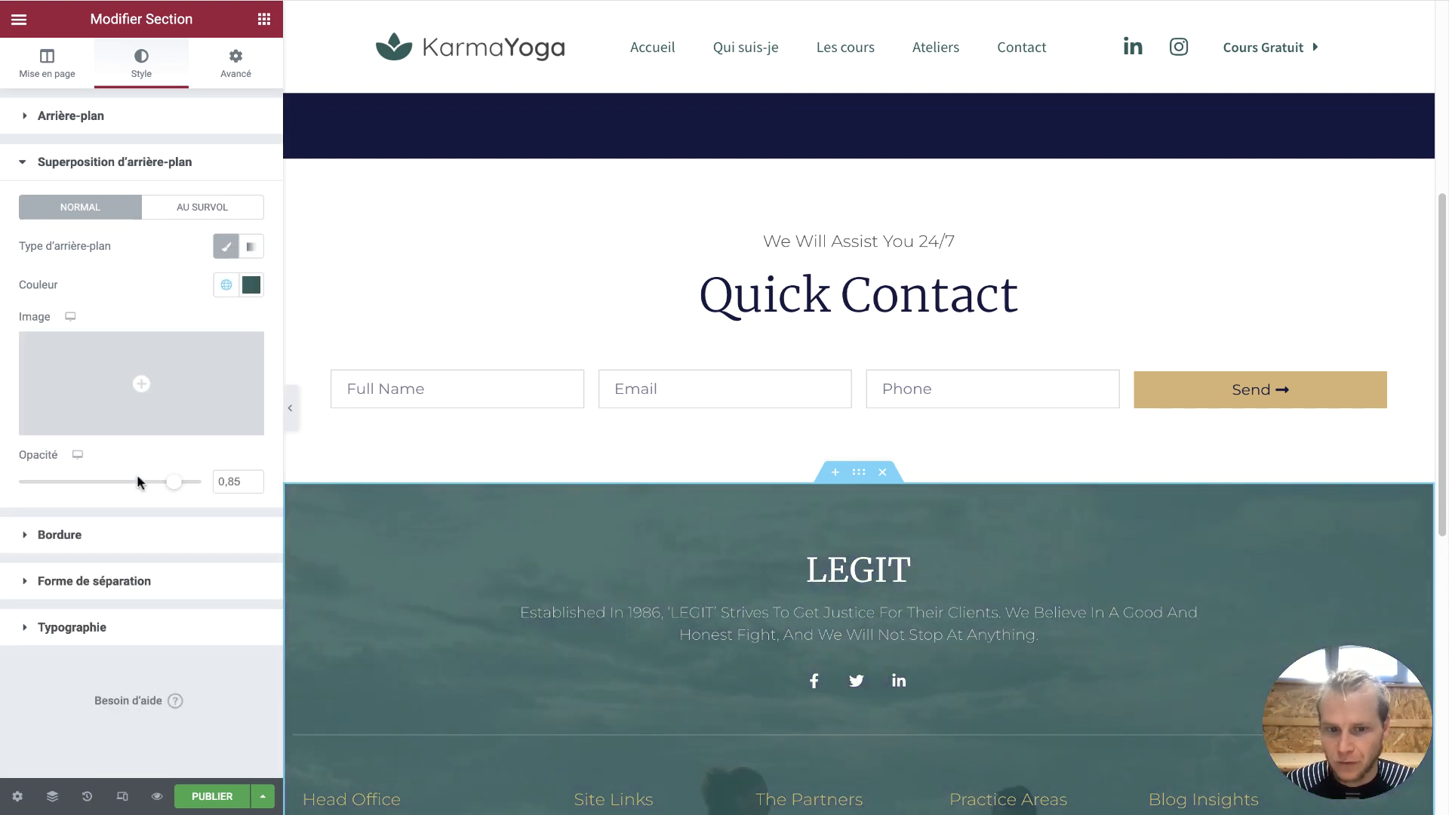
pyautogui.scroll(-4, 448, 424)
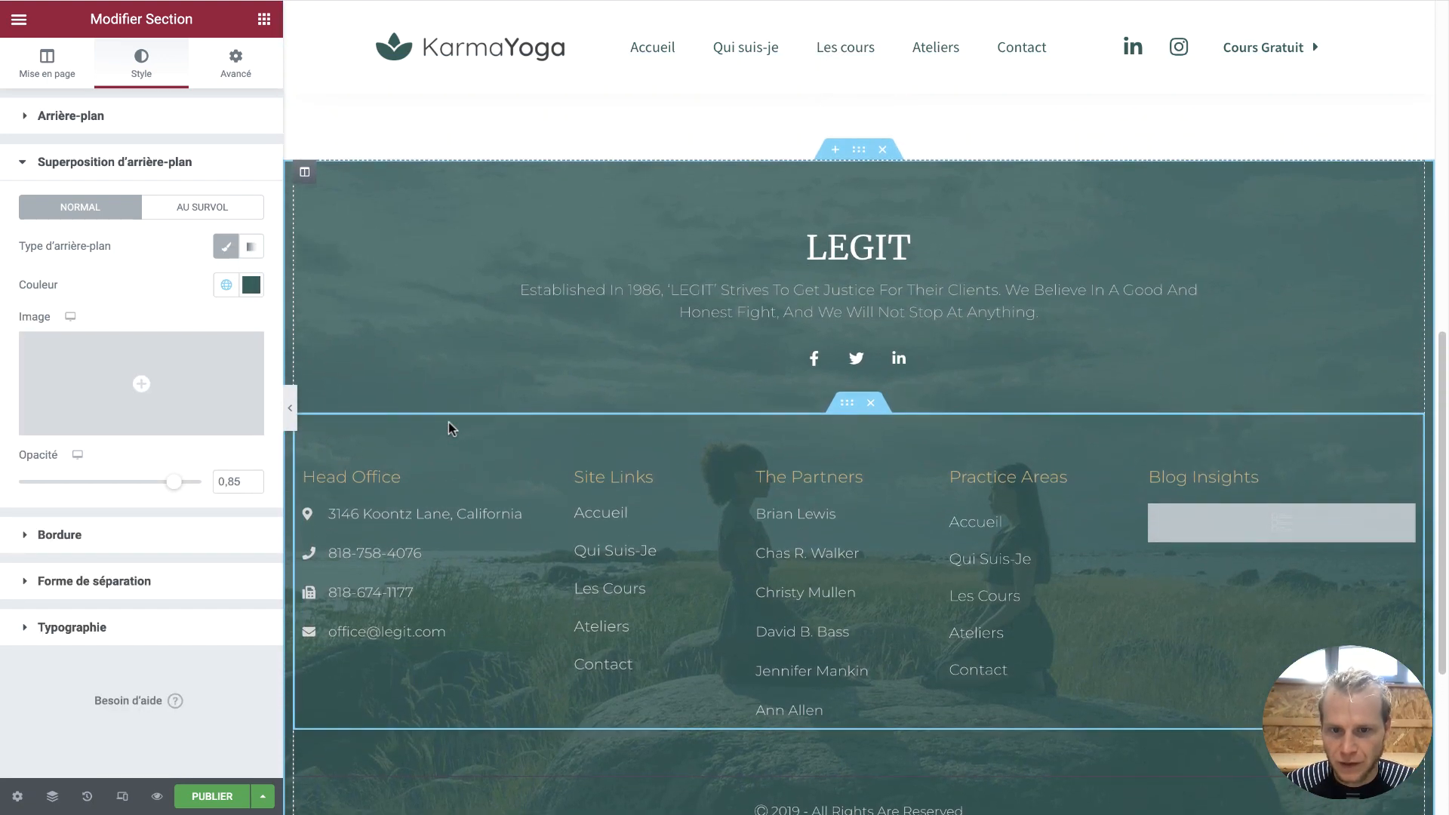
pyautogui.scroll(1, 448, 429)
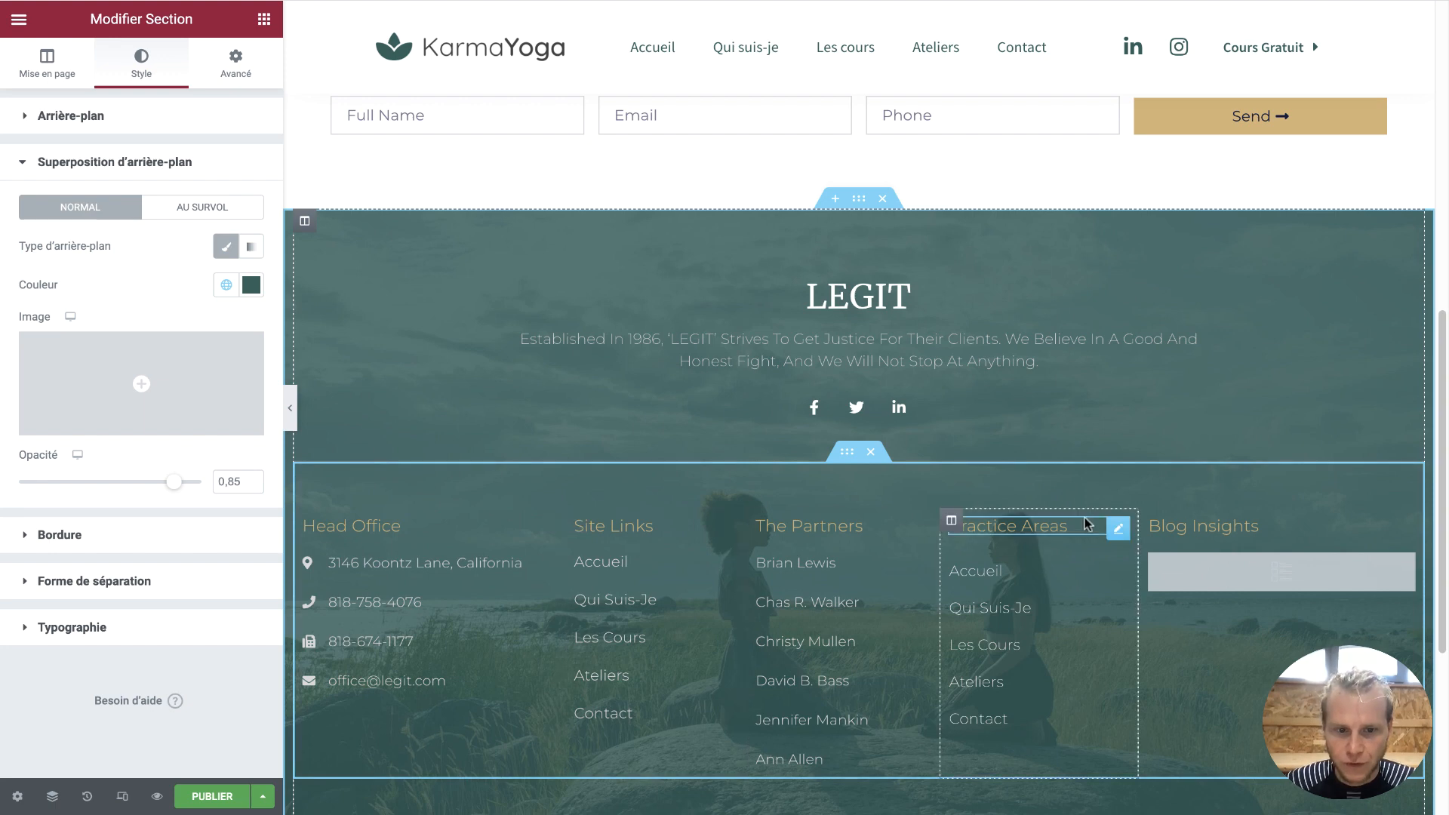
pyautogui.scroll(5, 1087, 523)
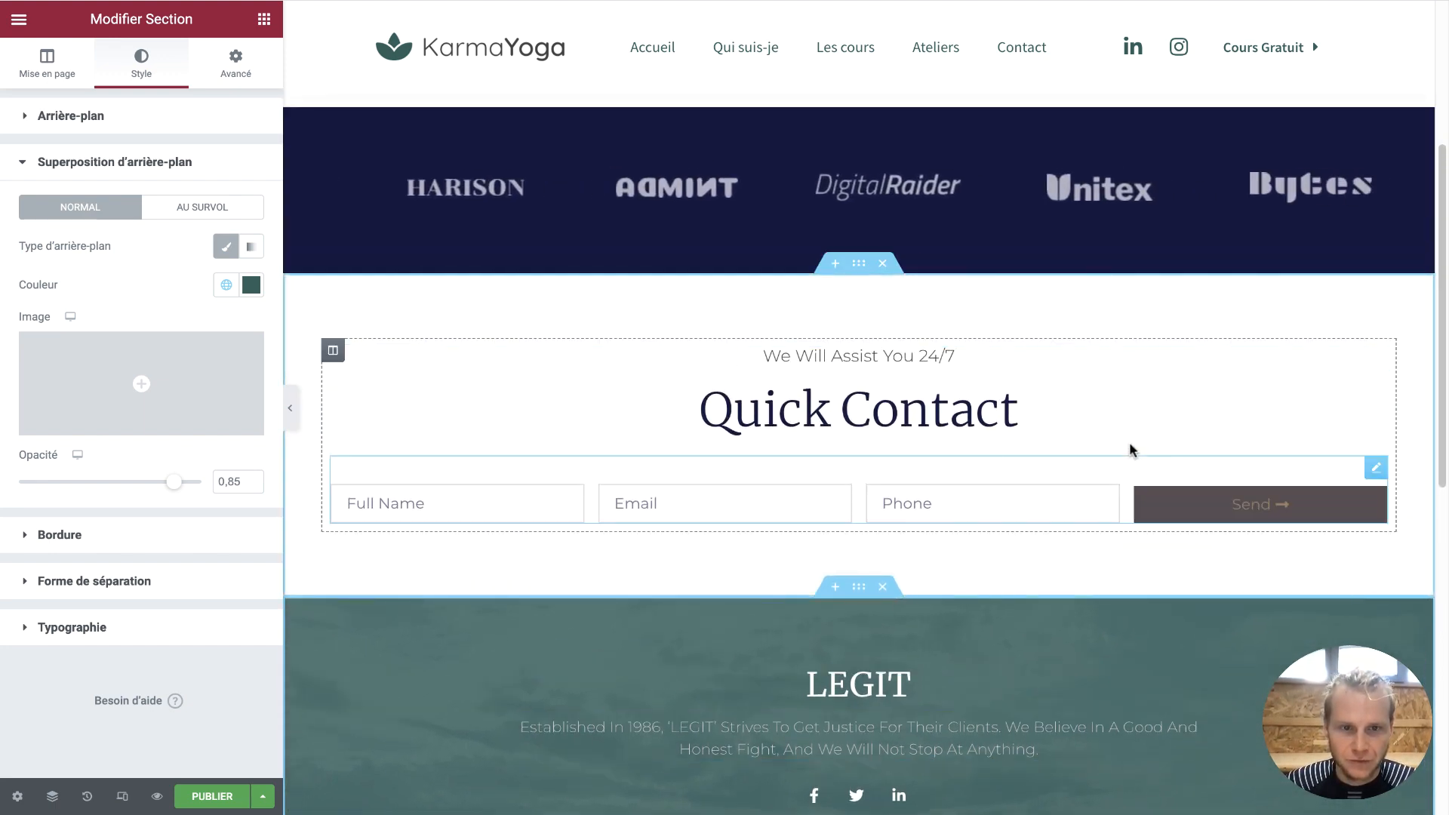
pyautogui.scroll(4, 1130, 450)
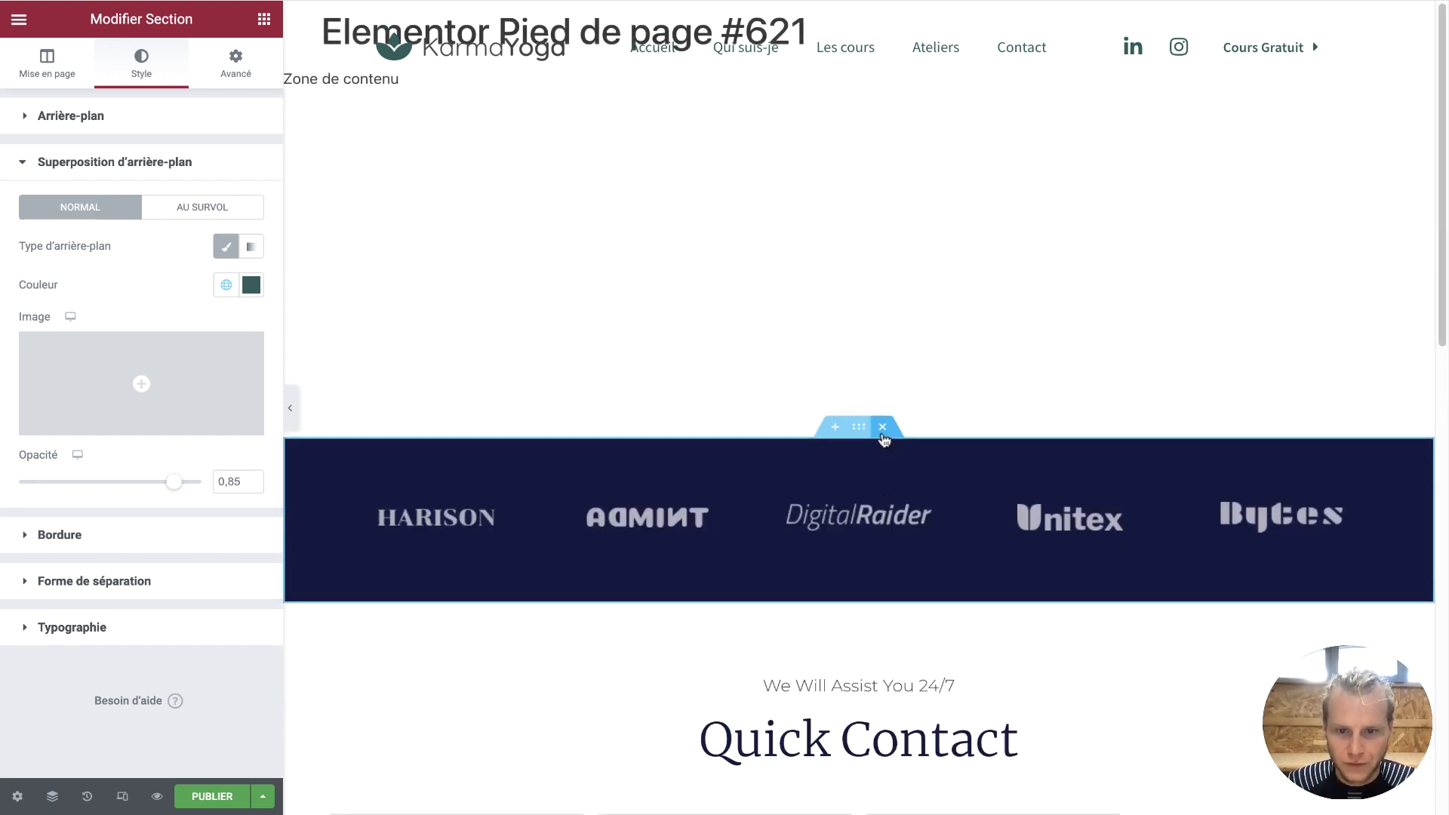
# Delete the dark logo carousel section
pyautogui.click(868, 521)
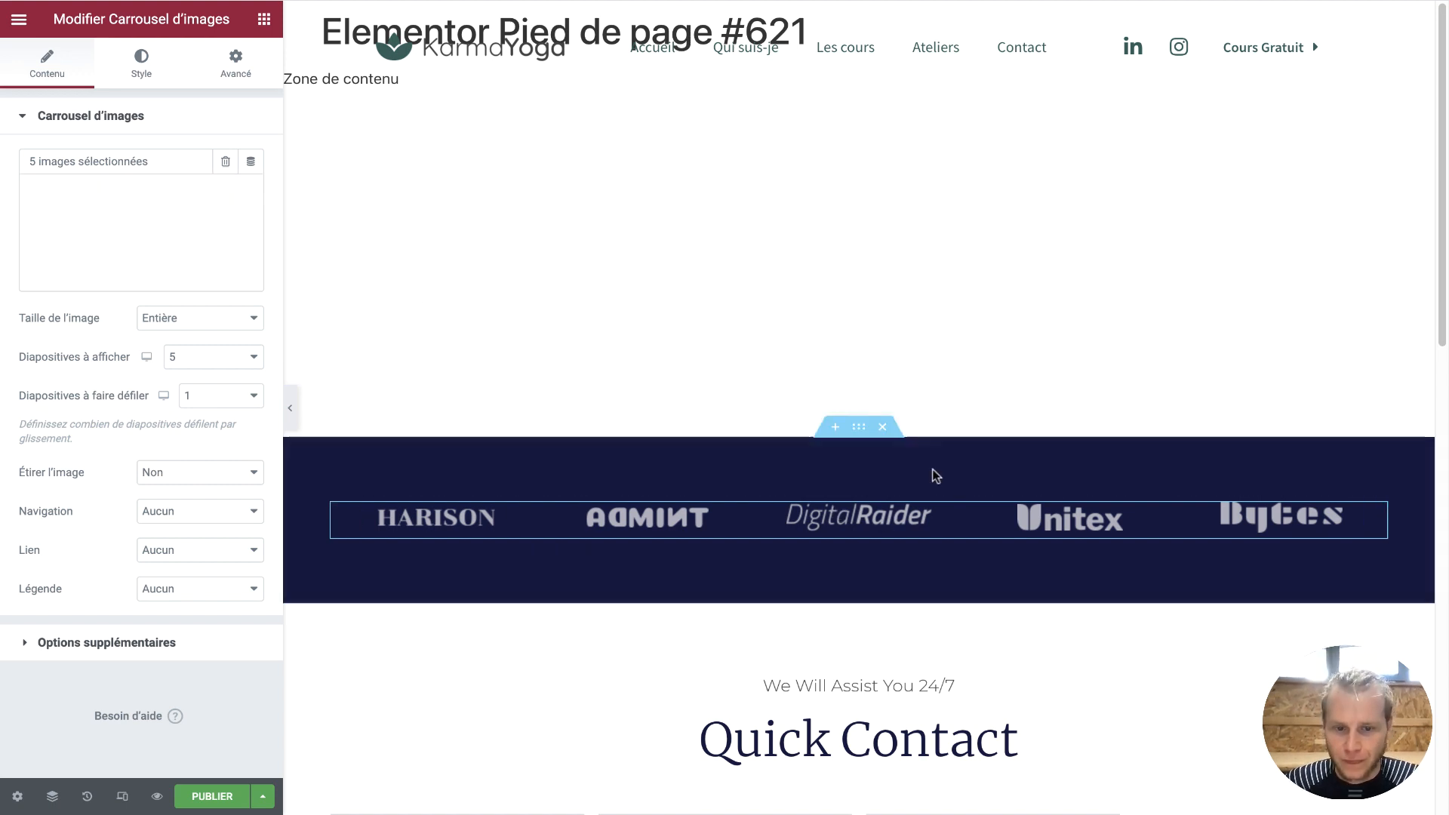
pyautogui.click(883, 427)
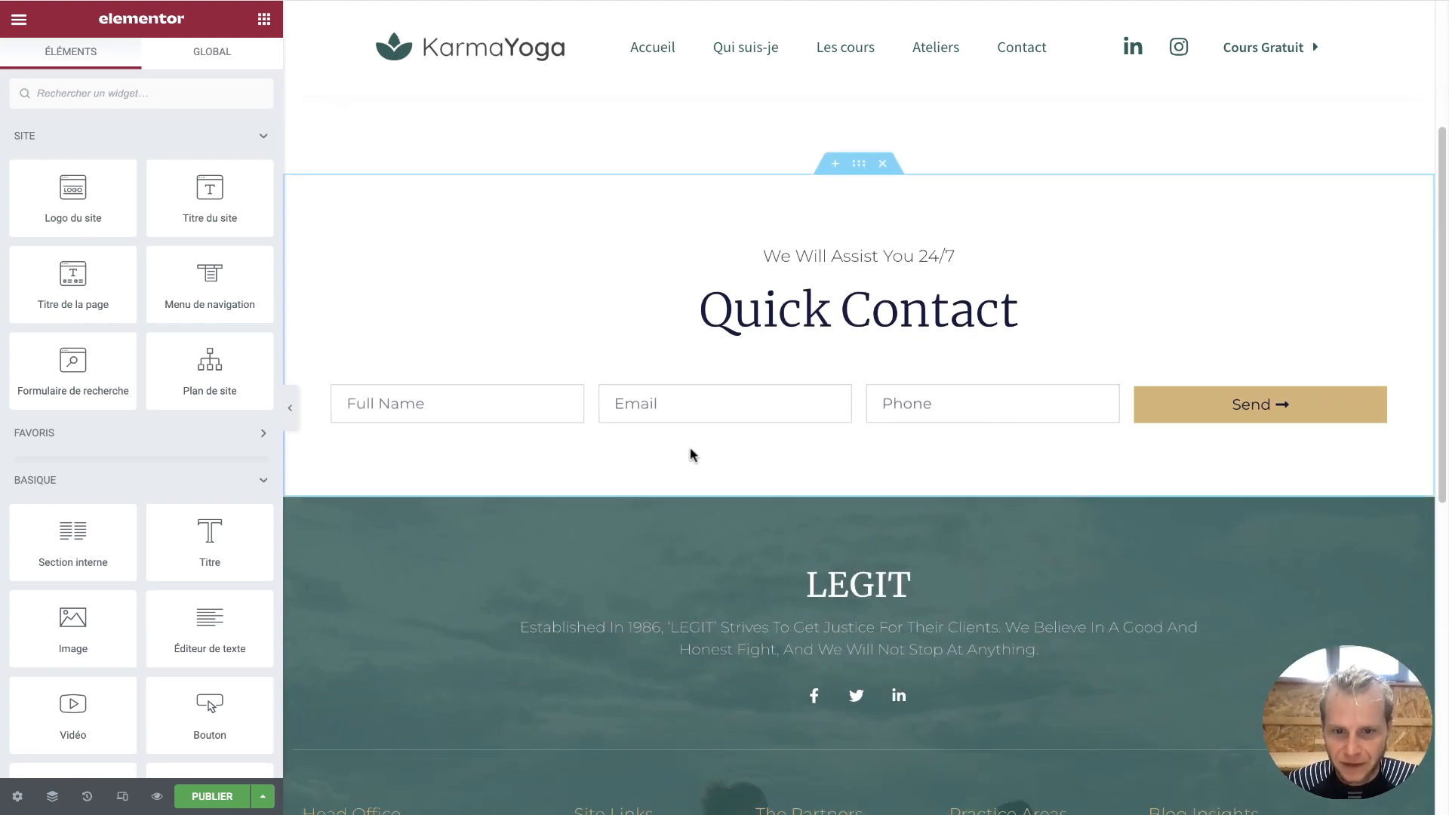
pyautogui.scroll(3, 1023, 650)
pyautogui.scroll(-11, 1023, 650)
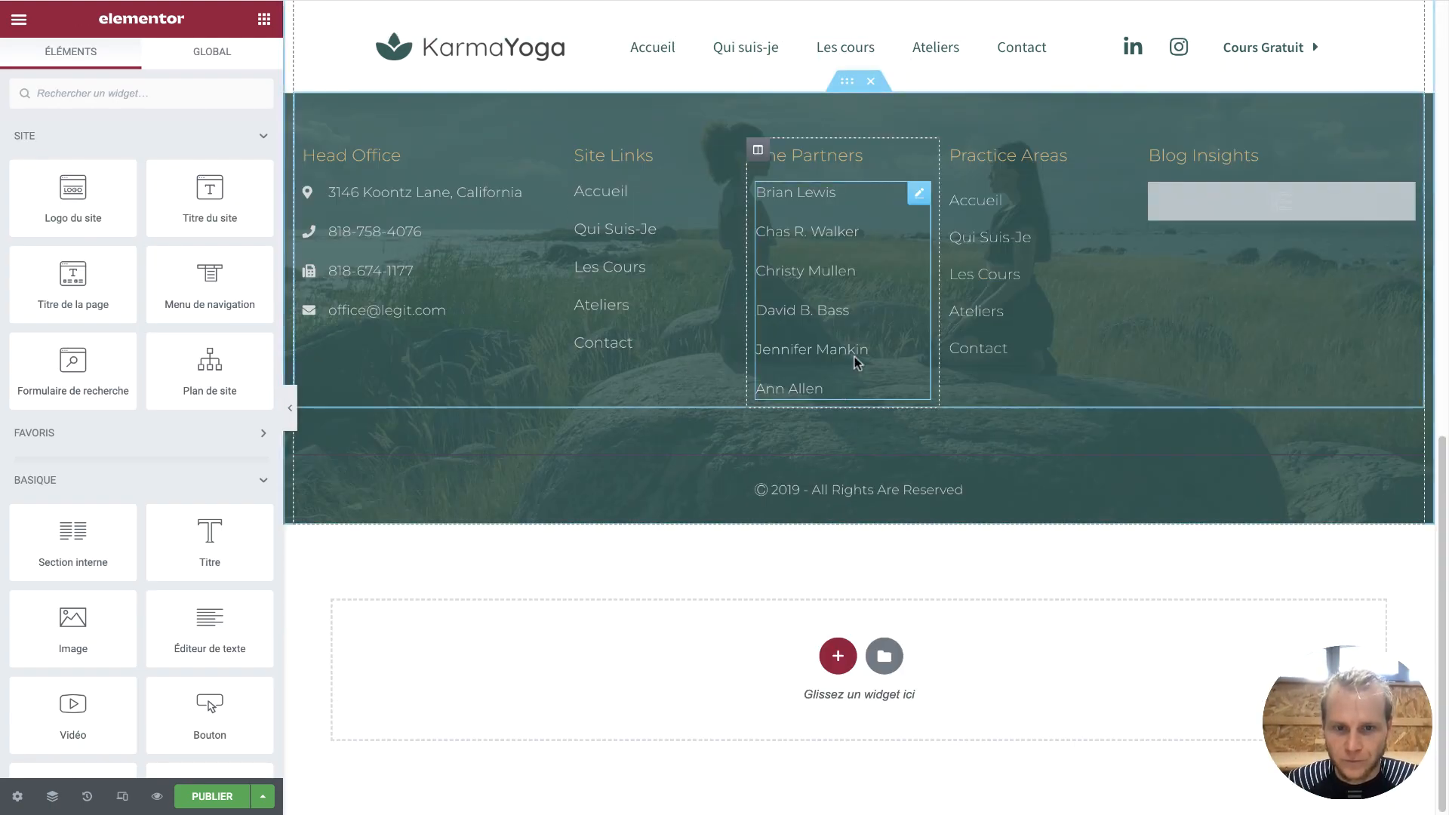
pyautogui.scroll(1, 913, 333)
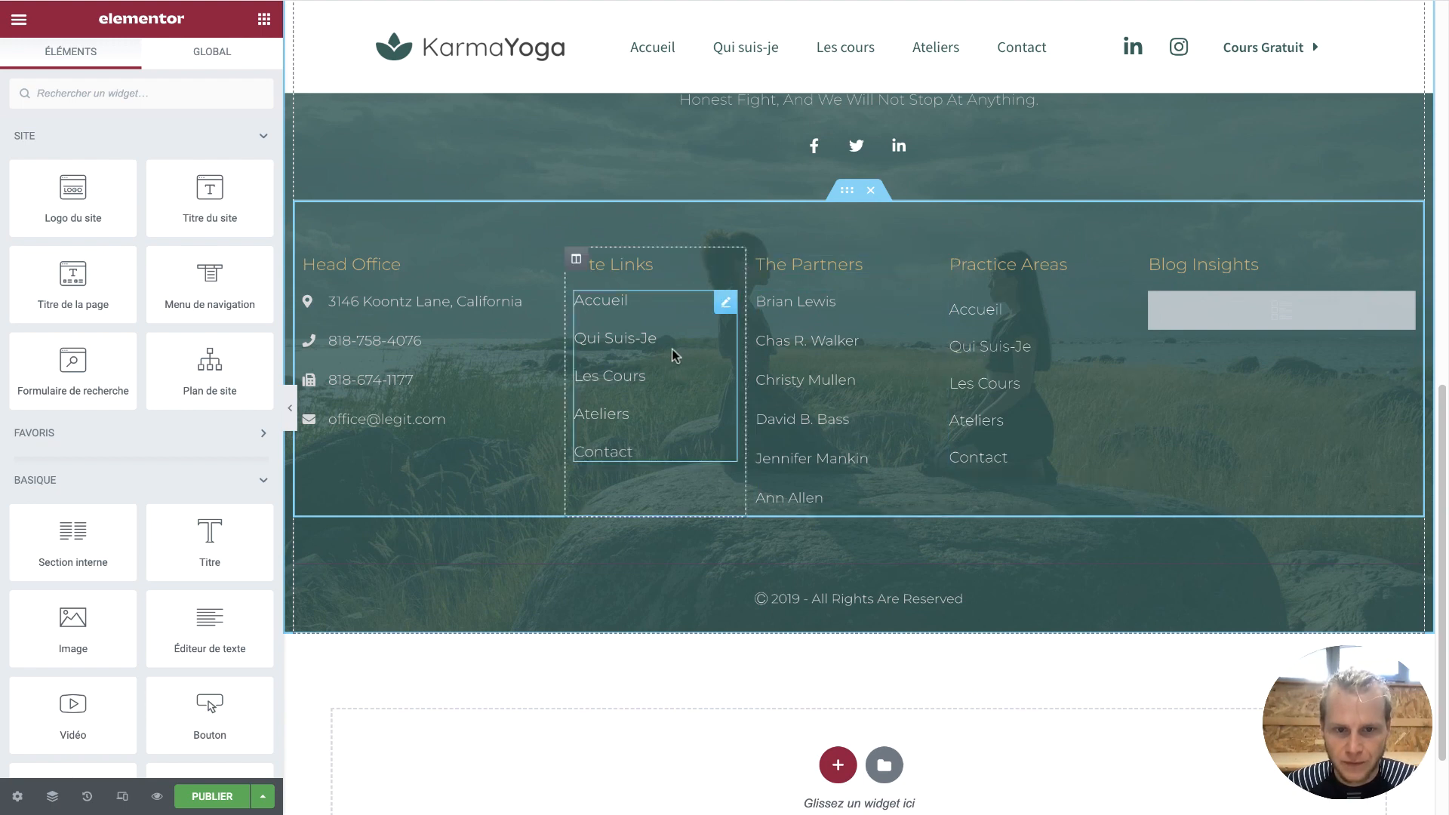
# Delete the Practice Areas column from the footer row
pyautogui.click(759, 262)
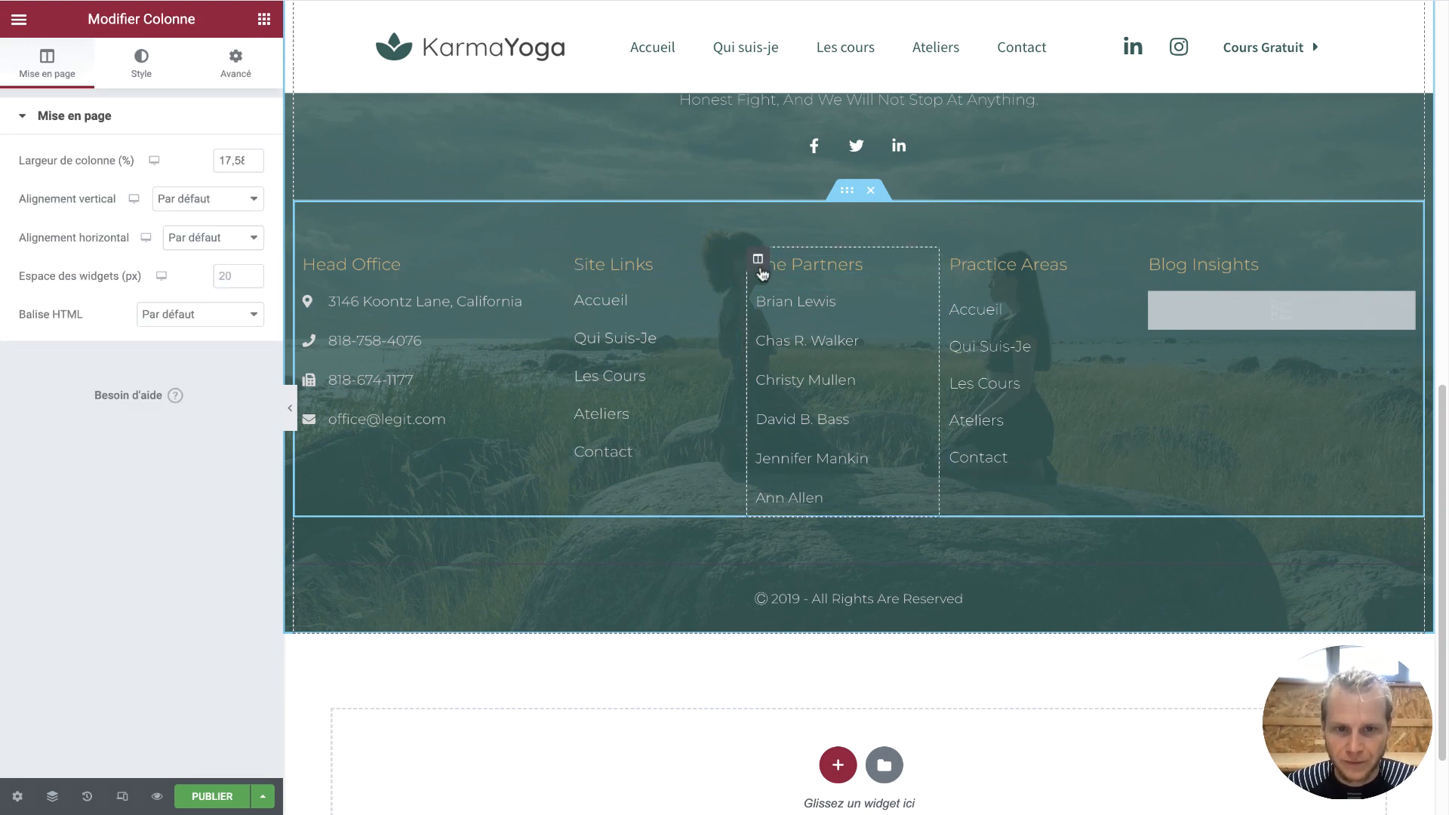
pyautogui.click(965, 262)
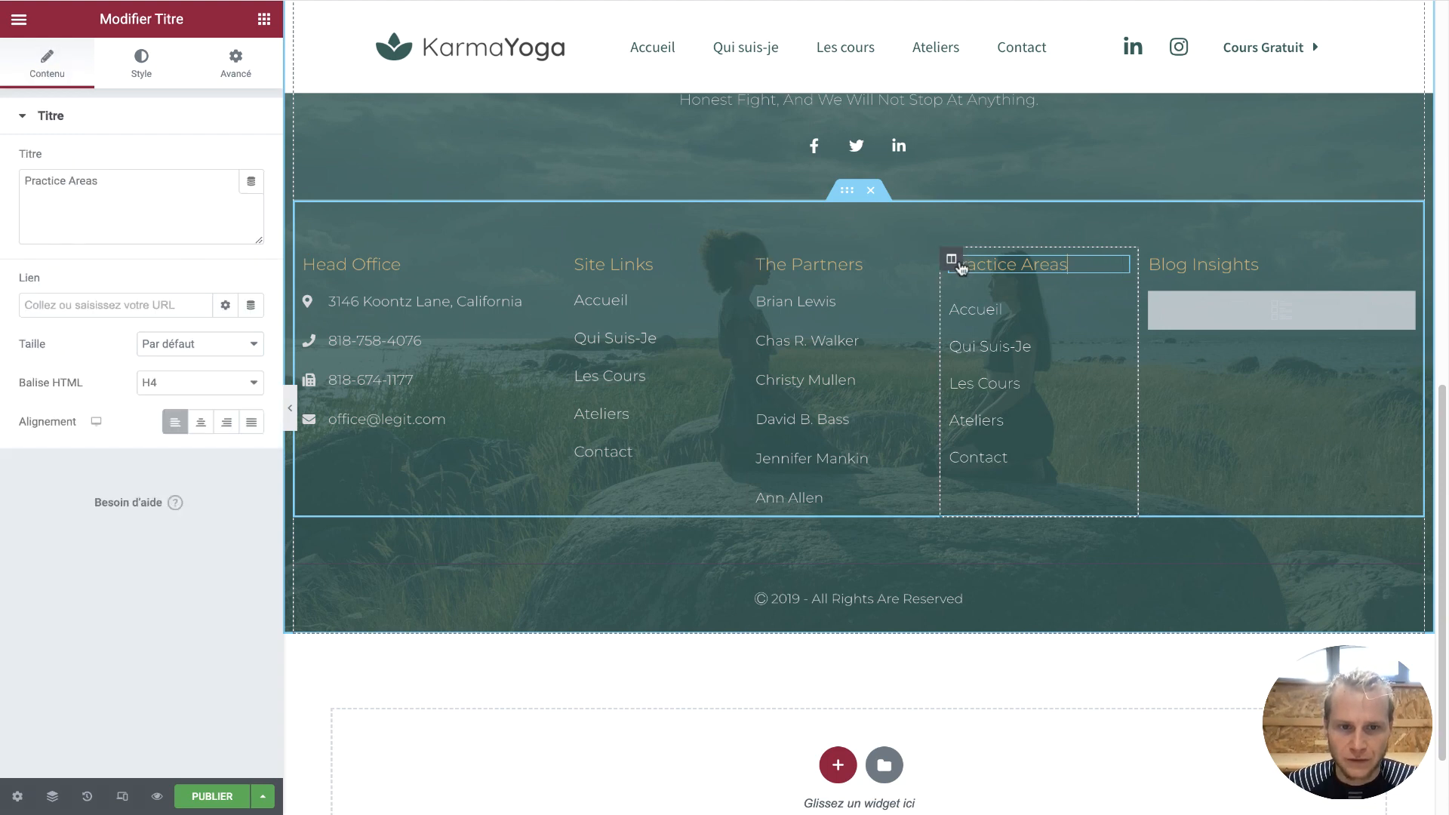
pyautogui.rightClick(953, 261)
pyautogui.click(1010, 522)
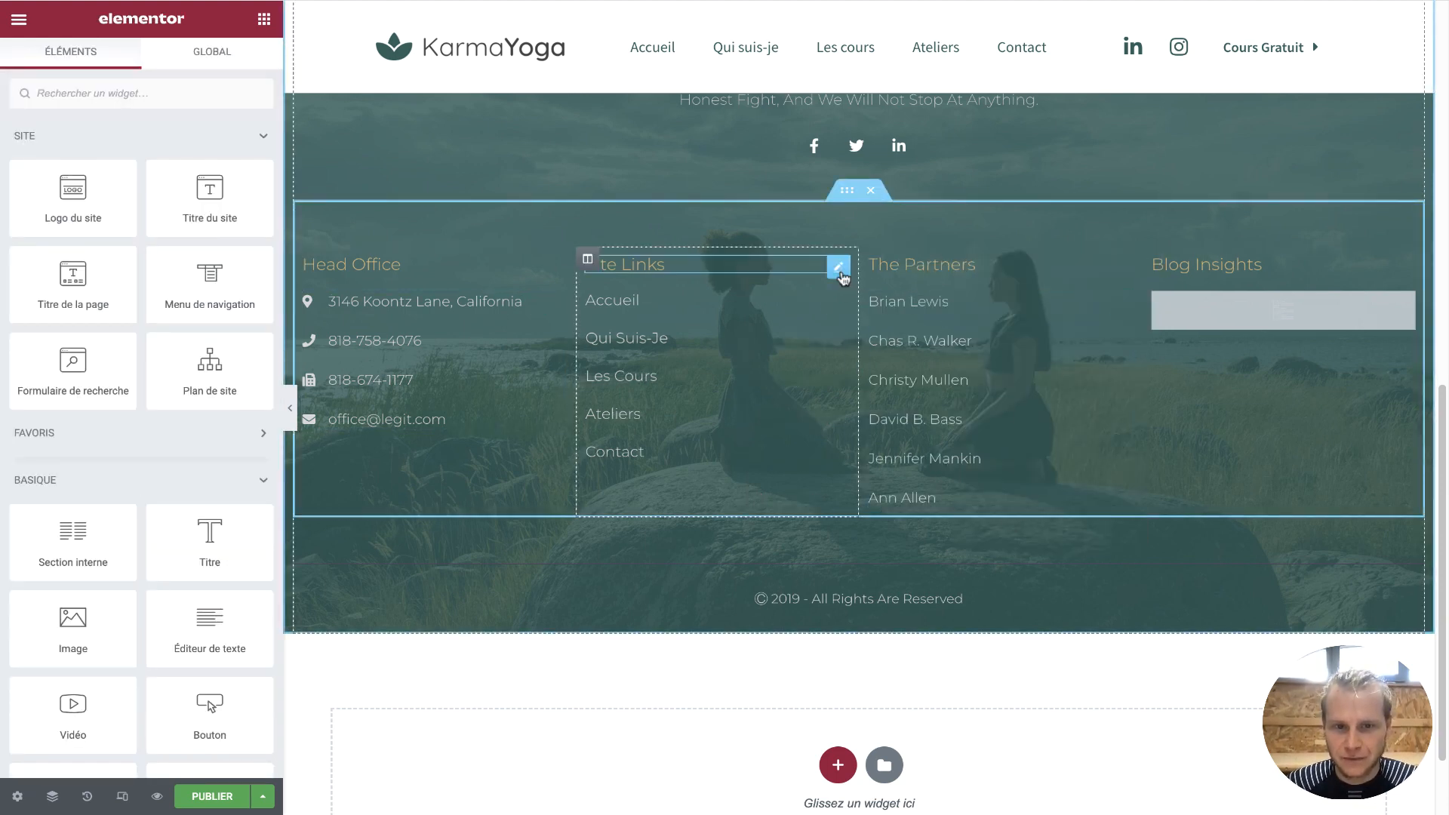
# Reorder the columns so Site Links comes first and Head Office last
pyautogui.moveTo(587, 258); pyautogui.dragTo(342, 261)
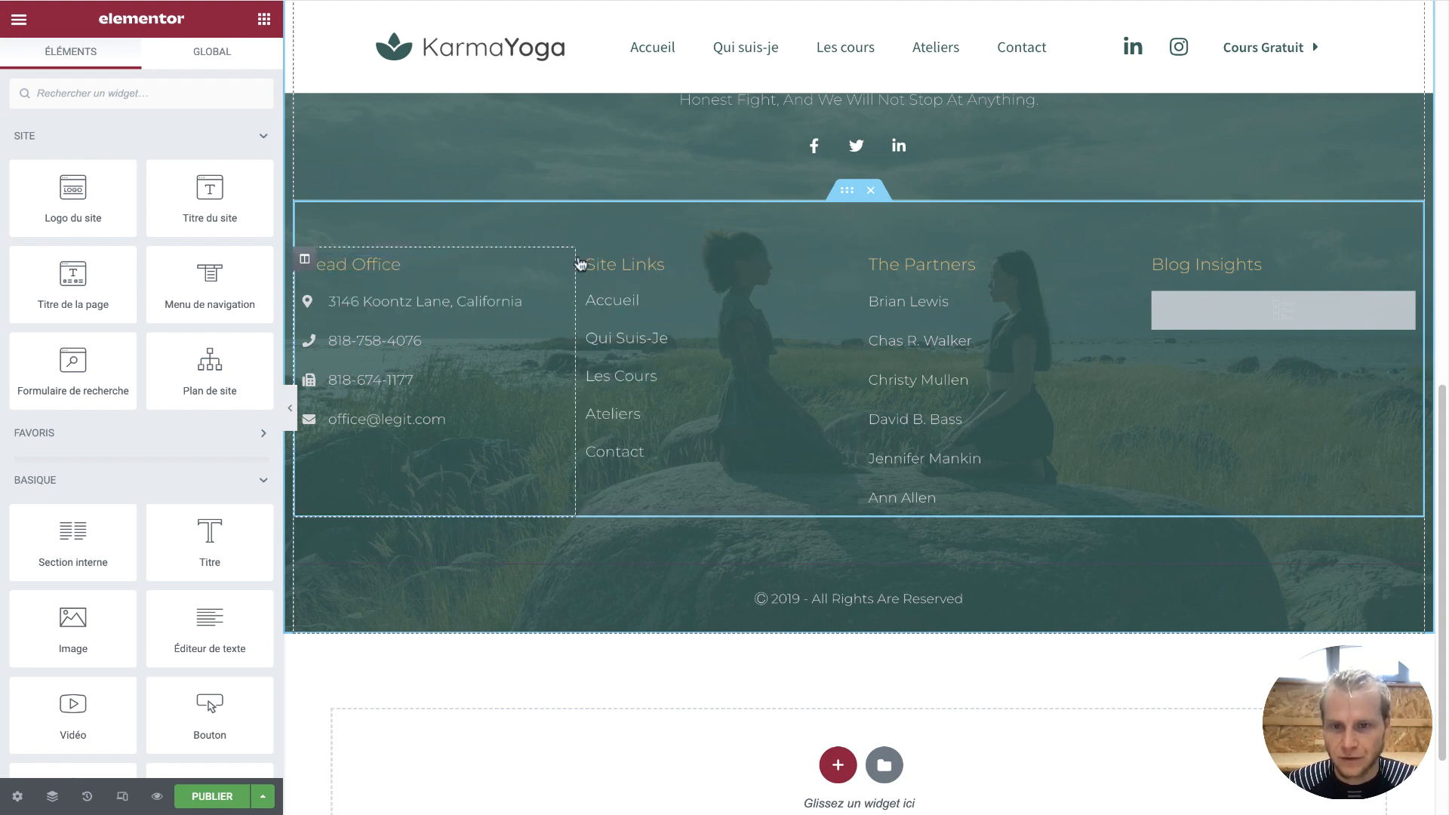
pyautogui.moveTo(587, 258); pyautogui.dragTo(341, 260)
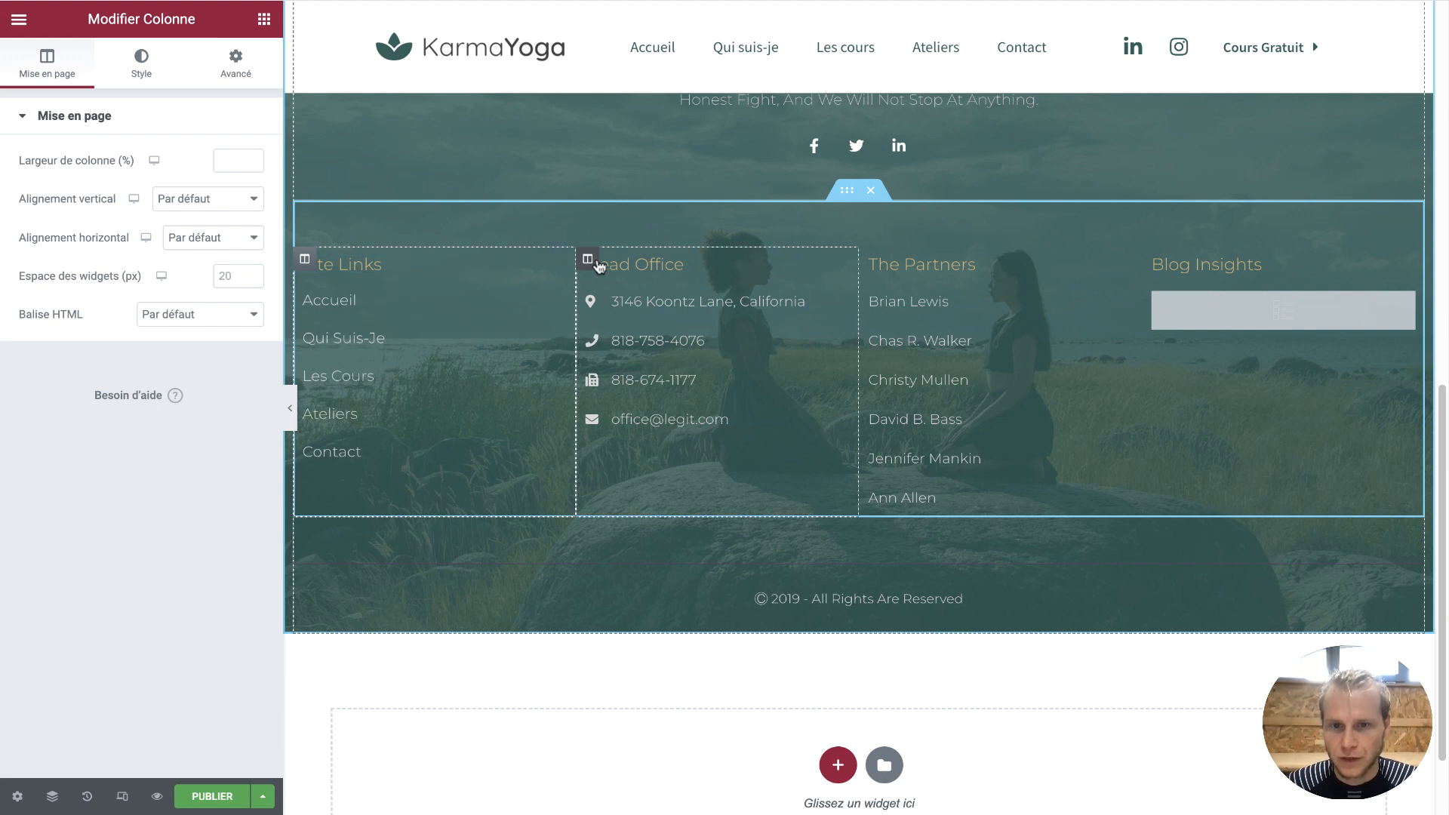
pyautogui.moveTo(588, 260); pyautogui.dragTo(1241, 283)
pyautogui.scroll(4, 958, 283)
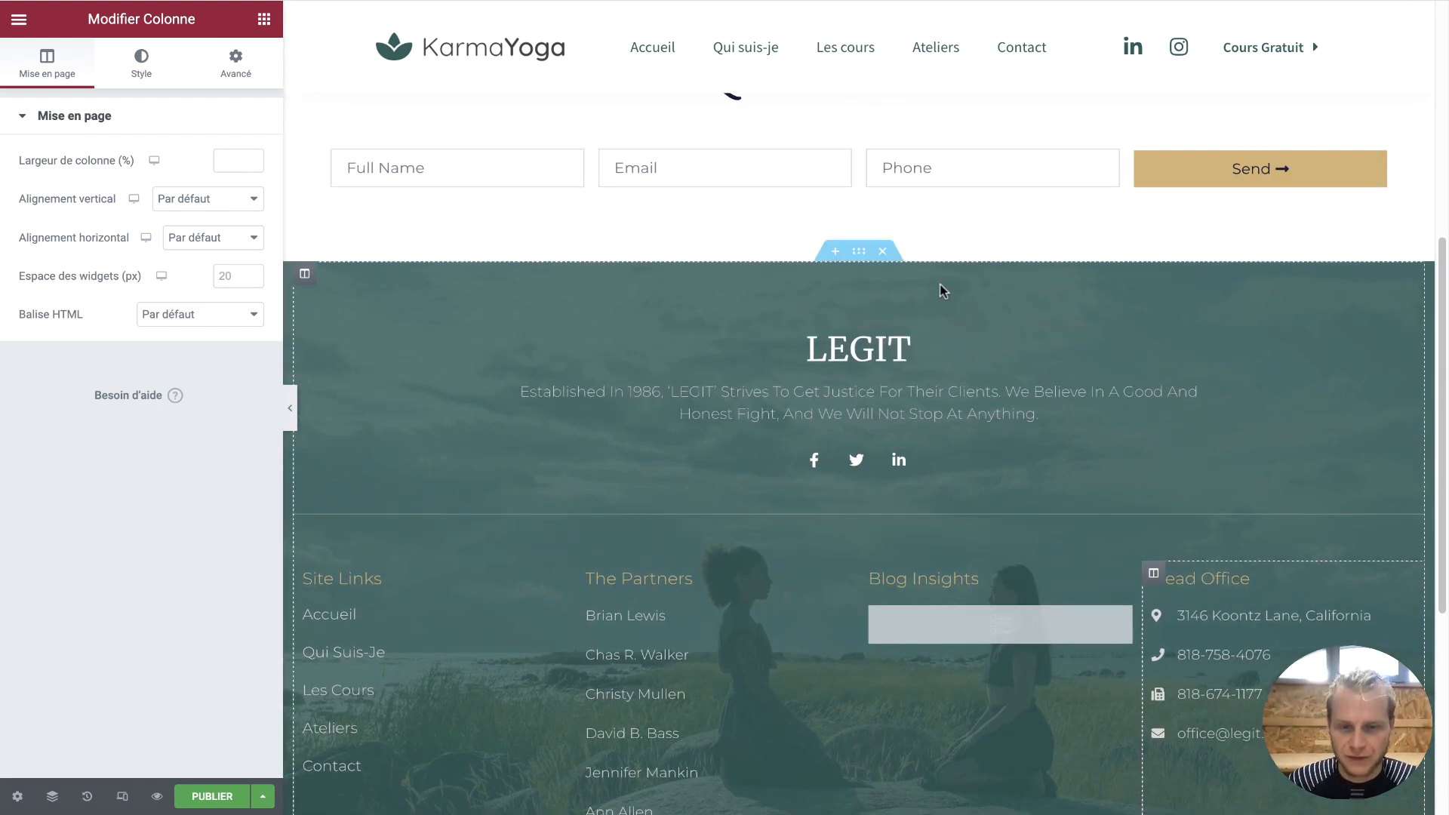
pyautogui.scroll(3, 940, 287)
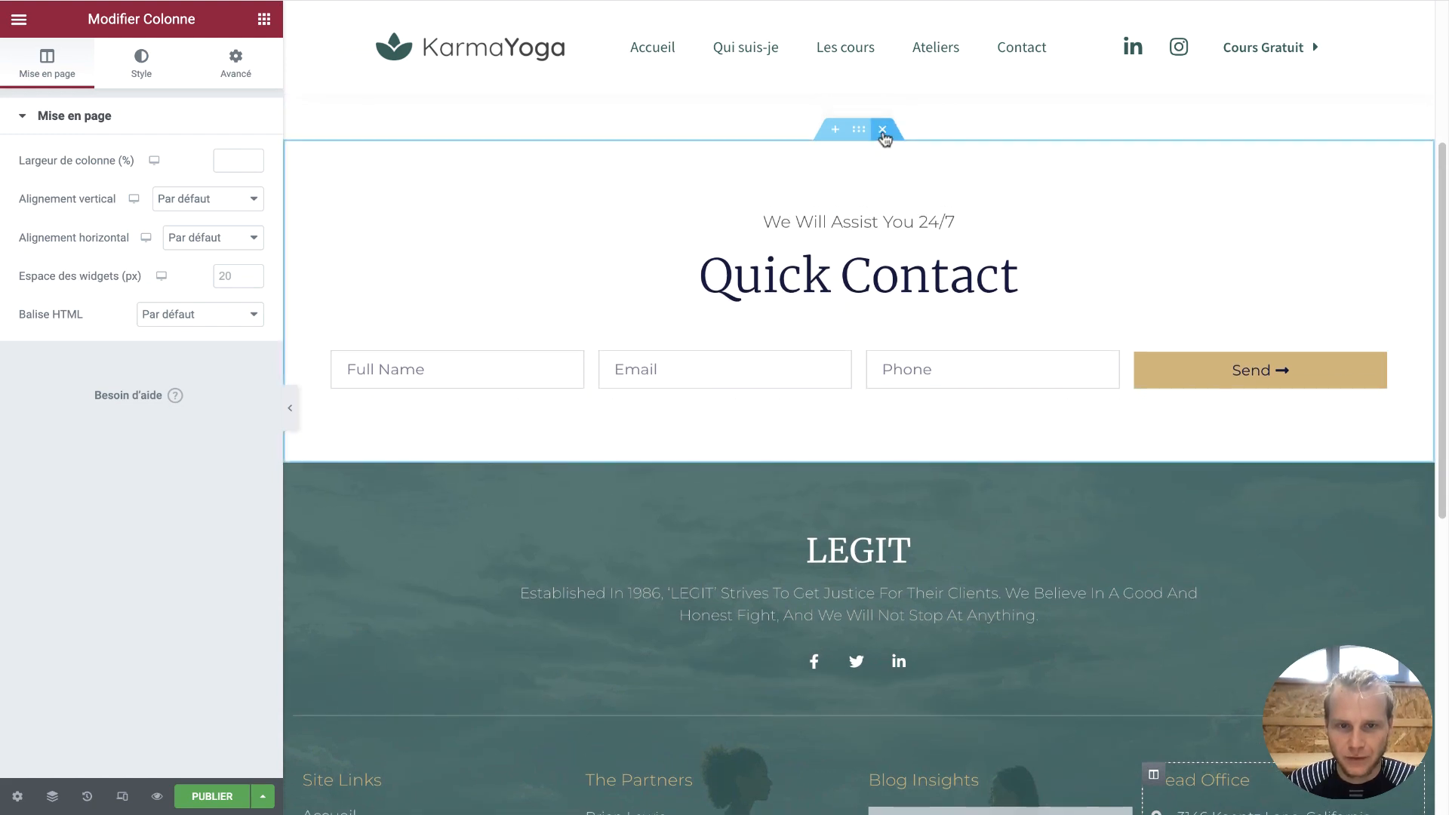
# Delete the Quick Contact section and select the title in the template's settings
pyautogui.click(882, 130)
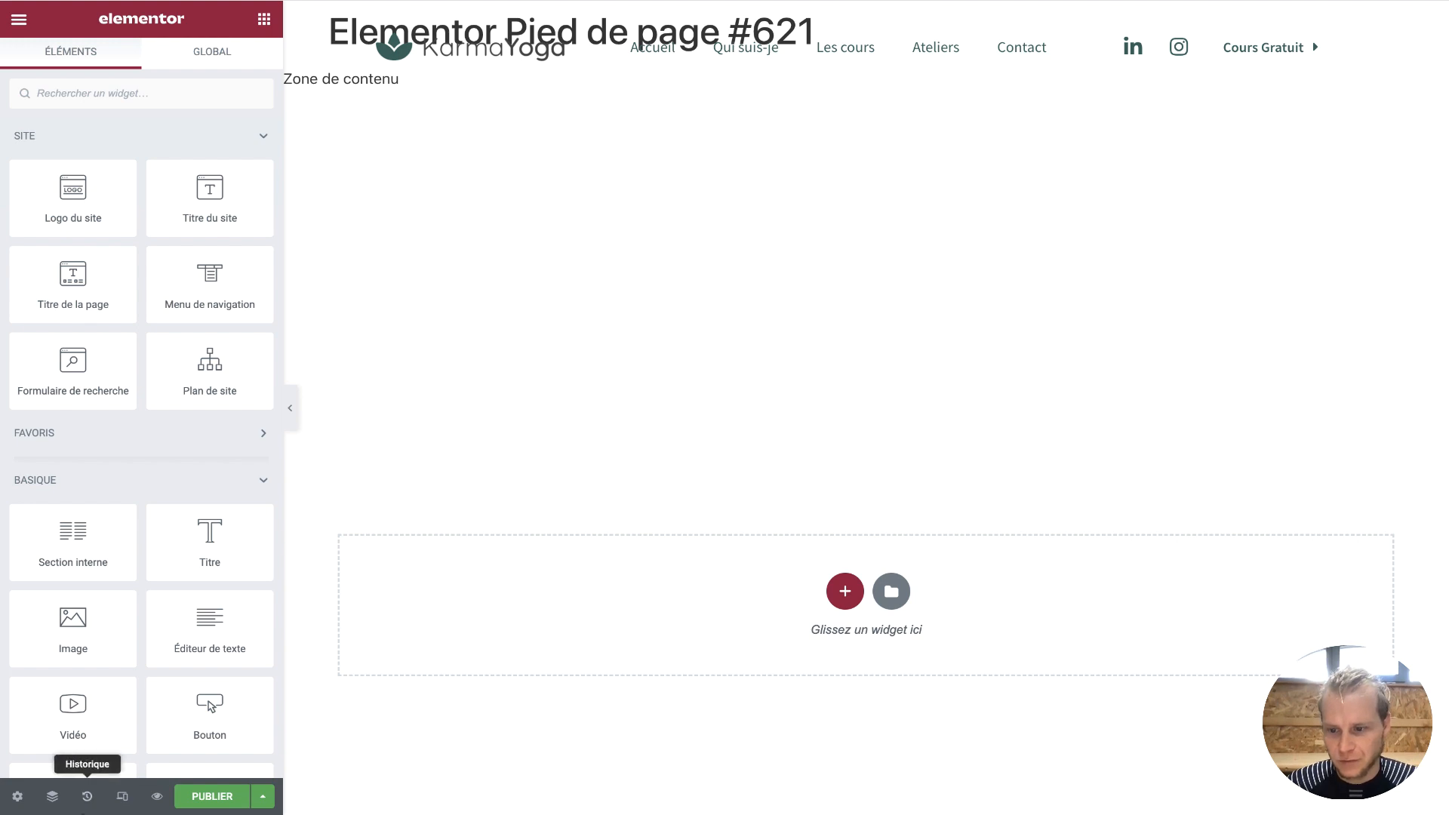
pyautogui.click(17, 796)
pyautogui.tripleClick(195, 180)
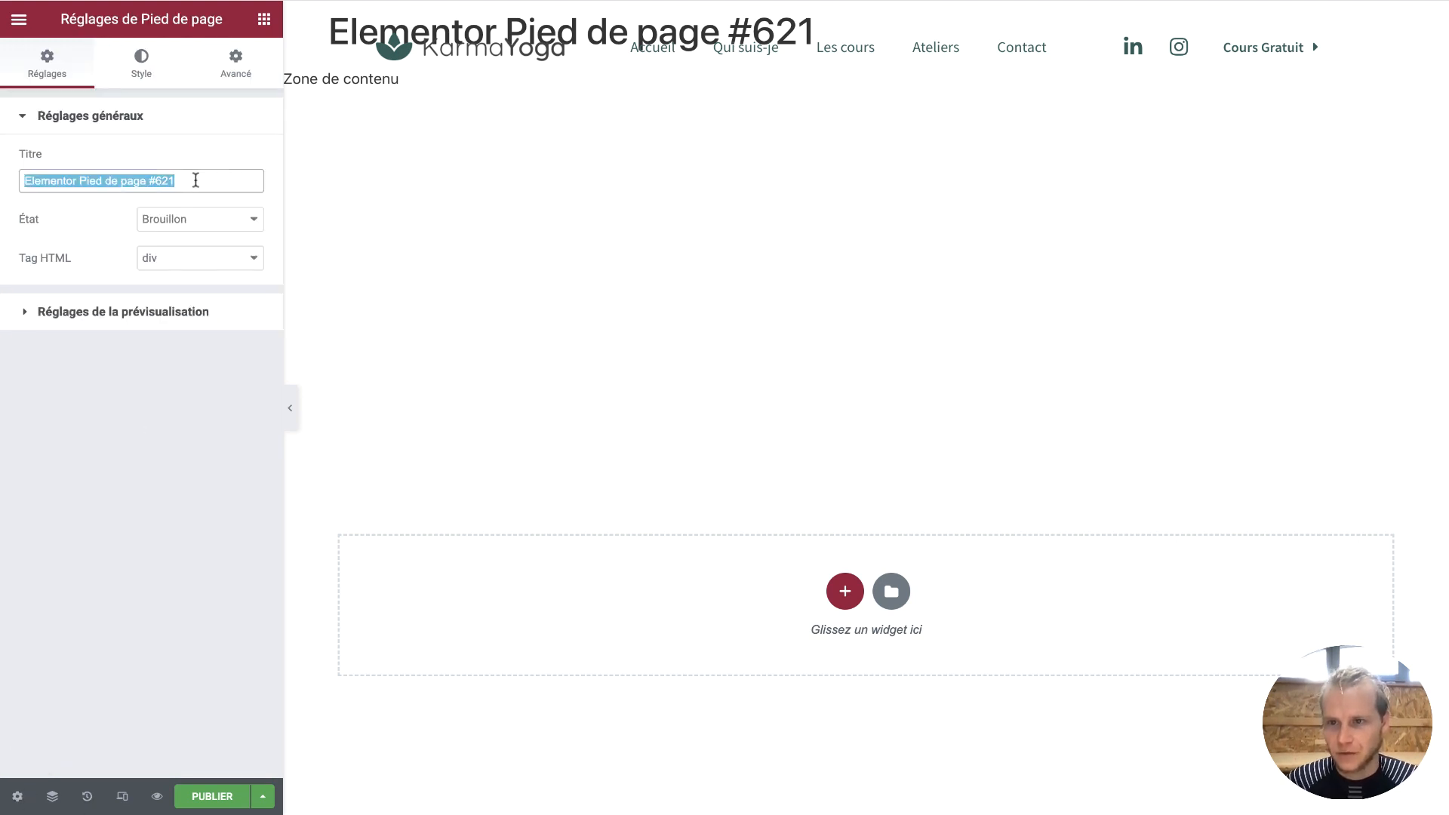
# Enter 'Footer Tuto Youtube' as the template title
pyautogui.write('Fo')
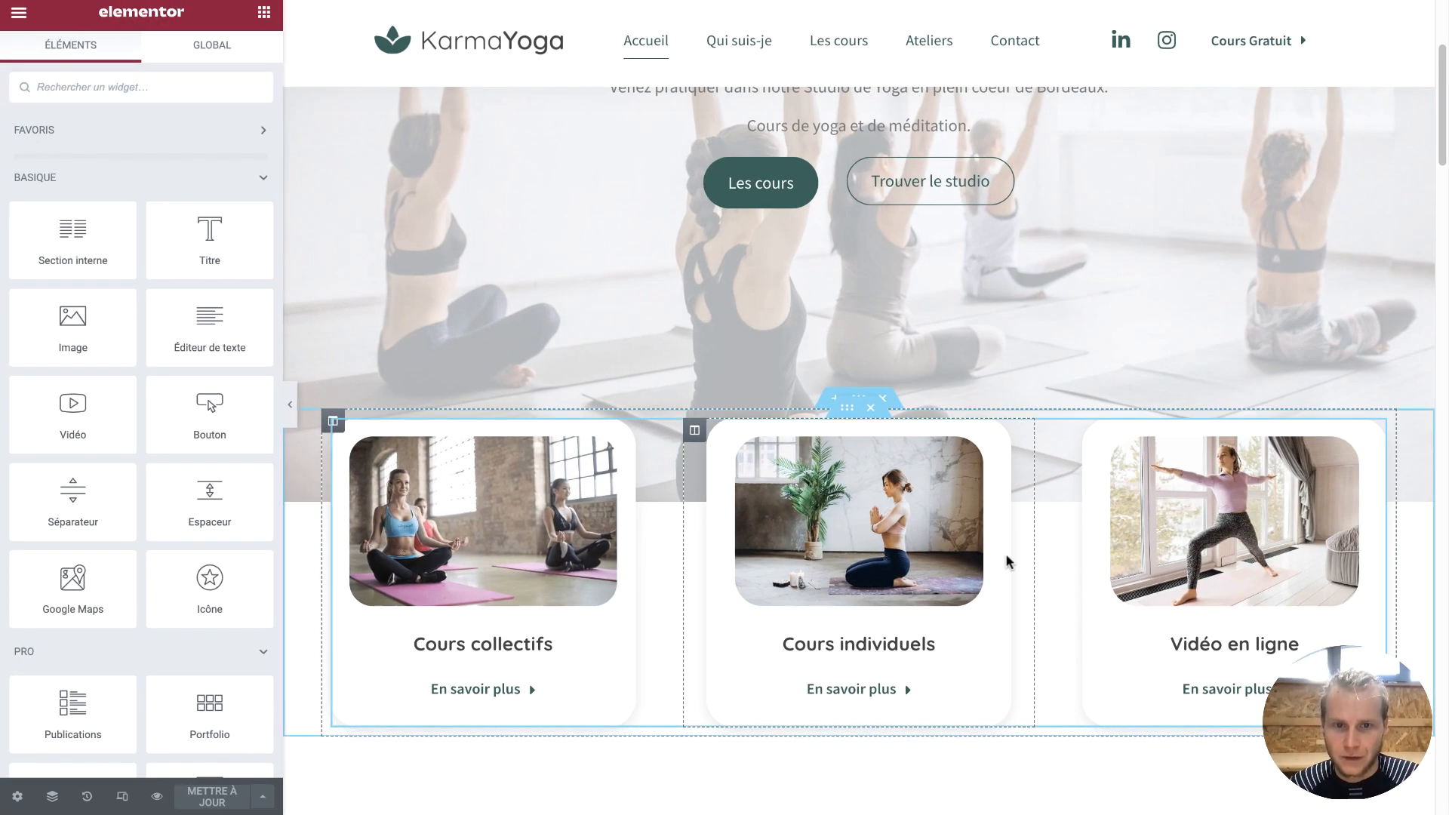
# Scroll down to the home page's dark green footer, then open the Footer Tuto Youtube template
pyautogui.scroll(-20, 1005, 554)
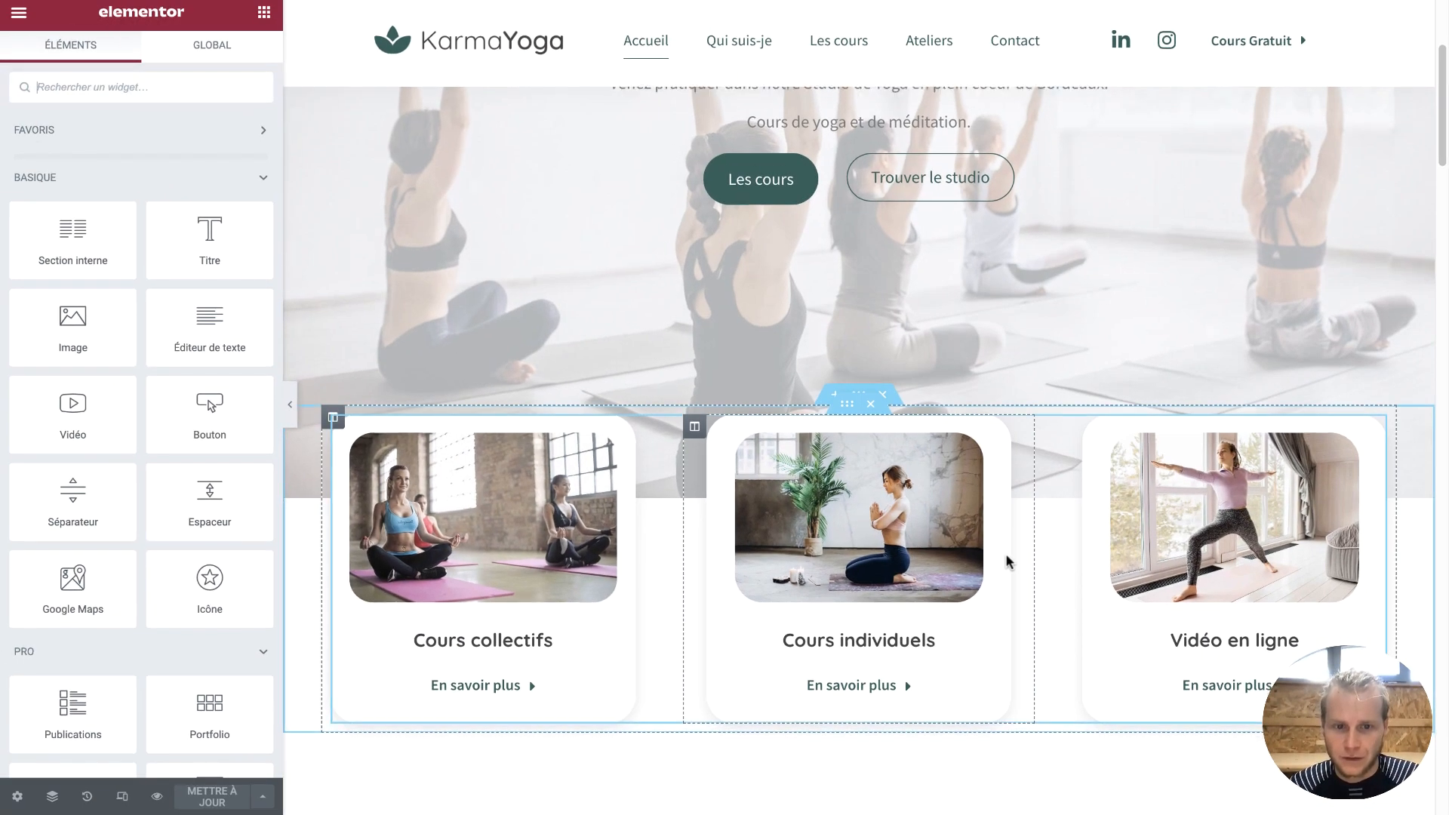
pyautogui.scroll(-15, 1007, 555)
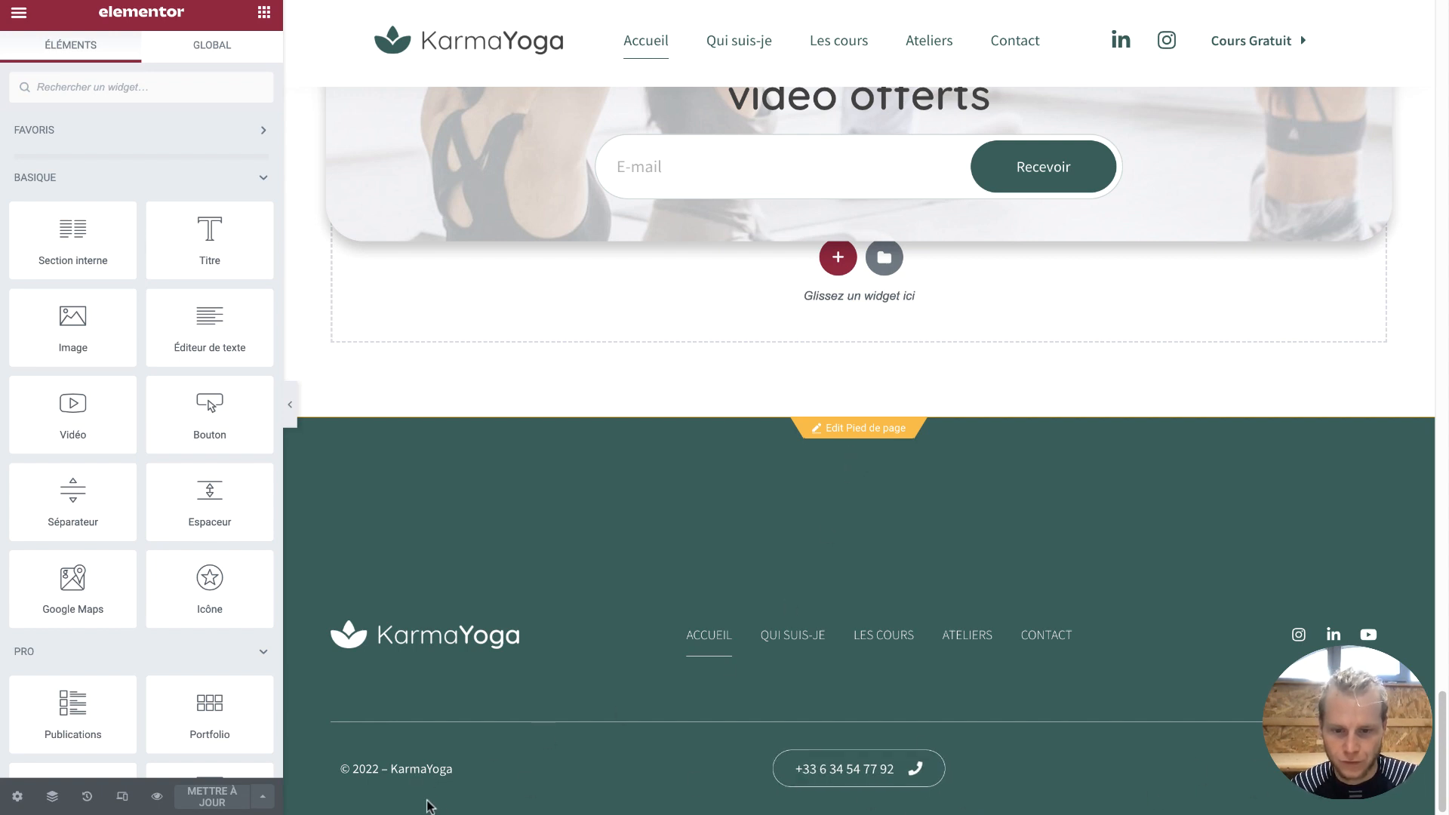
pyautogui.click(839, 433)
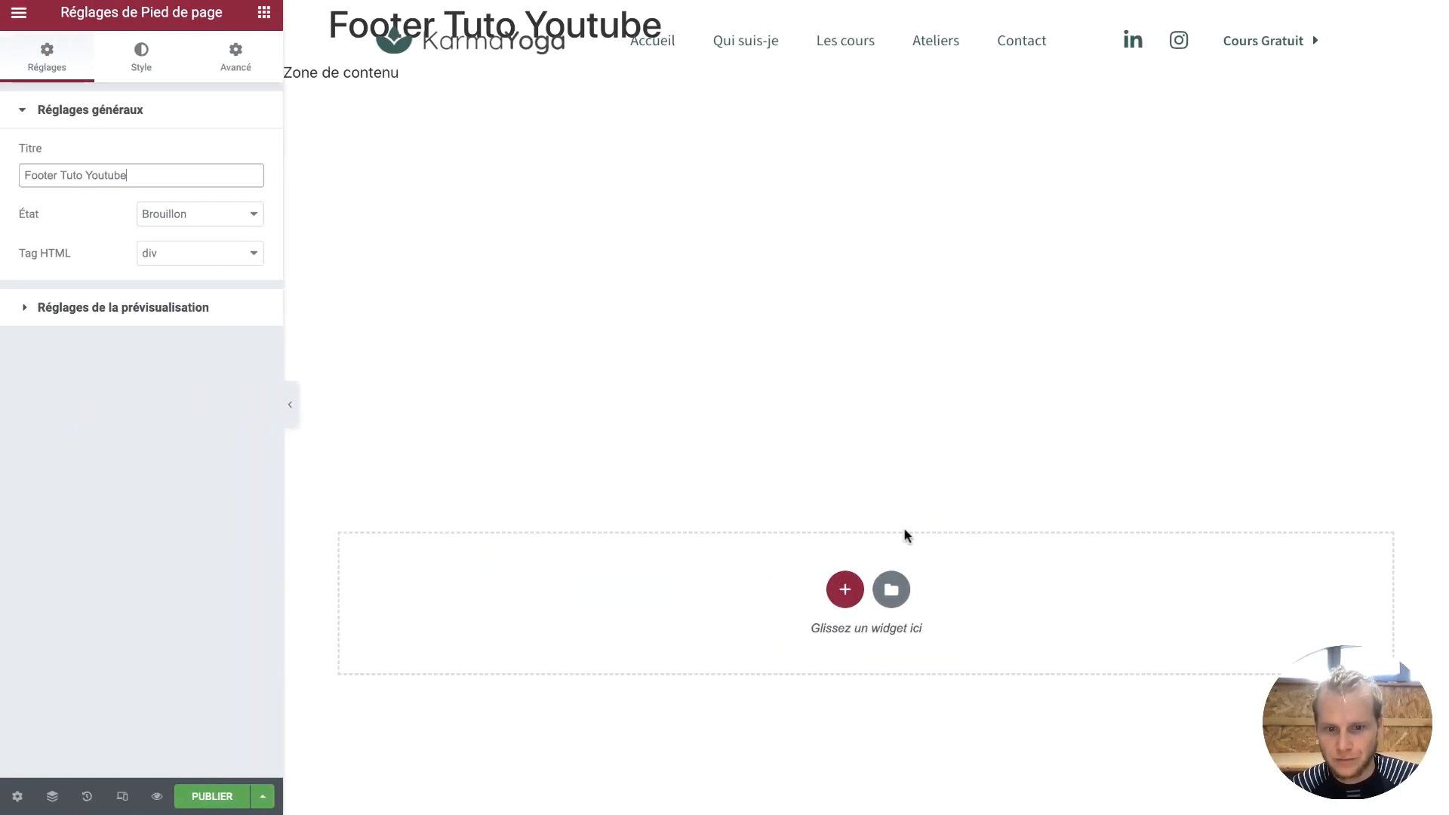
# Insert an empty three-column section into the Footer Tuto Youtube template
pyautogui.click(845, 589)
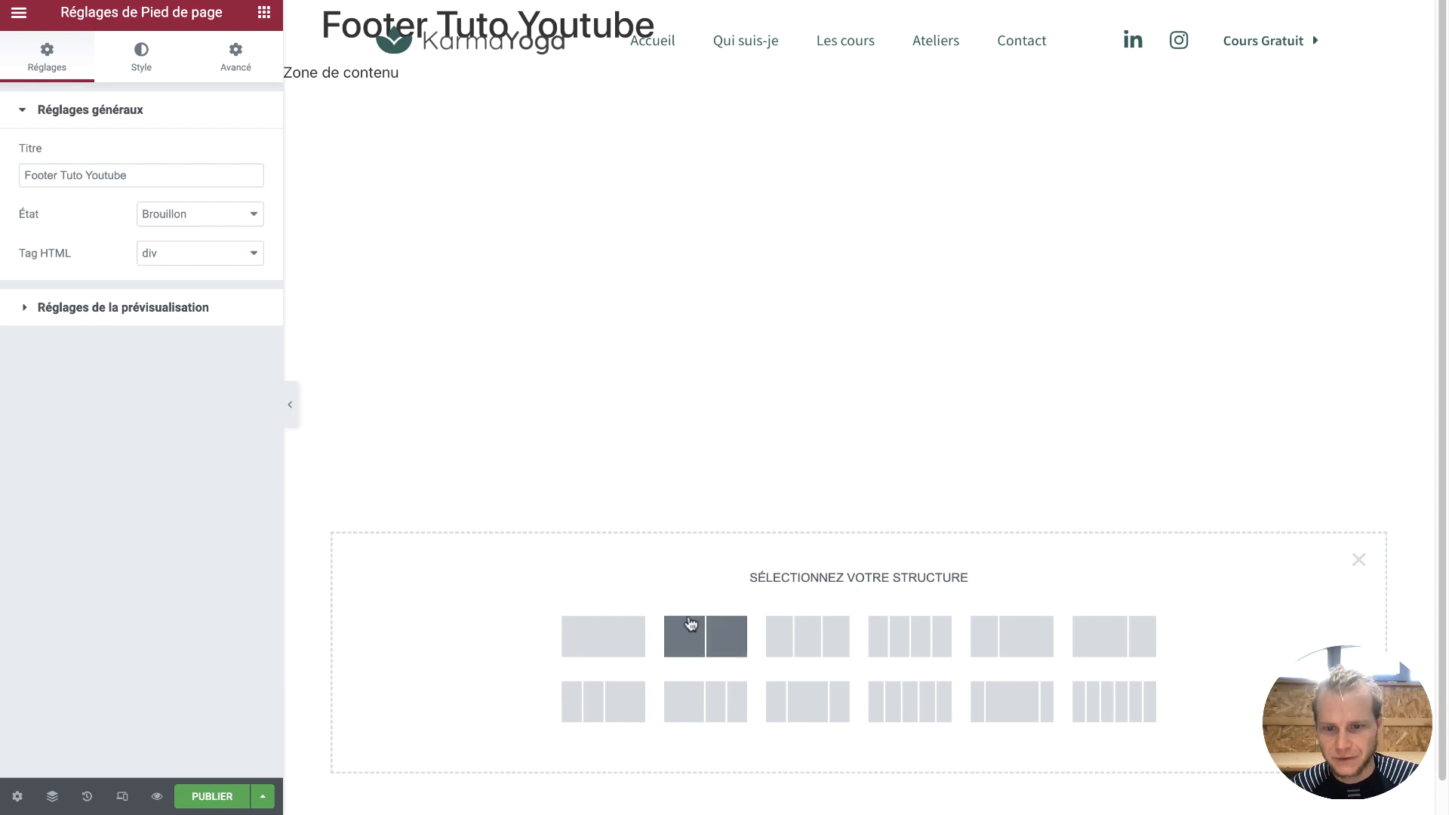
pyautogui.click(803, 632)
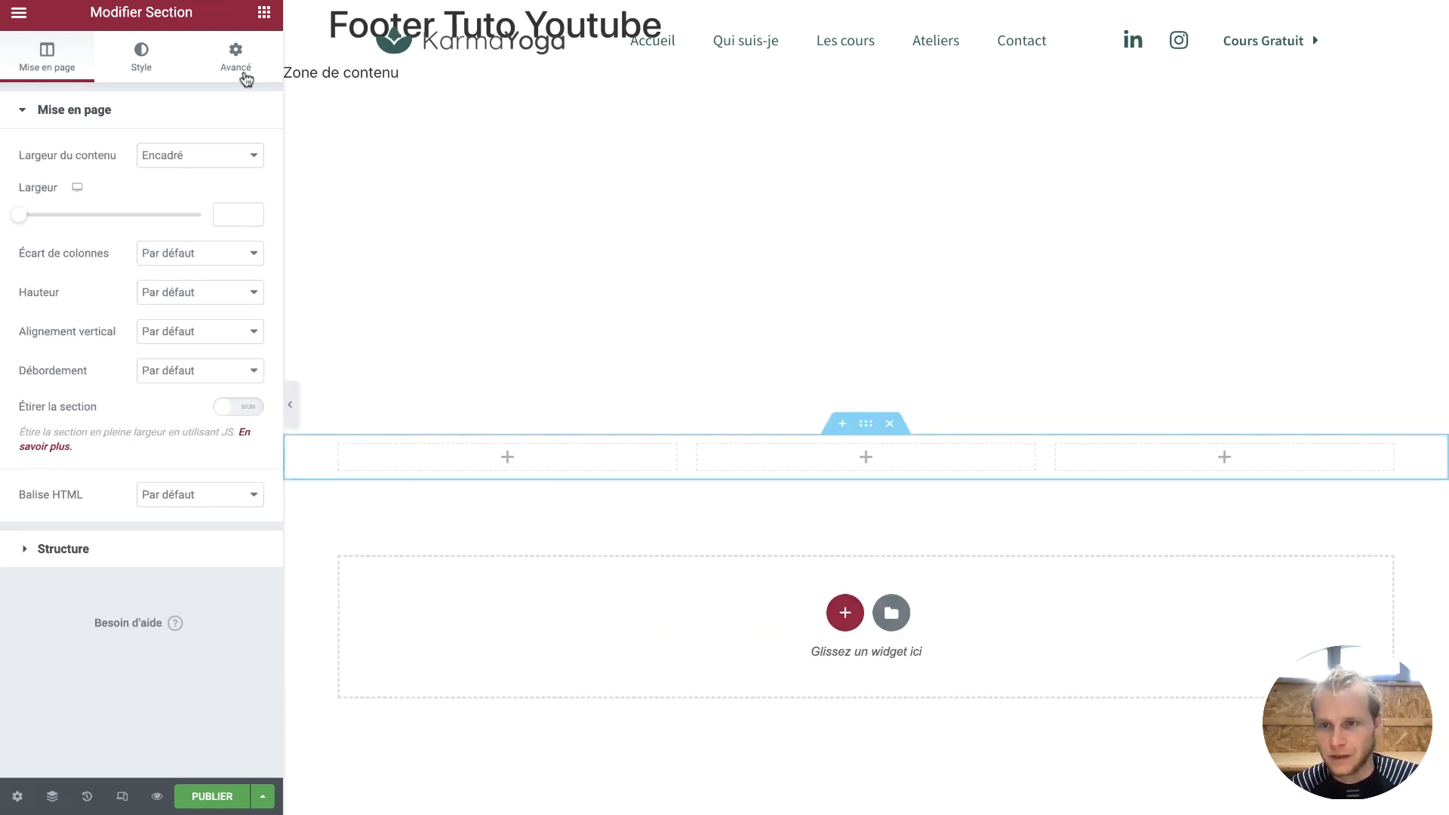
pyautogui.click(263, 13)
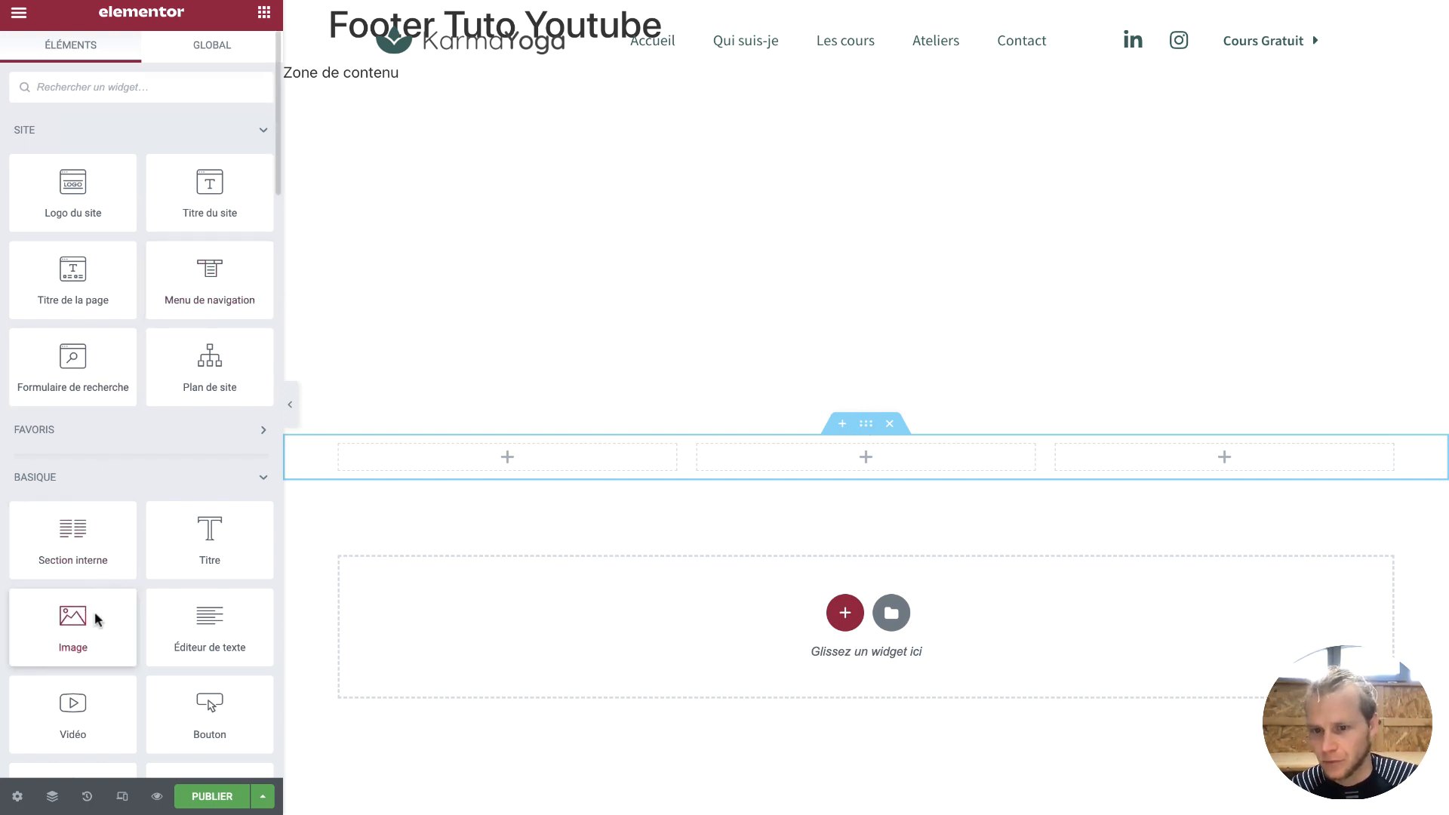
# Add an Image widget to the first column and the navigation menu to the middle column
pyautogui.moveTo(97, 614); pyautogui.dragTo(443, 443)
pyautogui.moveTo(110, 622); pyautogui.dragTo(451, 456)
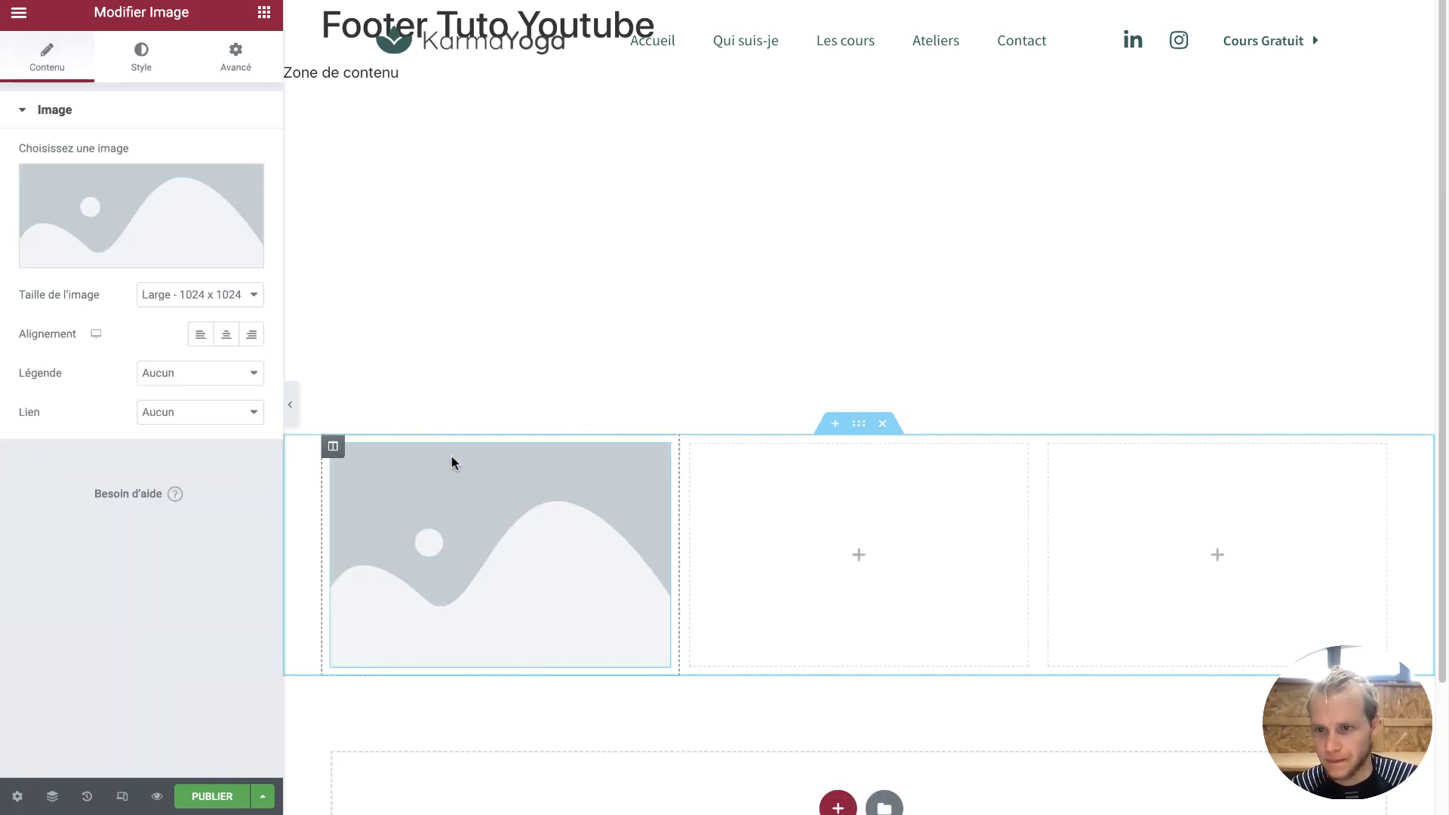
pyautogui.click(262, 14)
pyautogui.moveTo(212, 257); pyautogui.dragTo(763, 479)
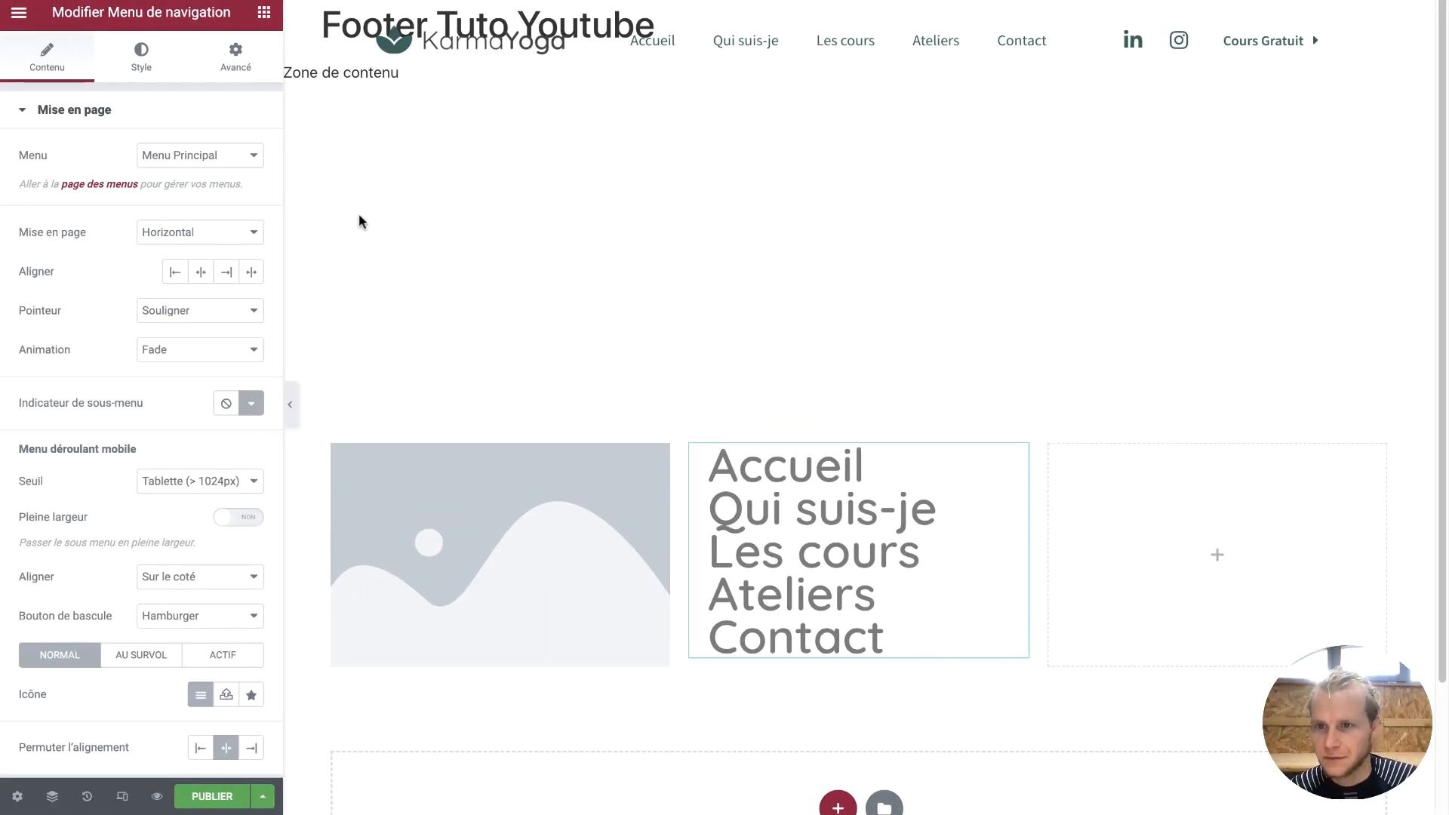
# Search 'rése' and add the social network icons widget (Facebook, Twitter, Youtube) to the right column
pyautogui.click(263, 12)
pyautogui.scroll(-15, 161, 480)
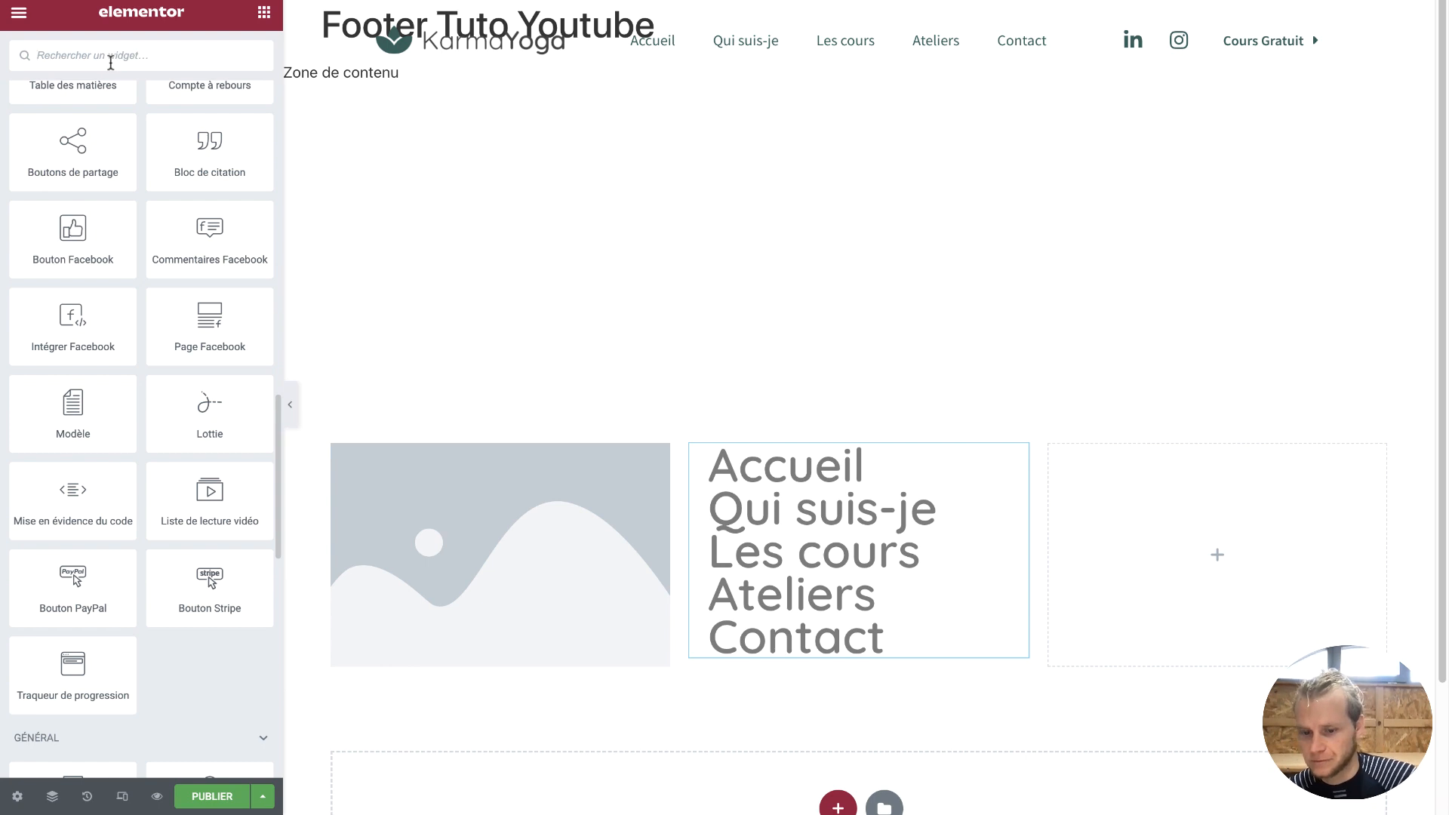
pyautogui.write('rése')
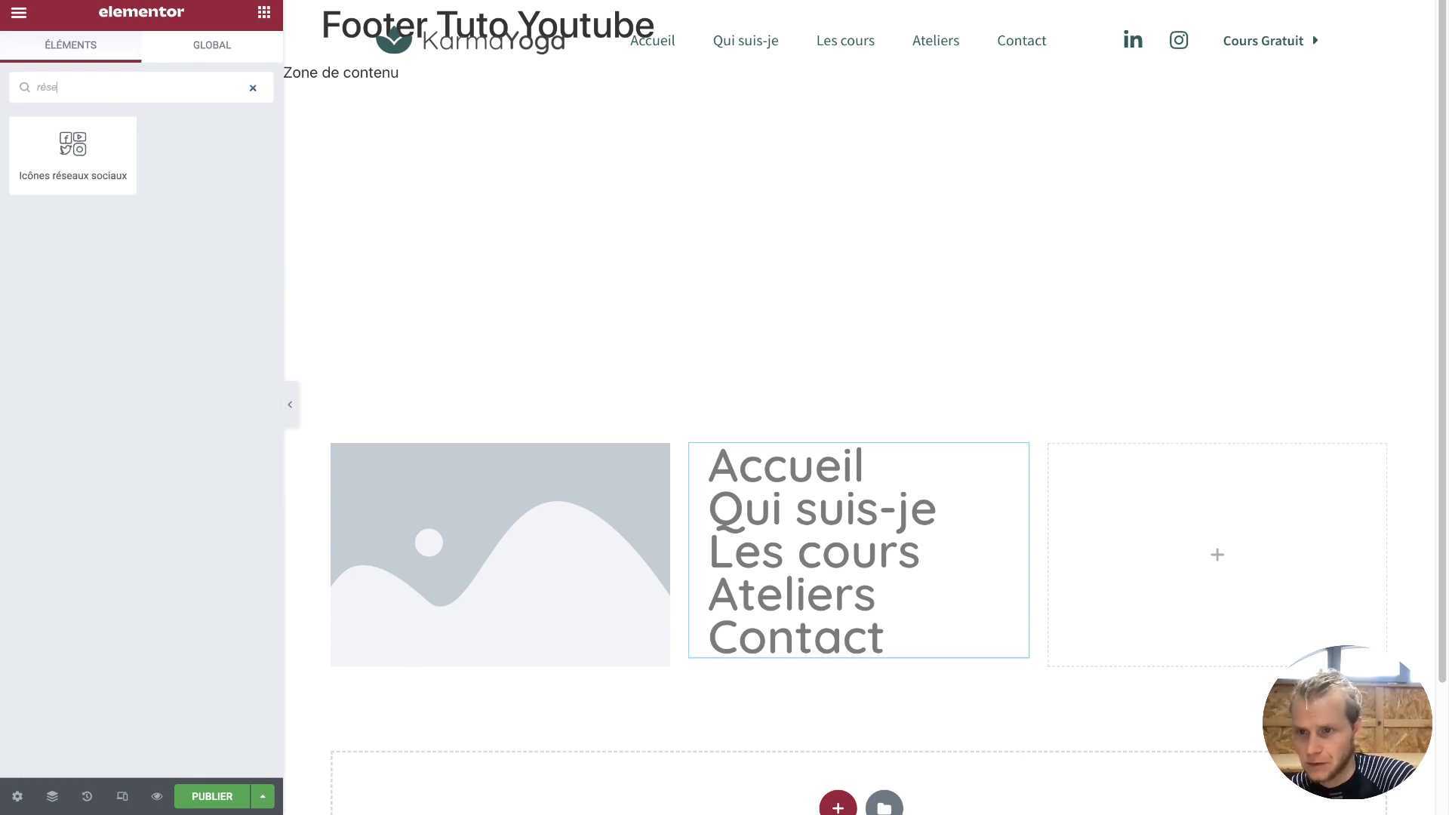
pyautogui.moveTo(83, 106); pyautogui.dragTo(1110, 547)
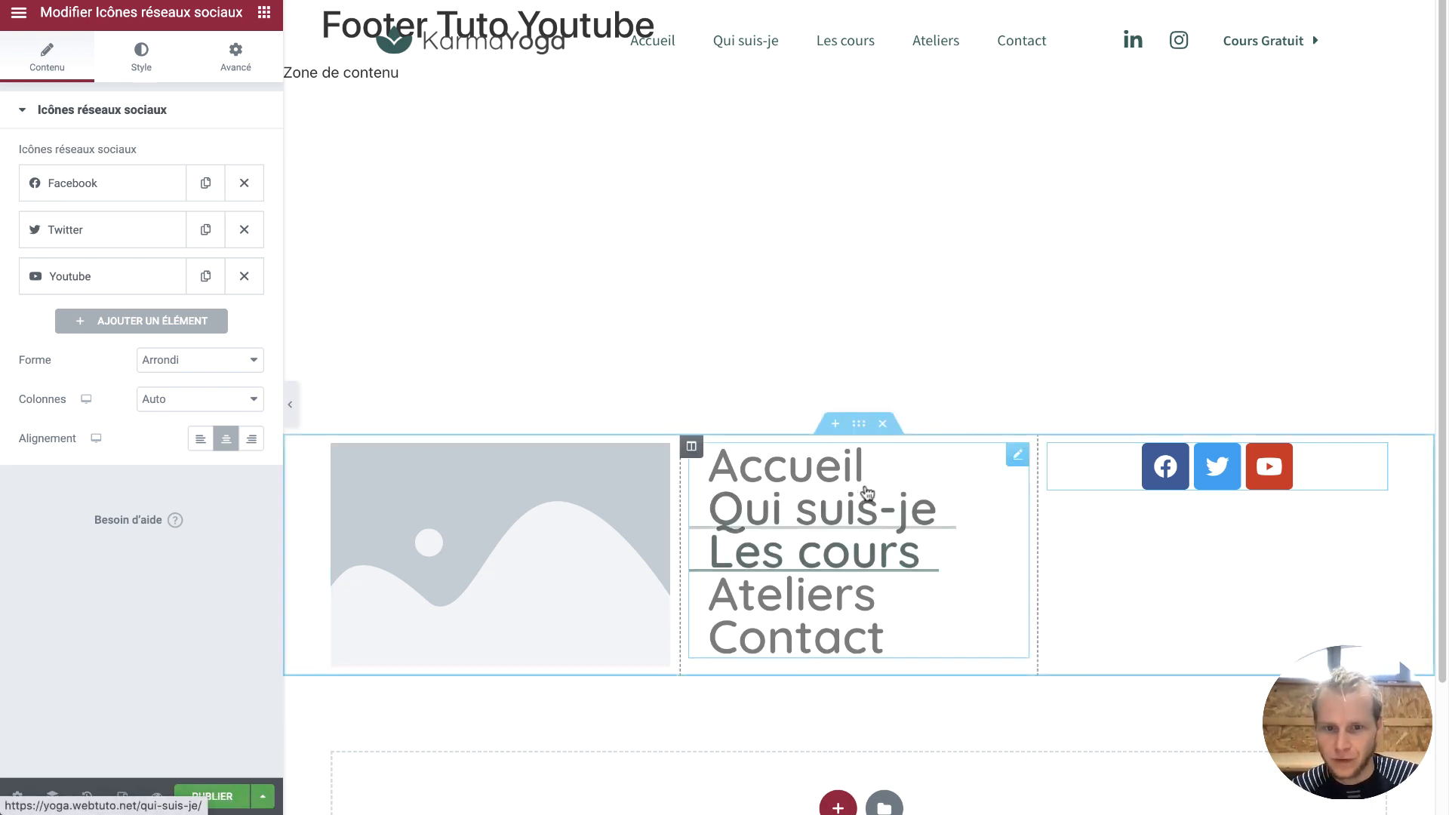
pyautogui.click(860, 422)
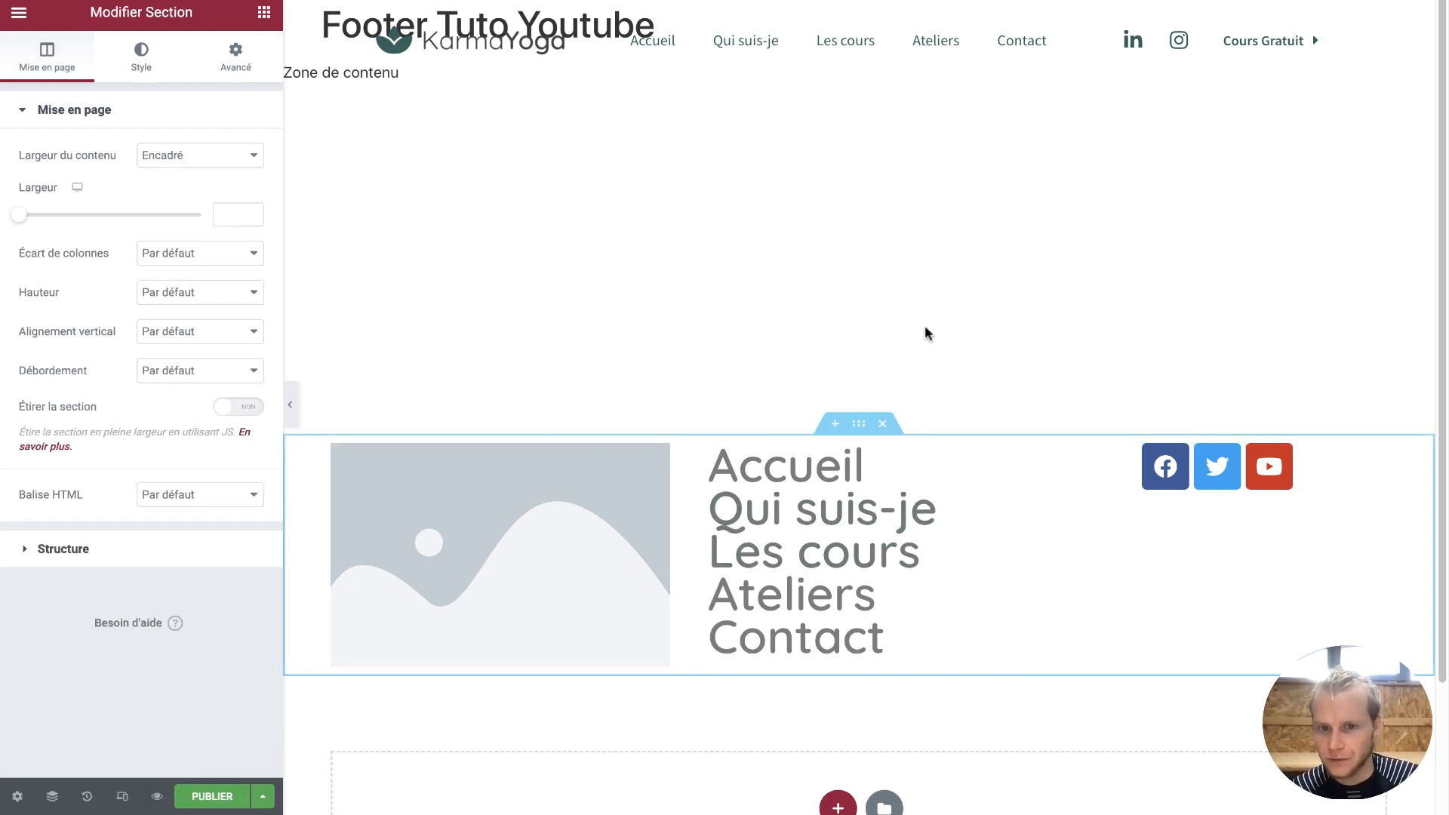
# Give the section a classic background using the dark green Accentué global colour
pyautogui.click(143, 61)
pyautogui.click(179, 194)
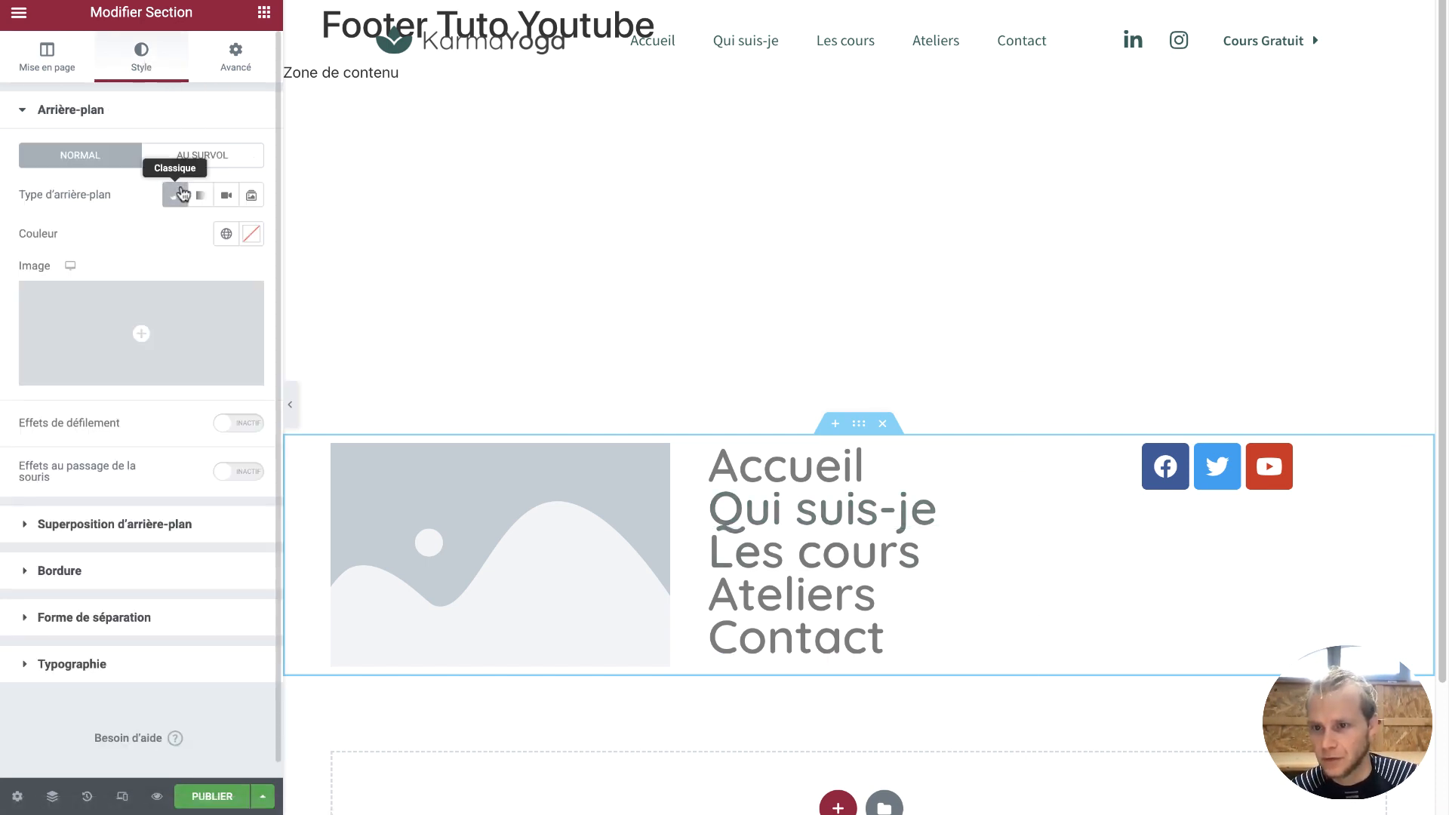
pyautogui.click(227, 233)
pyautogui.click(149, 414)
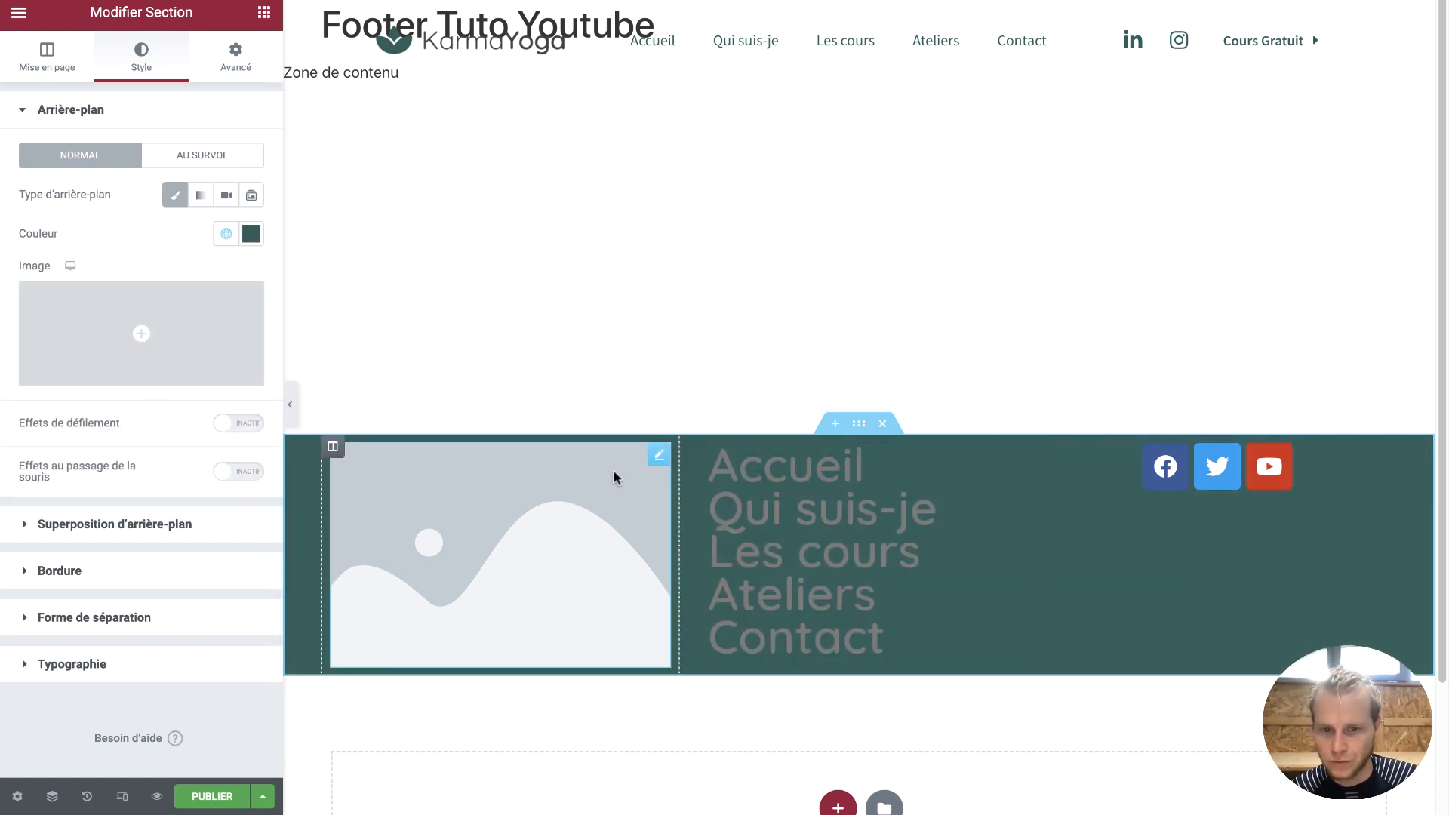
pyautogui.click(566, 519)
pyautogui.scroll(-1, 565, 519)
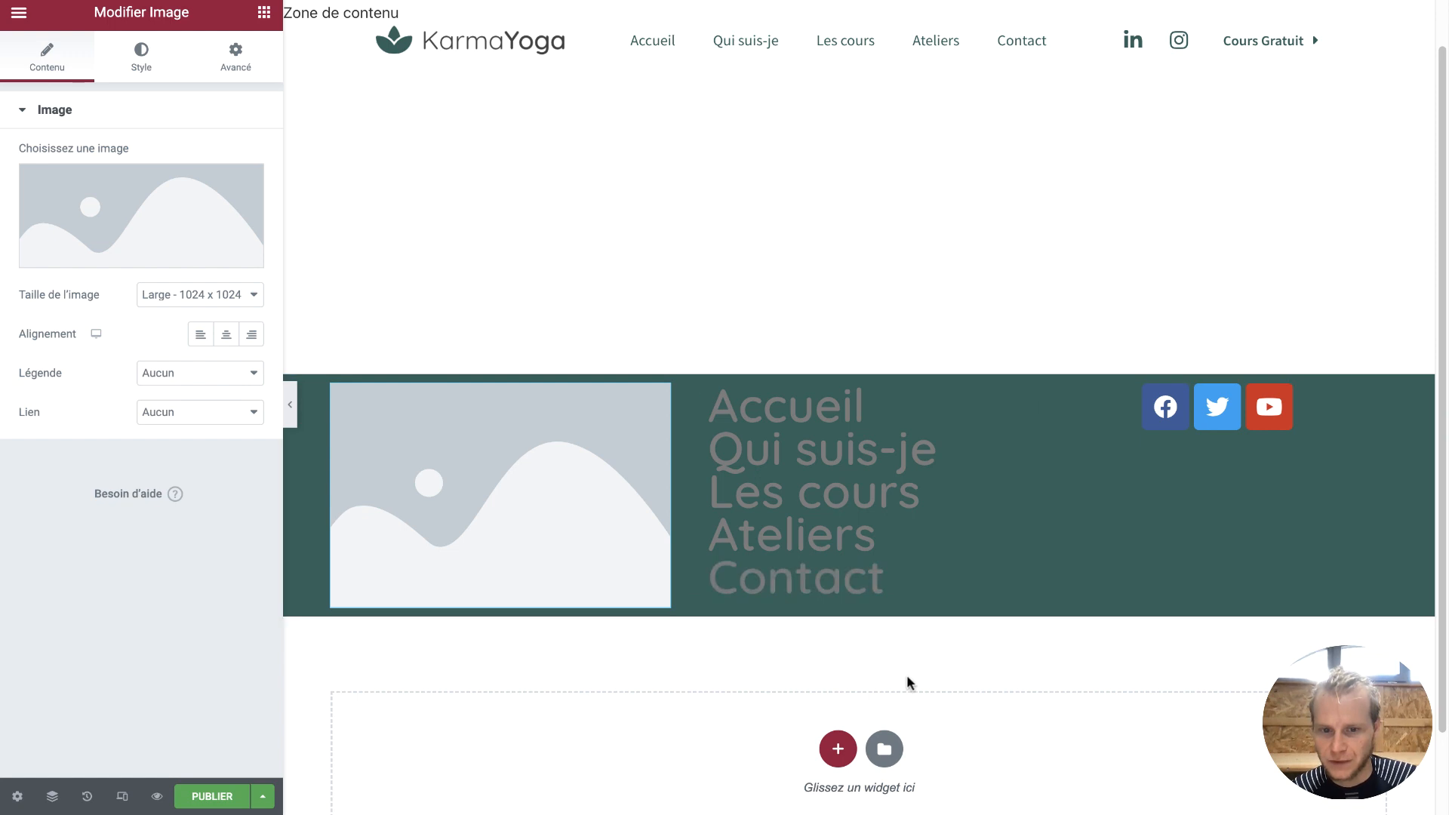
# Insert logo-Karmayoga-blanc.png from the media library into the first column's Image widget
pyautogui.click(192, 172)
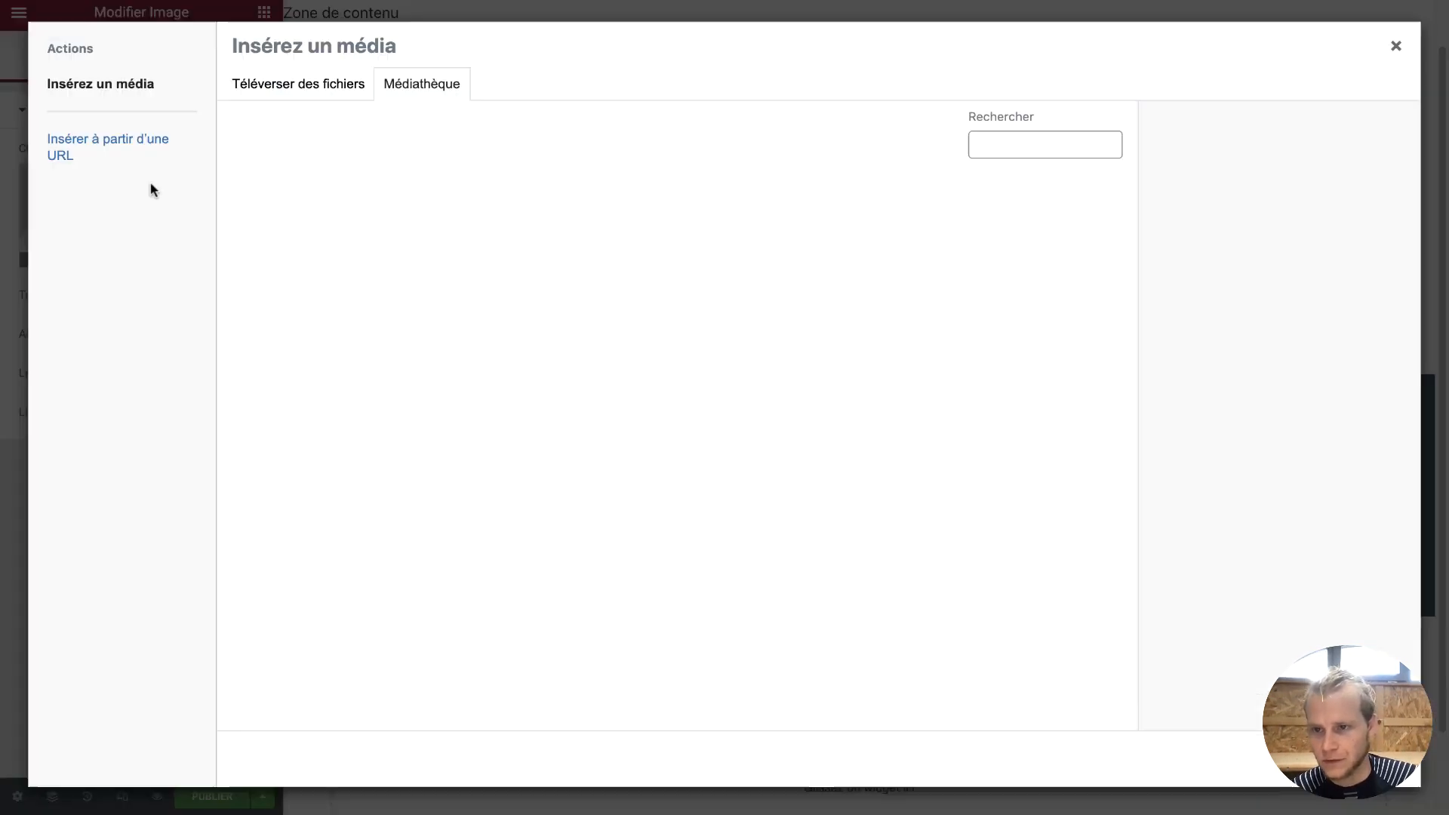
pyautogui.scroll(-6, 445, 464)
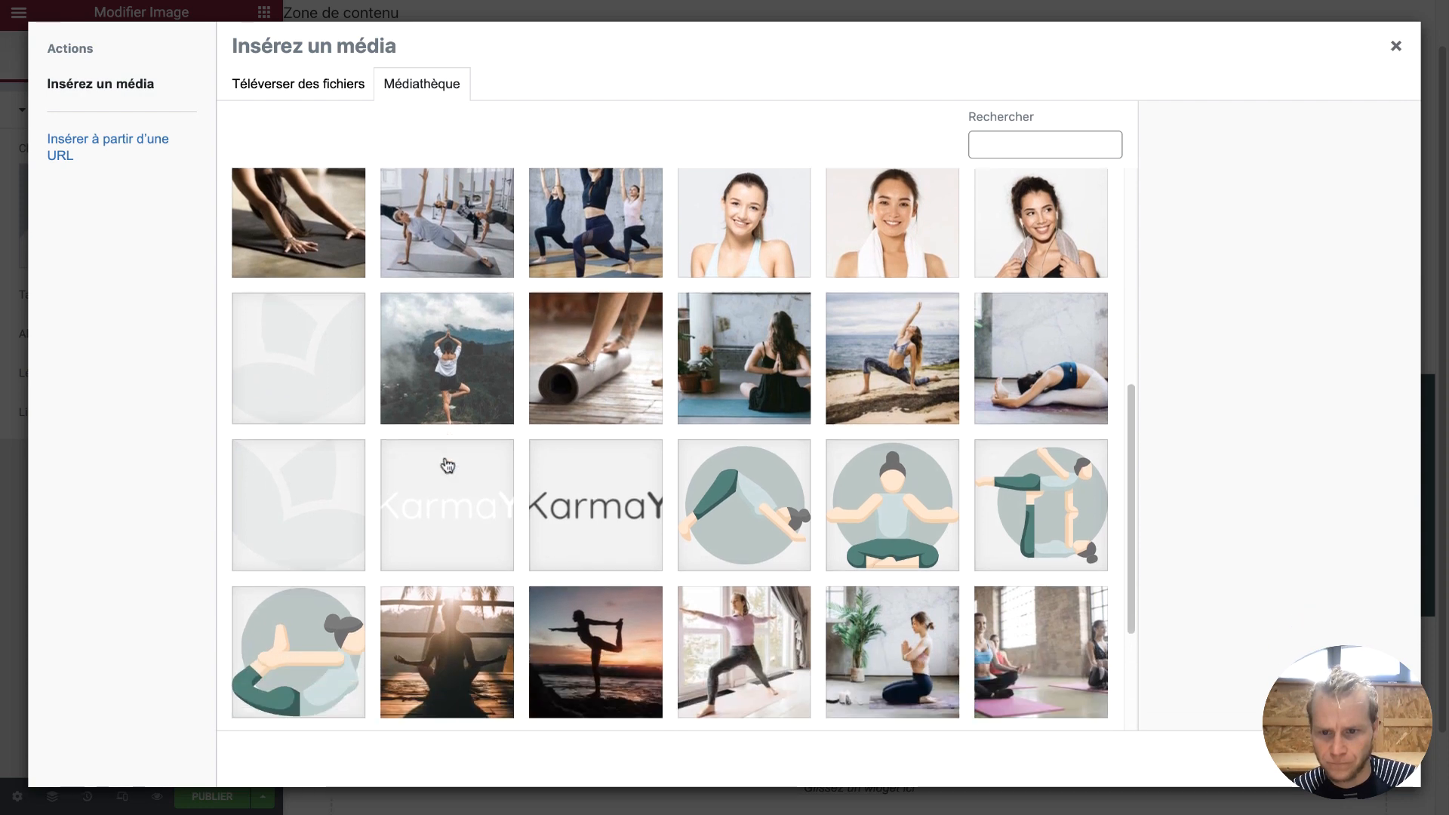
pyautogui.click(448, 469)
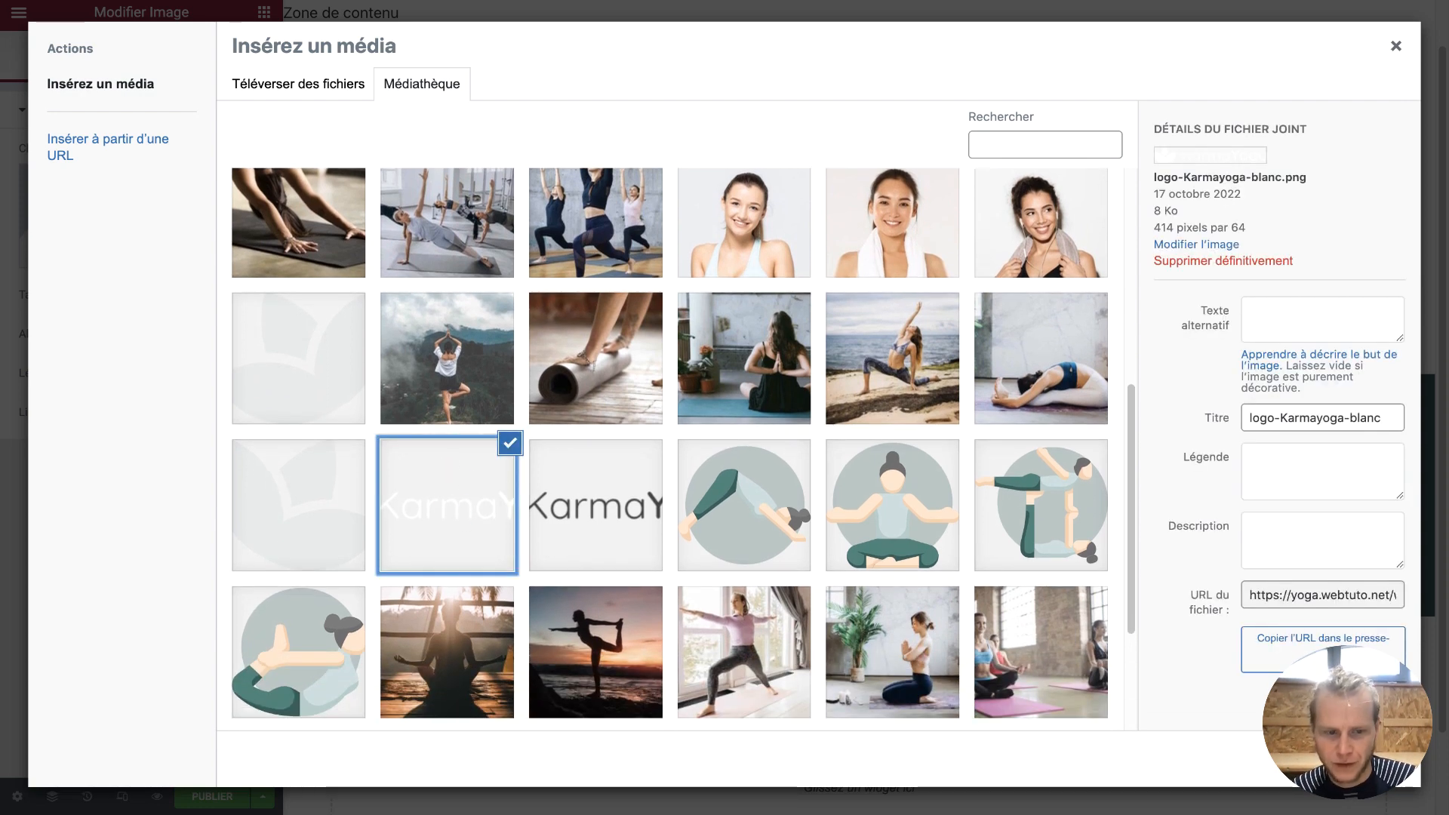
pyautogui.click(1358, 759)
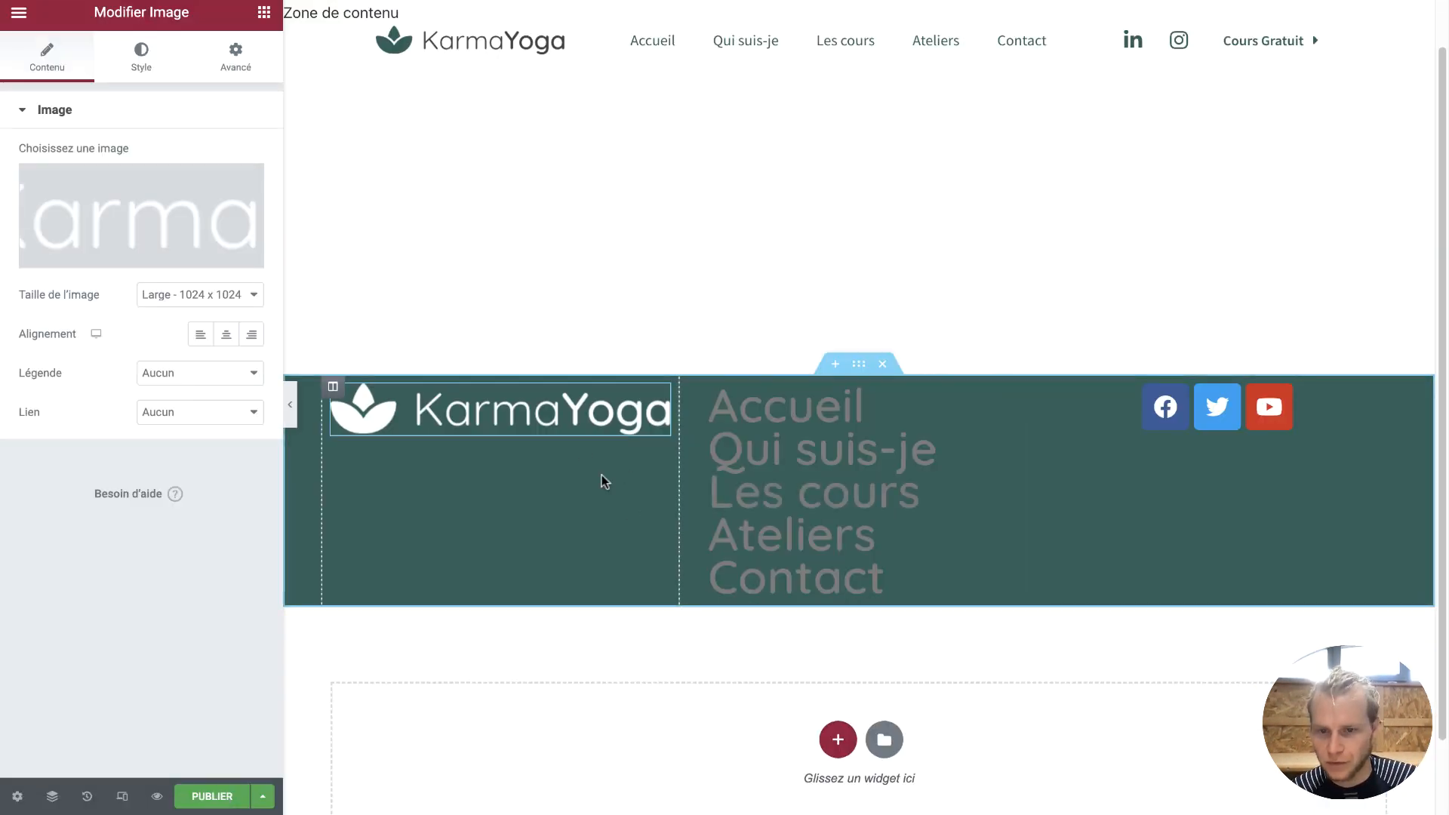
pyautogui.click(595, 489)
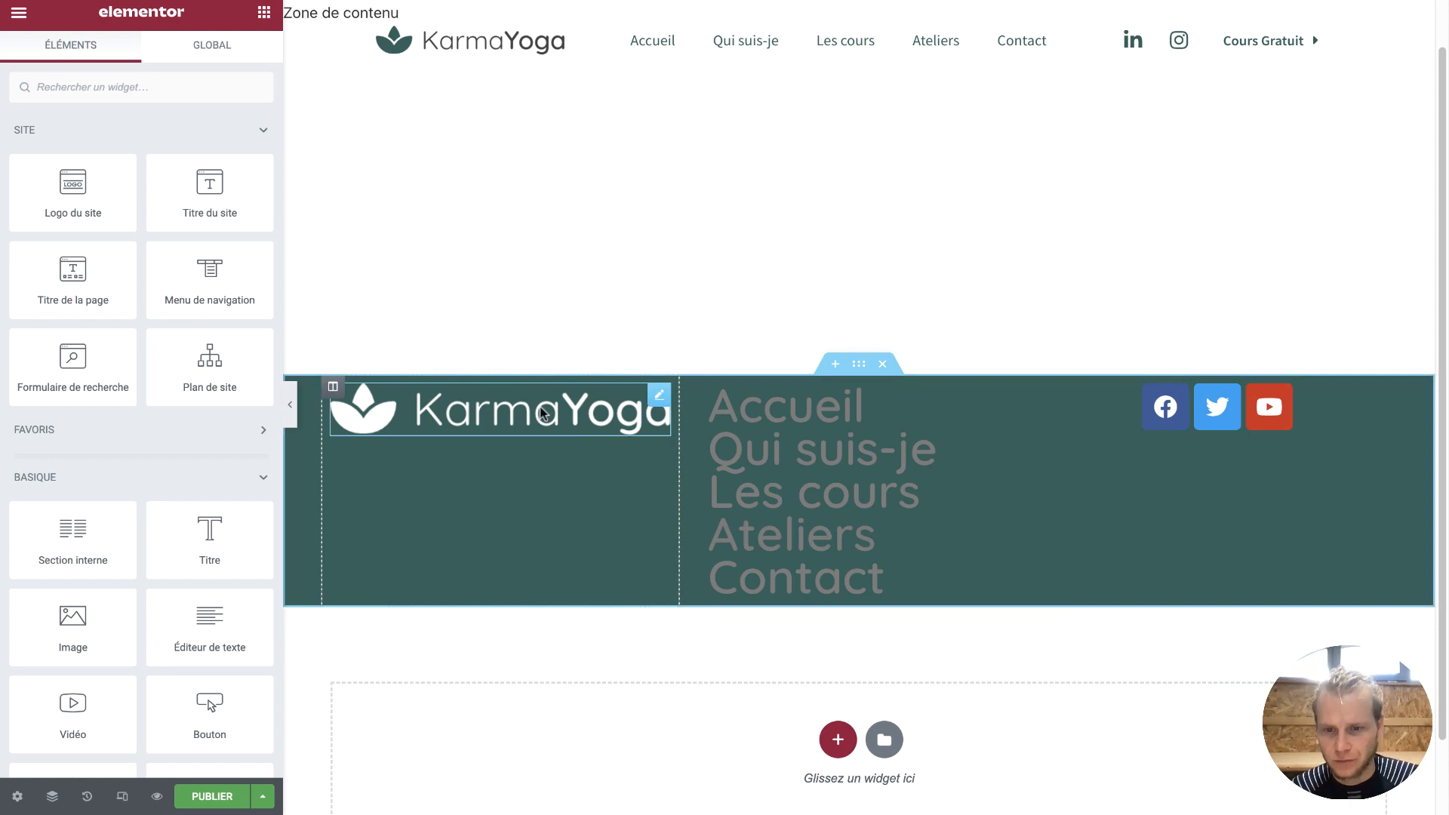
# Set the footer menu's text colour to white (#FFFFFF)
pyautogui.click(974, 404)
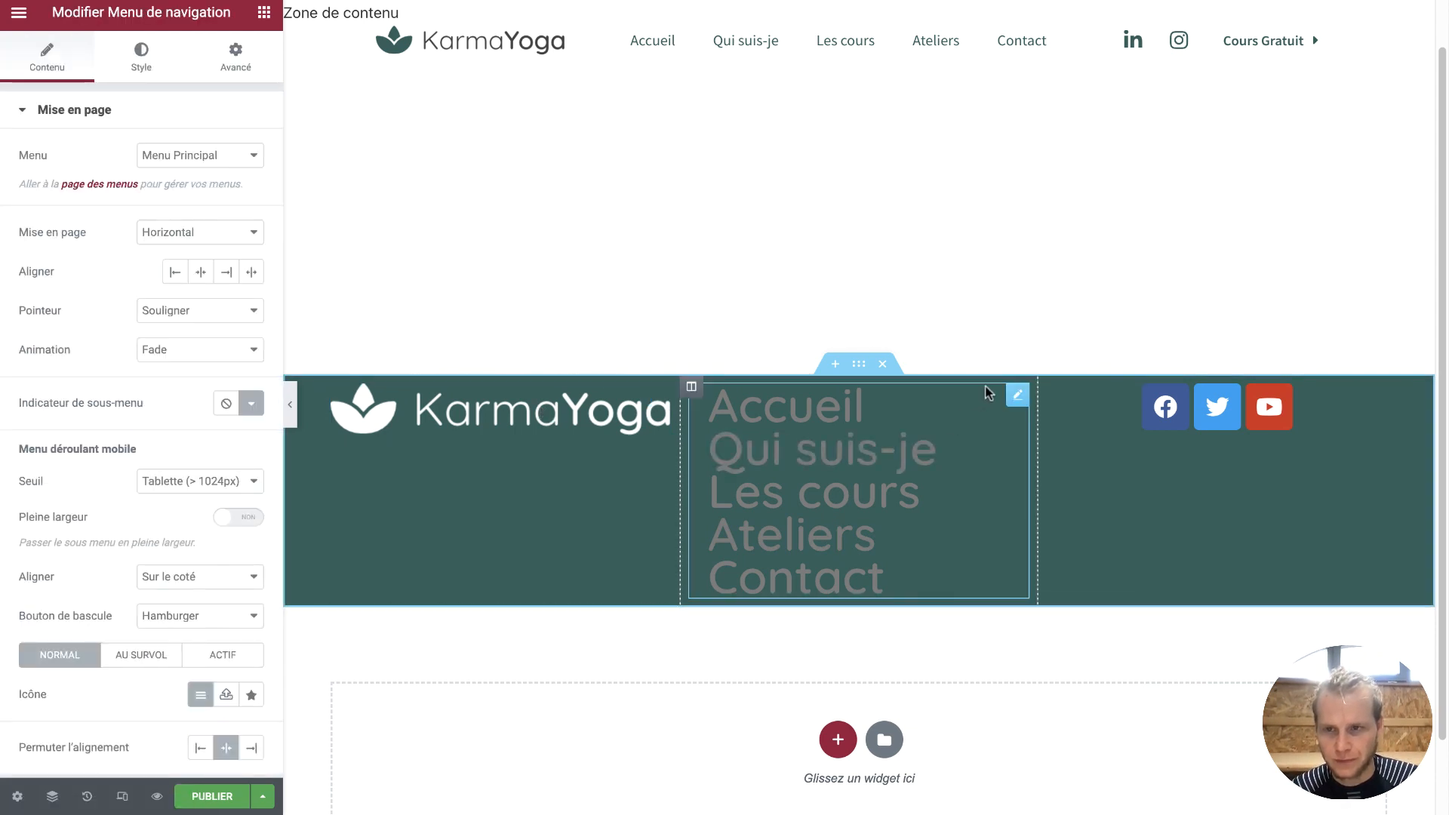
pyautogui.click(142, 70)
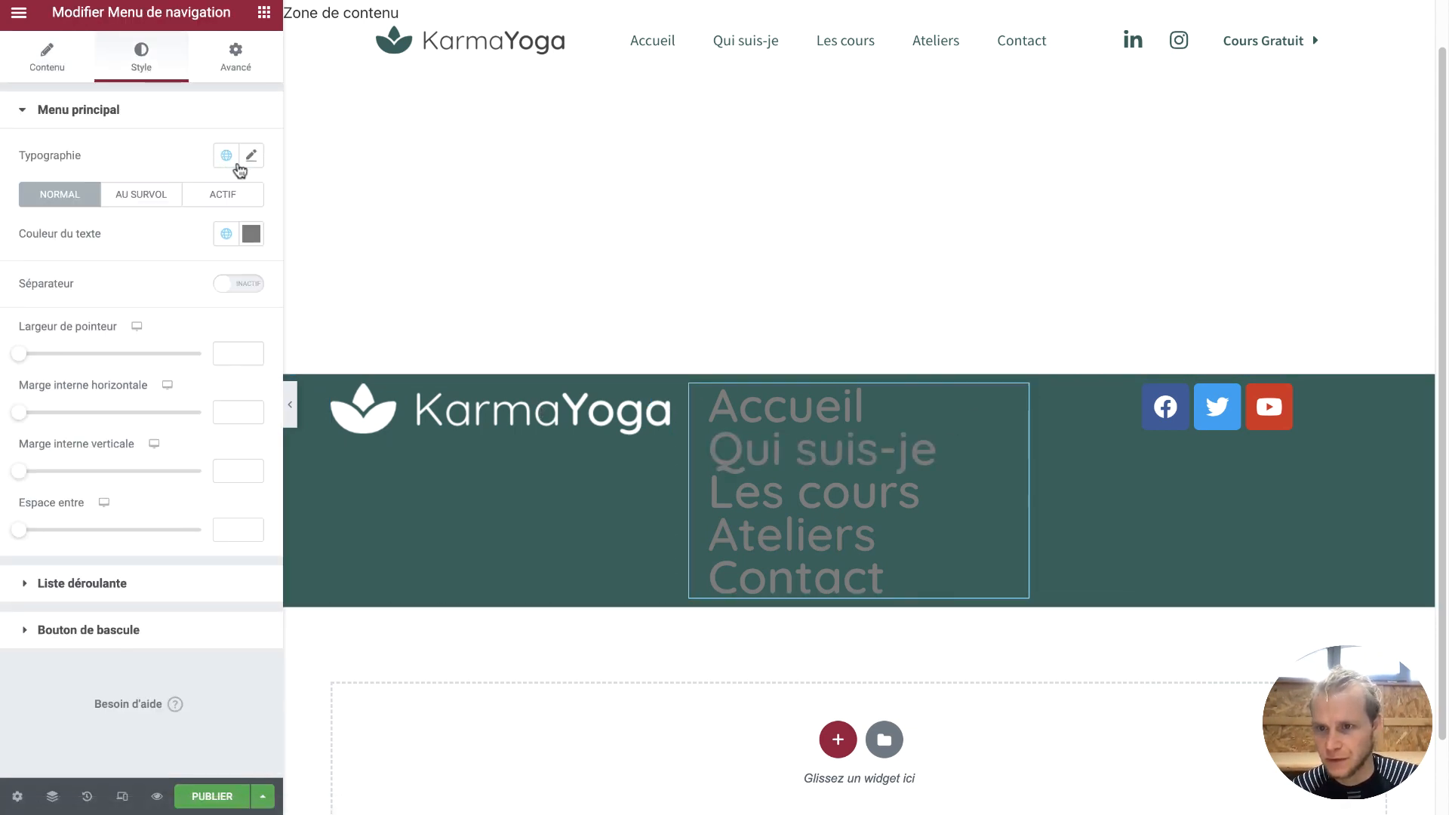
pyautogui.click(249, 233)
pyautogui.moveTo(89, 345); pyautogui.dragTo(1, 256)
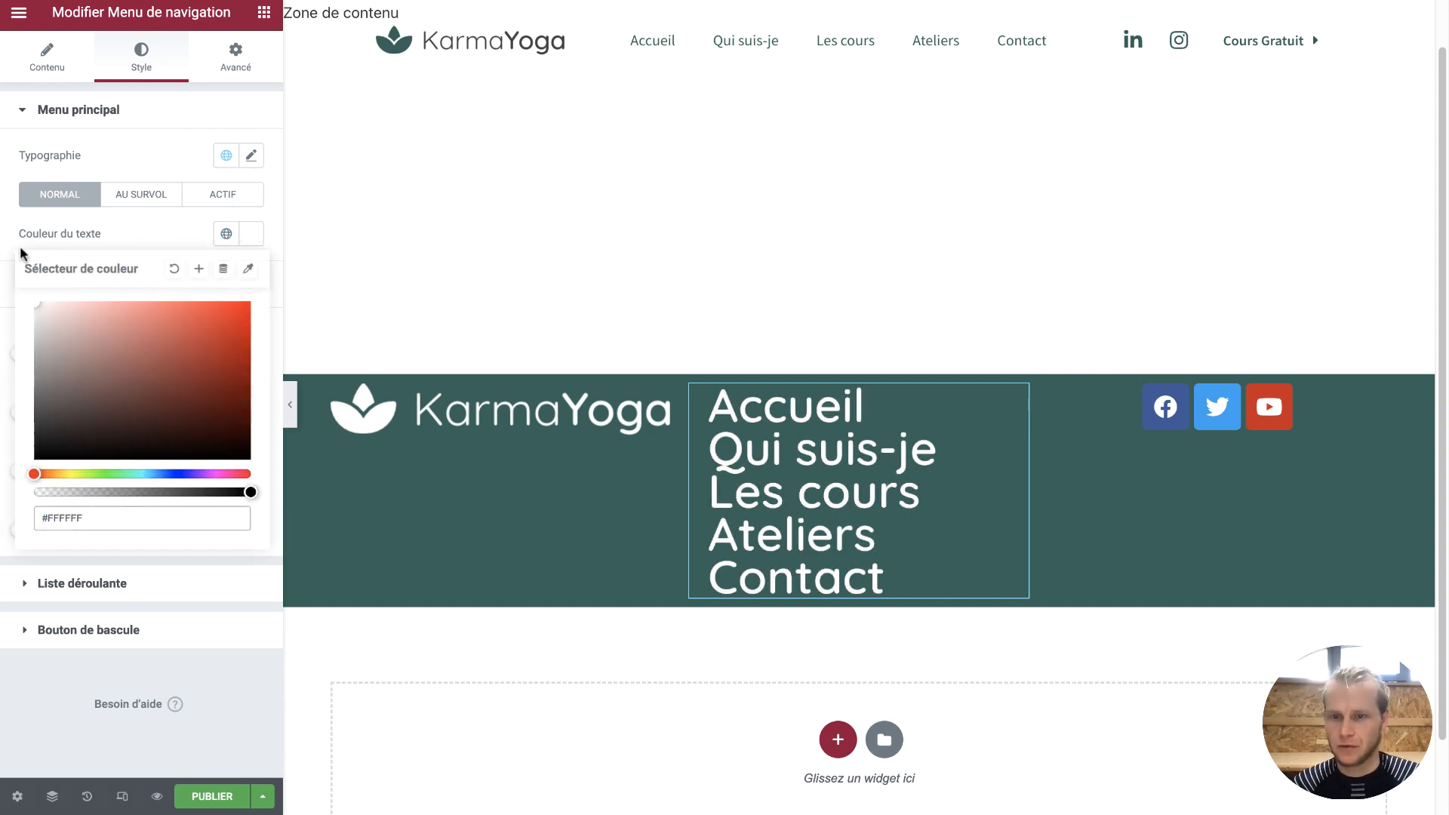
pyautogui.click(130, 235)
# Set the menu typography to Source Sans Pro, 14 px, weight 300, and narrow the logo column
pyautogui.click(252, 157)
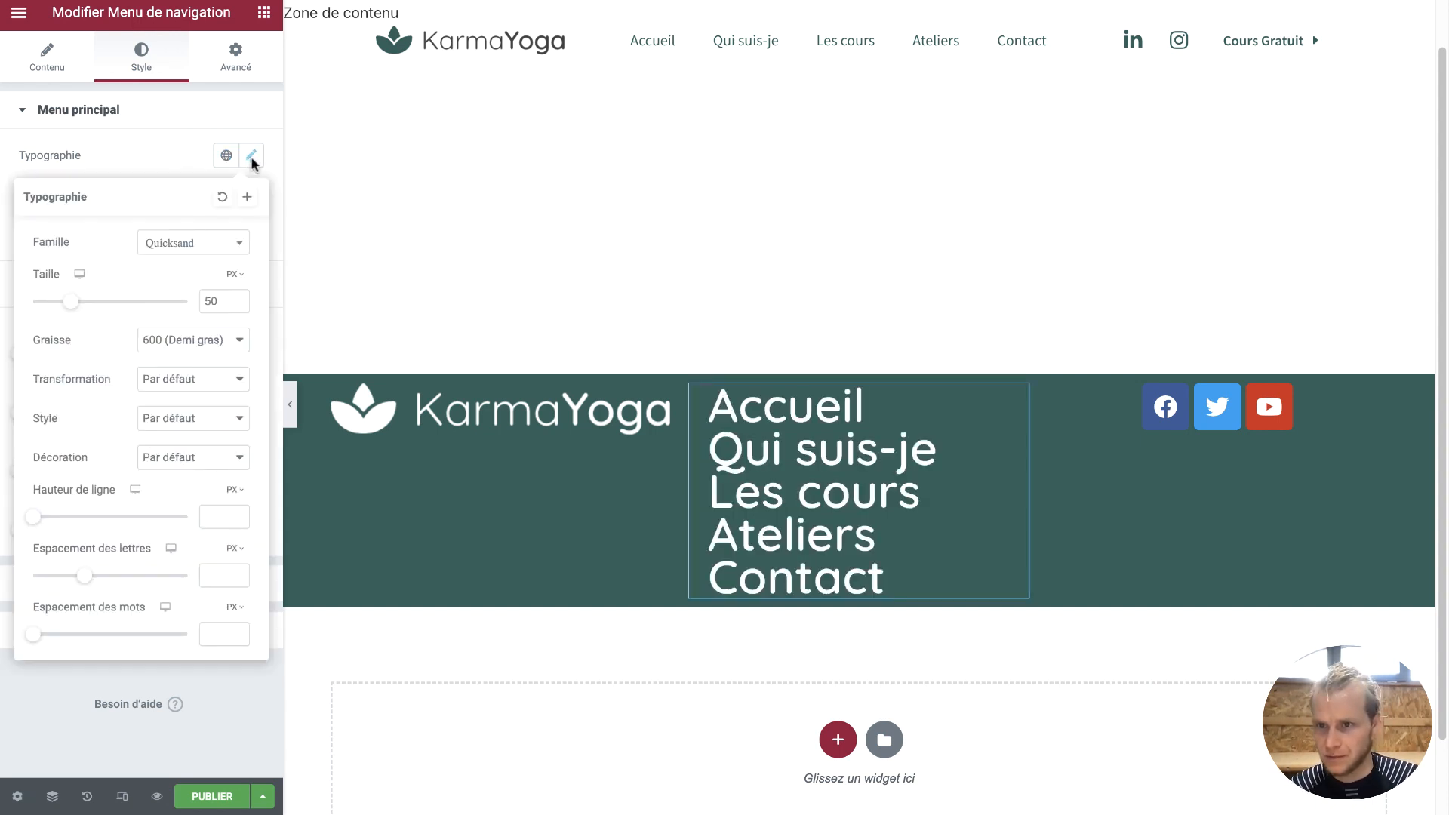
pyautogui.click(219, 250)
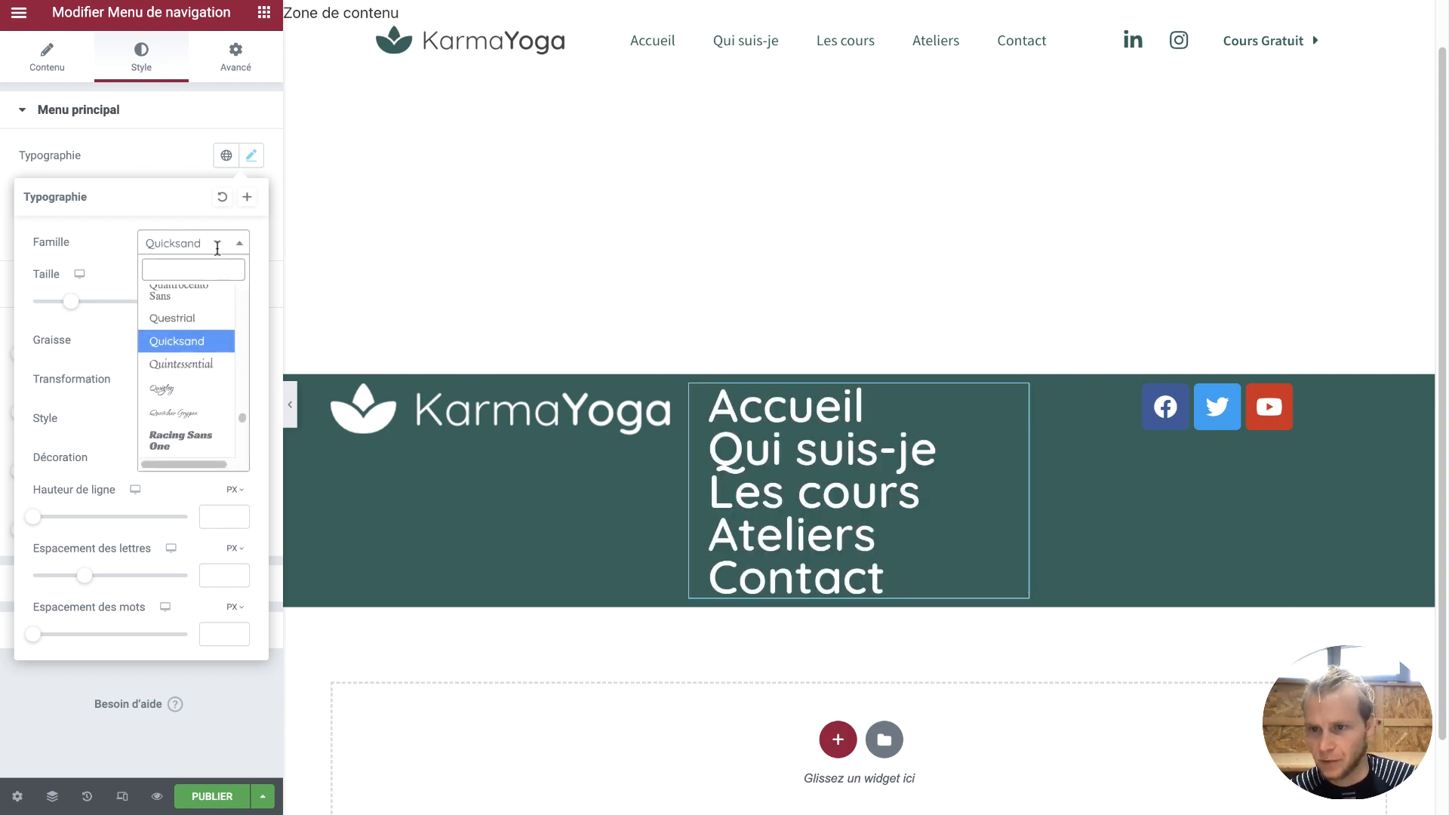
pyautogui.write('sourc')
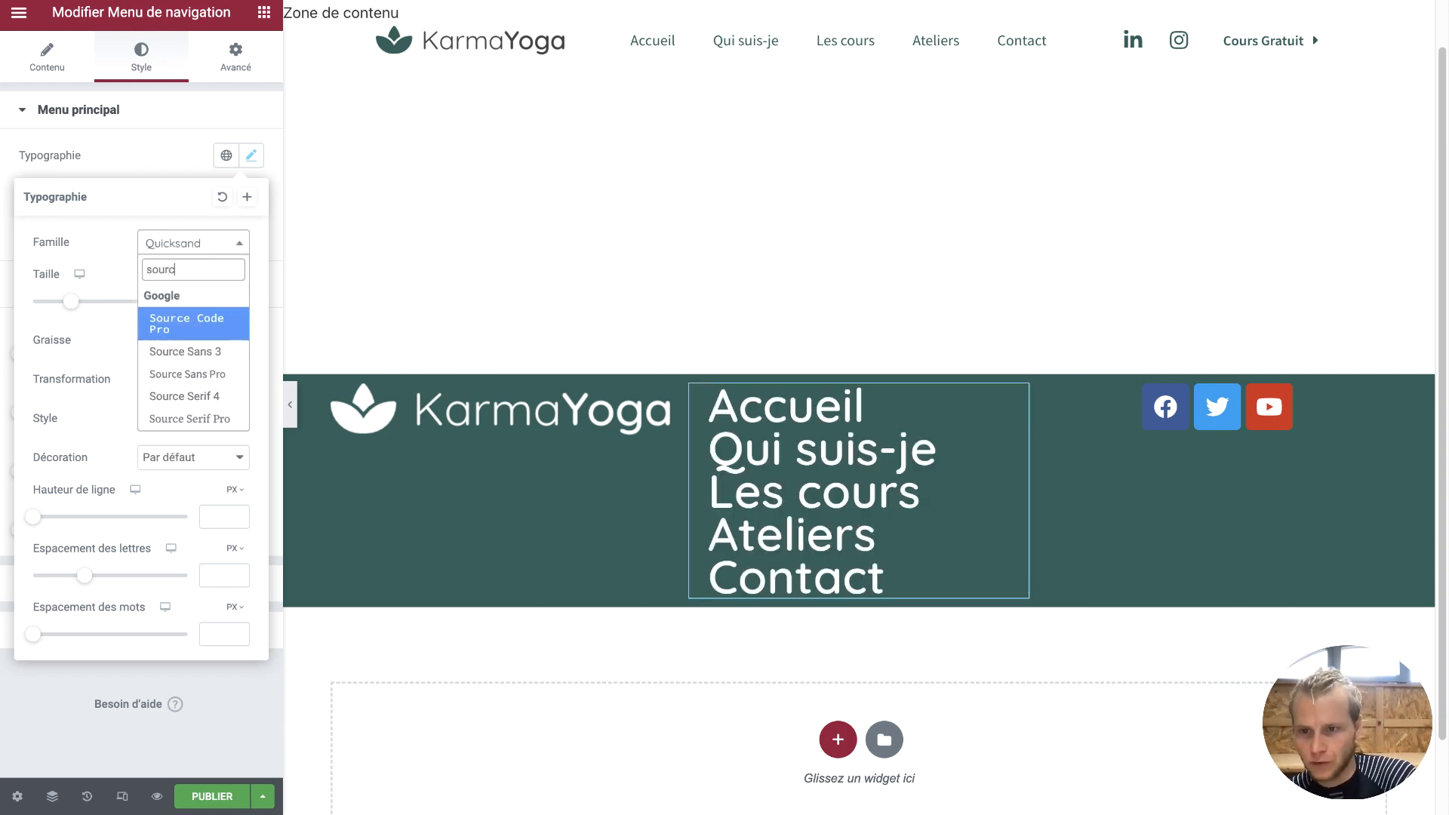
pyautogui.click(191, 317)
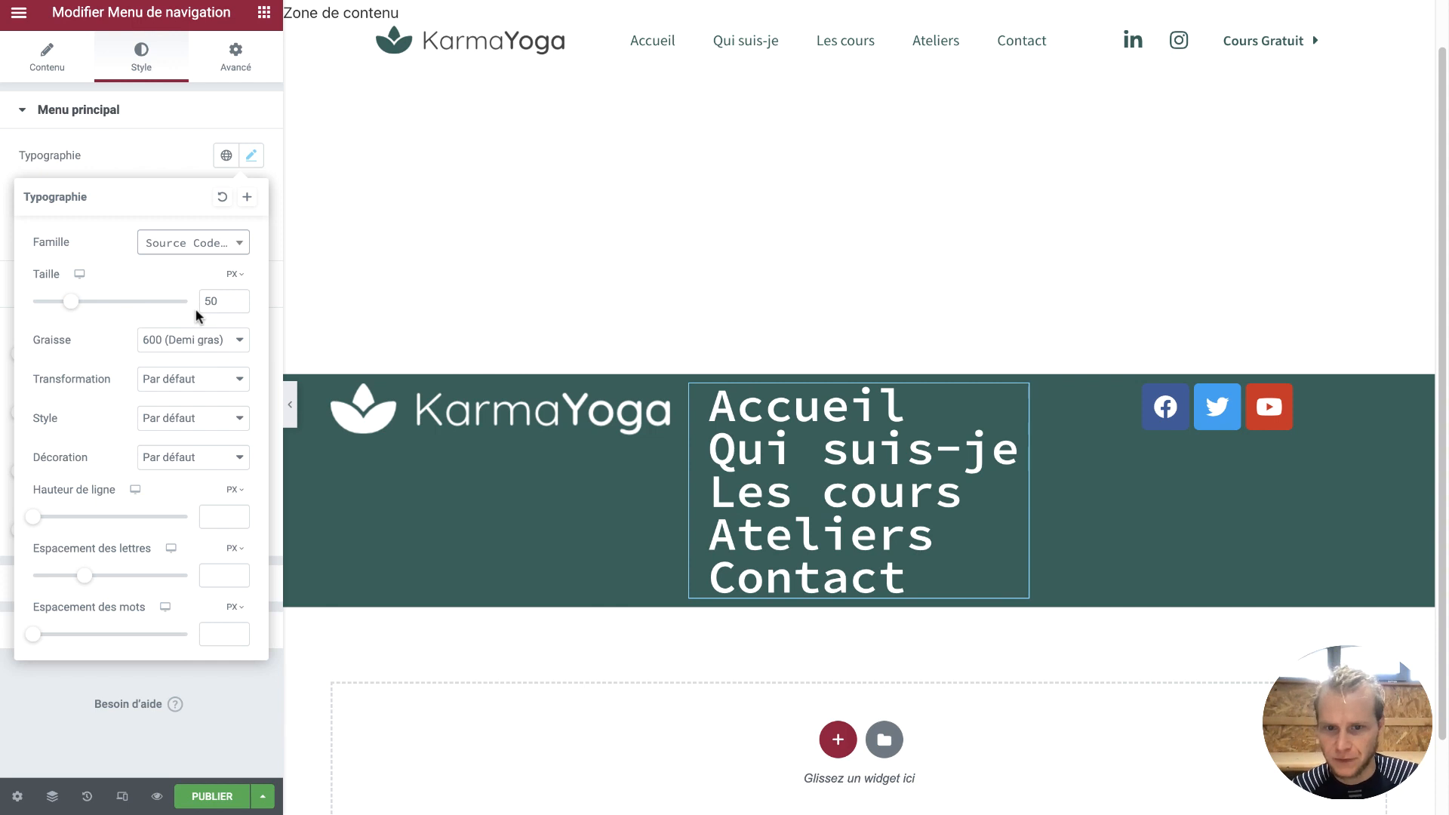
pyautogui.click(225, 250)
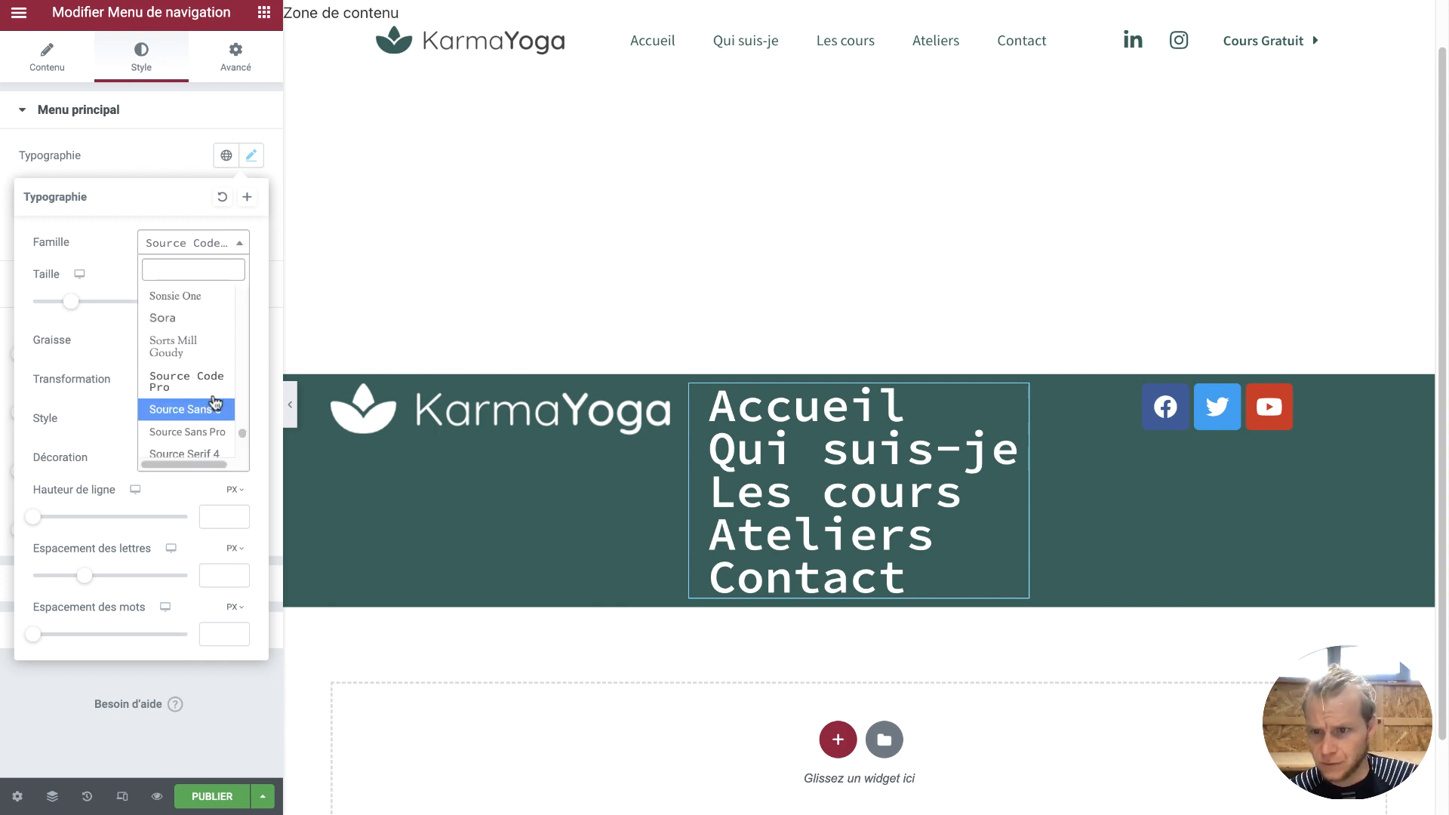
pyautogui.click(201, 432)
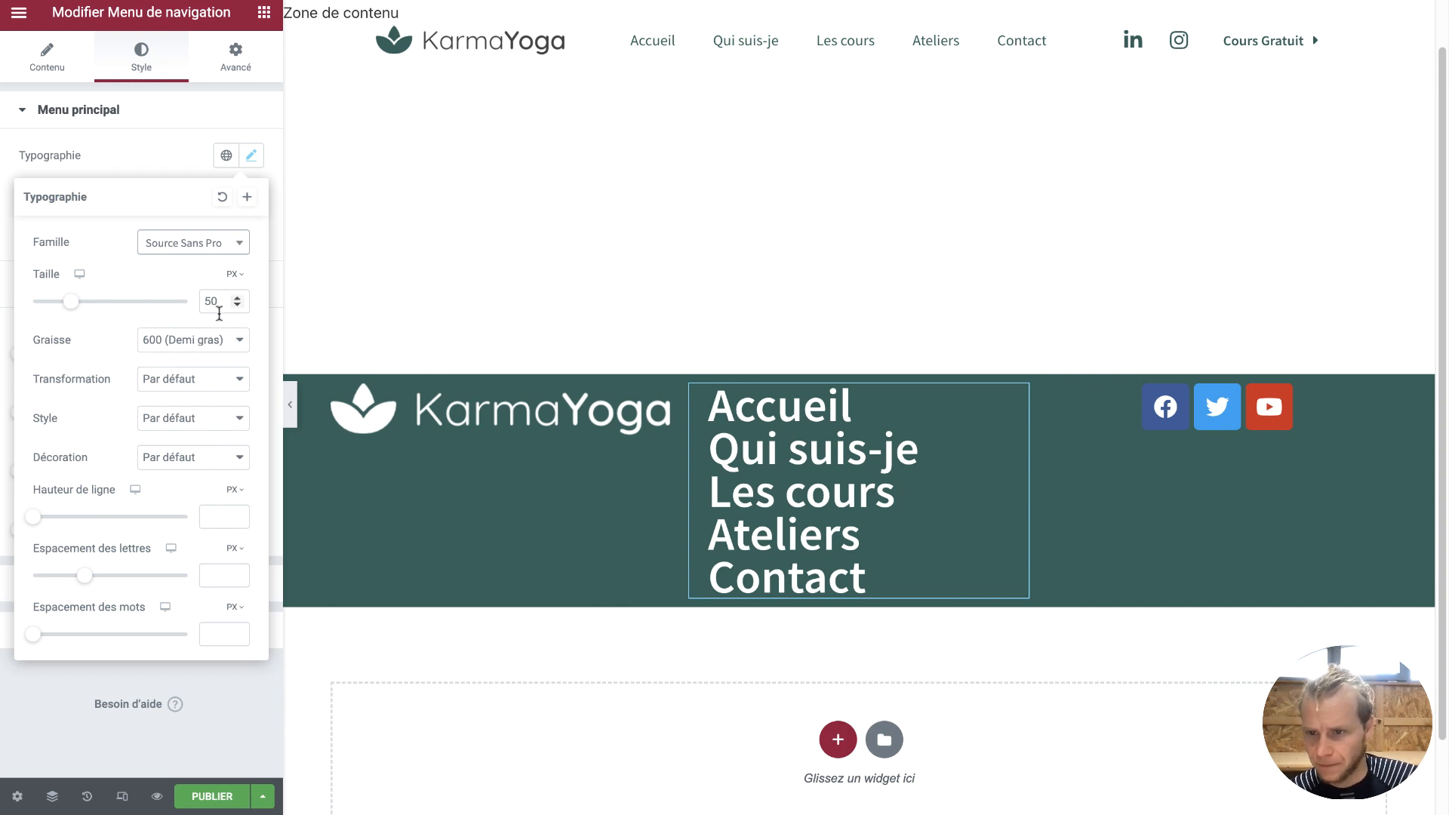
pyautogui.moveTo(69, 303); pyautogui.dragTo(43, 306)
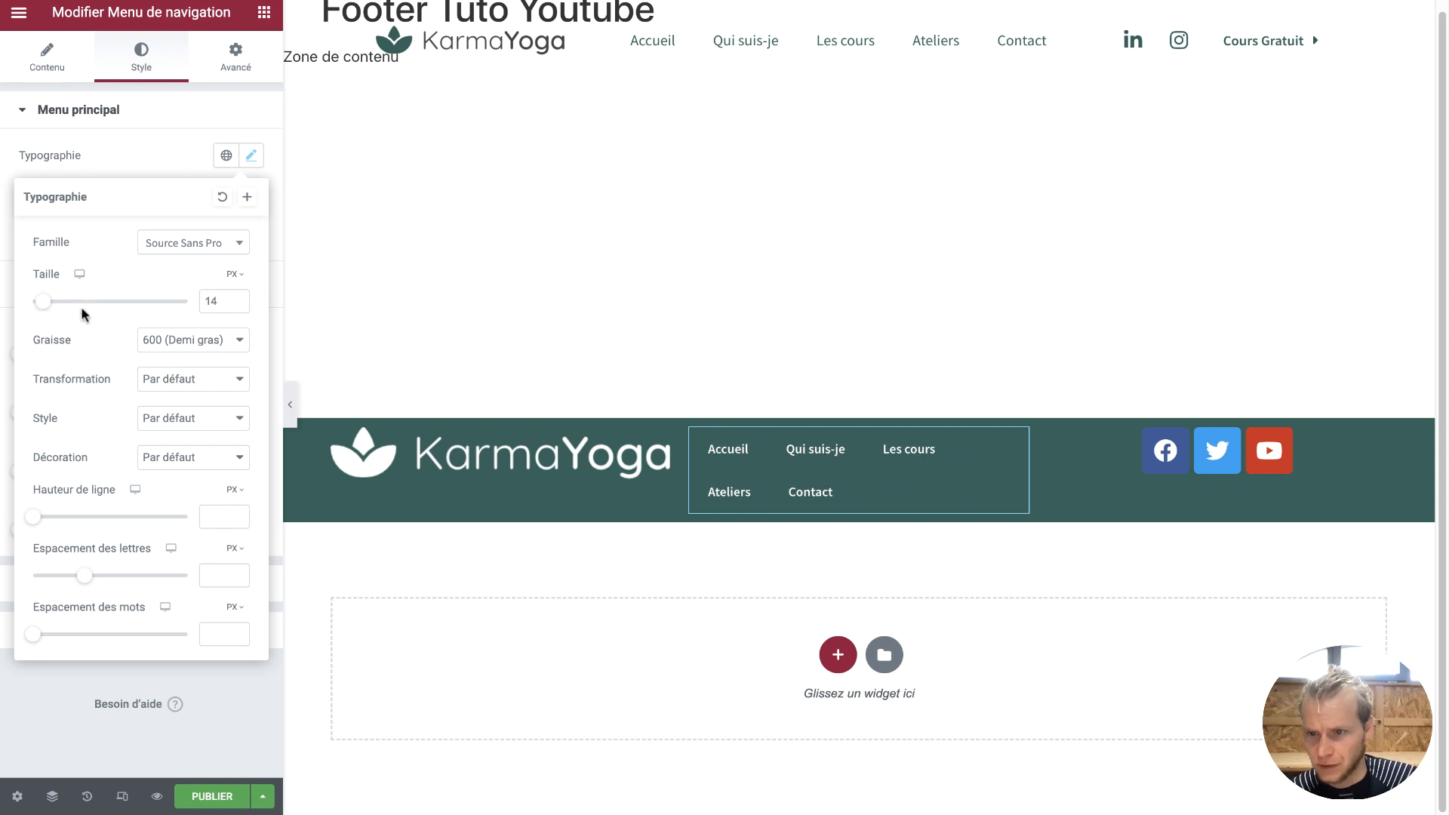
pyautogui.click(155, 341)
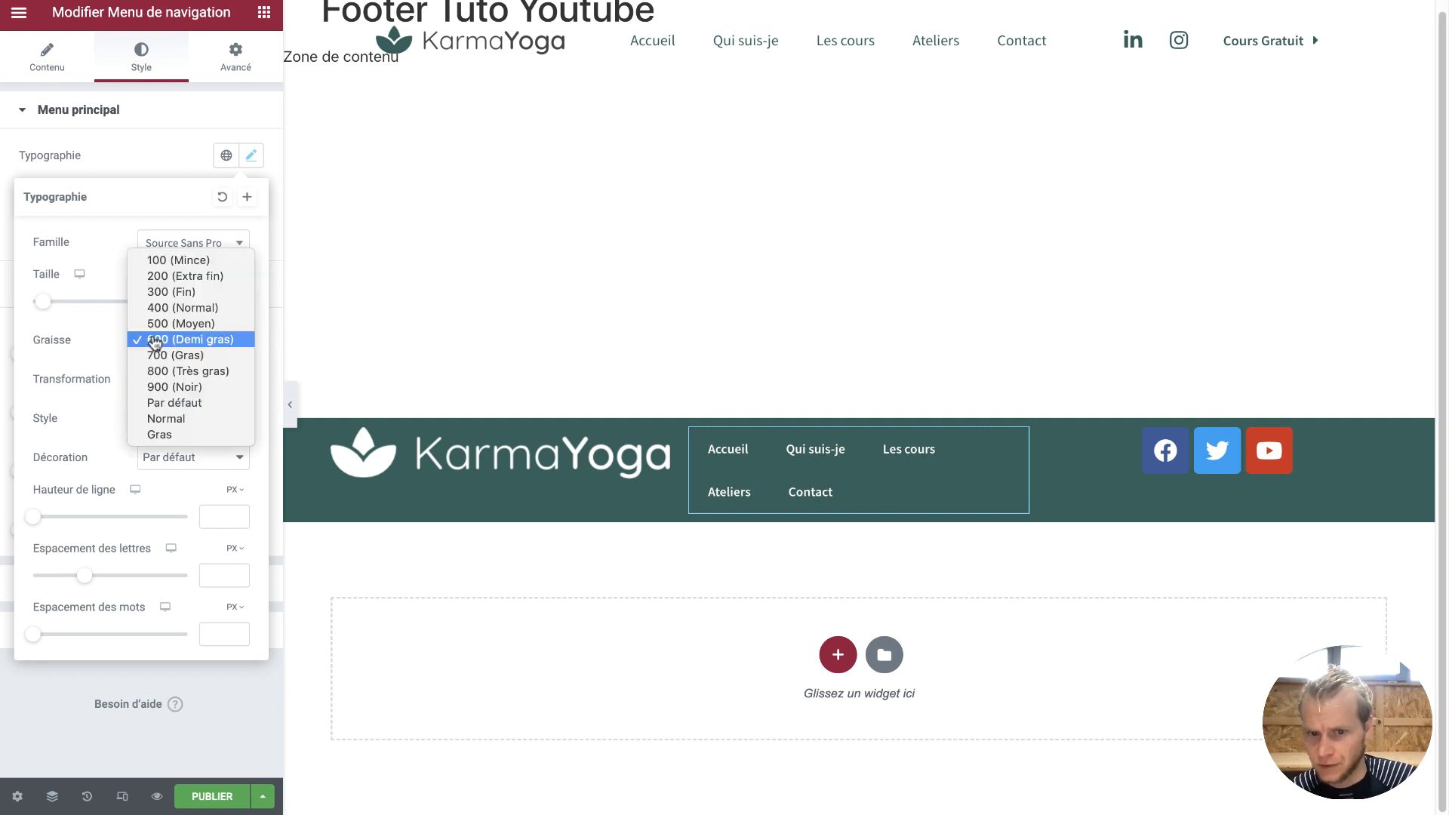
pyautogui.click(174, 293)
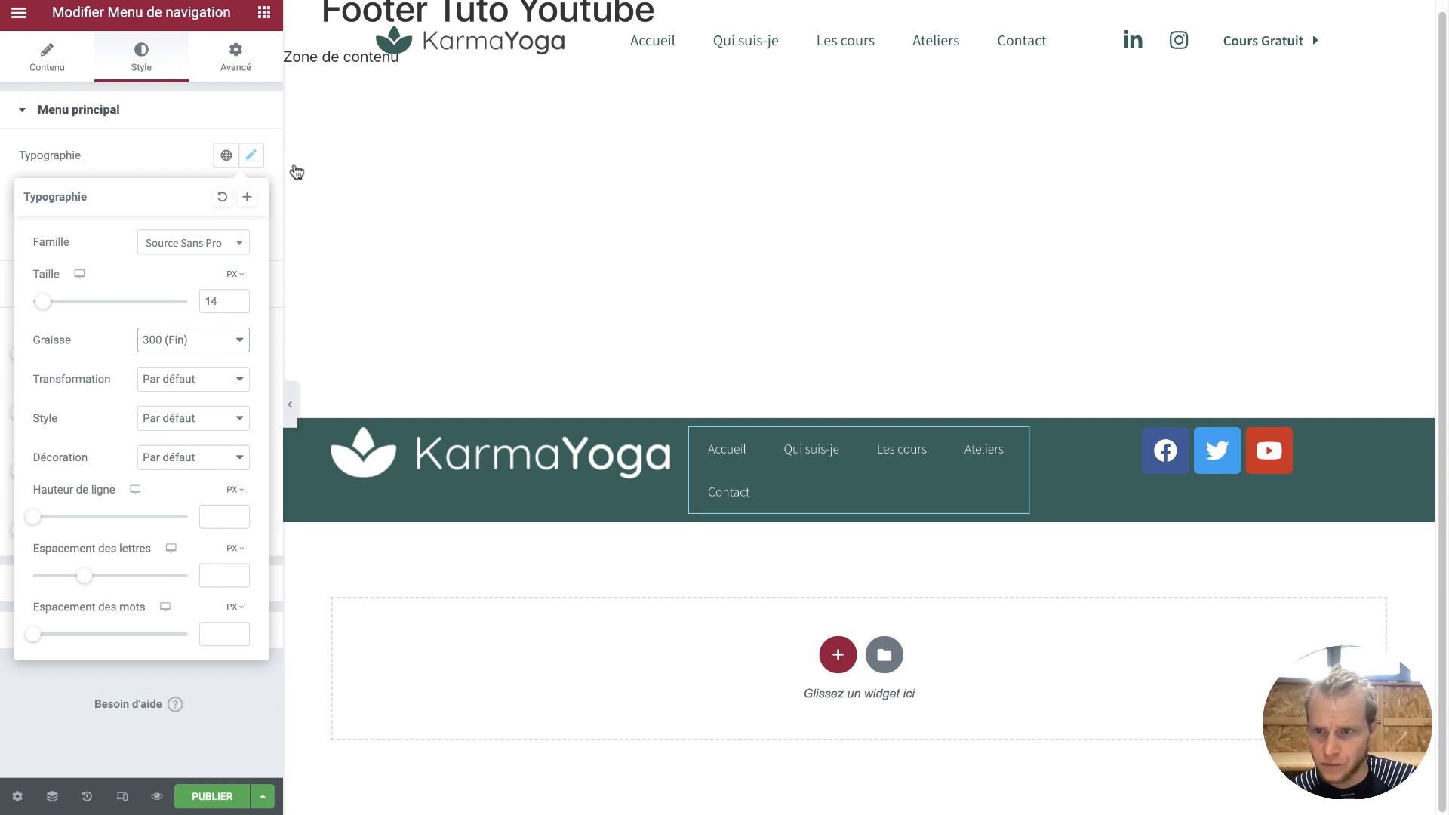
pyautogui.click(188, 153)
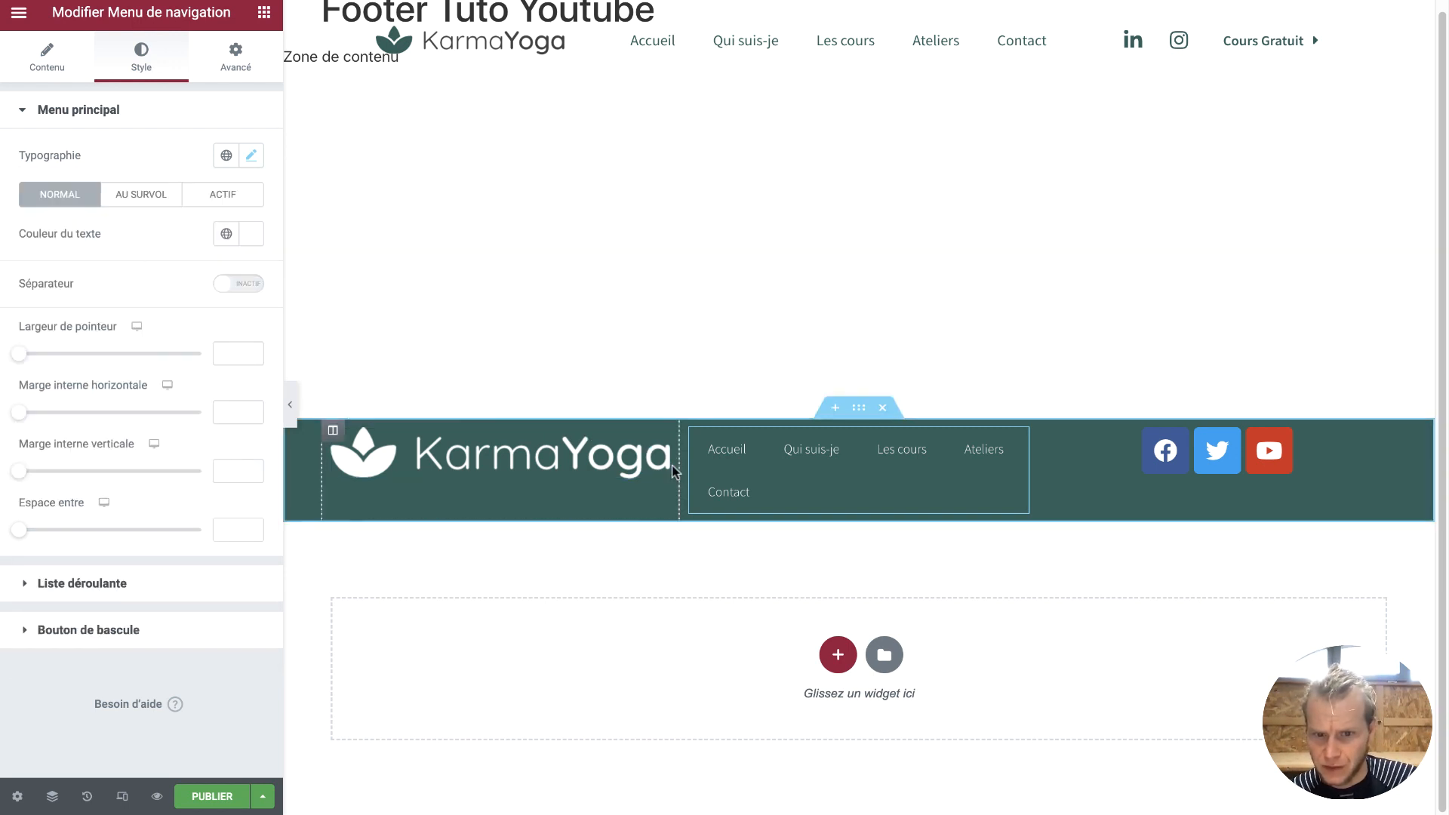
pyautogui.moveTo(677, 463); pyautogui.dragTo(540, 460)
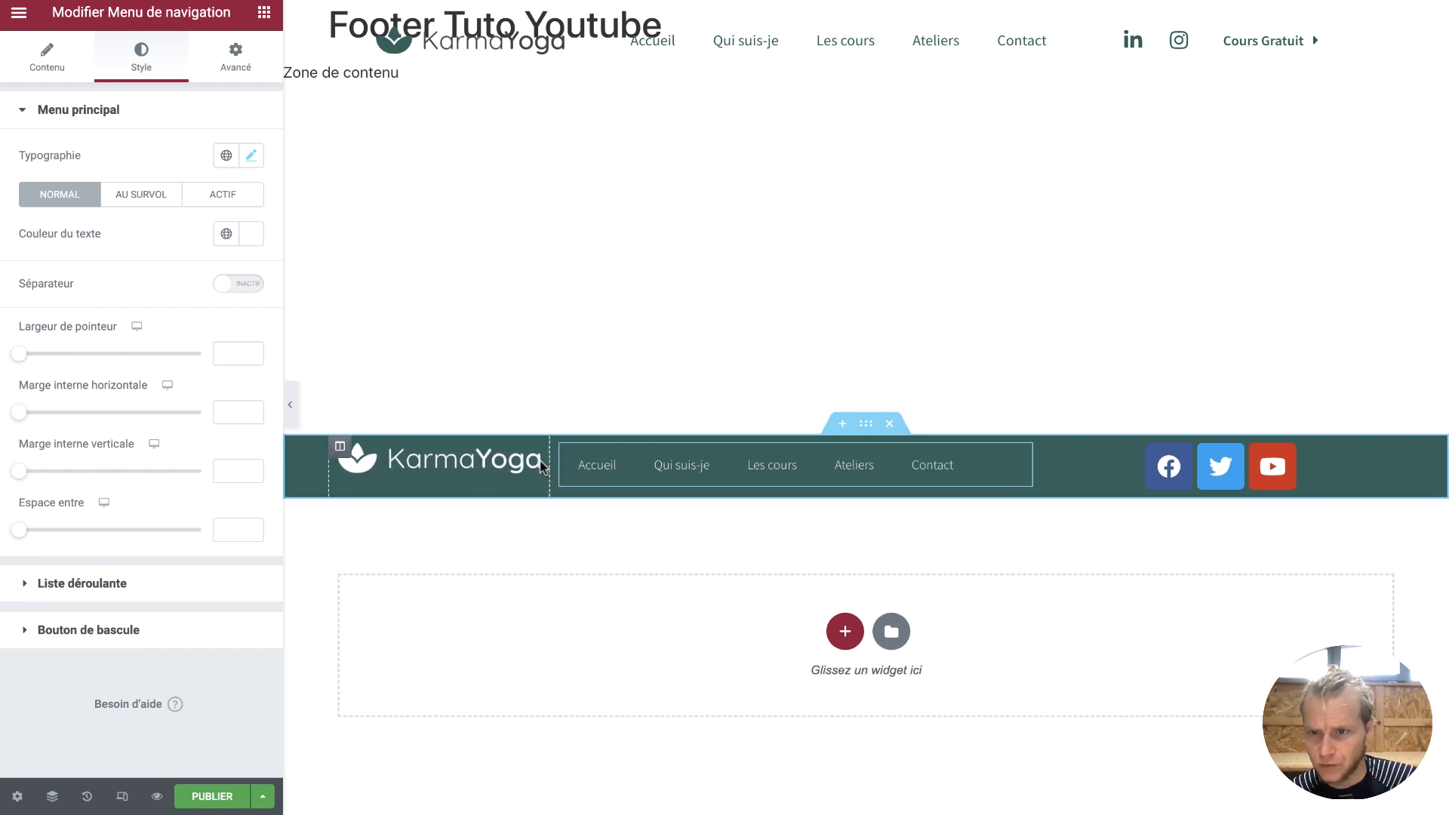
# Set the logo and social icons columns to 20% width and the menu column to 60%
pyautogui.click(340, 450)
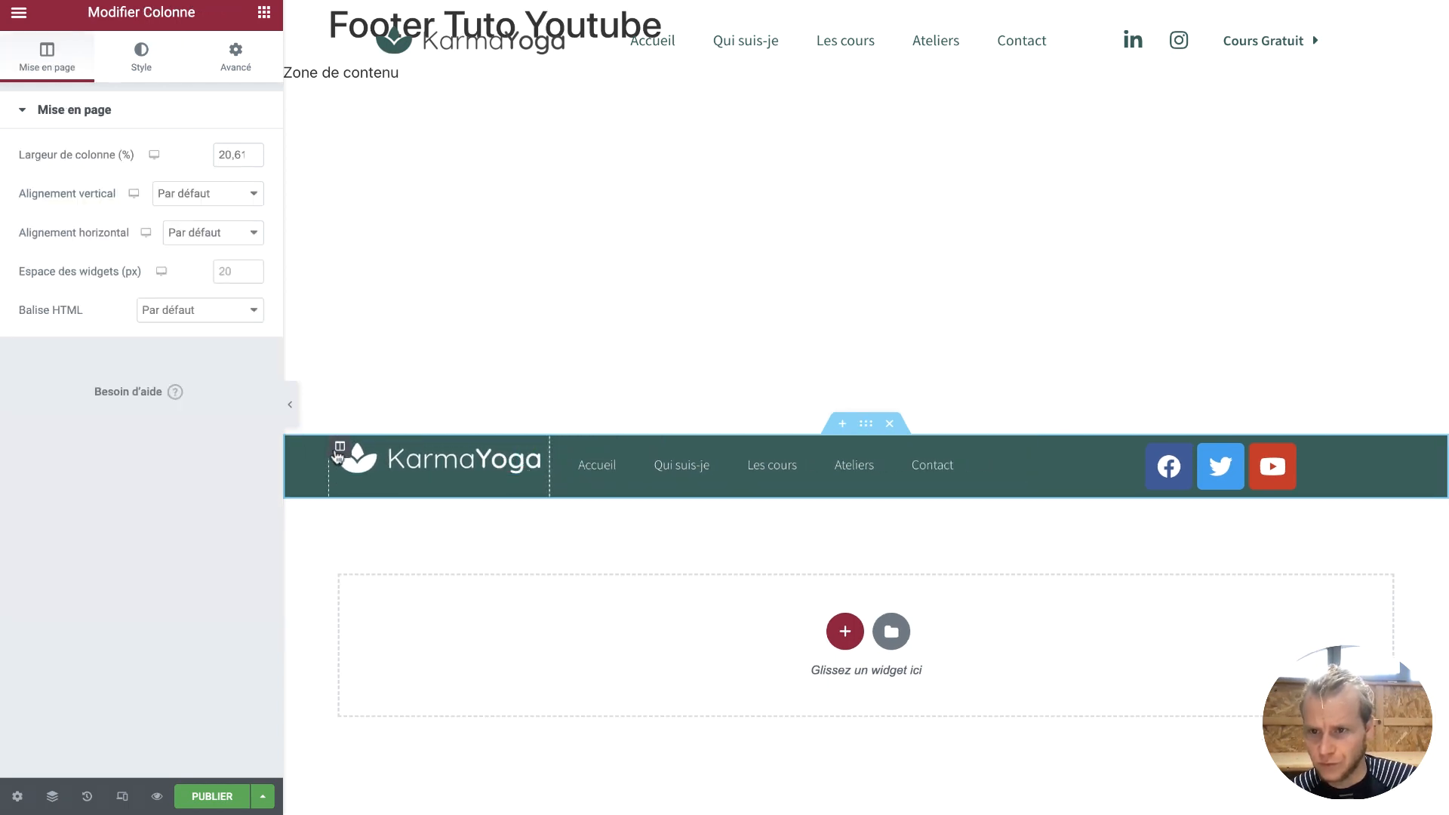
pyautogui.doubleClick(229, 147)
pyautogui.write('20')
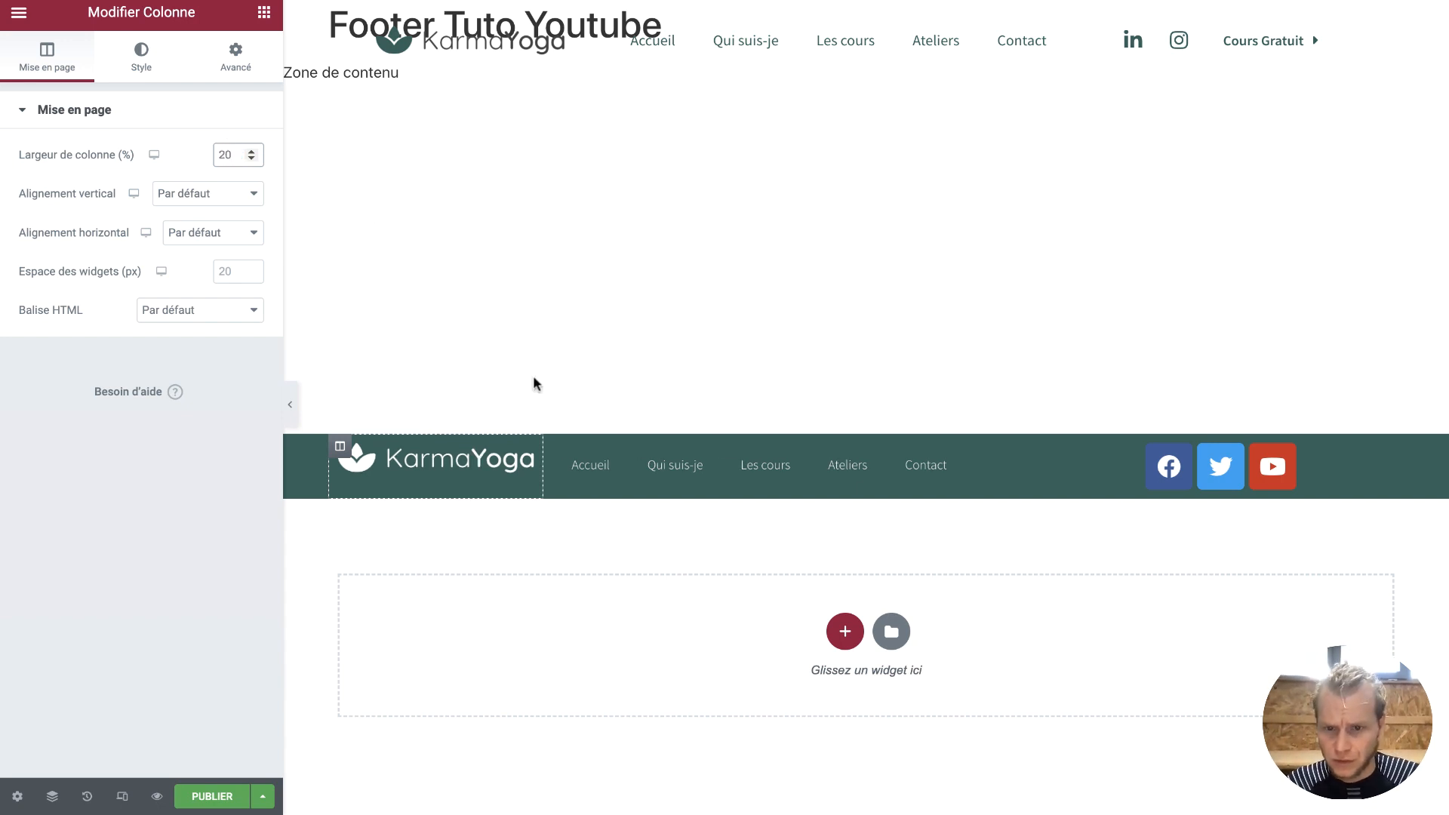
pyautogui.click(555, 446)
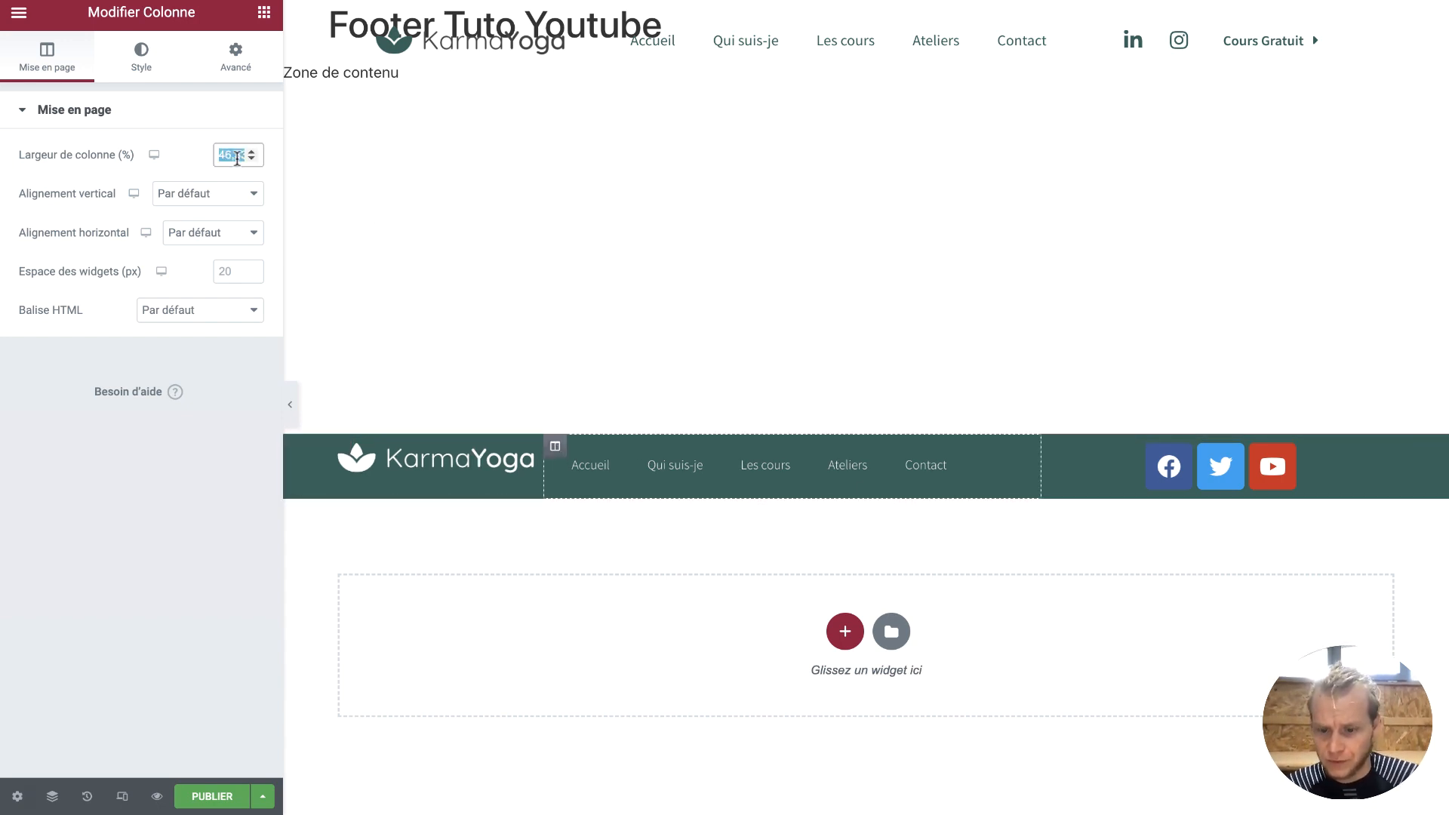
pyautogui.write('40')
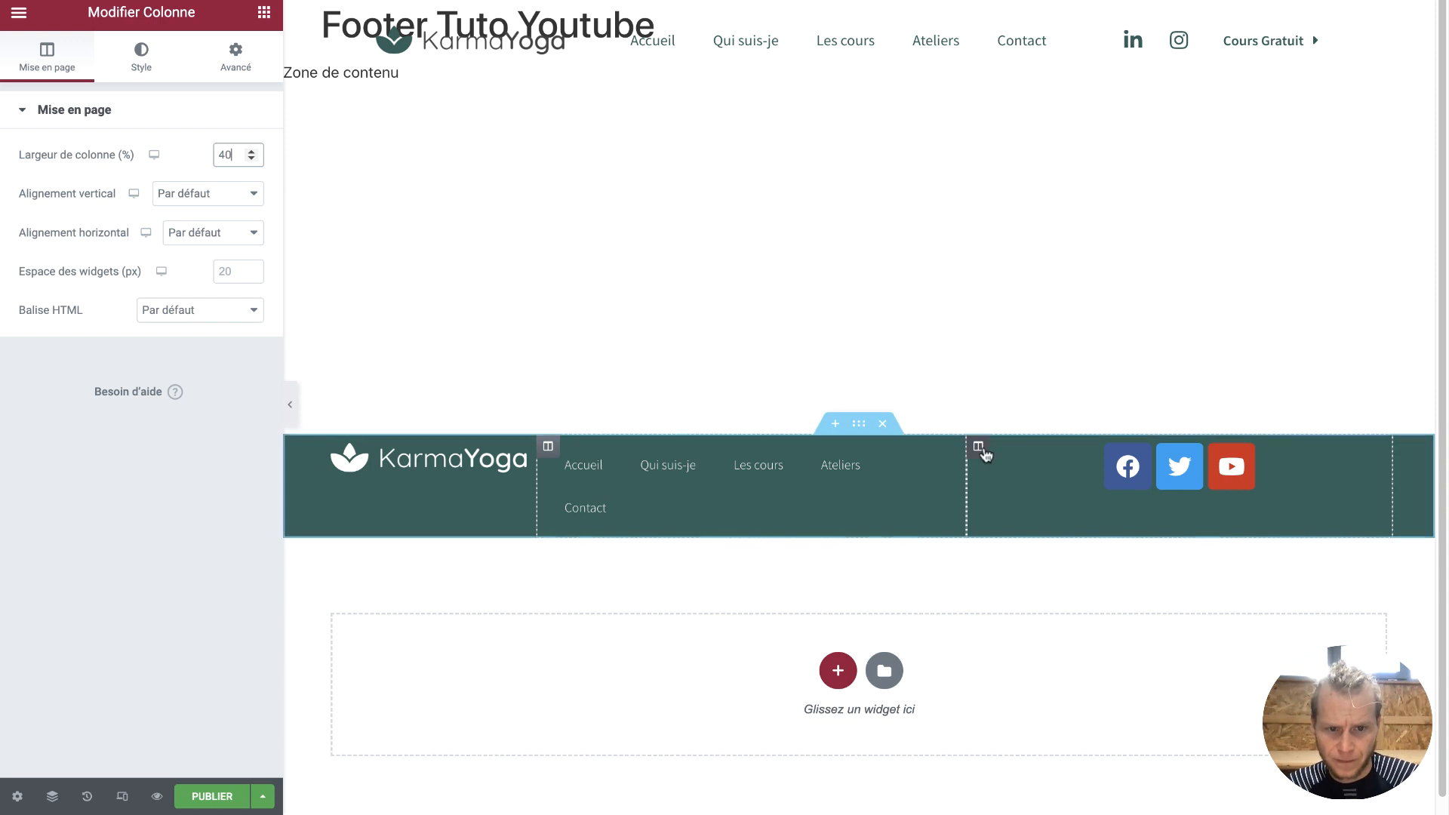
pyautogui.click(978, 447)
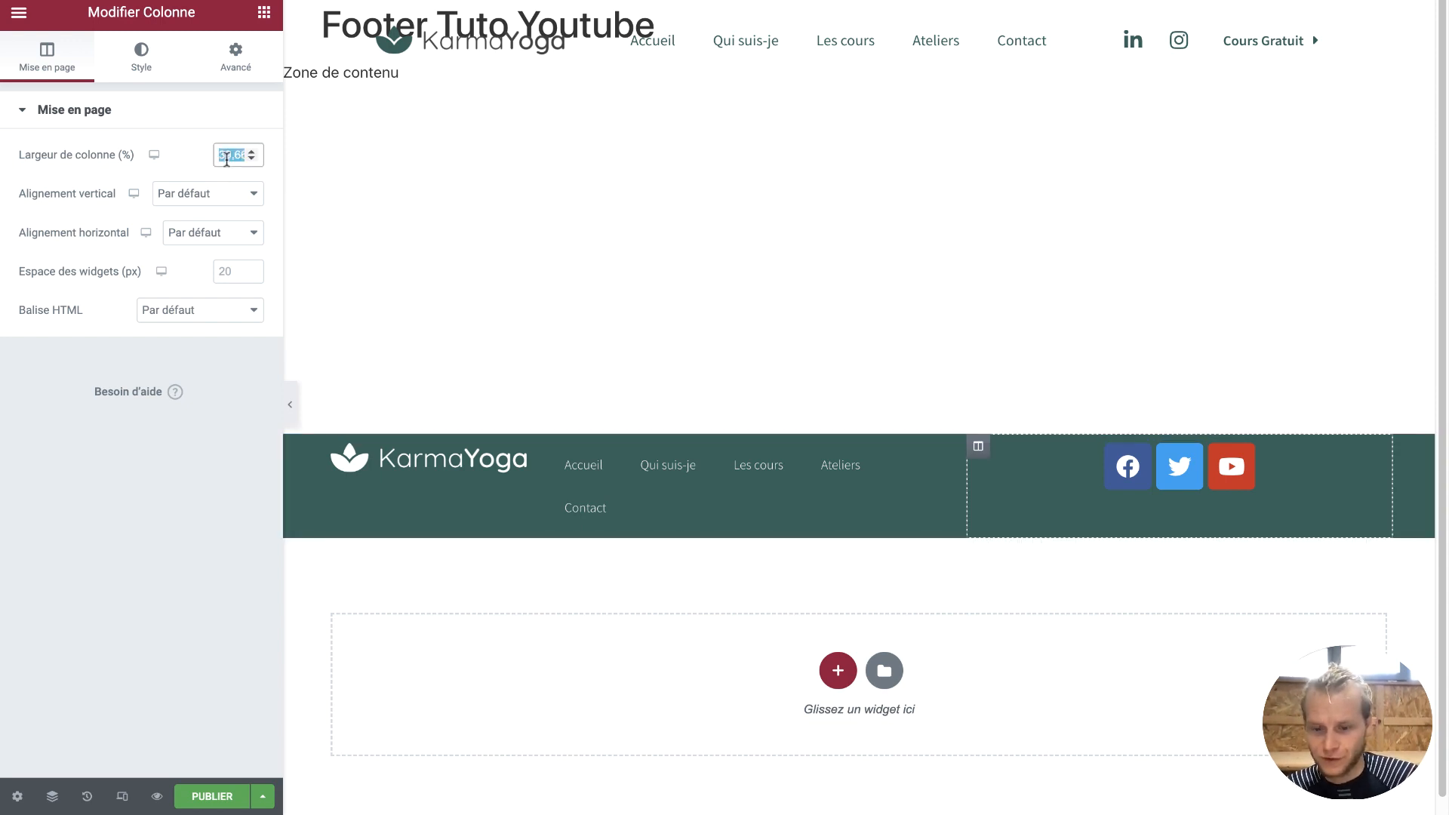
pyautogui.write('20')
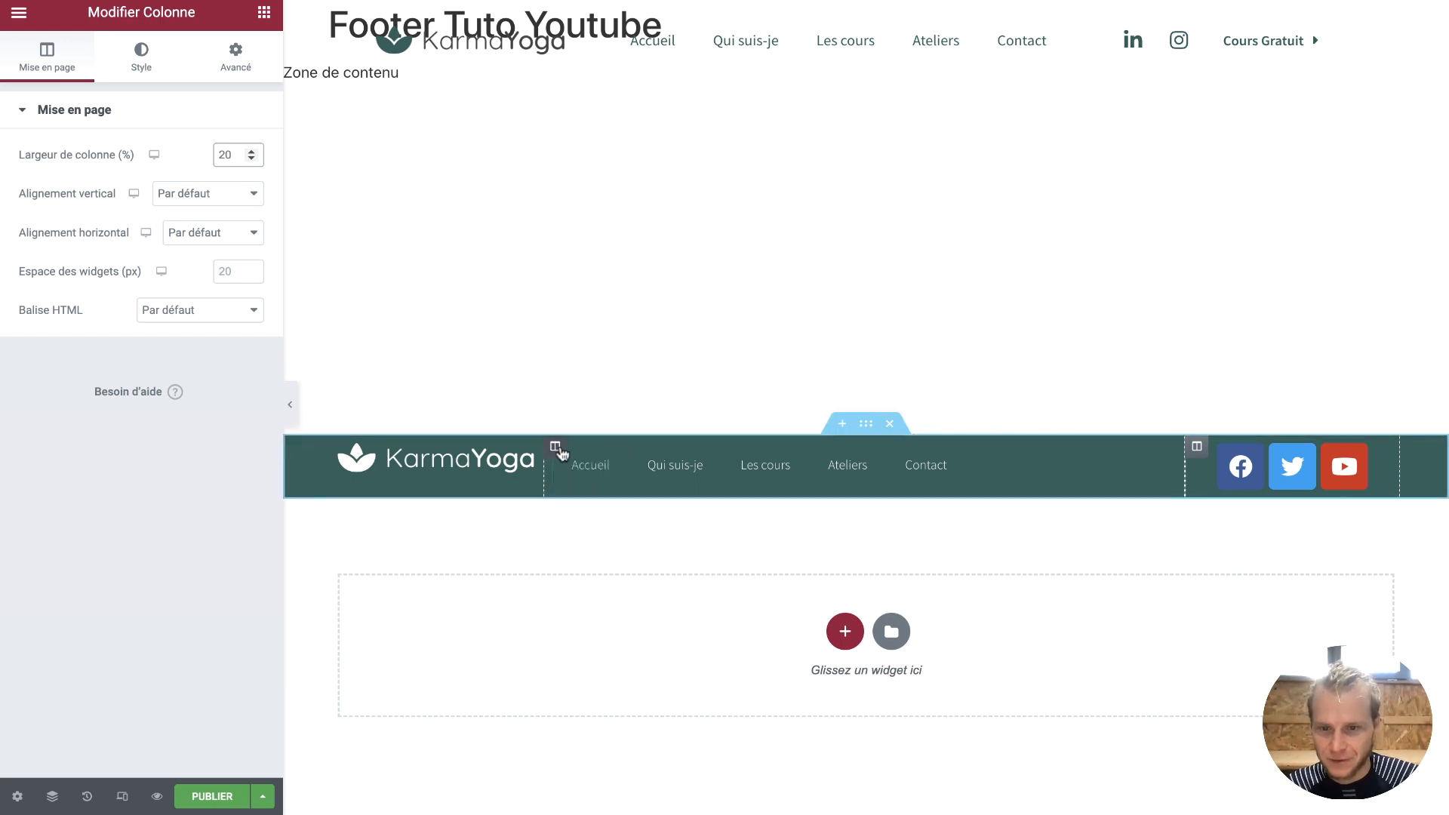
pyautogui.click(559, 449)
pyautogui.doubleClick(222, 154)
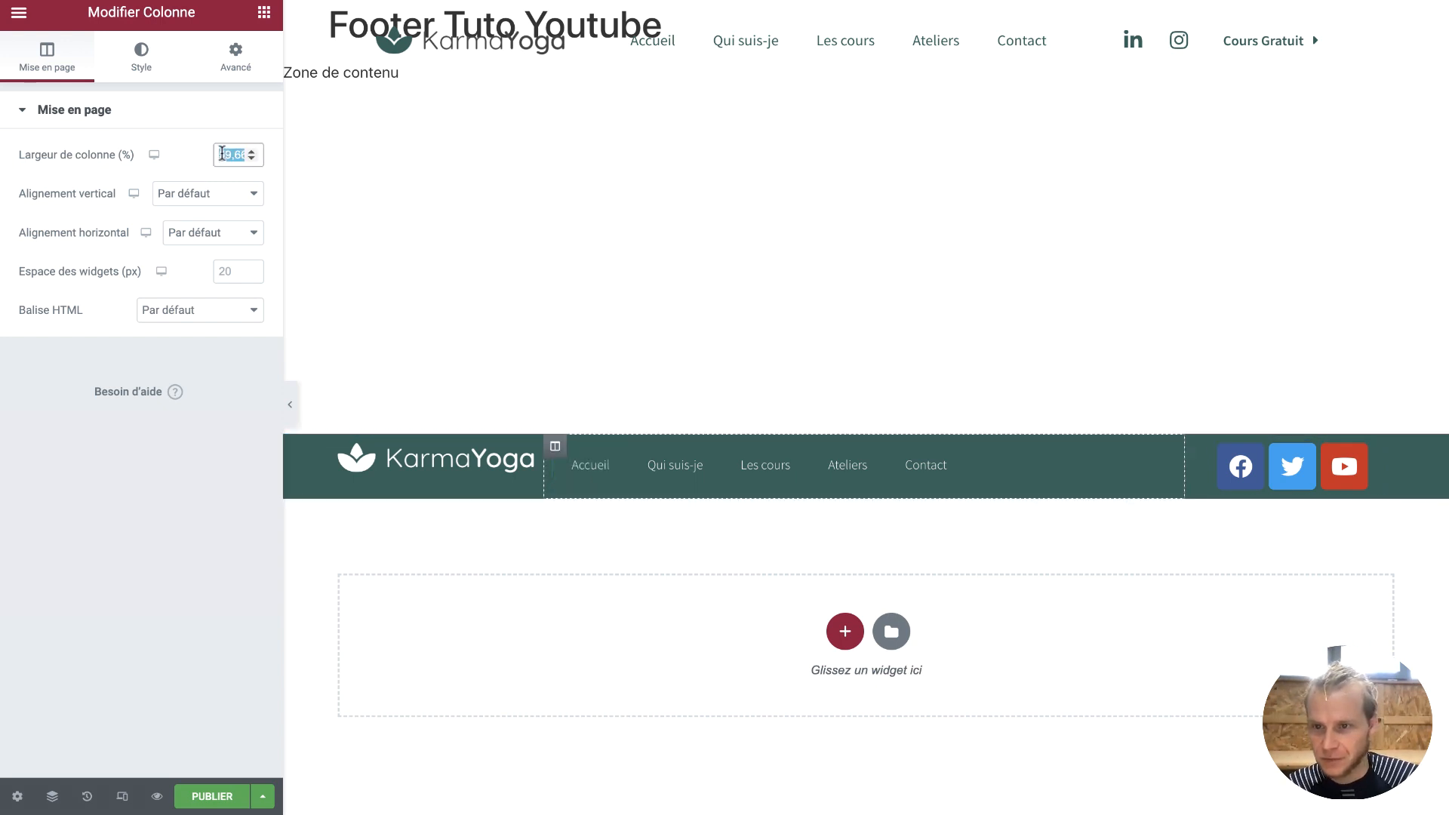
pyautogui.write('60')
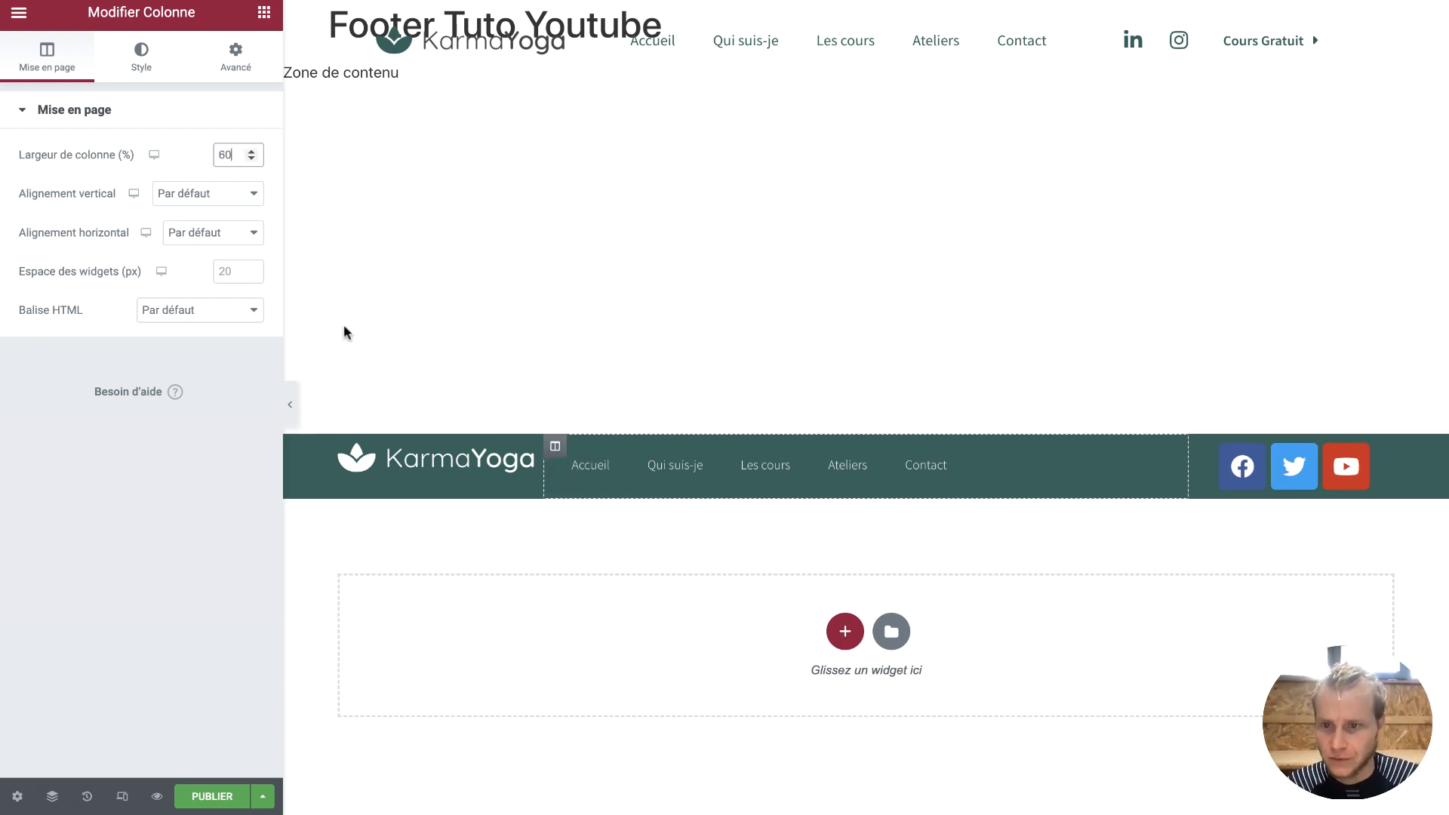
pyautogui.click(721, 479)
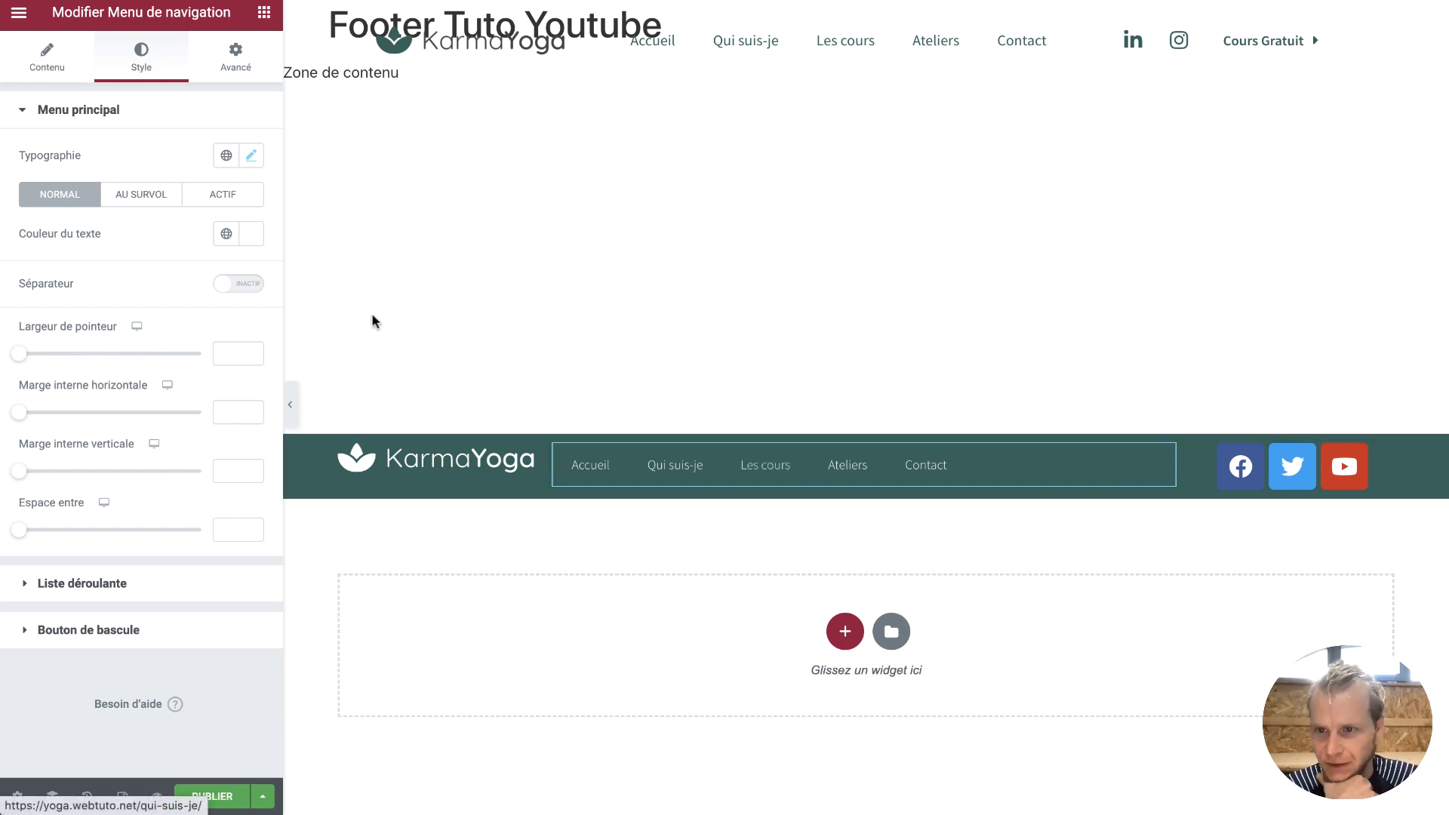
# Centre the menu items and make the hover underline colour white
pyautogui.click(53, 76)
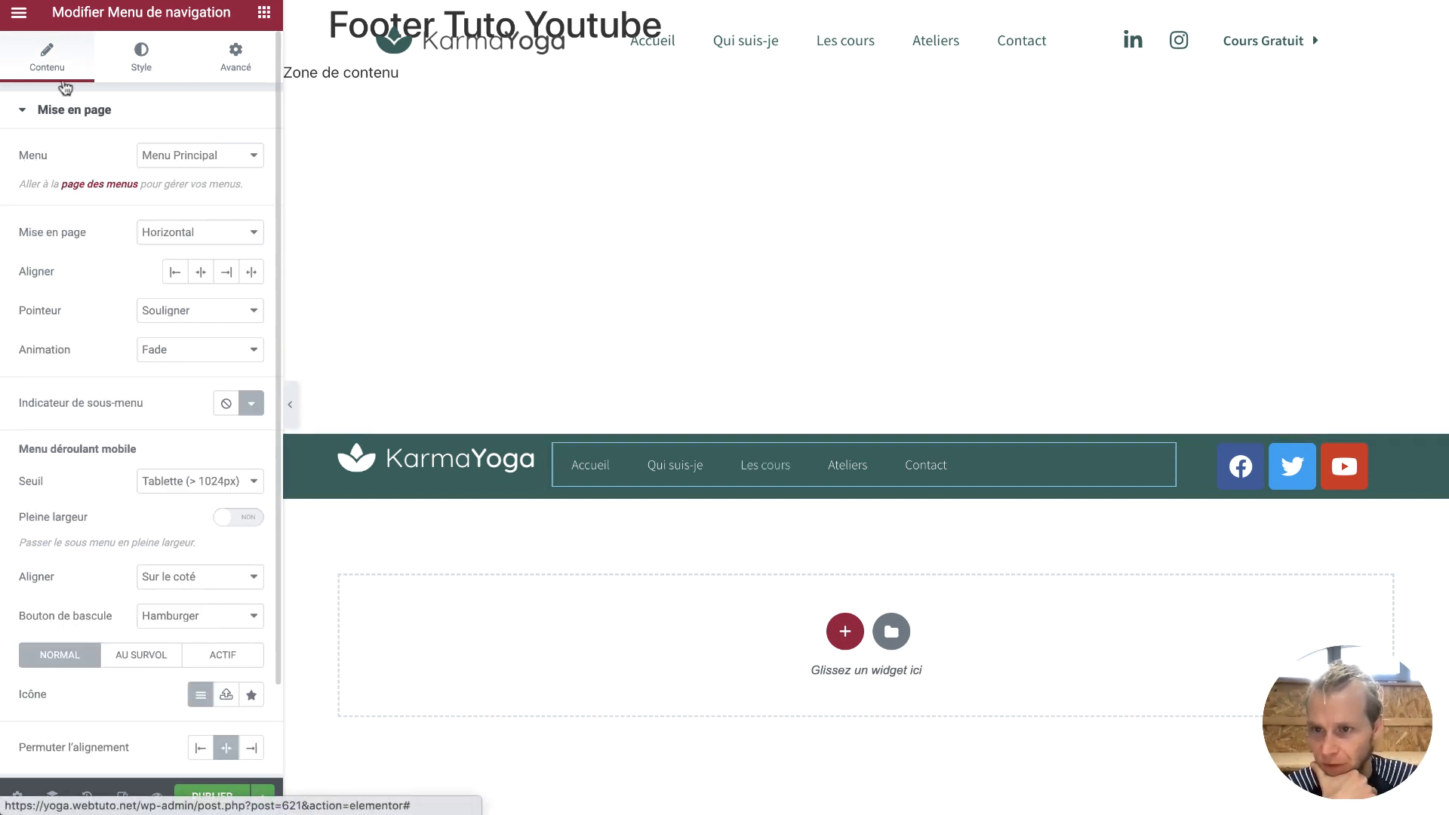
pyautogui.click(201, 273)
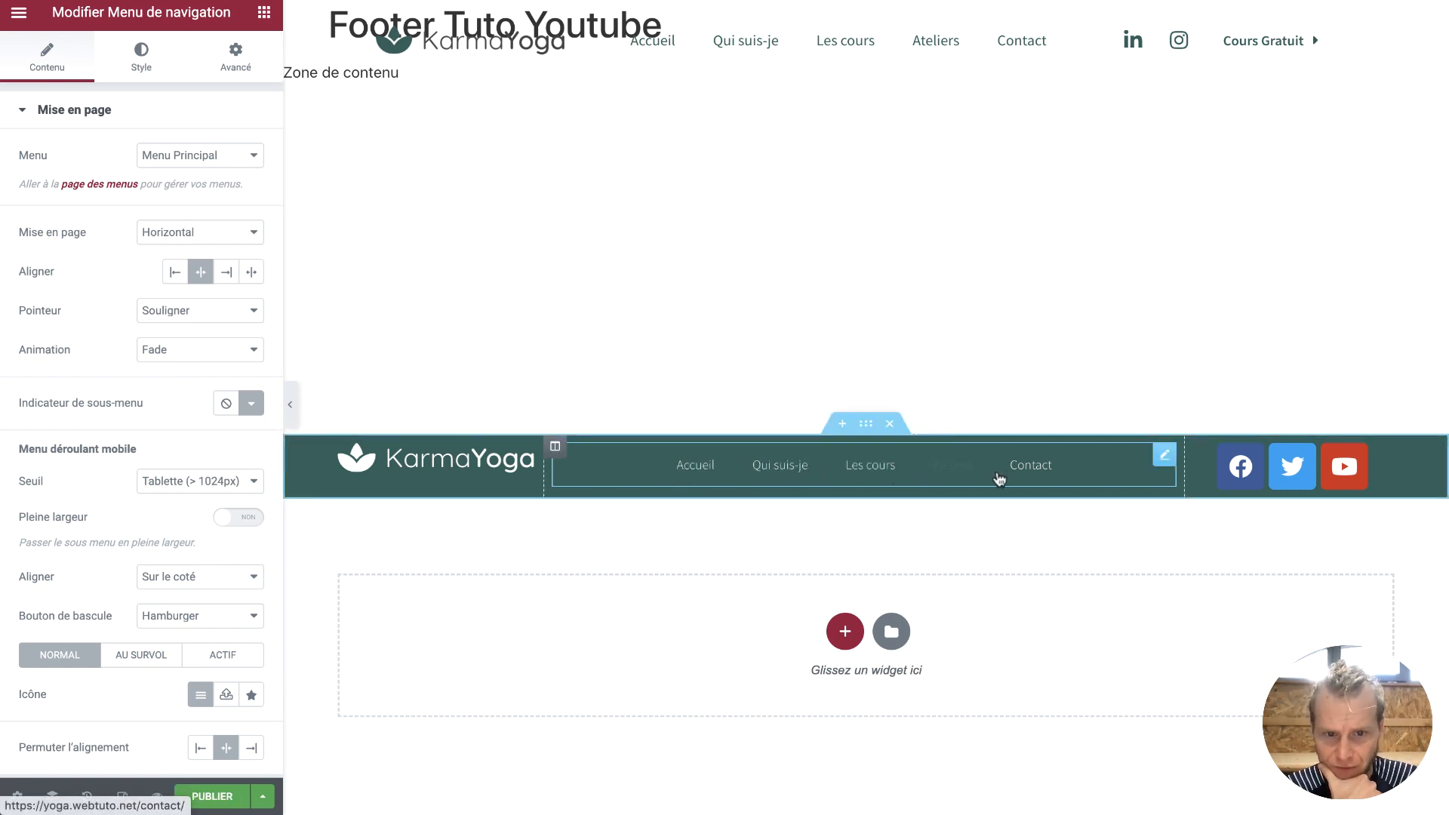
pyautogui.click(146, 68)
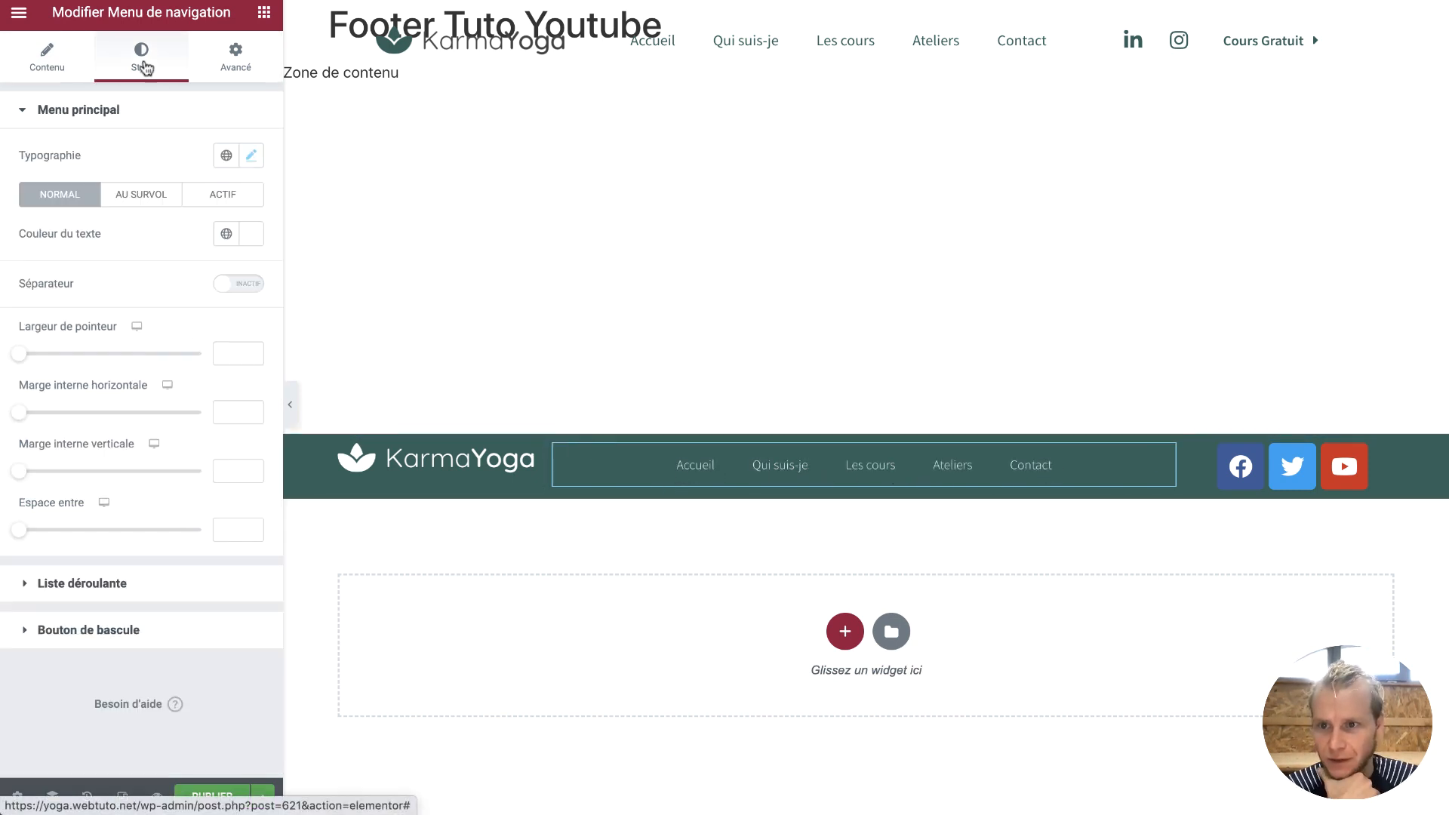
pyautogui.click(157, 200)
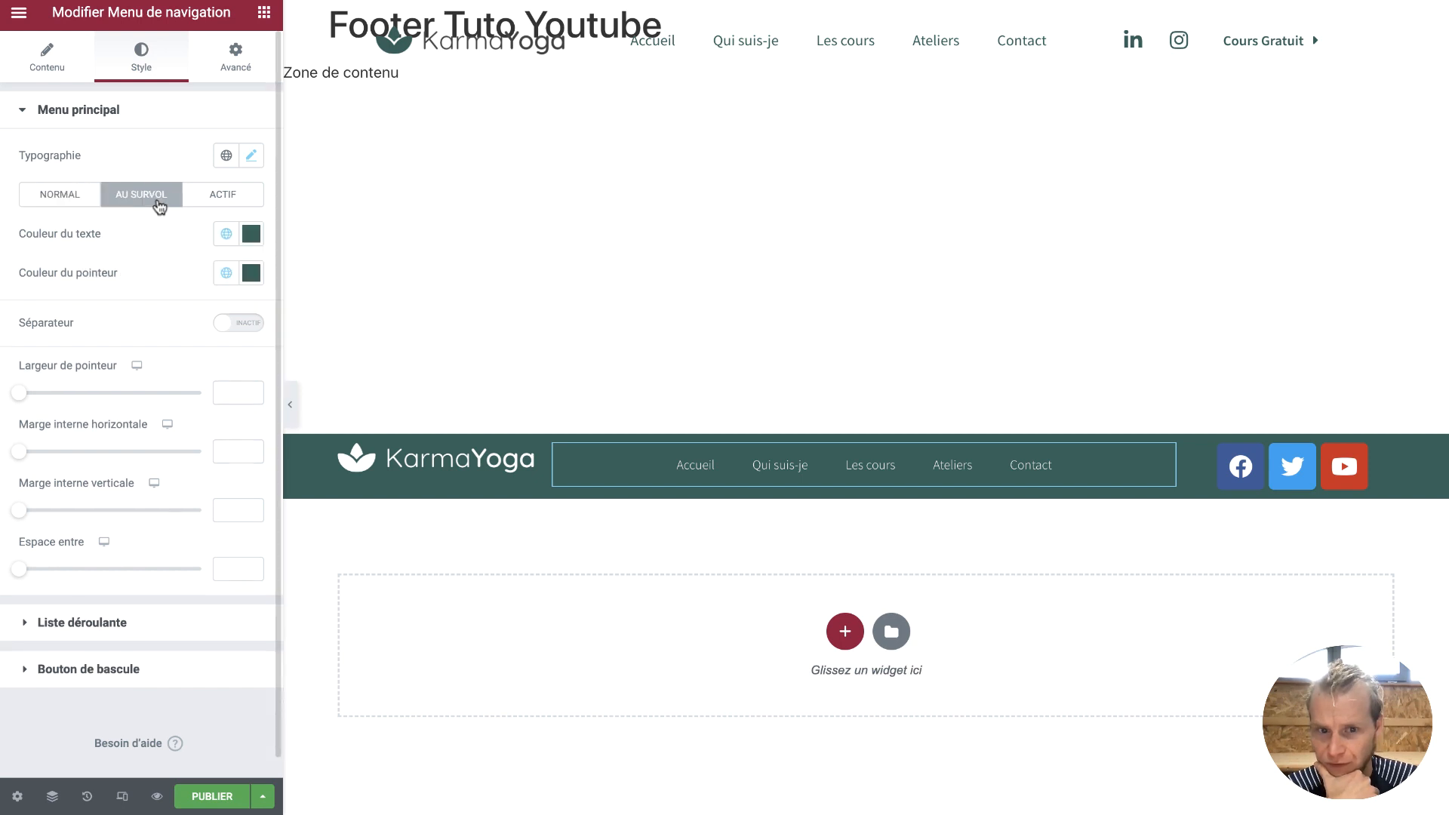
pyautogui.click(226, 273)
pyautogui.click(251, 273)
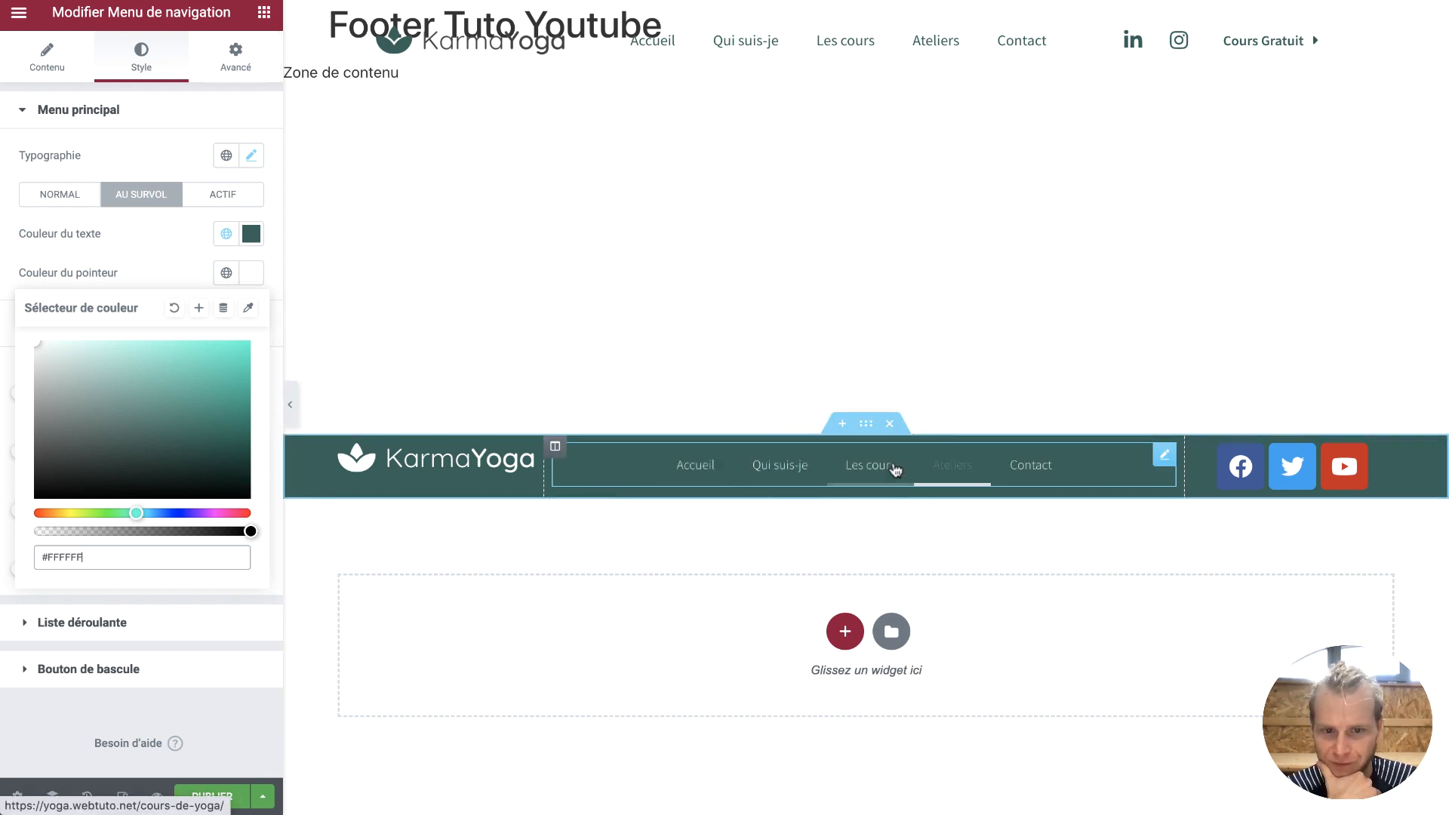
pyautogui.click(211, 243)
# Try several hover text colours for the menu: teal, white, near-white, red and blue
pyautogui.click(222, 237)
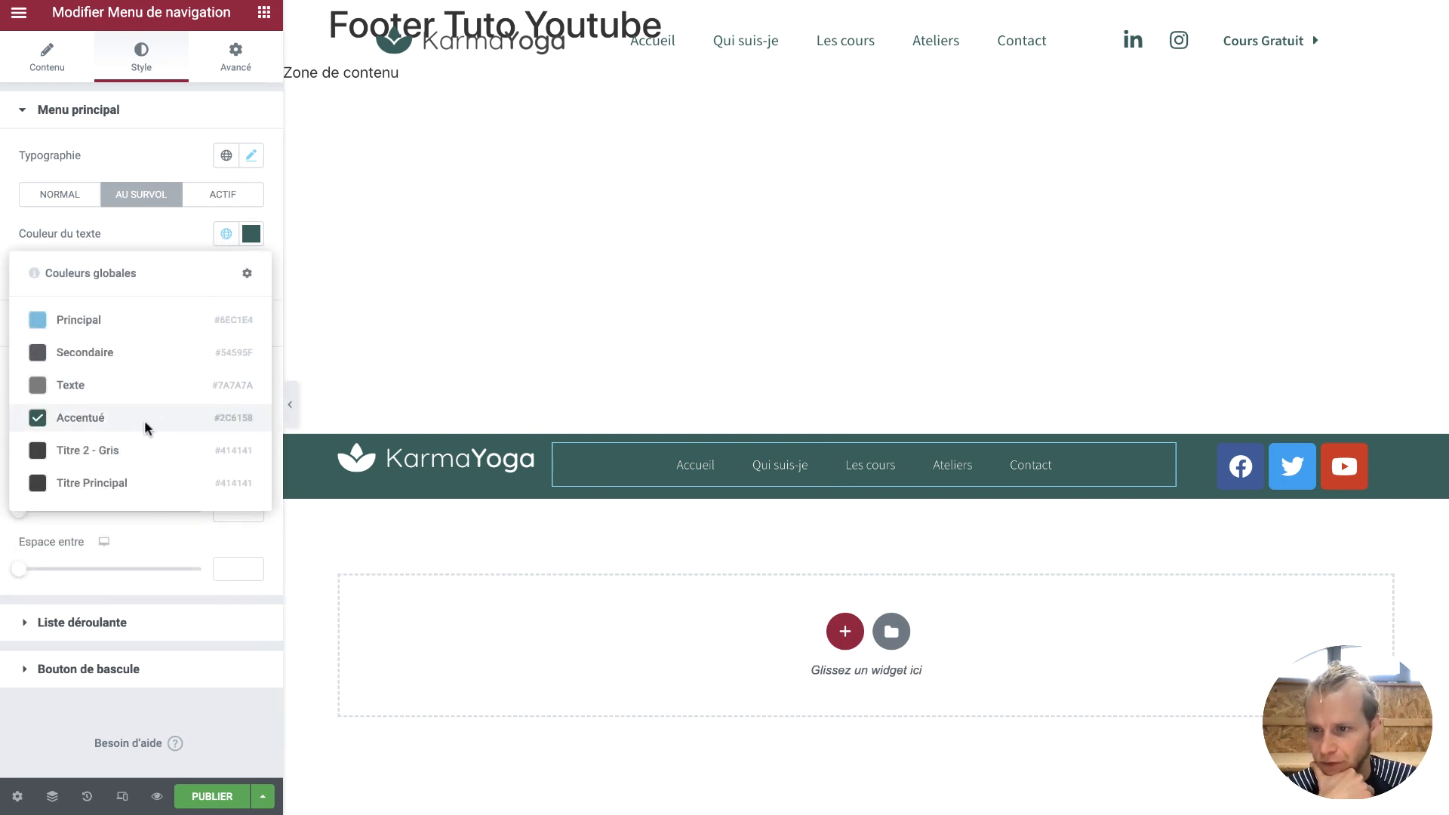
pyautogui.click(251, 234)
pyautogui.click(251, 233)
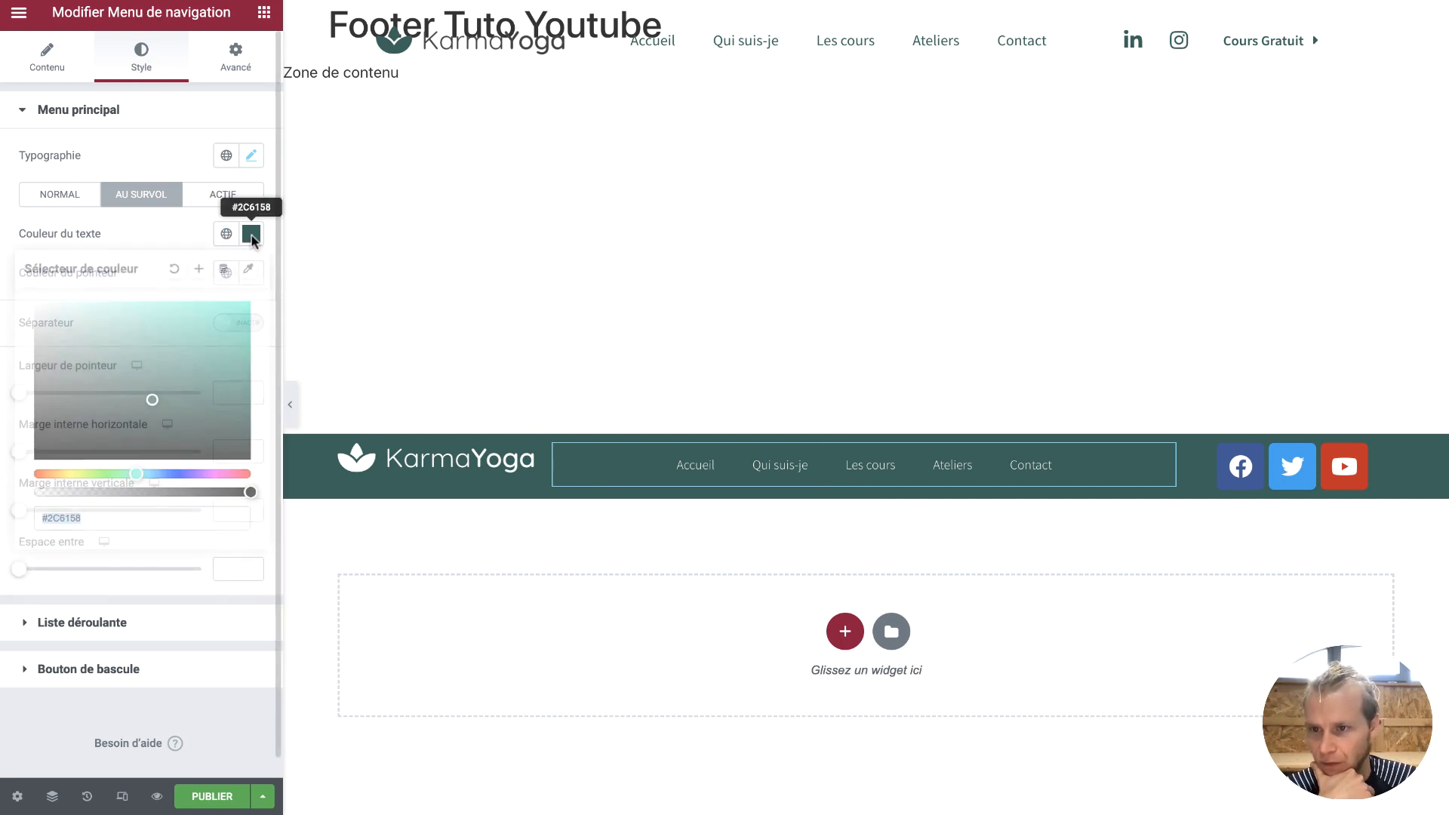
pyautogui.click(107, 333)
pyautogui.moveTo(102, 333); pyautogui.dragTo(26, 300)
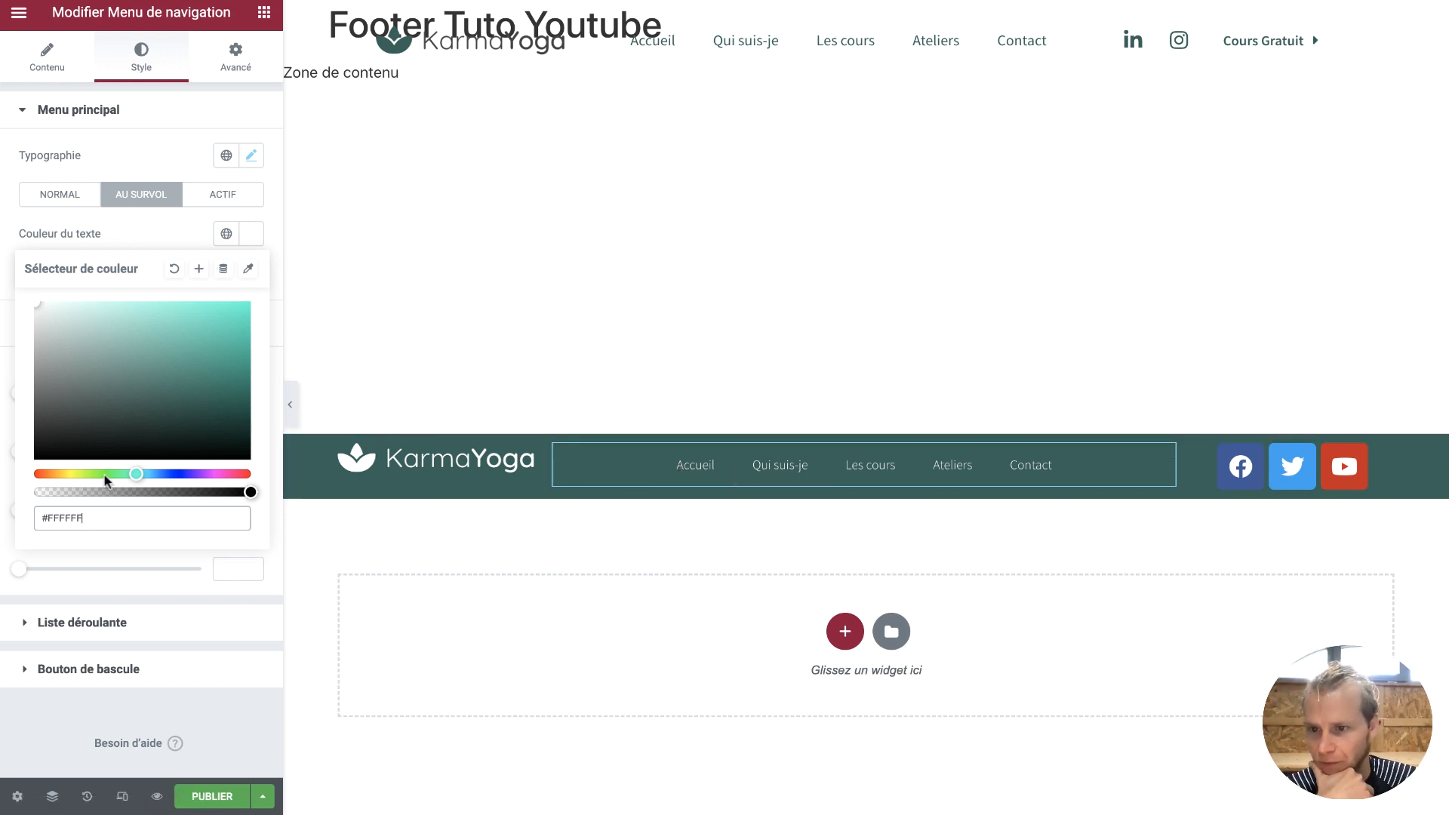
pyautogui.click(49, 335)
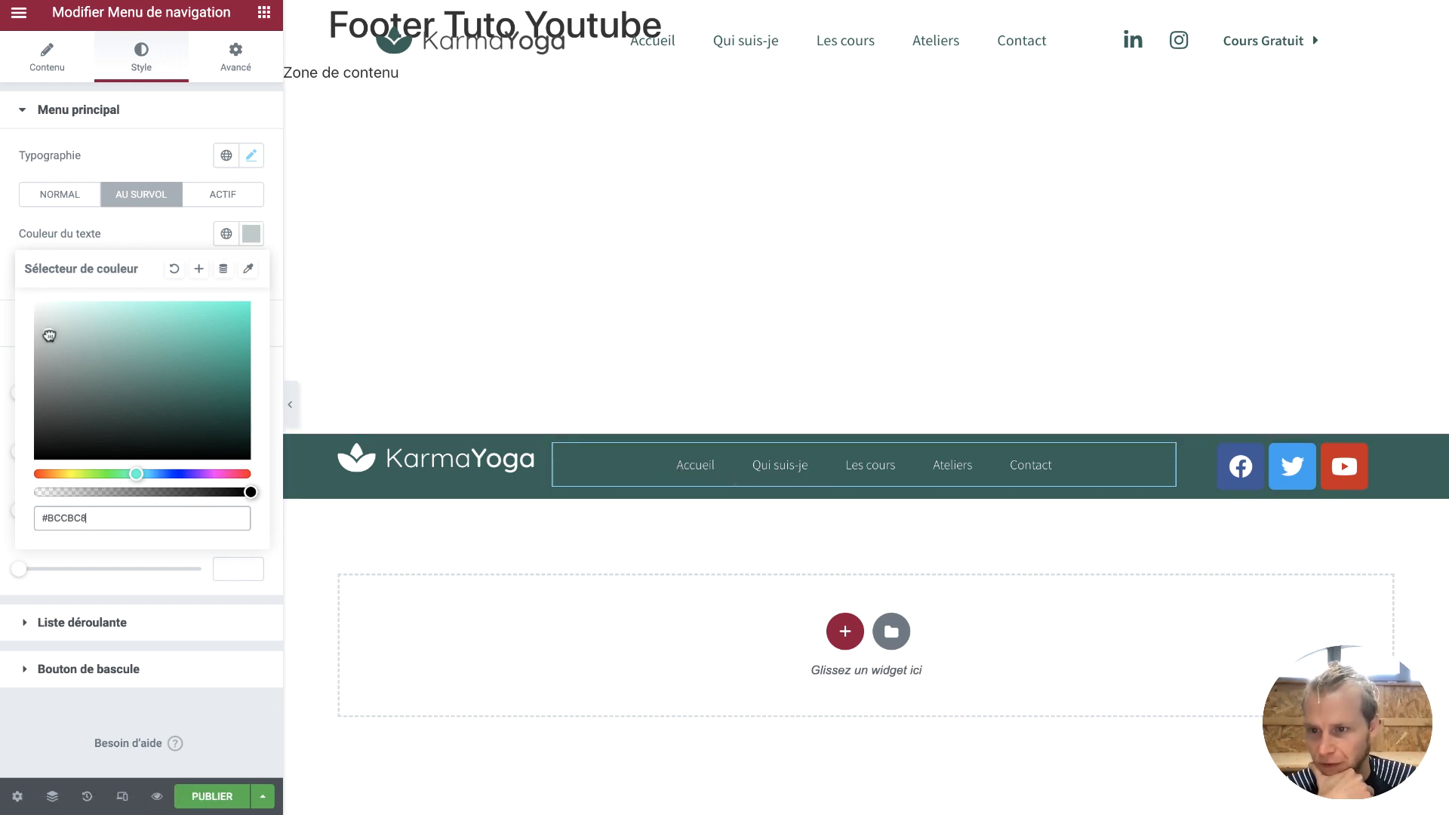
pyautogui.moveTo(49, 335); pyautogui.dragTo(32, 308)
pyautogui.moveTo(221, 472); pyautogui.dragTo(263, 474)
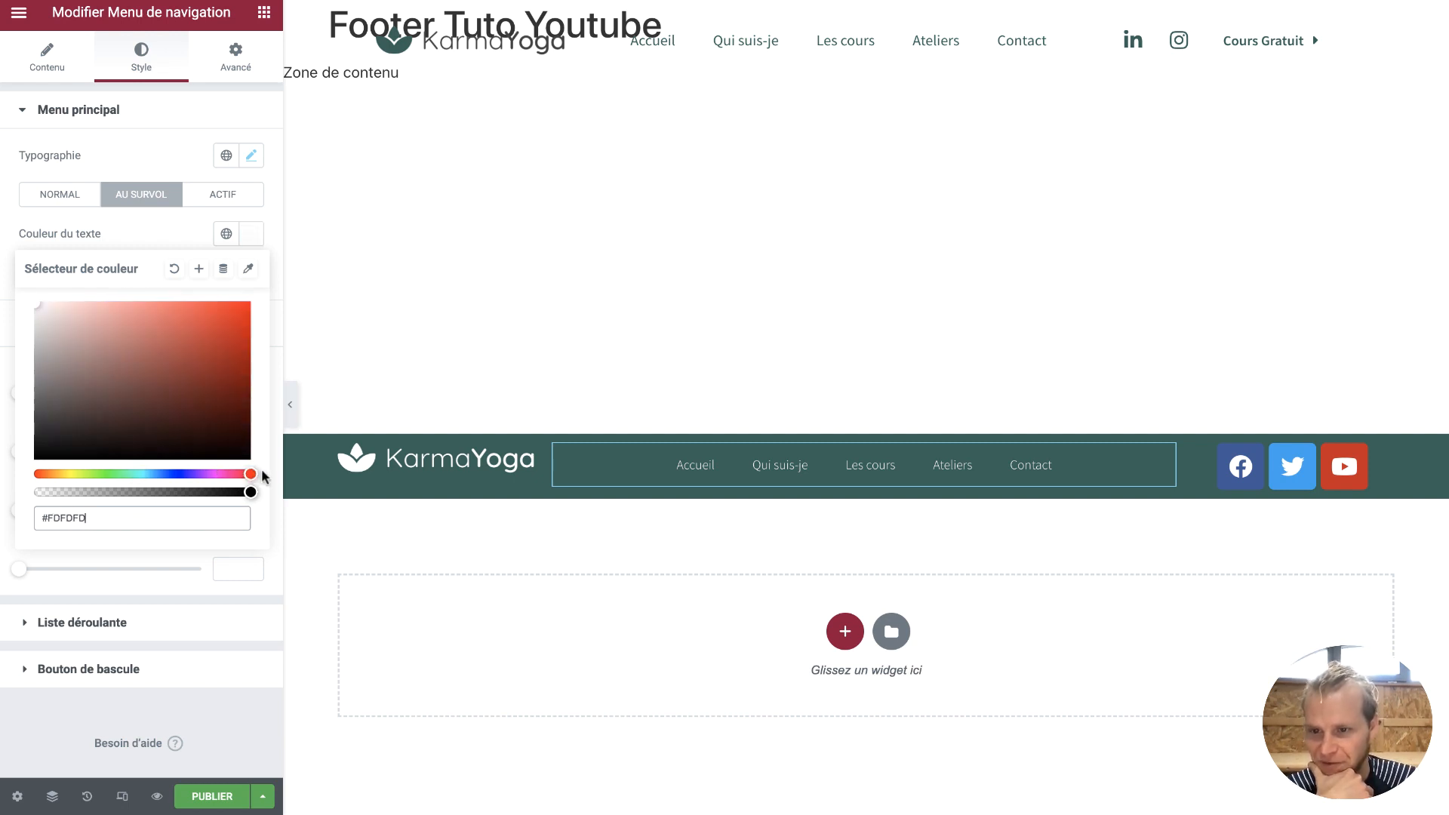
pyautogui.moveTo(238, 344); pyautogui.dragTo(270, 279)
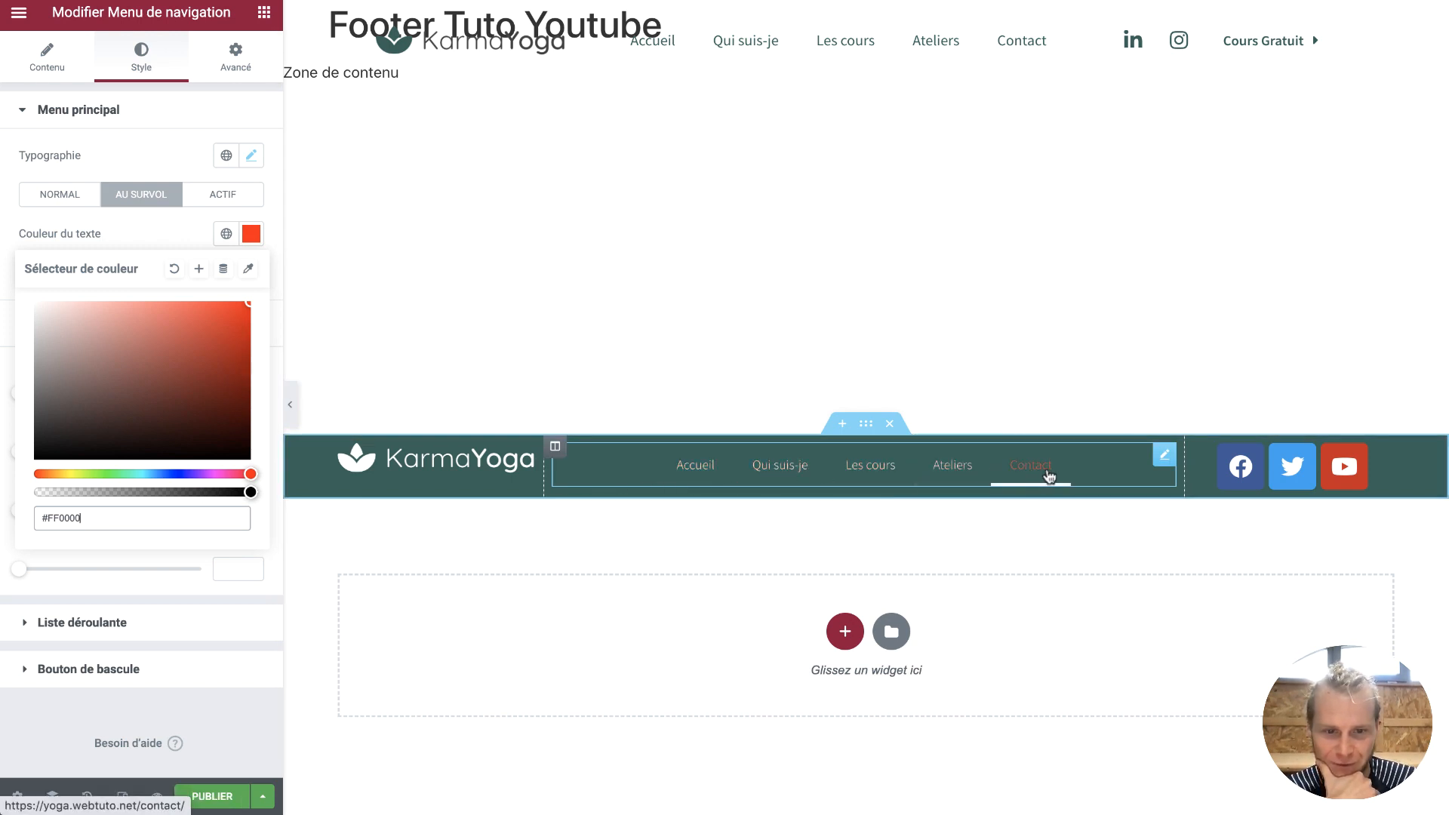
pyautogui.click(177, 474)
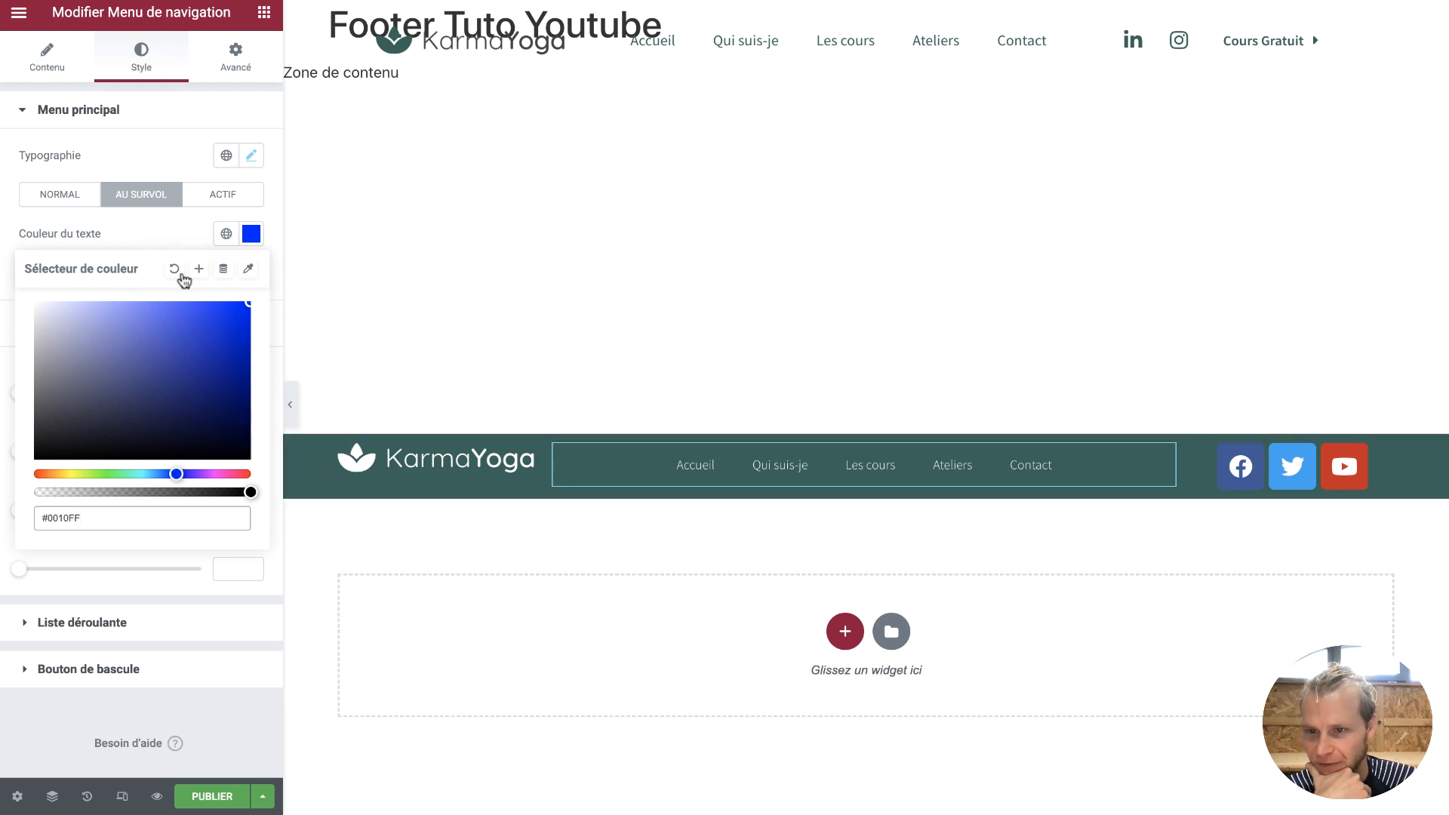
# Settle the menu's hover text colour on near-white #FDFDFDEB
pyautogui.click(217, 238)
pyautogui.click(100, 418)
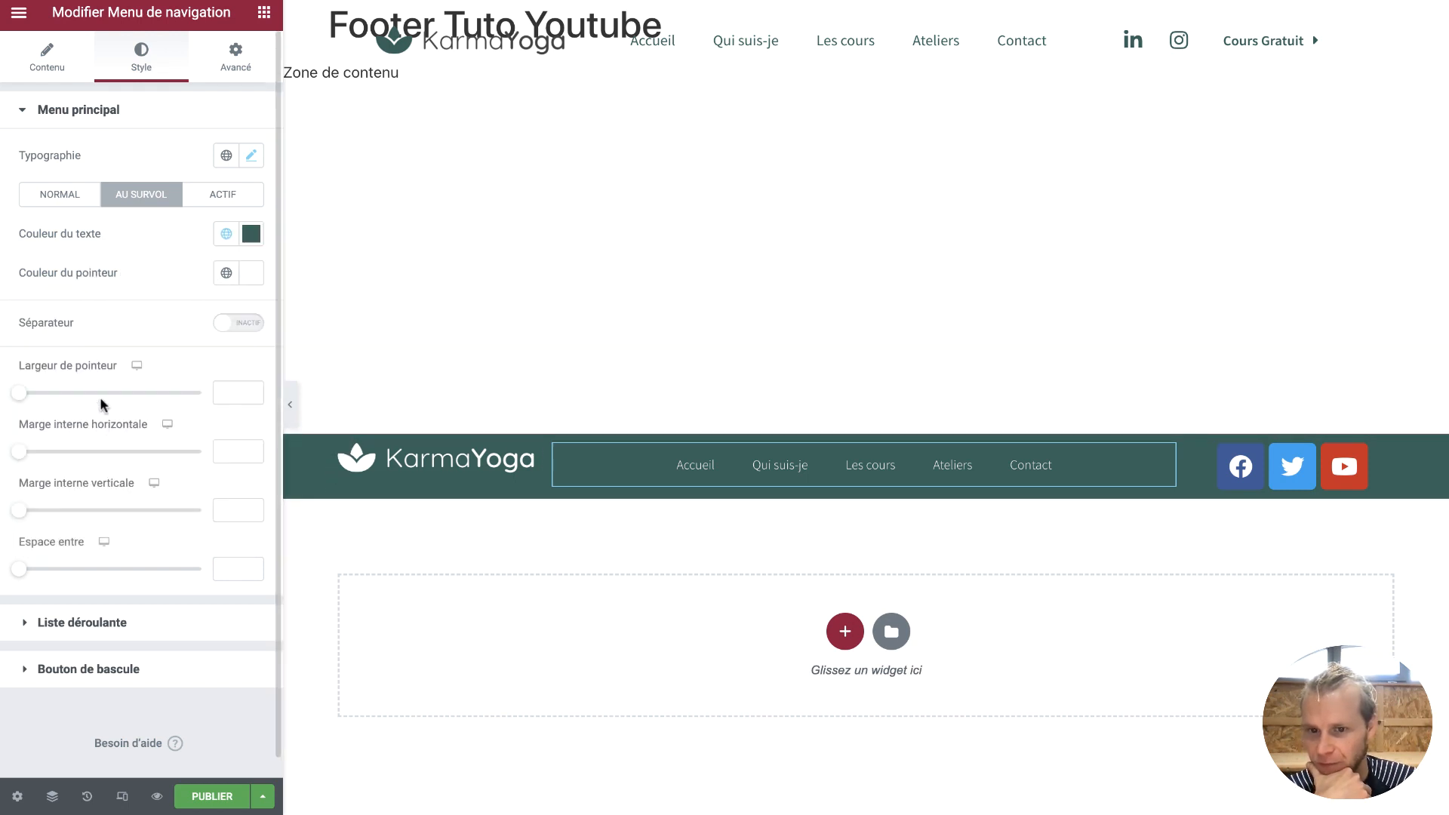
pyautogui.click(250, 233)
pyautogui.moveTo(164, 392); pyautogui.dragTo(154, 365)
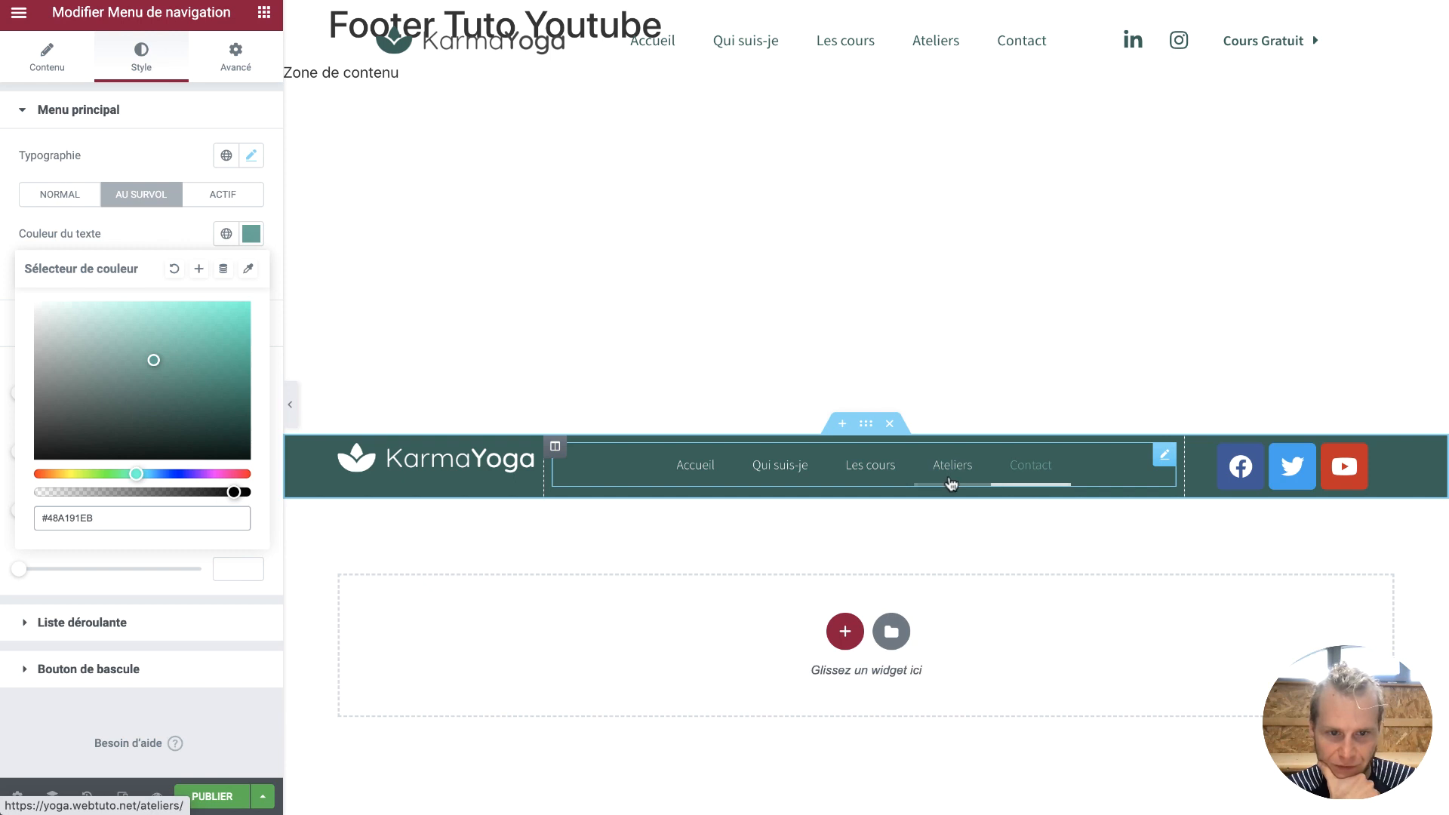
pyautogui.moveTo(113, 362); pyautogui.dragTo(1, 308)
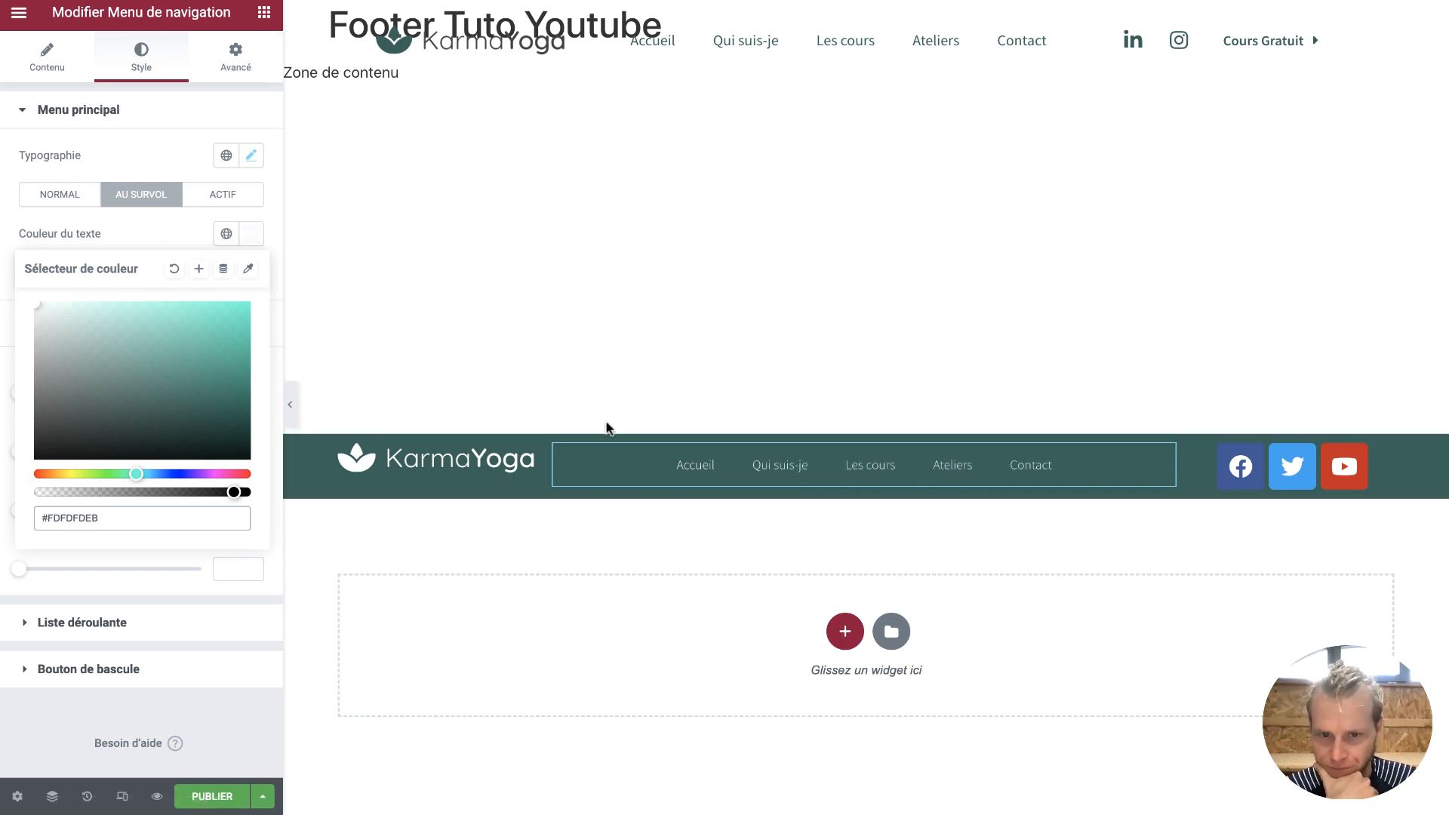
pyautogui.click(171, 234)
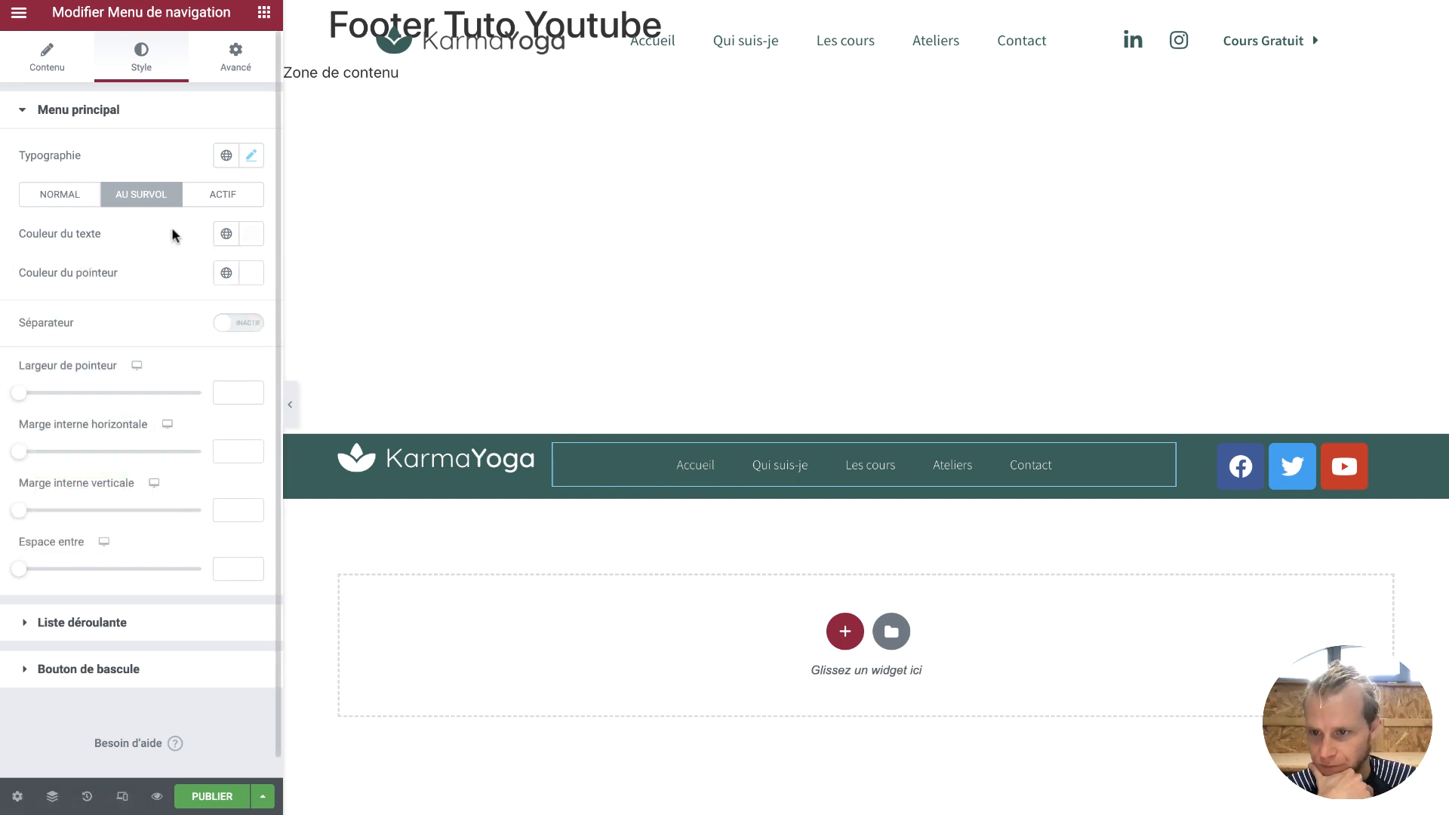
# Set pointer width to 0.1, horizontal padding to 0 and link spacing to 31
pyautogui.click(251, 391)
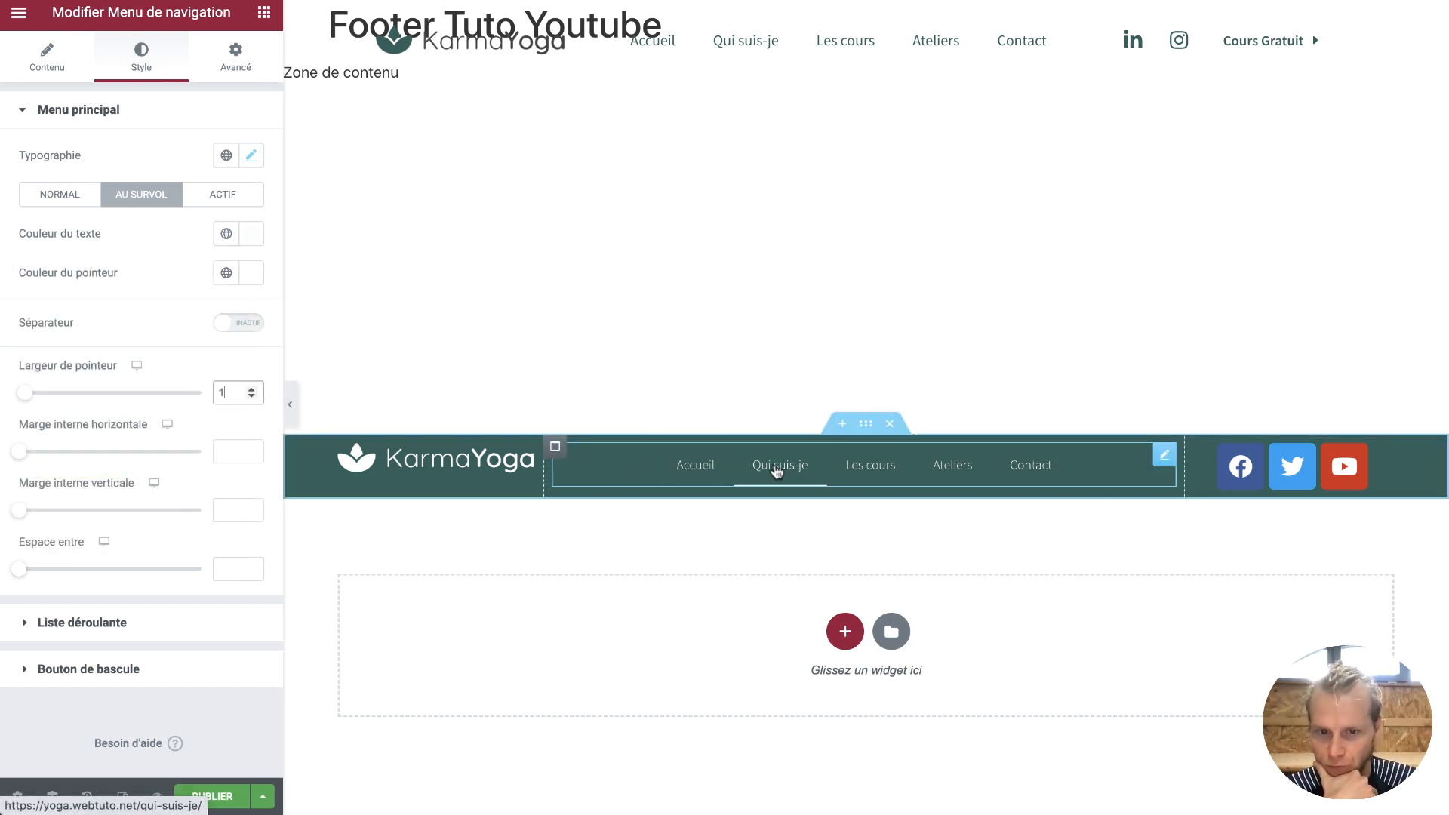
pyautogui.moveTo(234, 392); pyautogui.dragTo(208, 398)
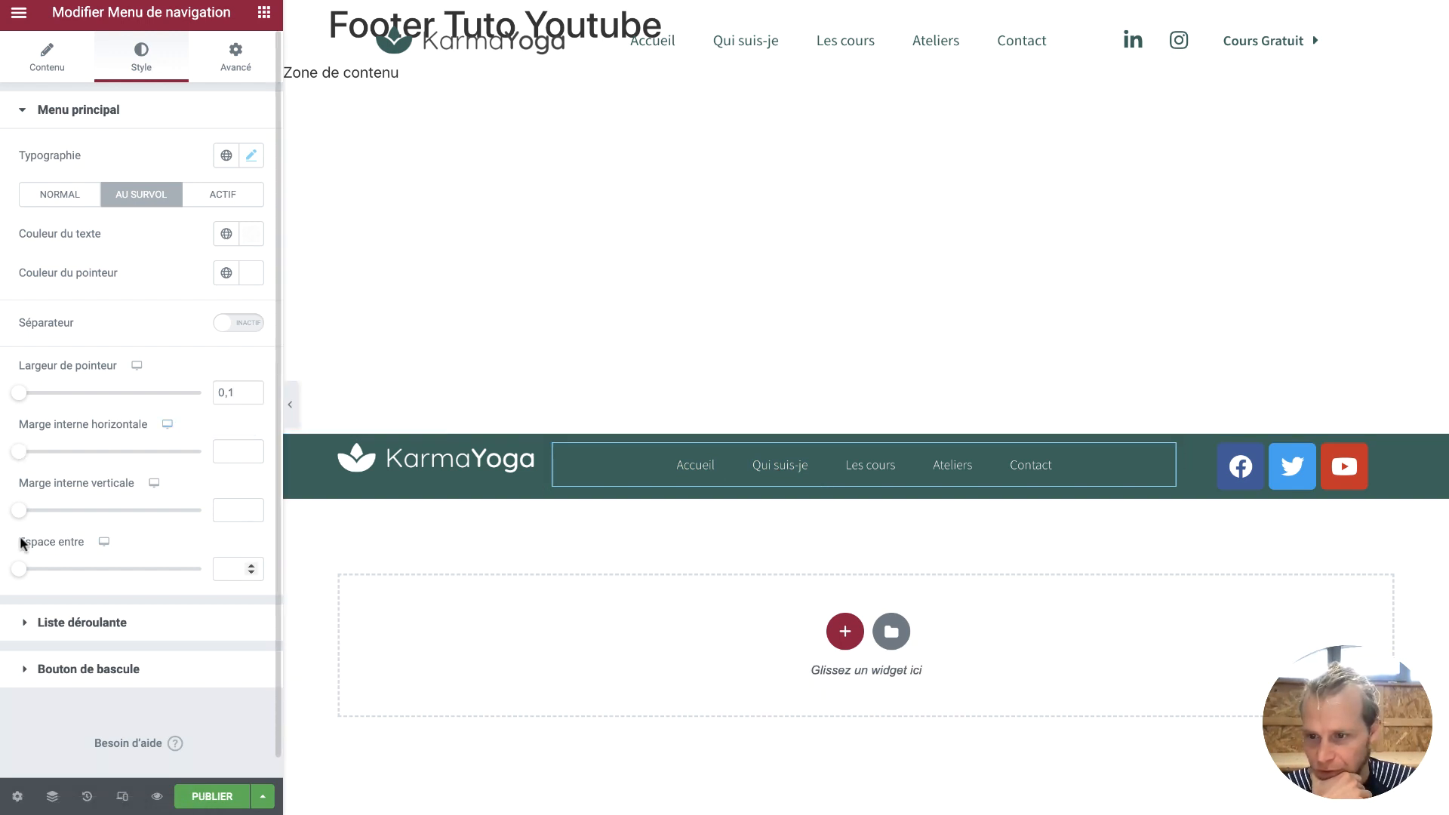
pyautogui.moveTo(19, 572); pyautogui.dragTo(52, 578)
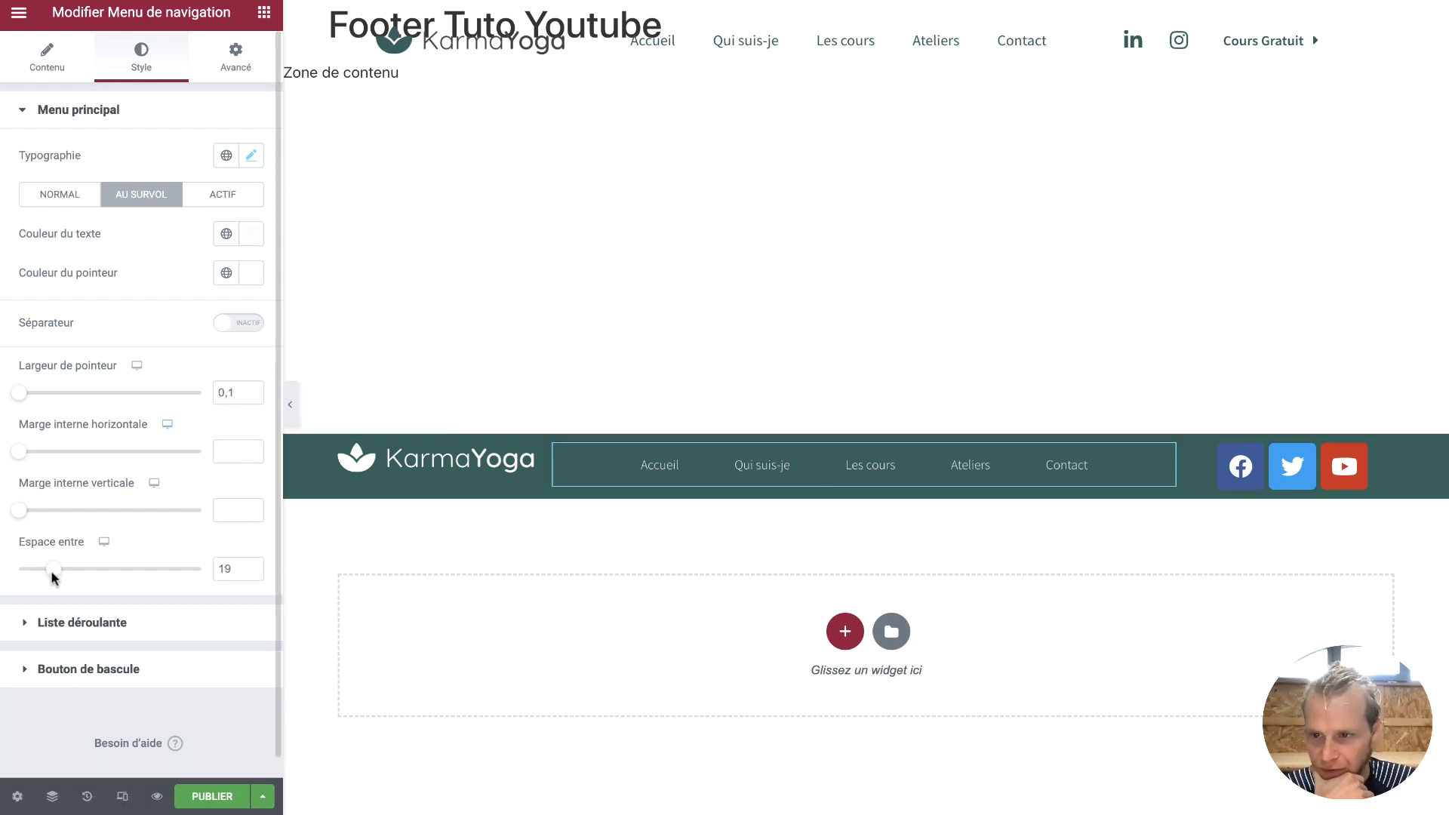
pyautogui.click(252, 455)
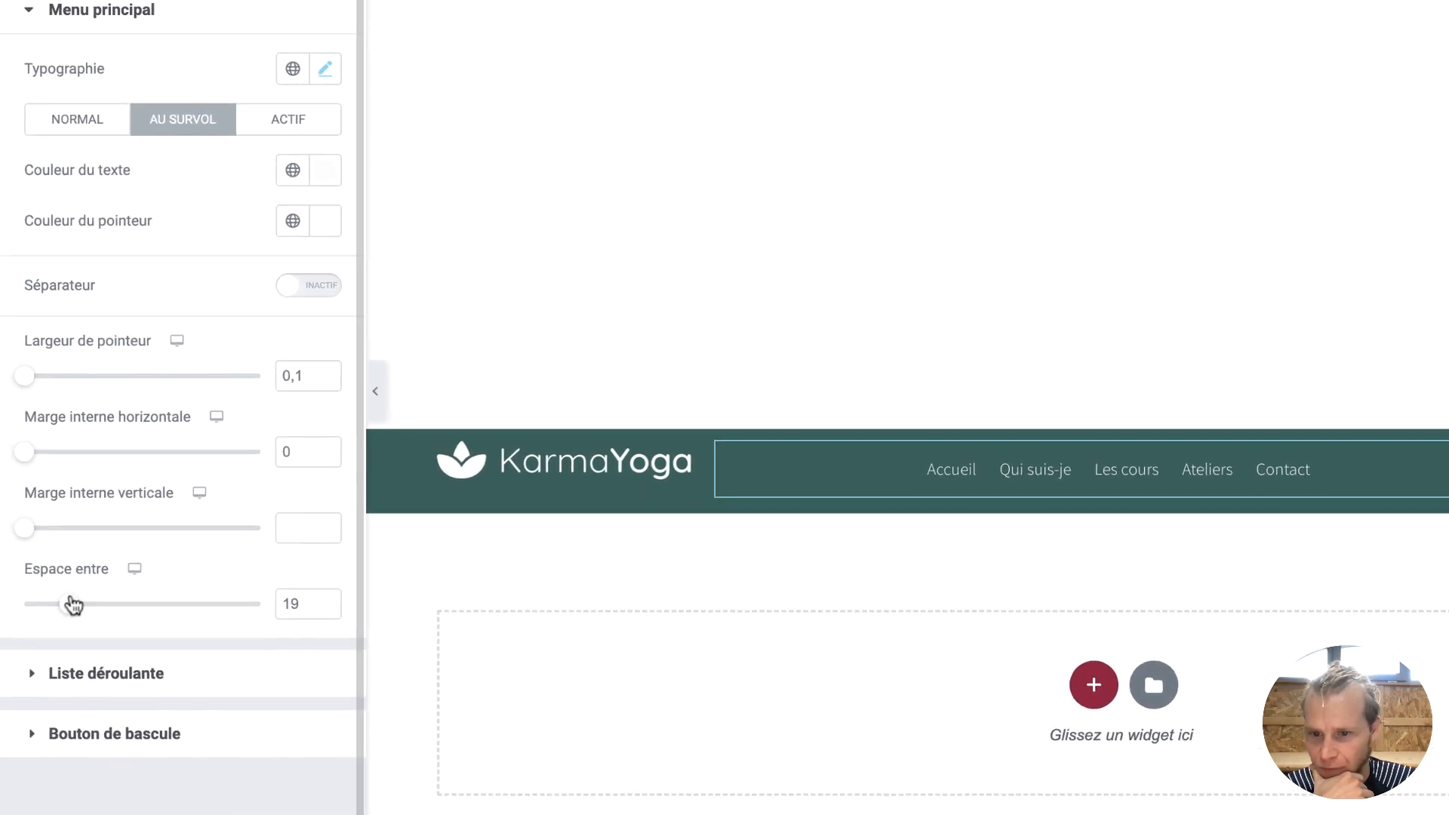
pyautogui.moveTo(73, 605); pyautogui.dragTo(98, 606)
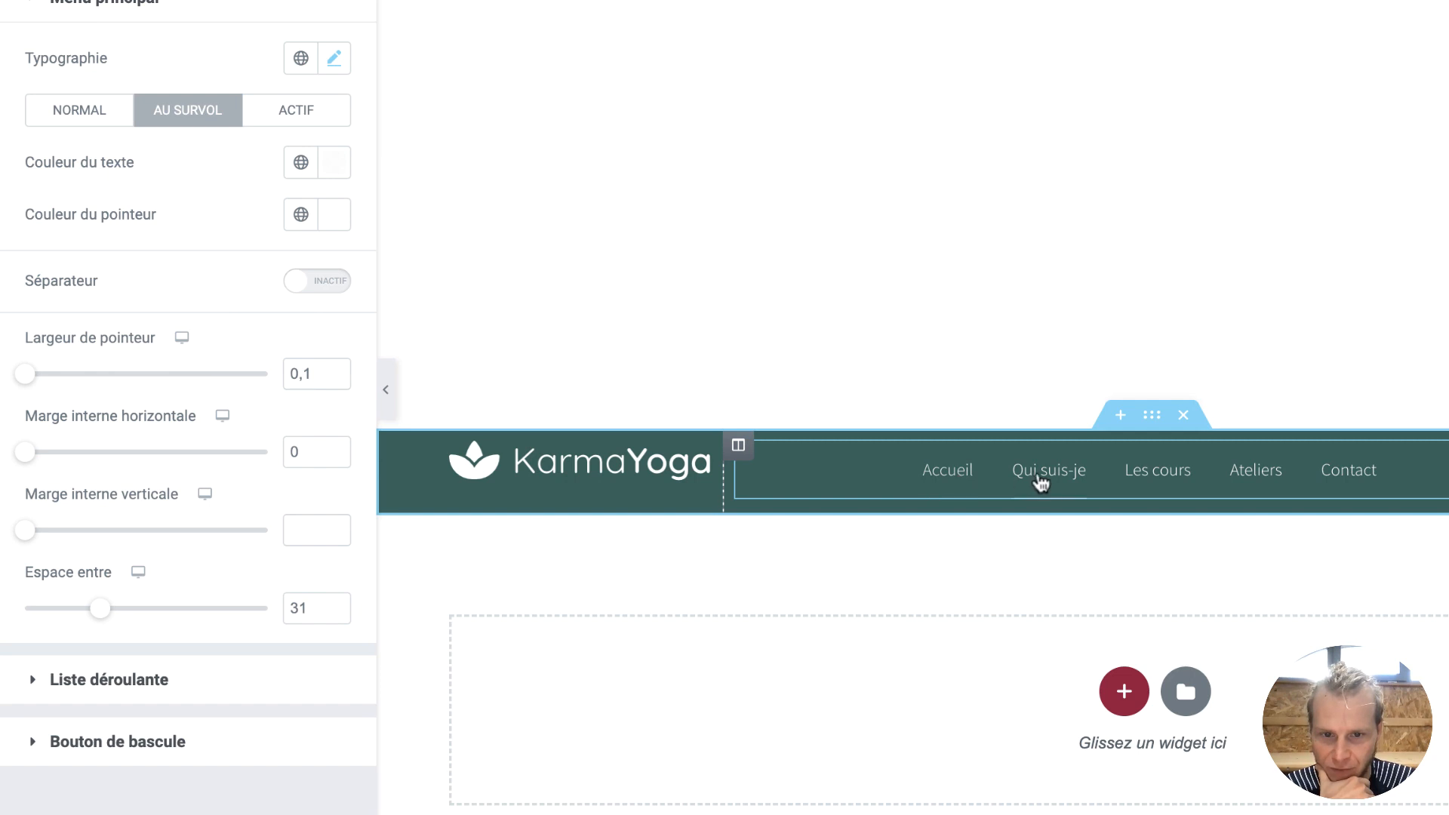
# Give the menu links 4 of vertical padding, then select the footer section
pyautogui.click(1446, 469)
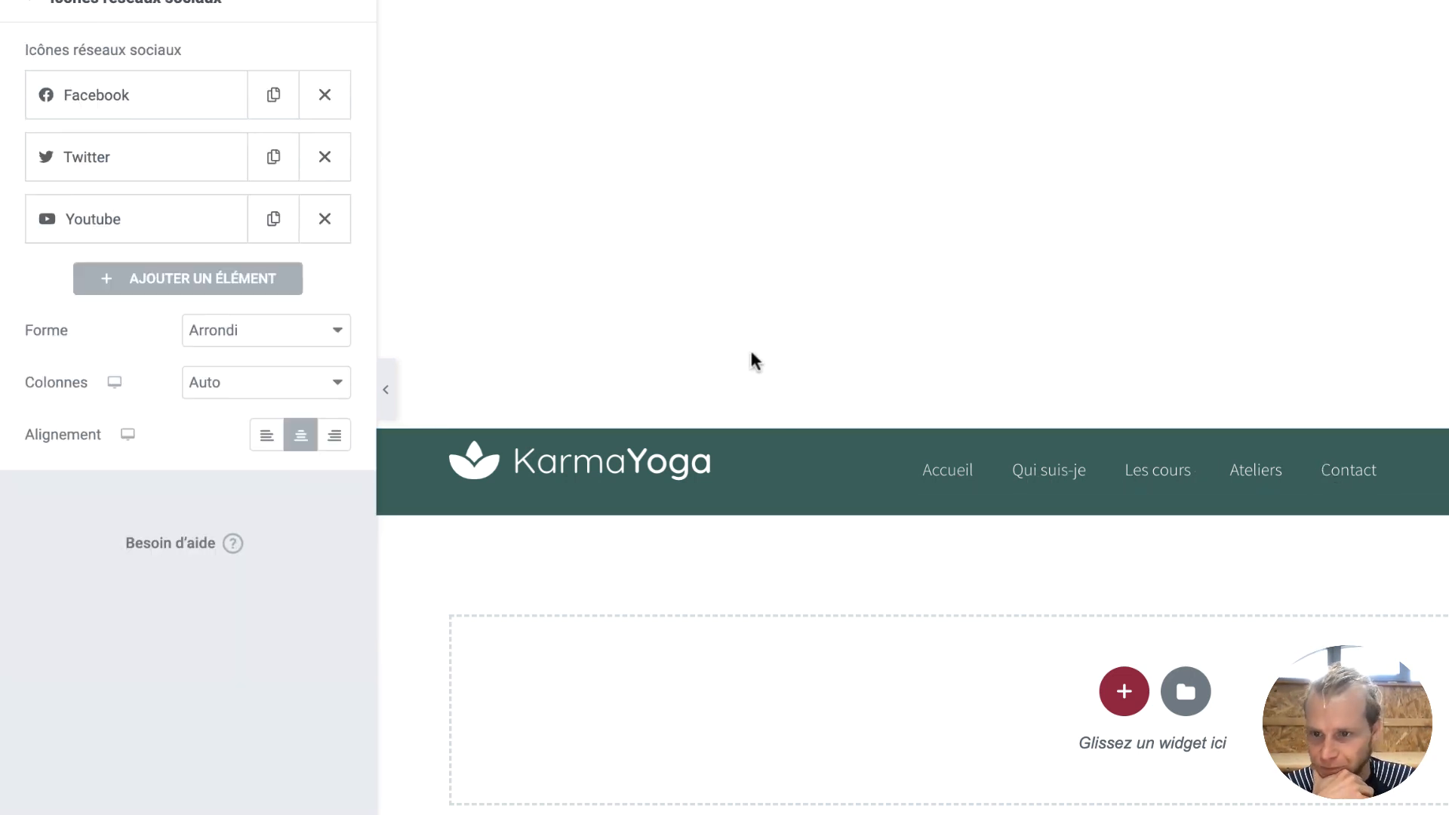
pyautogui.click(935, 479)
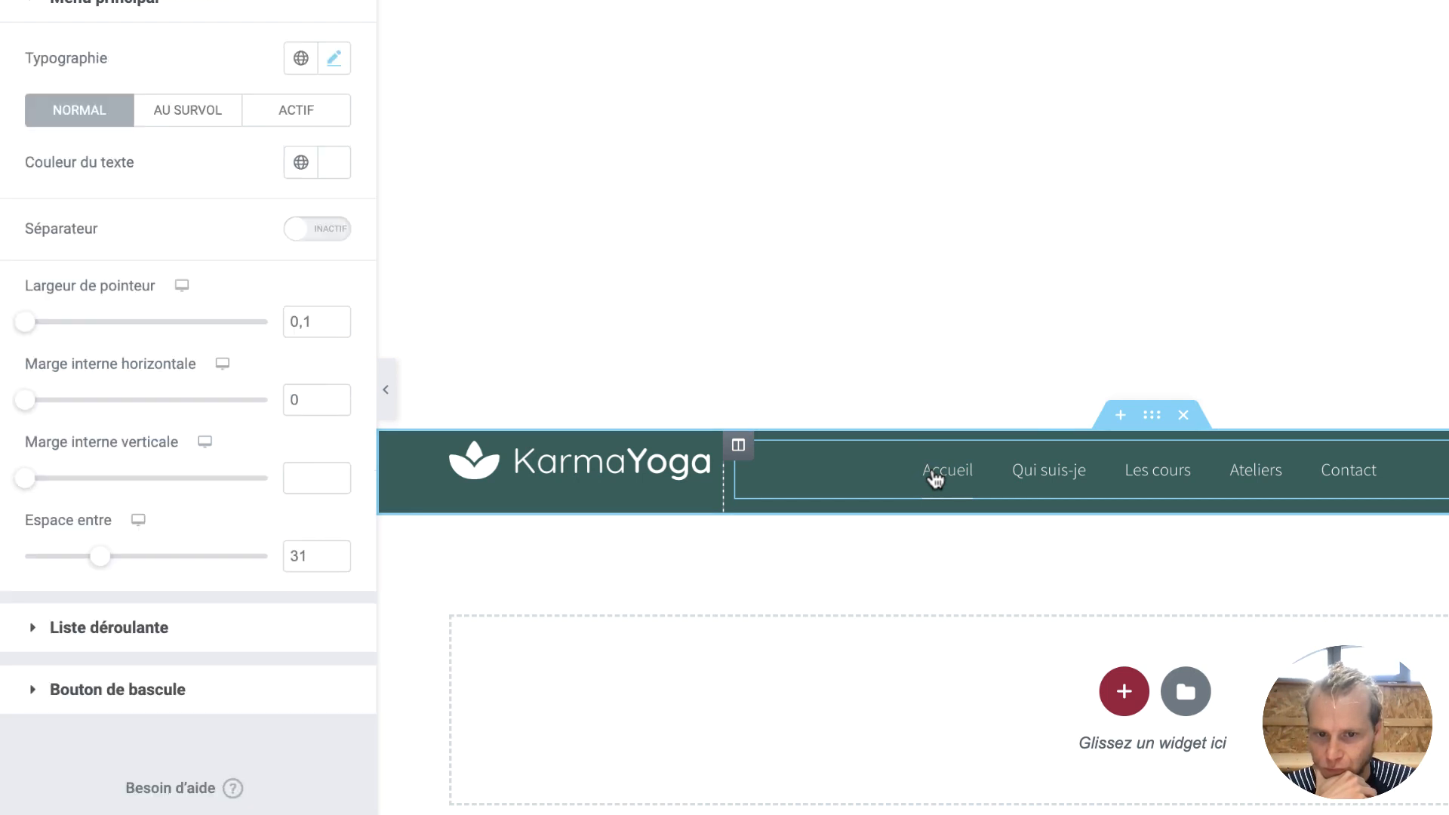
pyautogui.moveTo(25, 480); pyautogui.dragTo(43, 481)
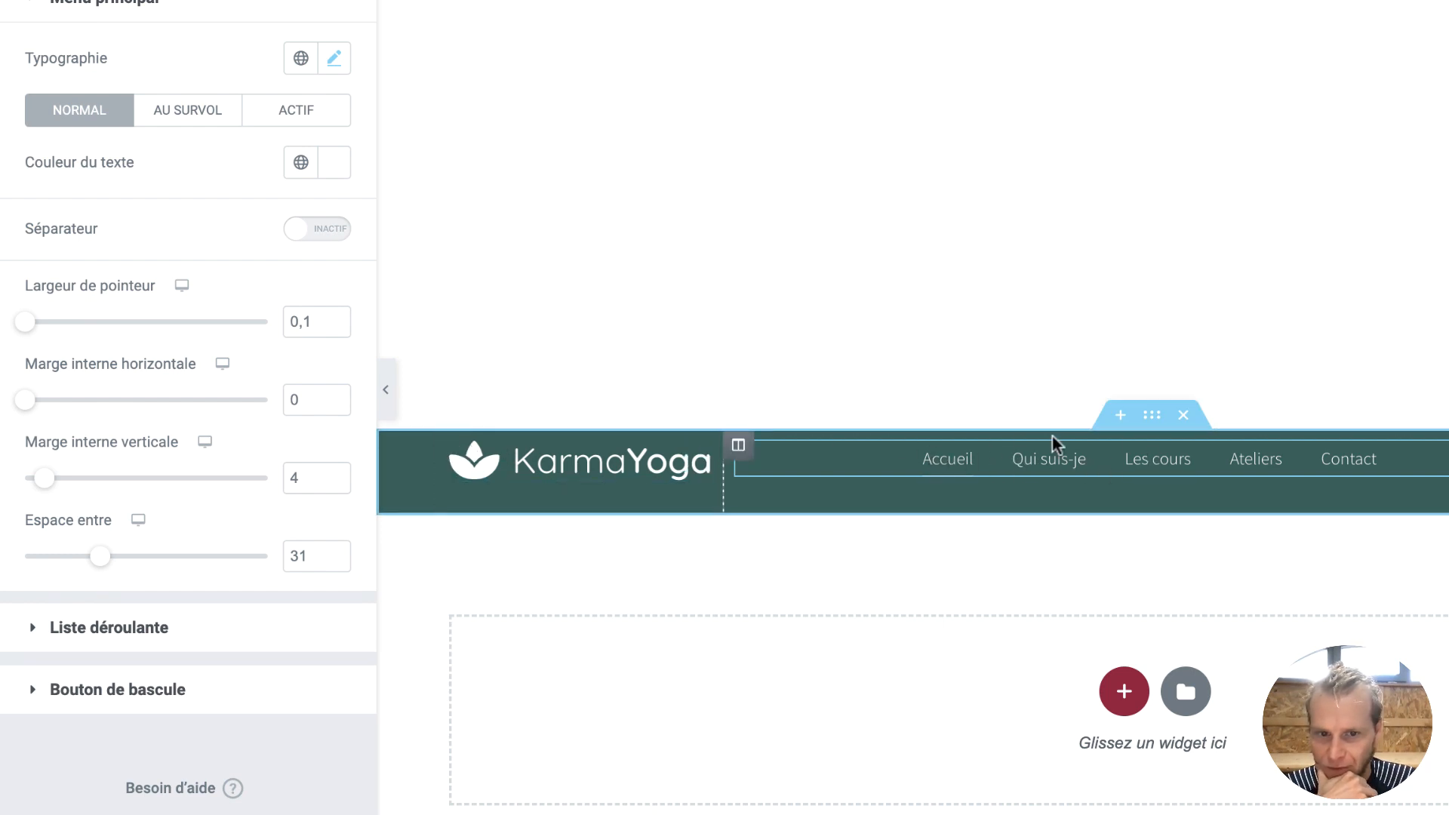
pyautogui.click(1152, 414)
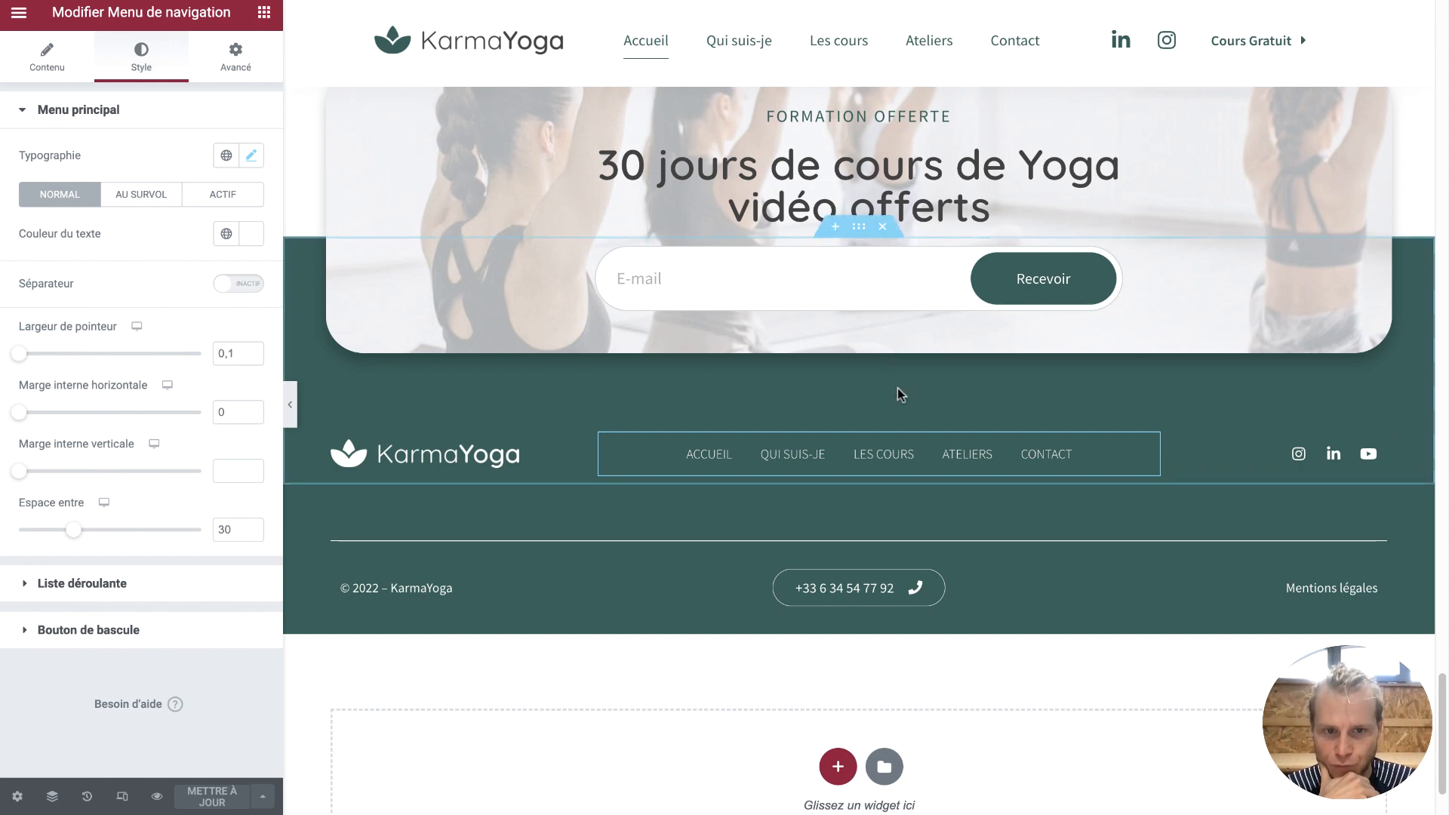
# Scroll back up to the footer template's section
pyautogui.scroll(1, 932, 309)
pyautogui.scroll(1, 931, 308)
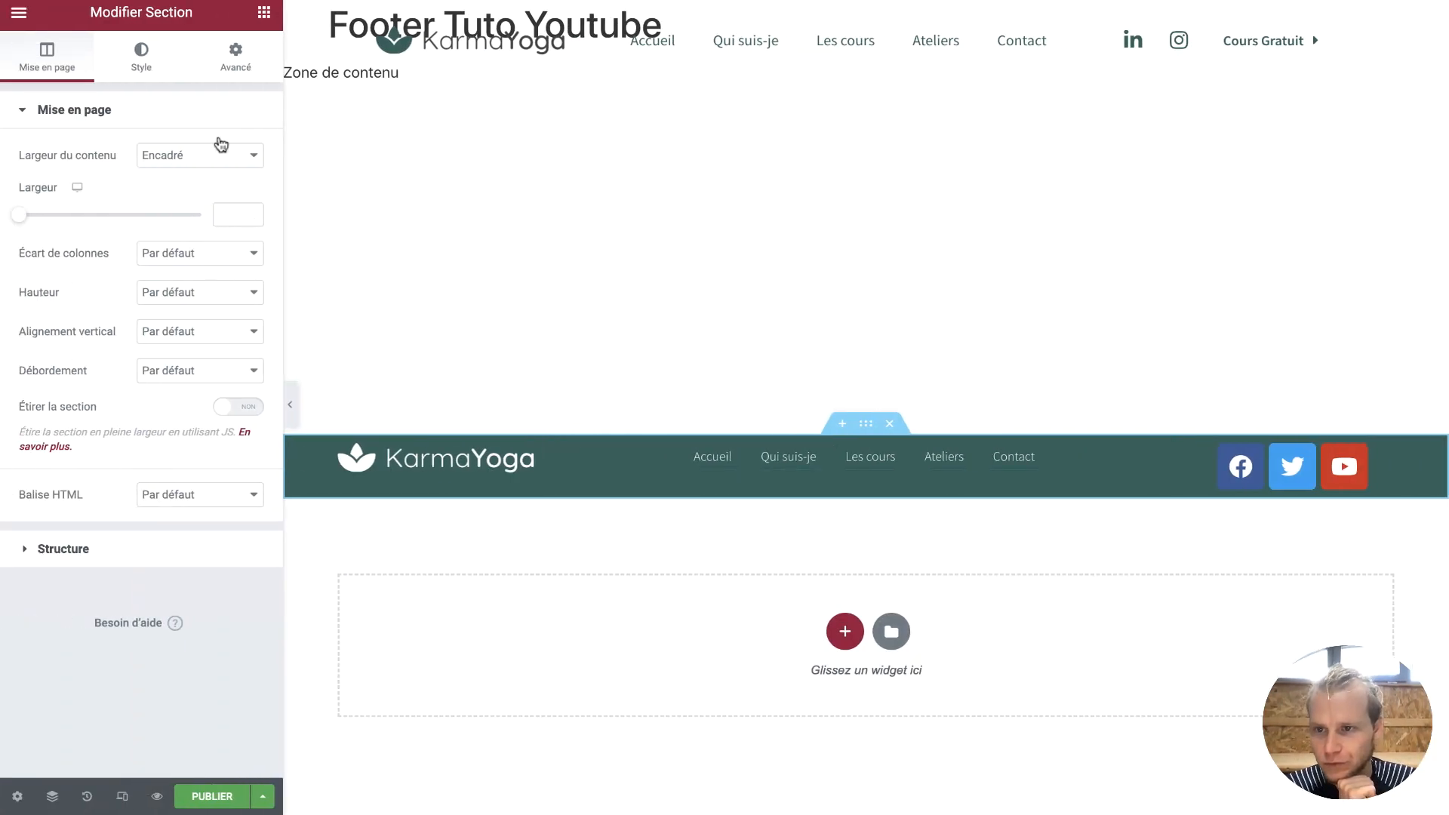
# Link the section's margin and padding values, then set its top padding to 230 px
pyautogui.click(250, 72)
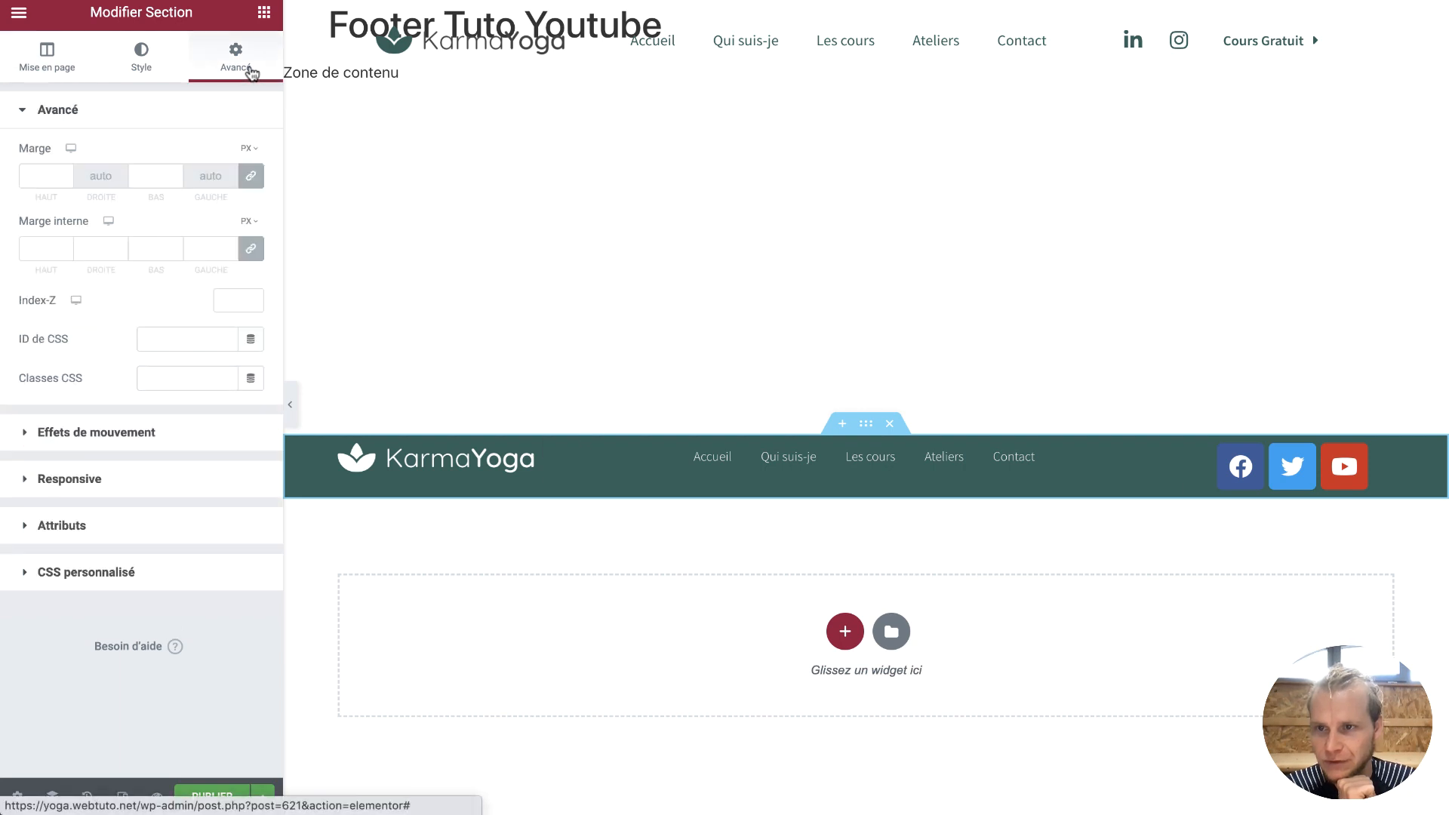
pyautogui.click(253, 181)
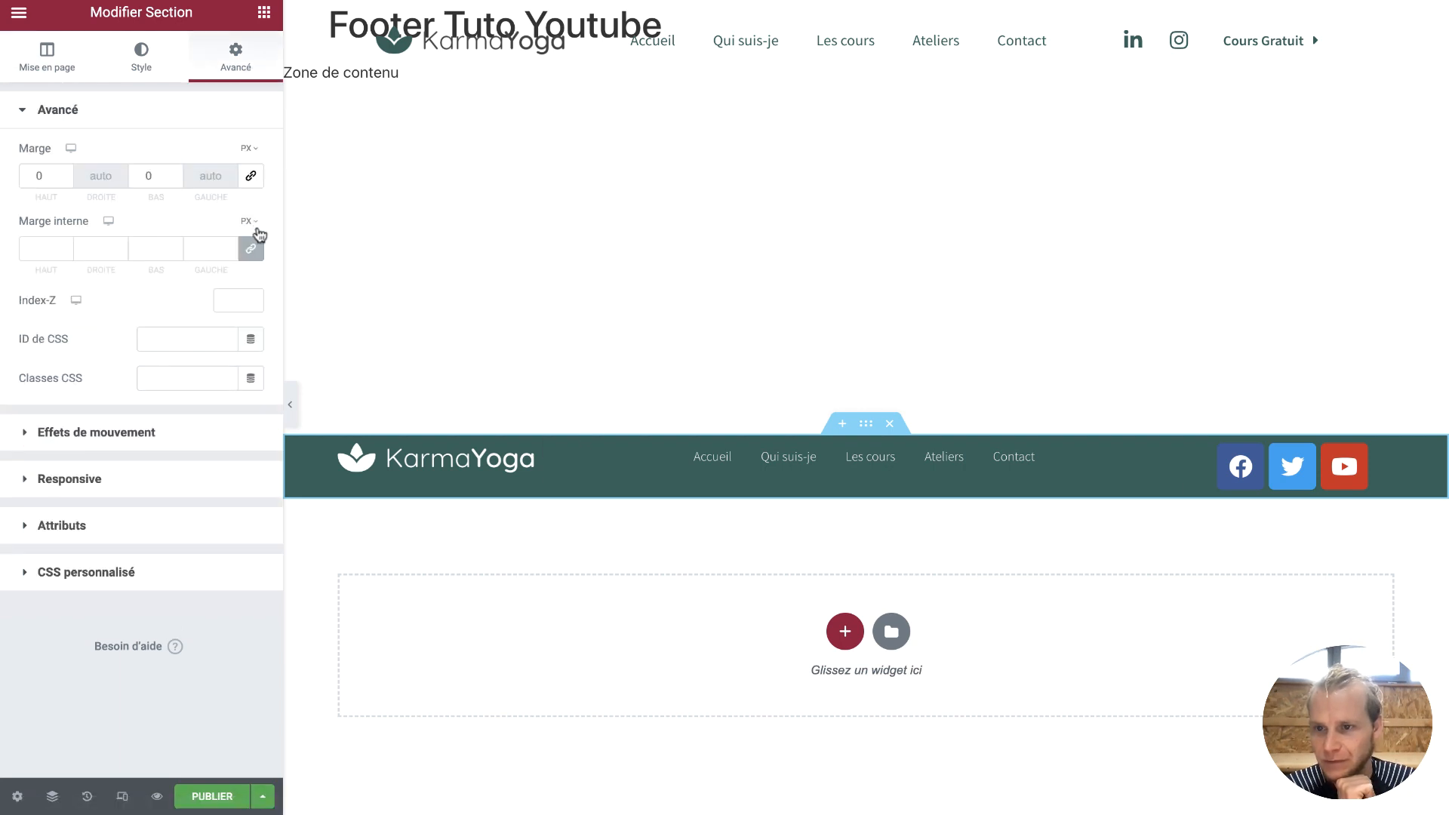
pyautogui.click(251, 249)
pyautogui.click(29, 247)
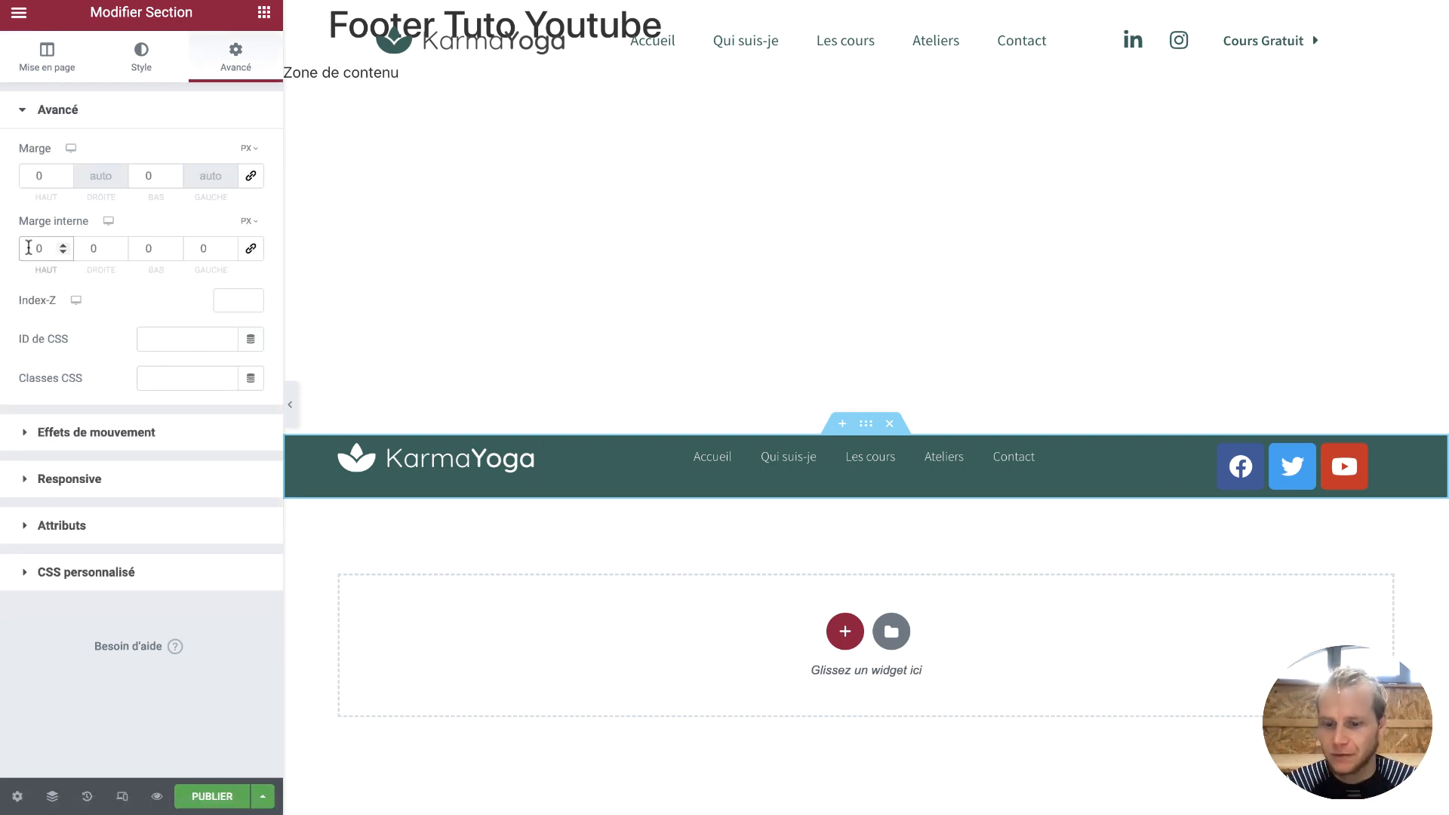
pyautogui.write('13')
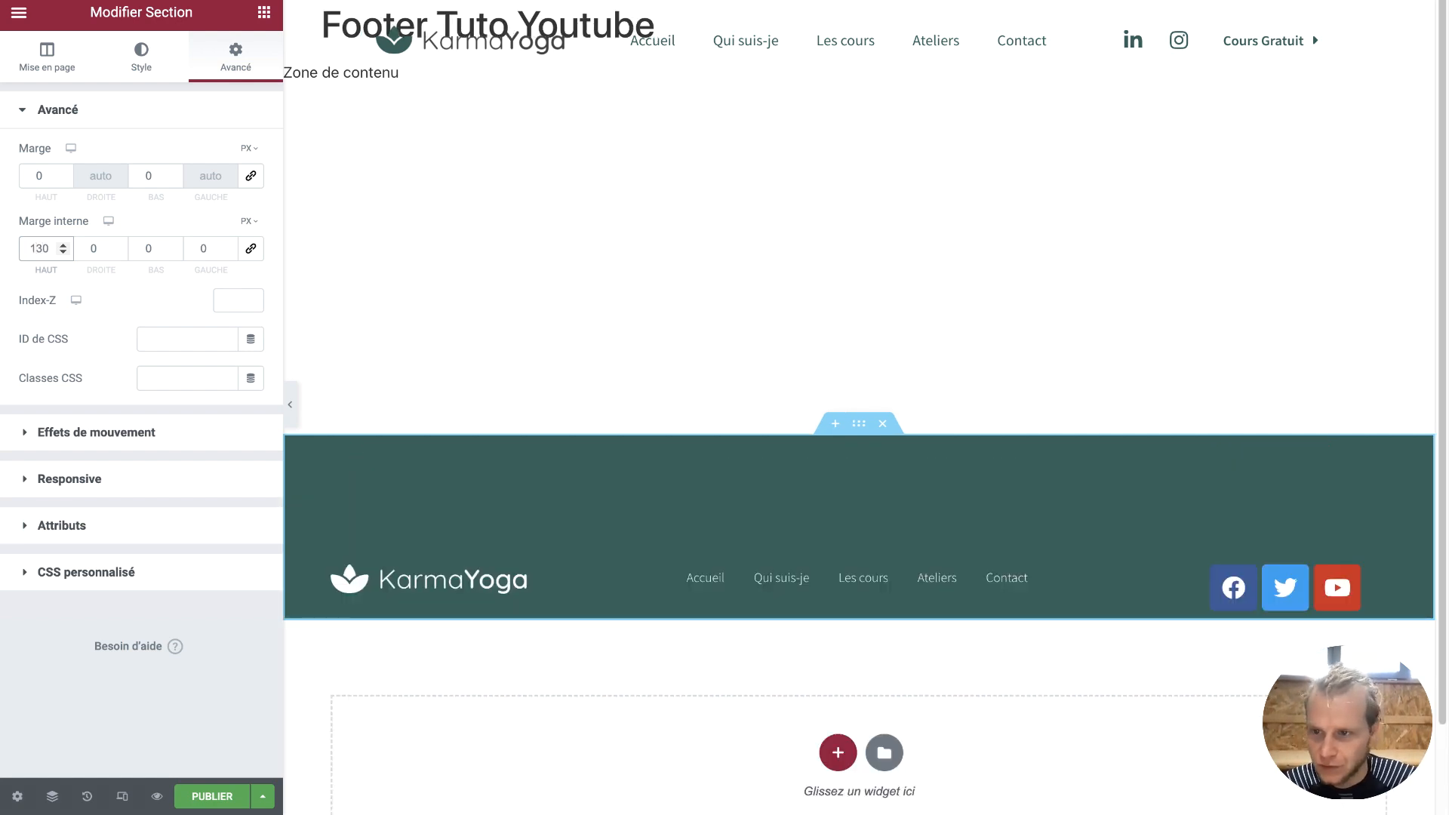
pyautogui.press('BackSpace')
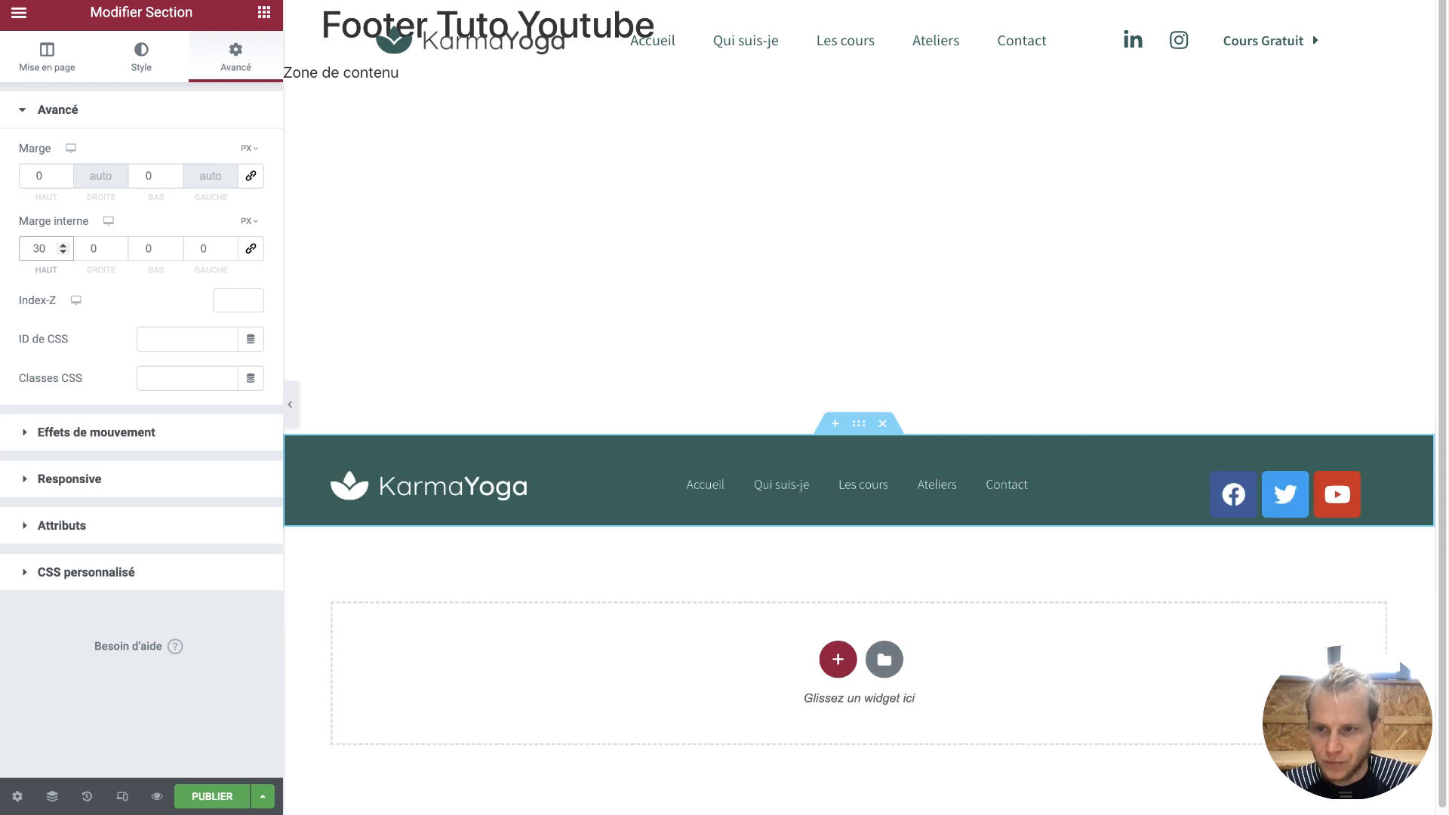
pyautogui.write('2')
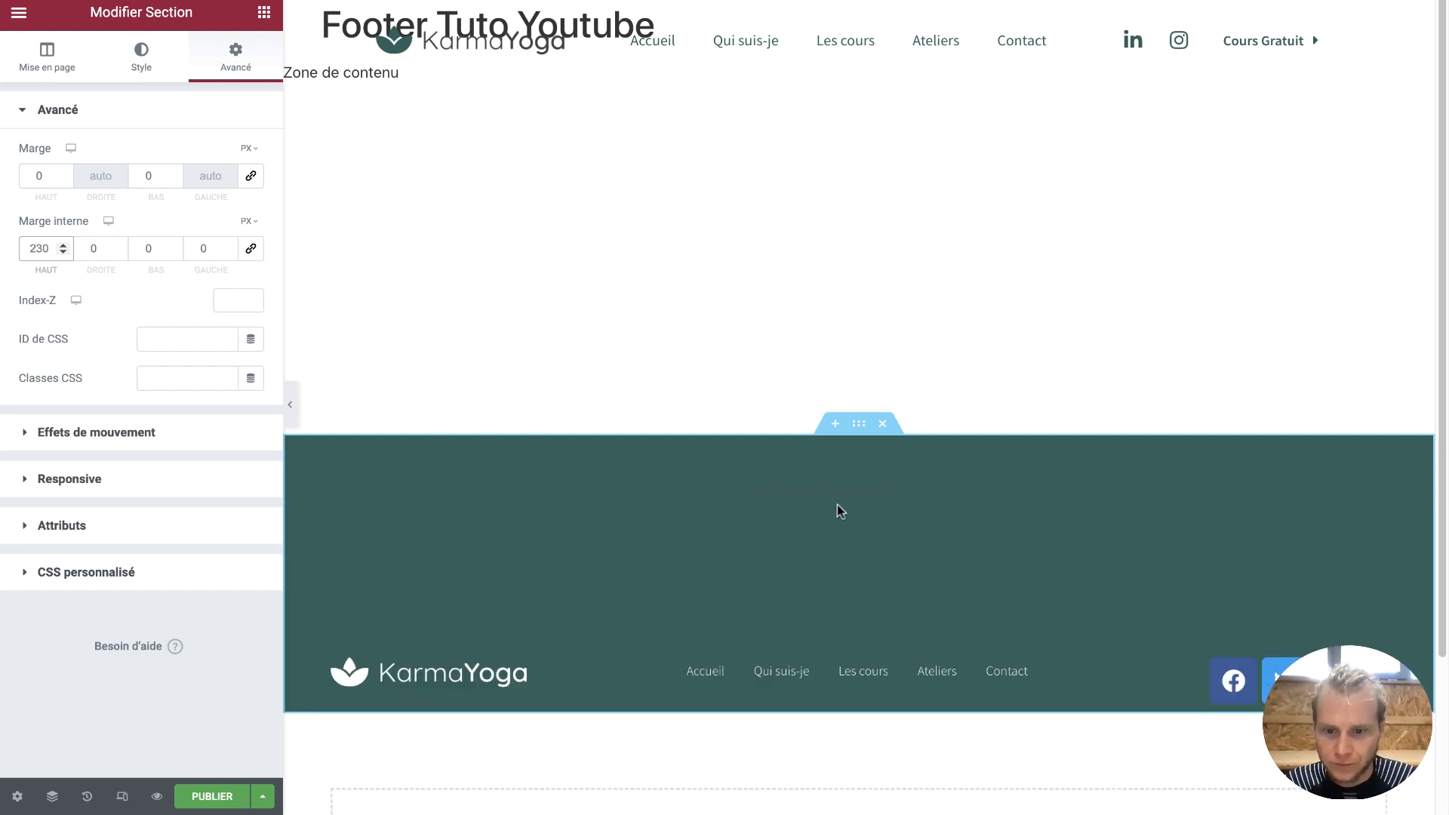
pyautogui.scroll(-3, 851, 563)
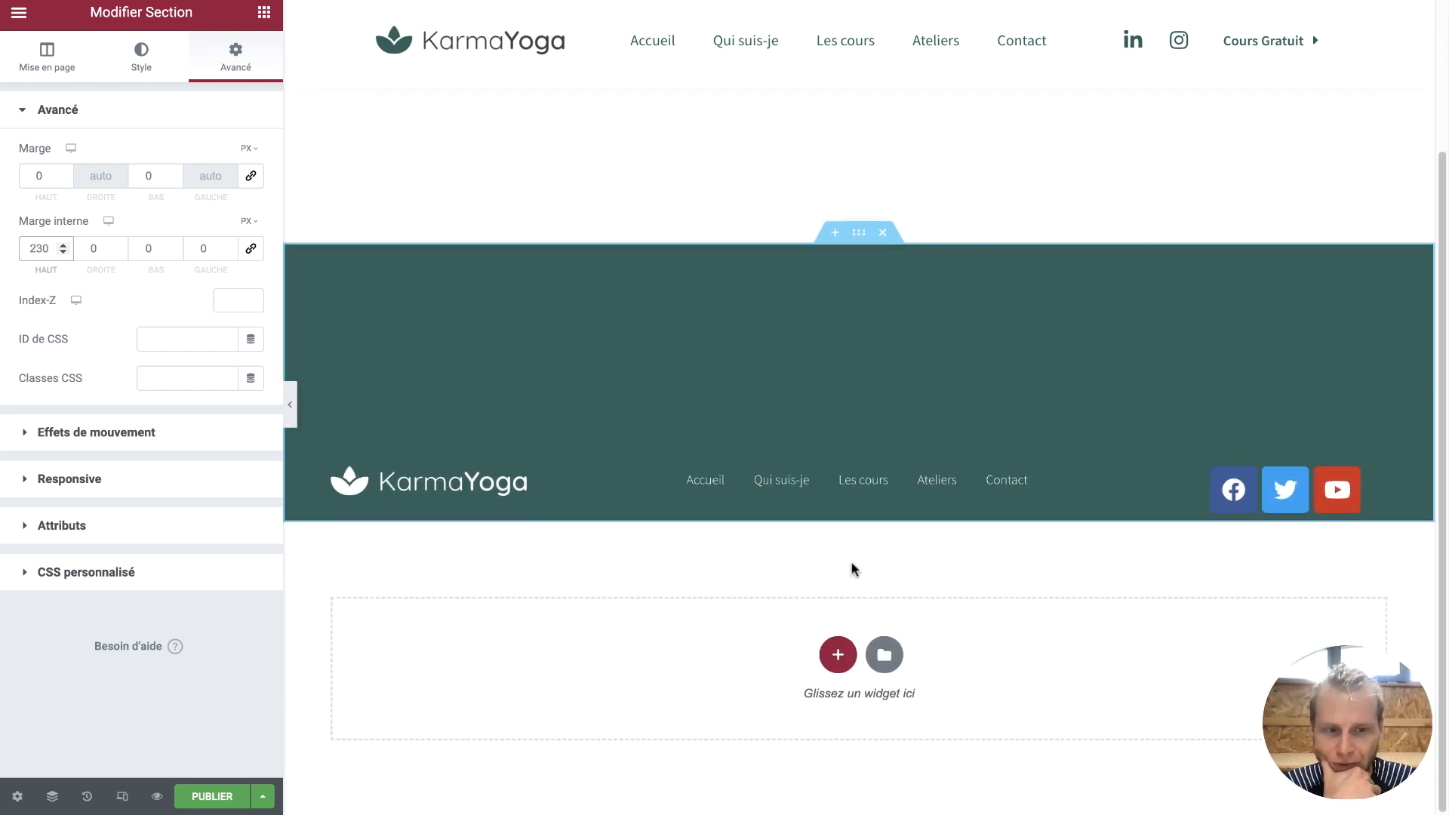
pyautogui.click(1296, 498)
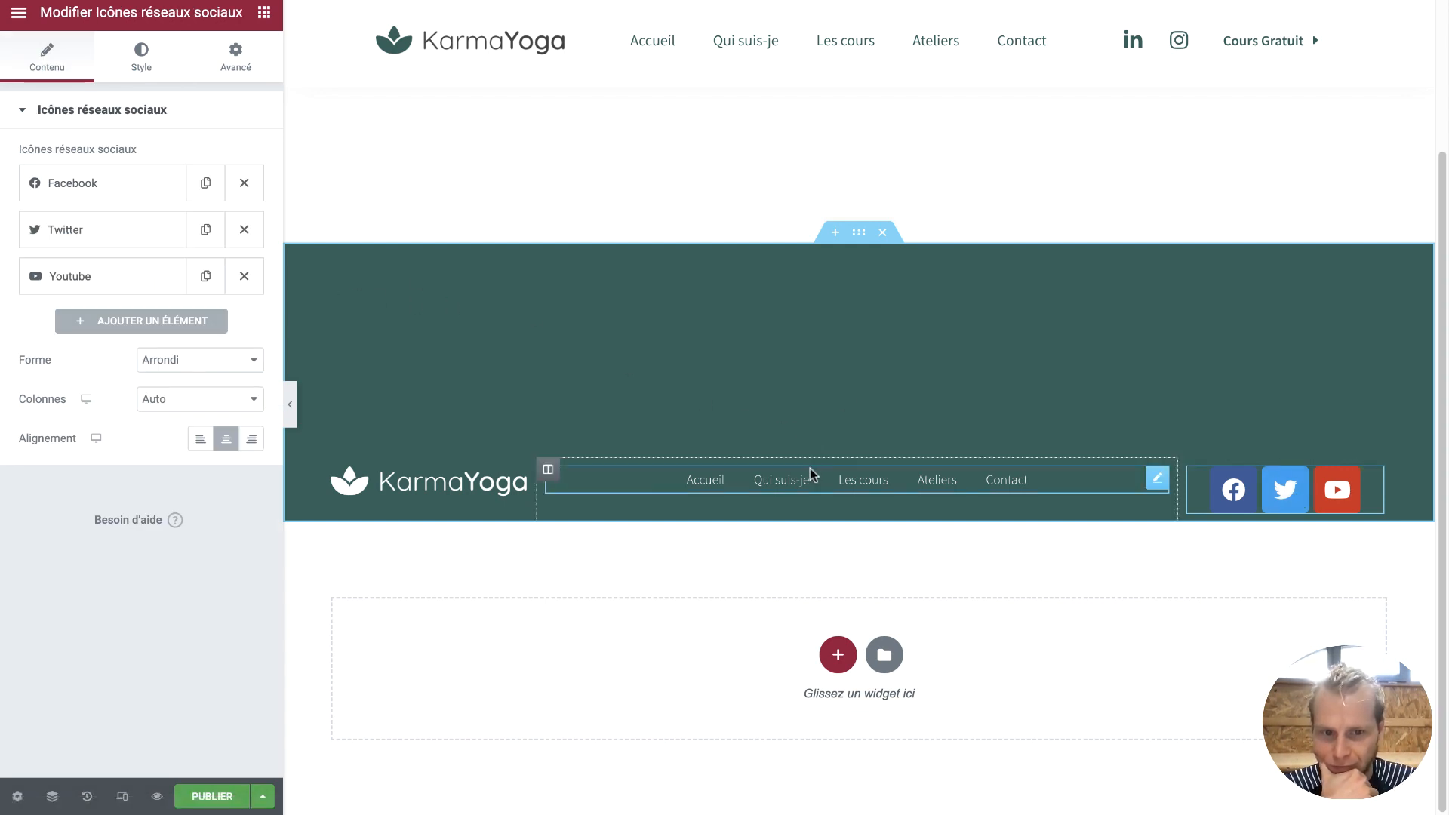
# Try bottom vertical alignment on the footer section, revert it to default, then select the logo column
pyautogui.click(857, 239)
pyautogui.click(73, 59)
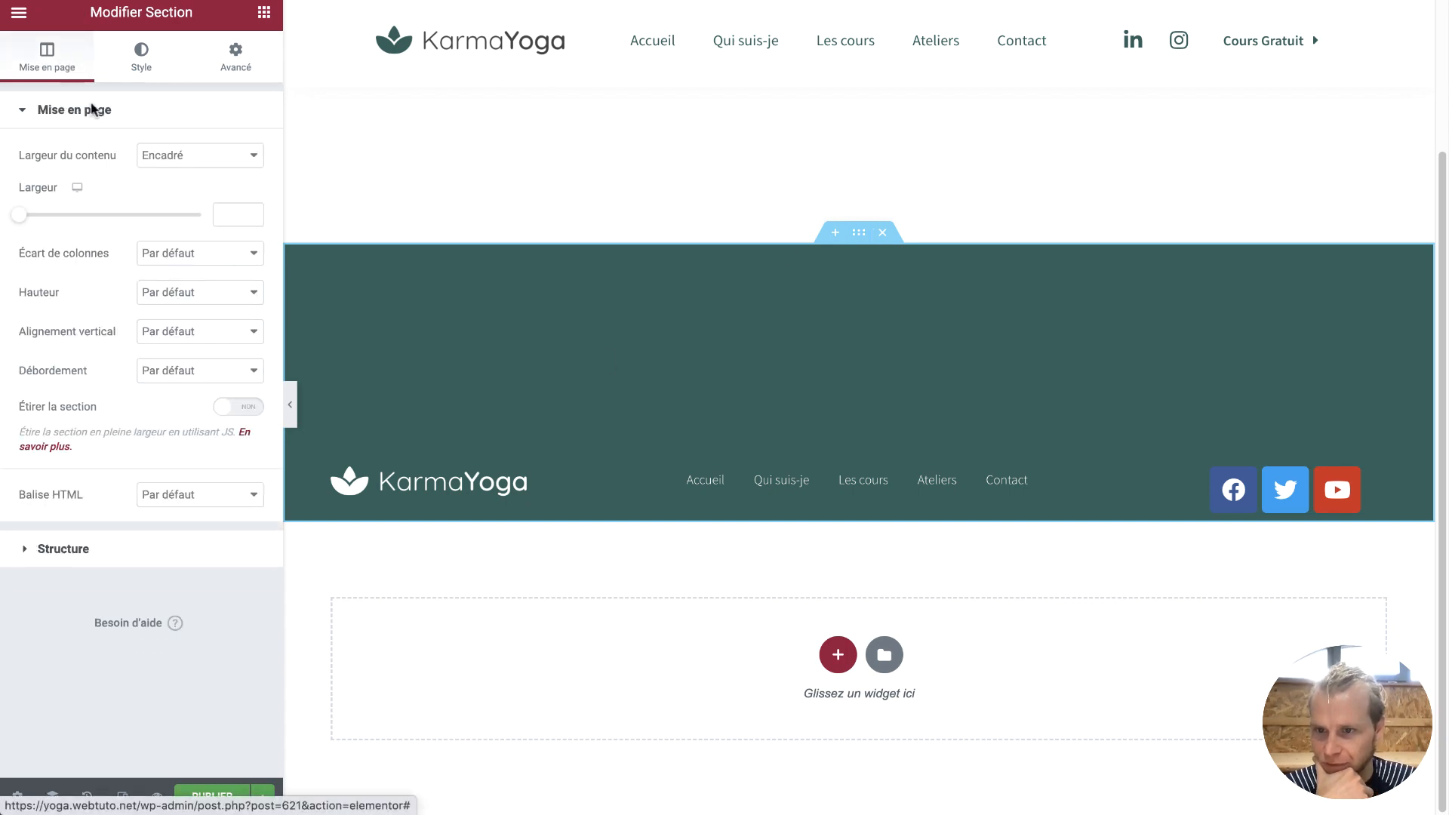
pyautogui.click(208, 332)
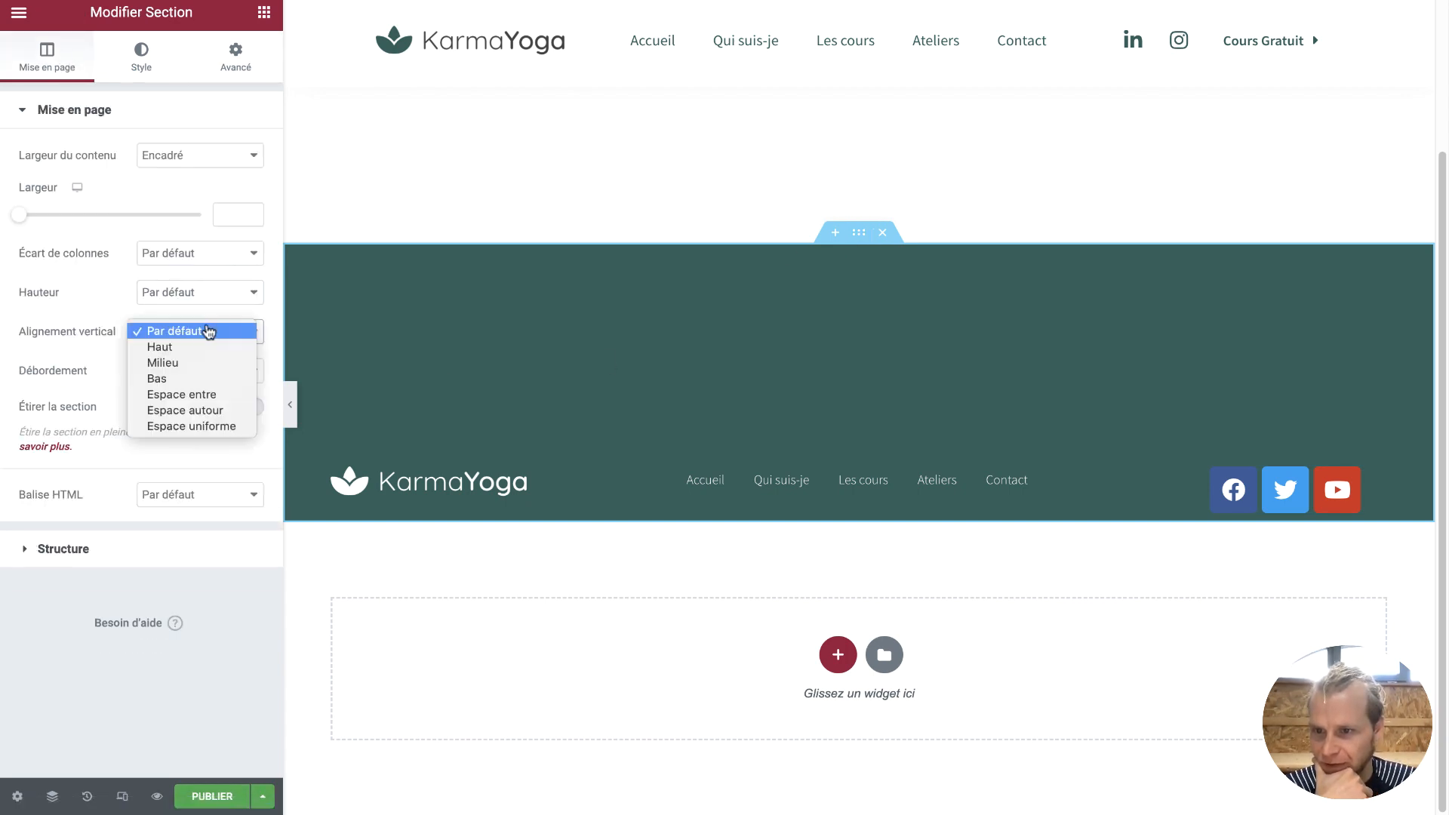
pyautogui.click(204, 380)
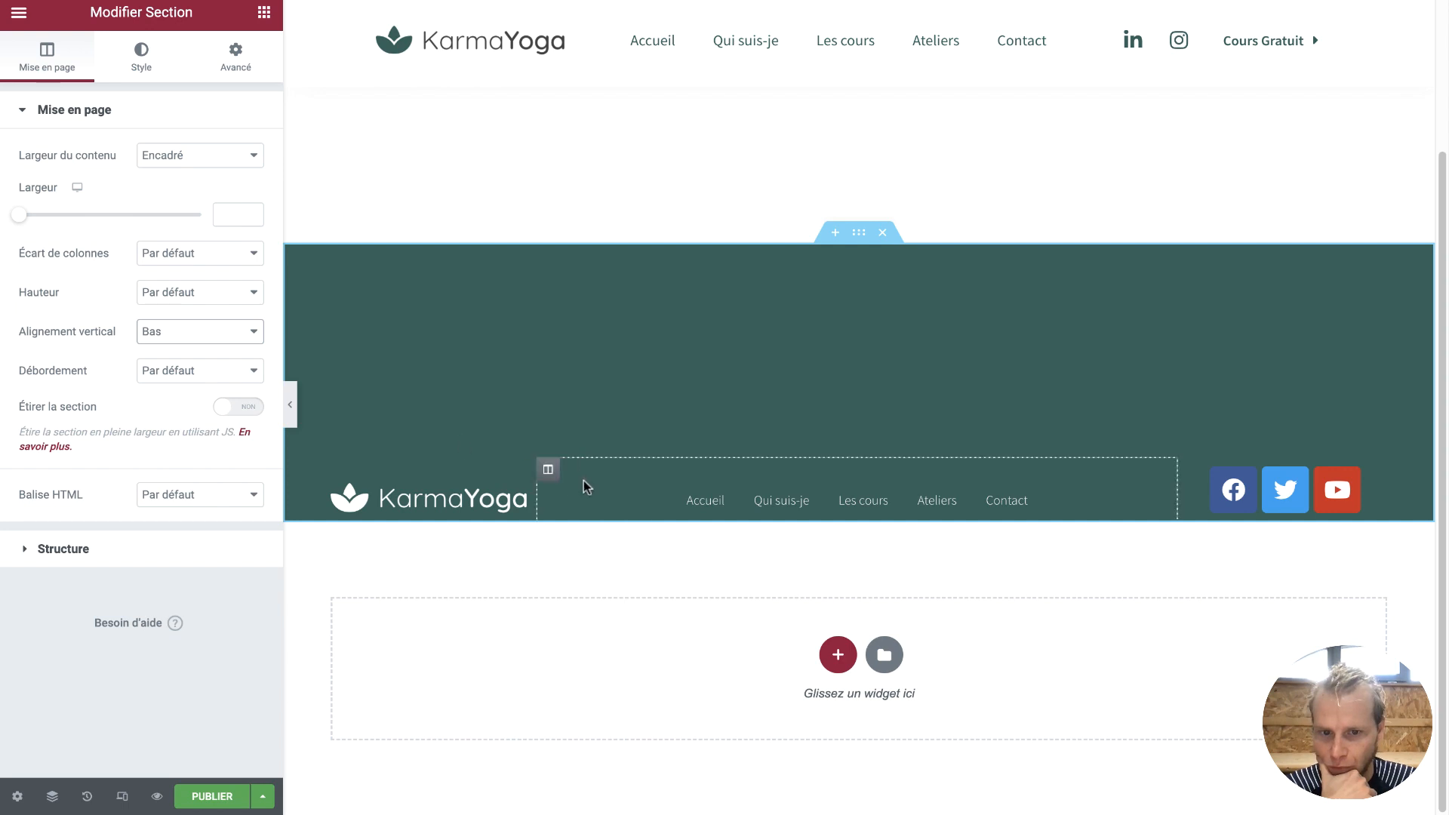
pyautogui.click(209, 337)
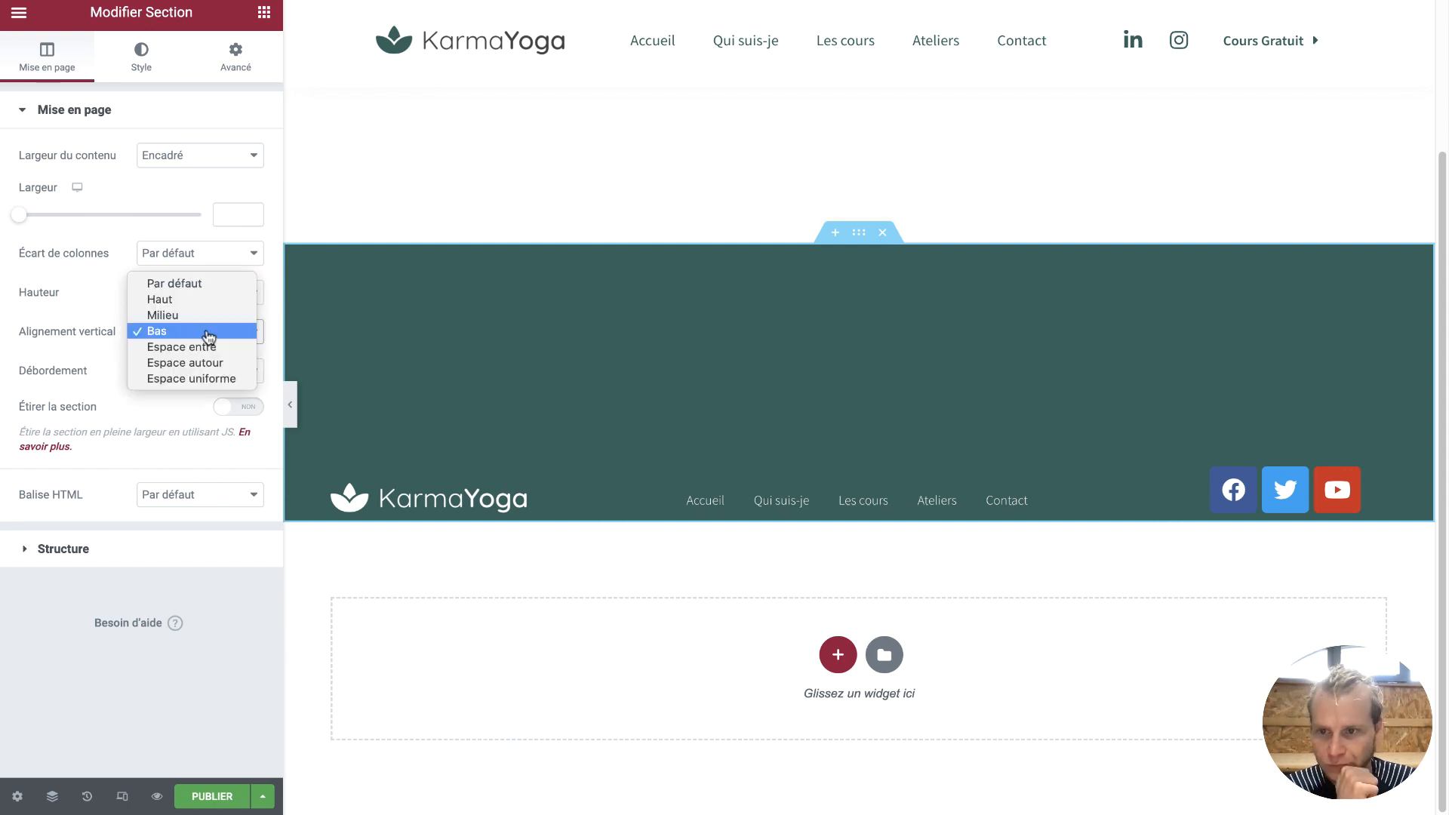
pyautogui.click(207, 284)
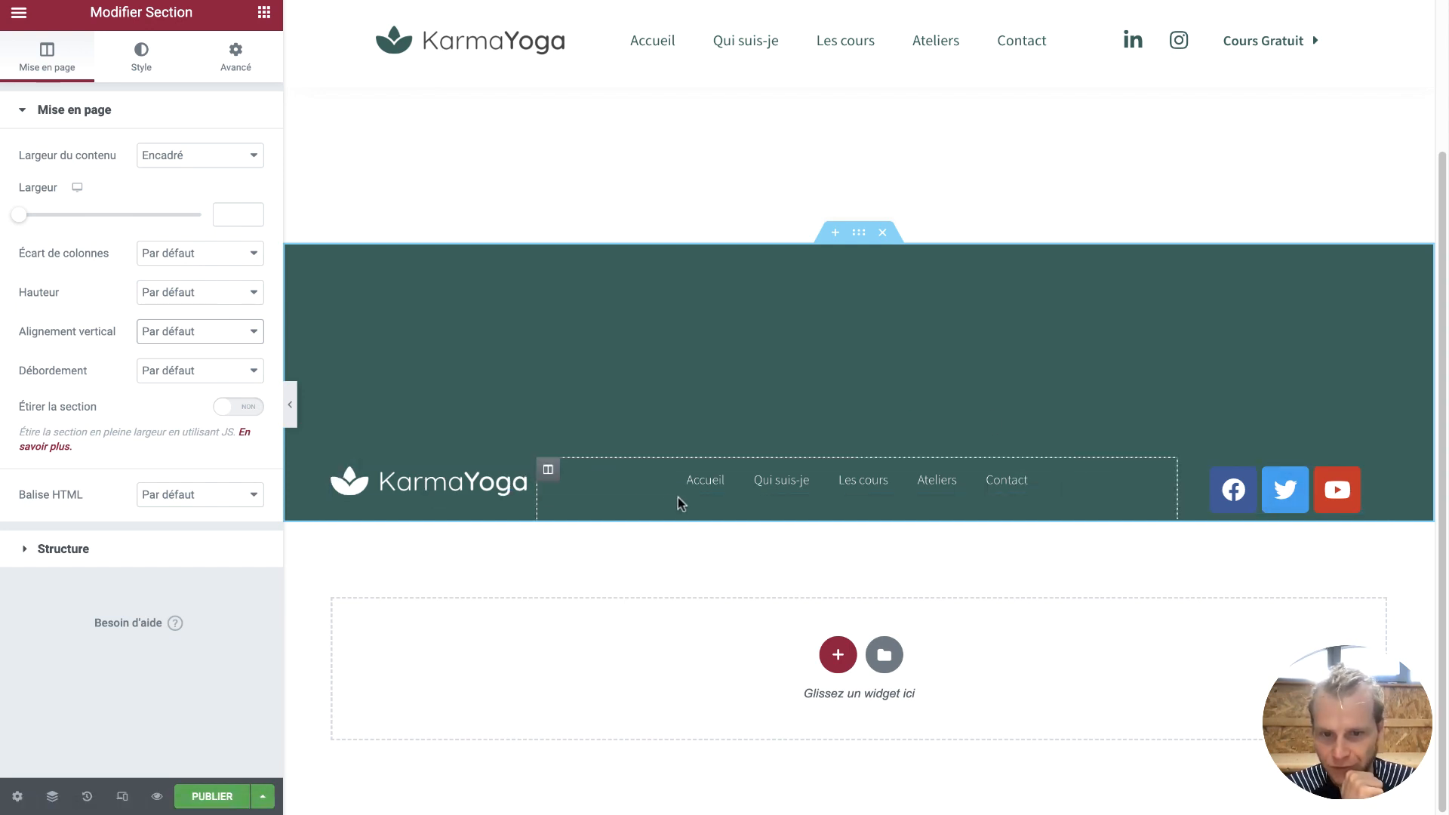
pyautogui.click(333, 469)
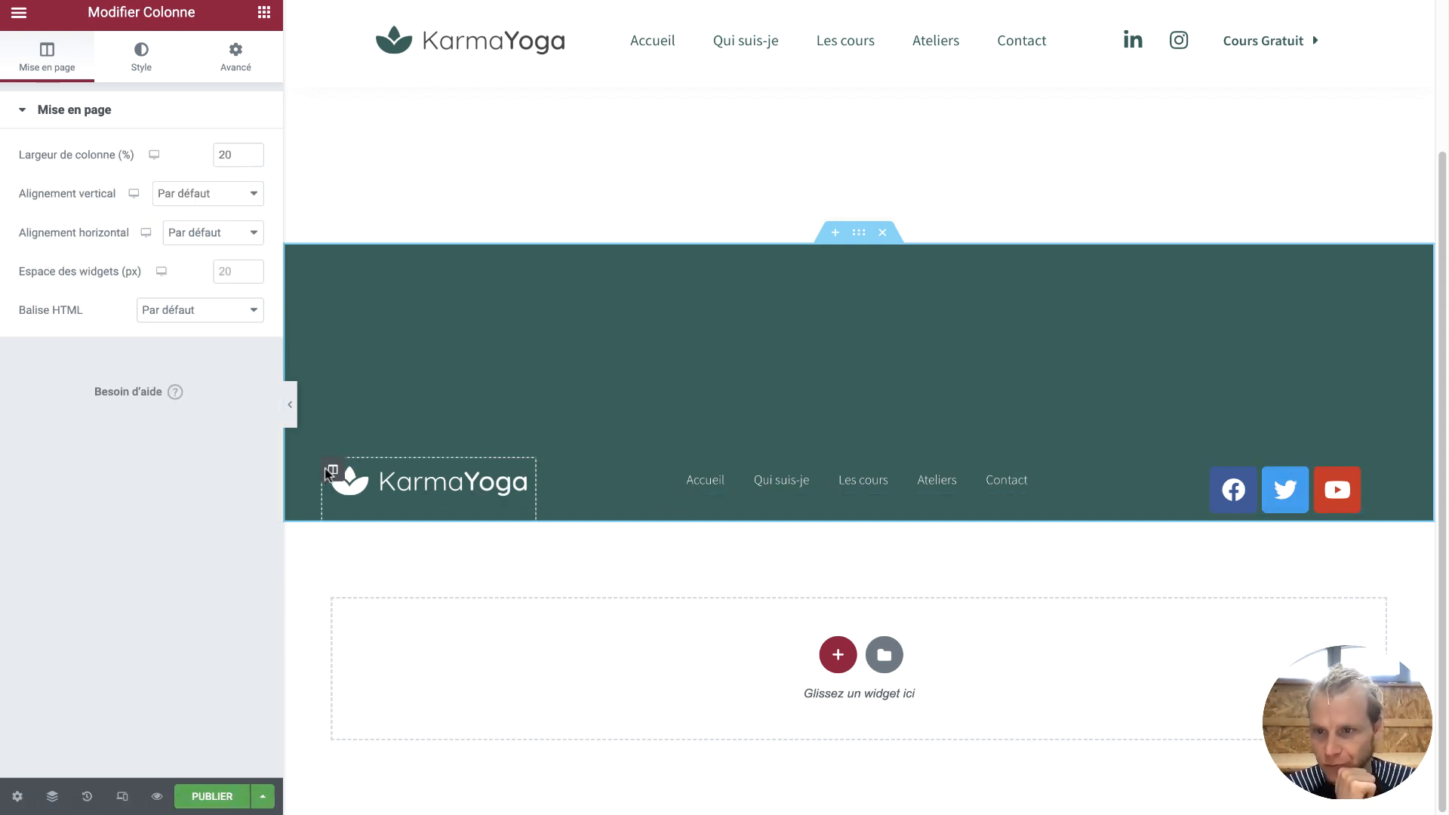
# Set the logo column's vertical alignment to Milieu and horizontal alignment to Début
pyautogui.click(184, 205)
pyautogui.click(181, 225)
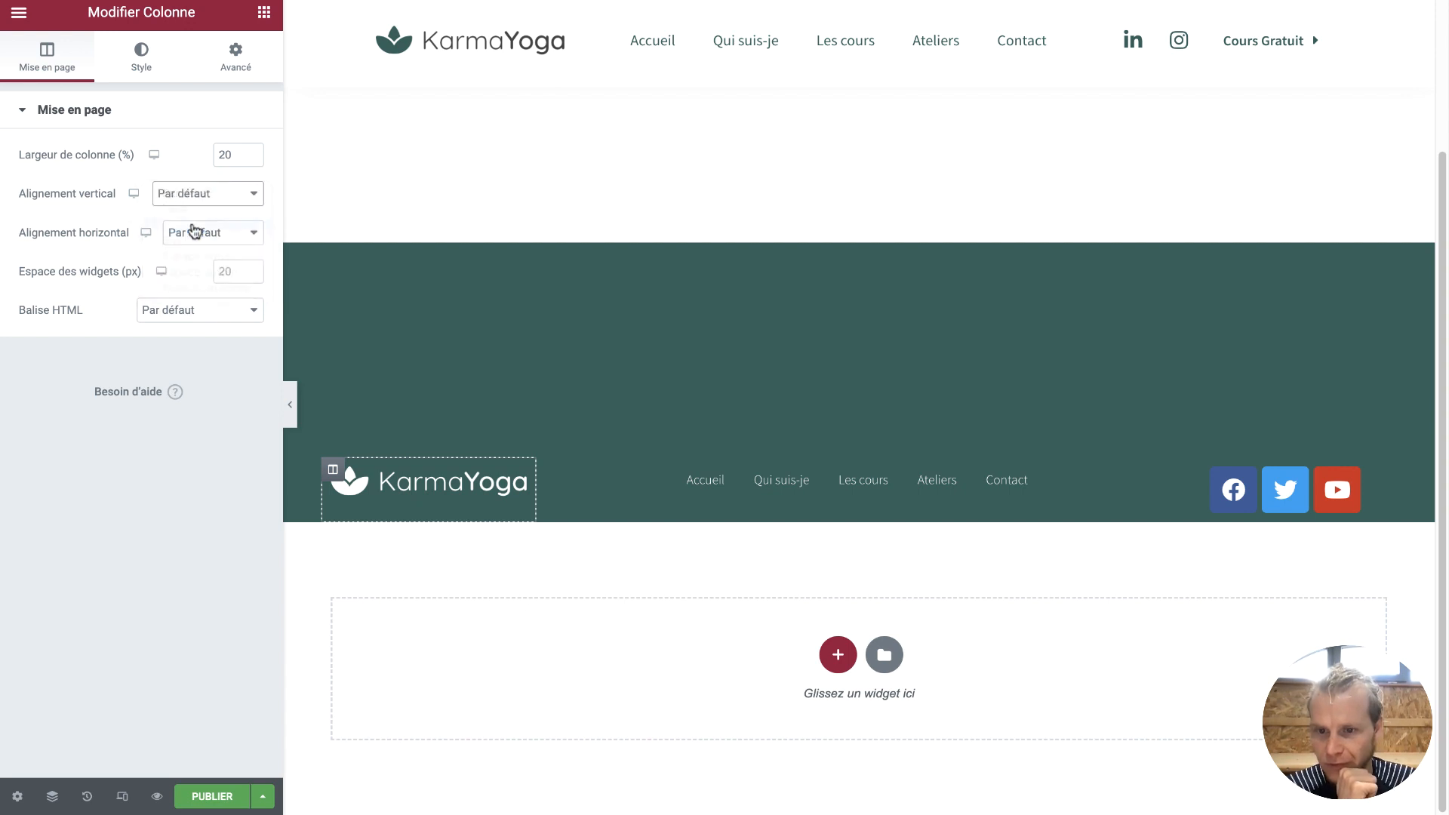
pyautogui.click(218, 246)
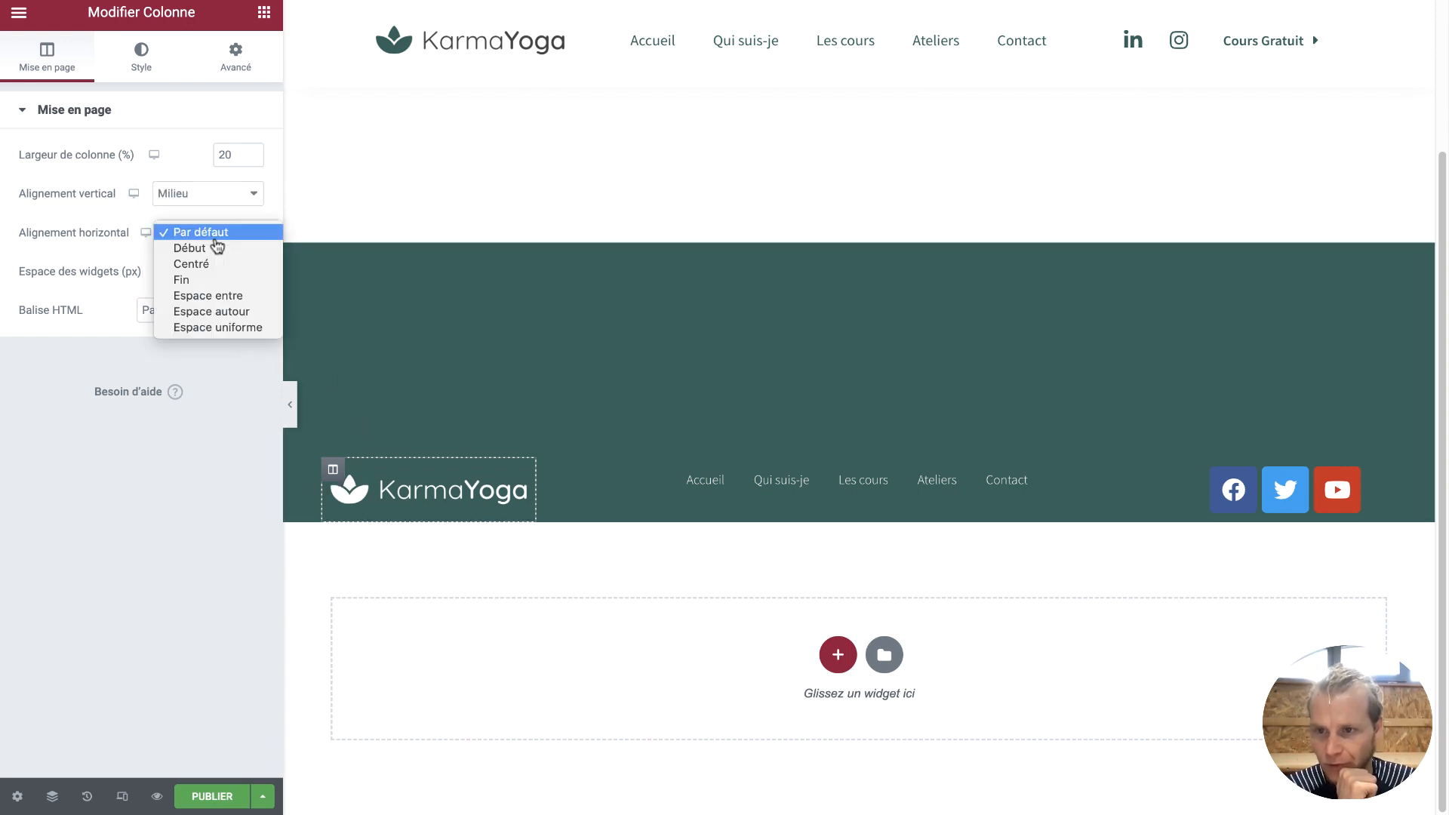
pyautogui.click(218, 249)
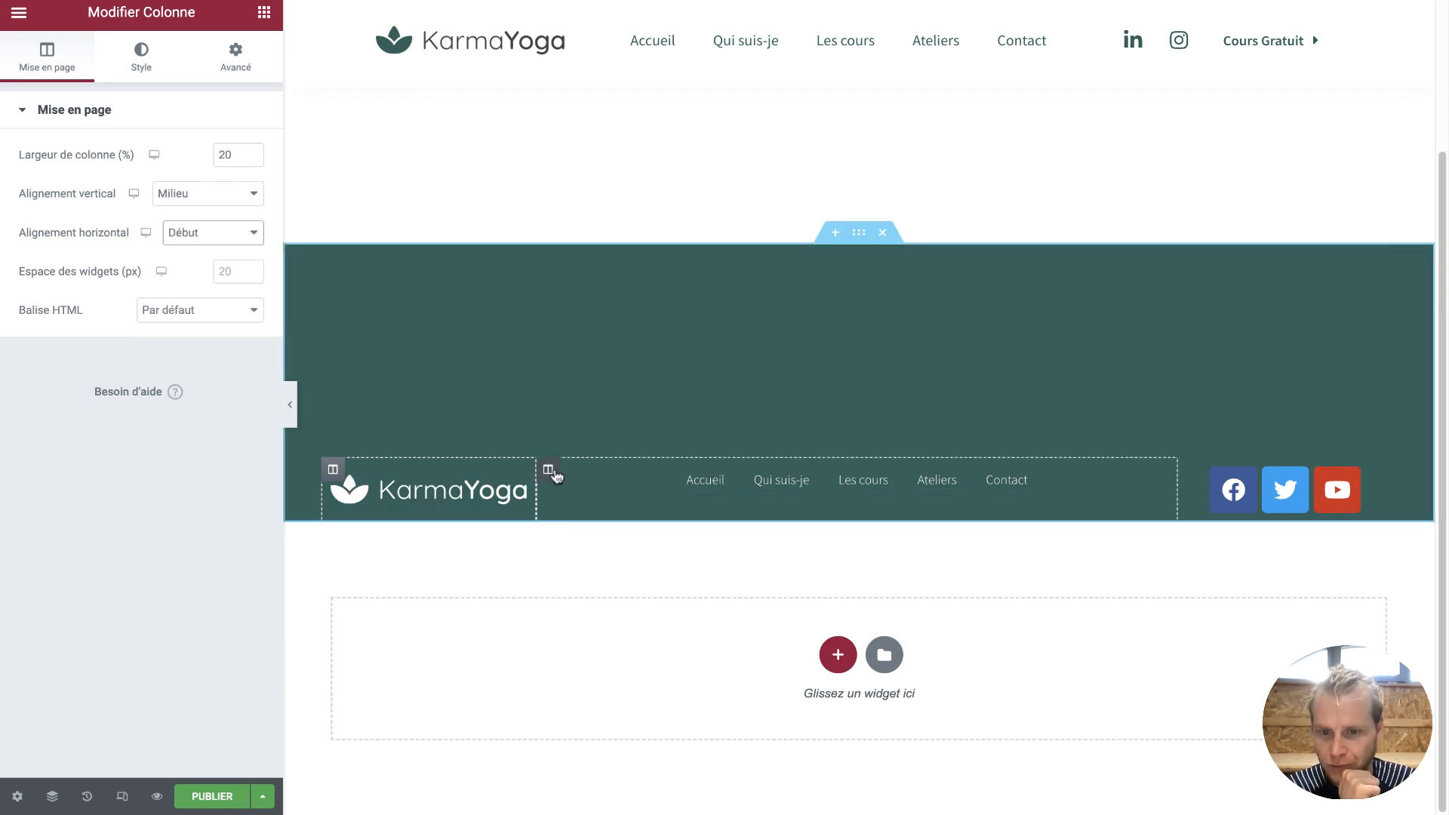
# Vertically centre the menu and social-icons columns, then bring up the social icons' Style settings
pyautogui.click(548, 470)
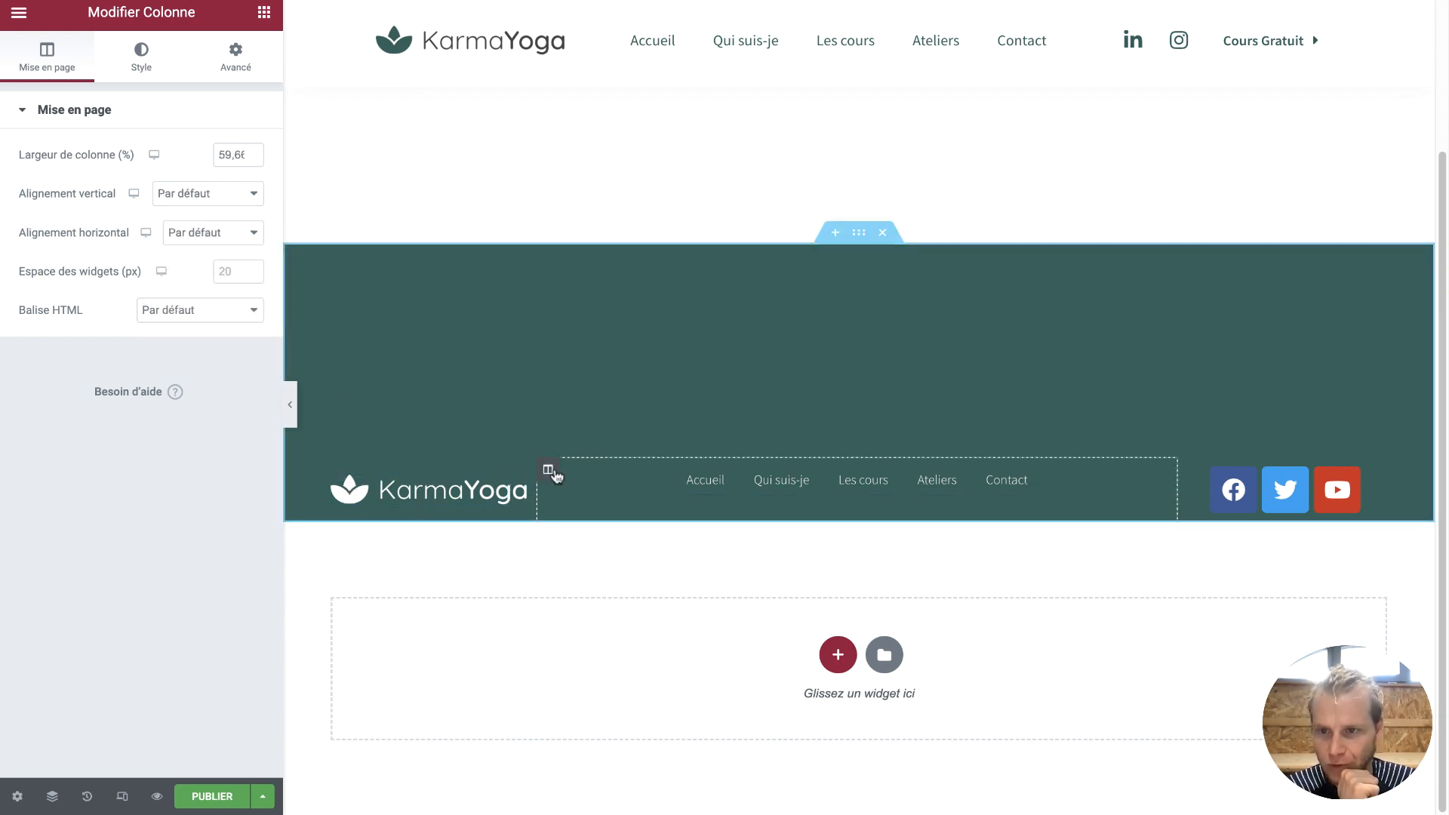
pyautogui.click(230, 196)
pyautogui.click(216, 223)
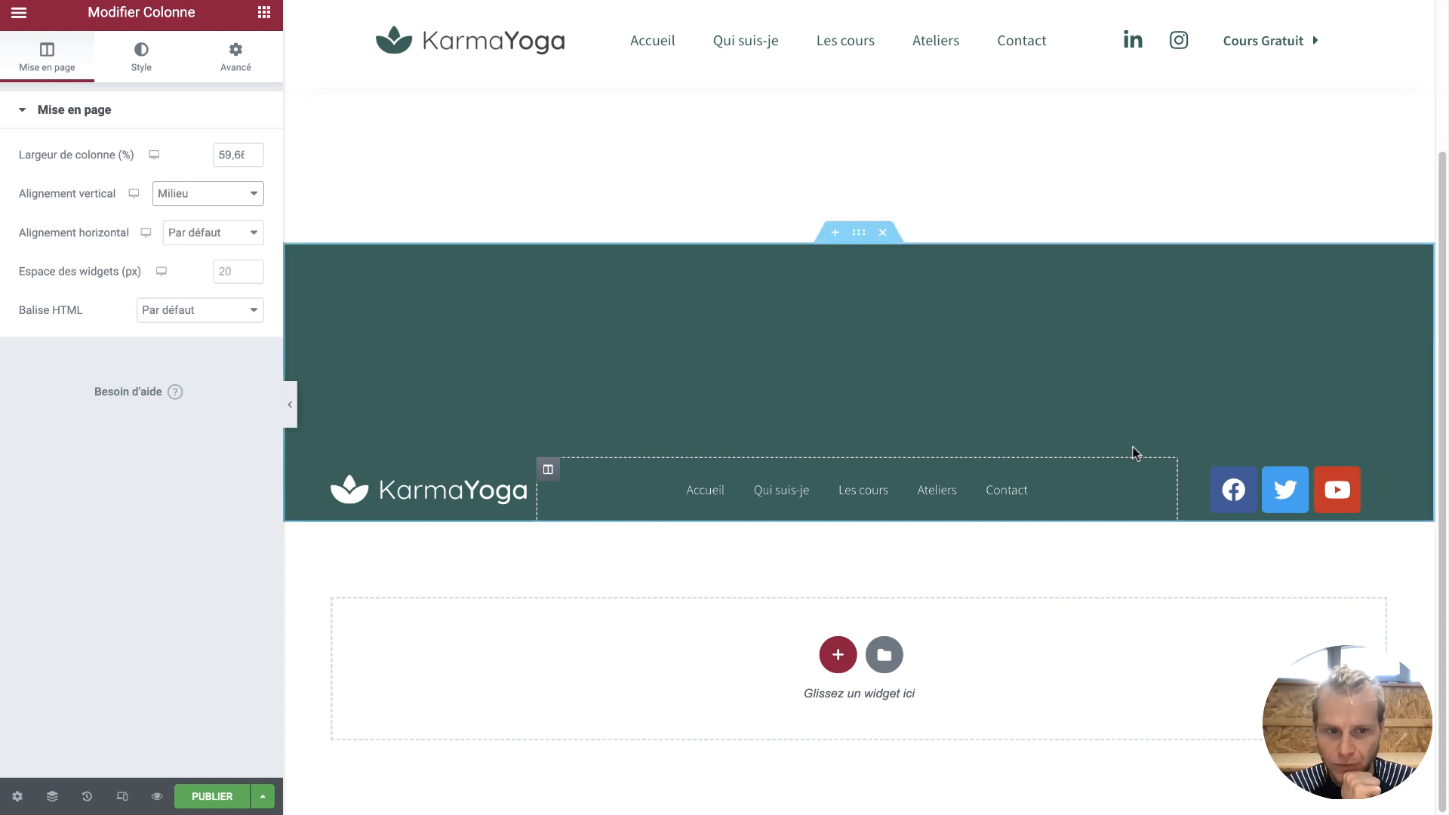
pyautogui.click(1190, 470)
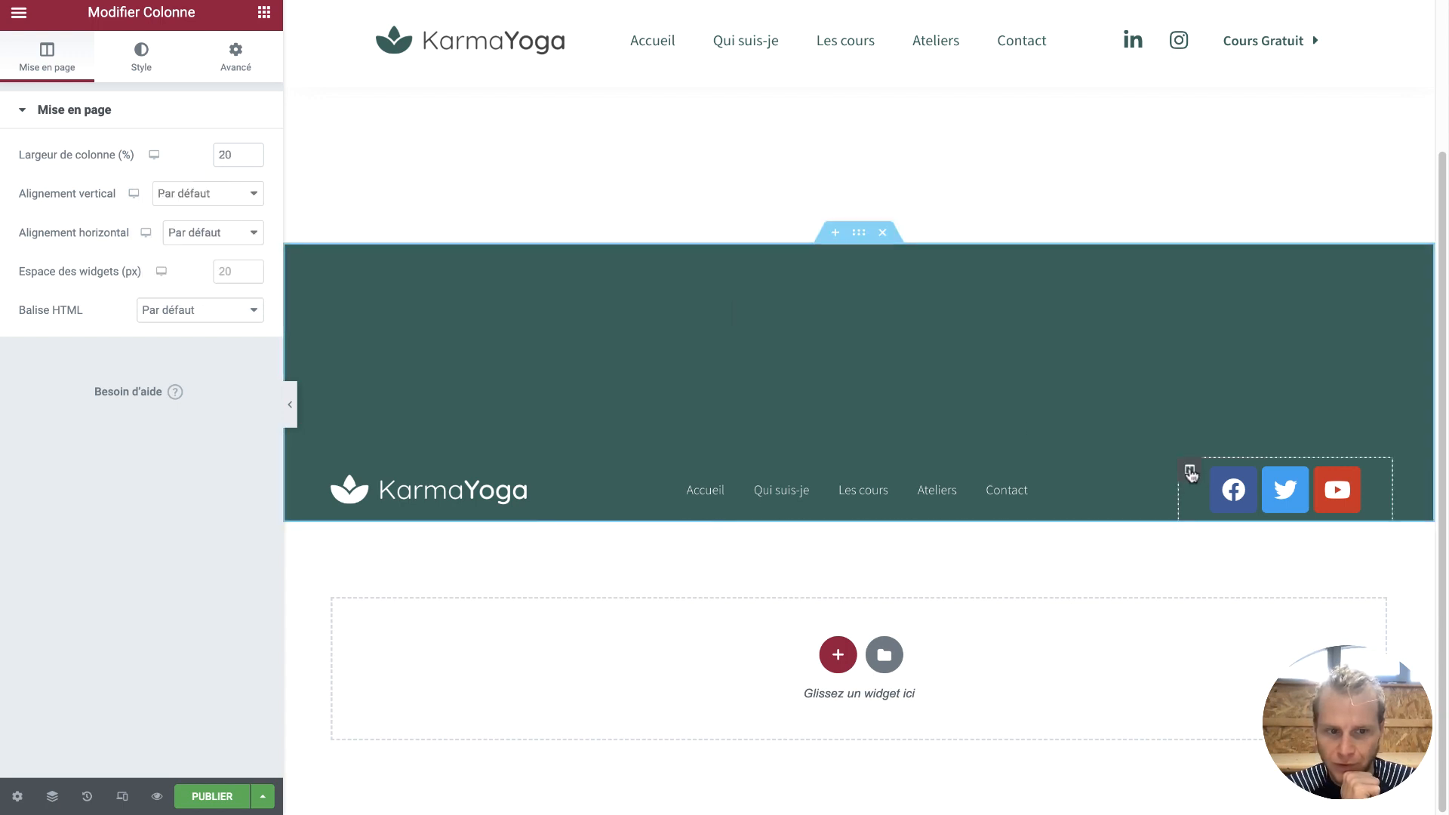
pyautogui.click(257, 200)
pyautogui.click(219, 223)
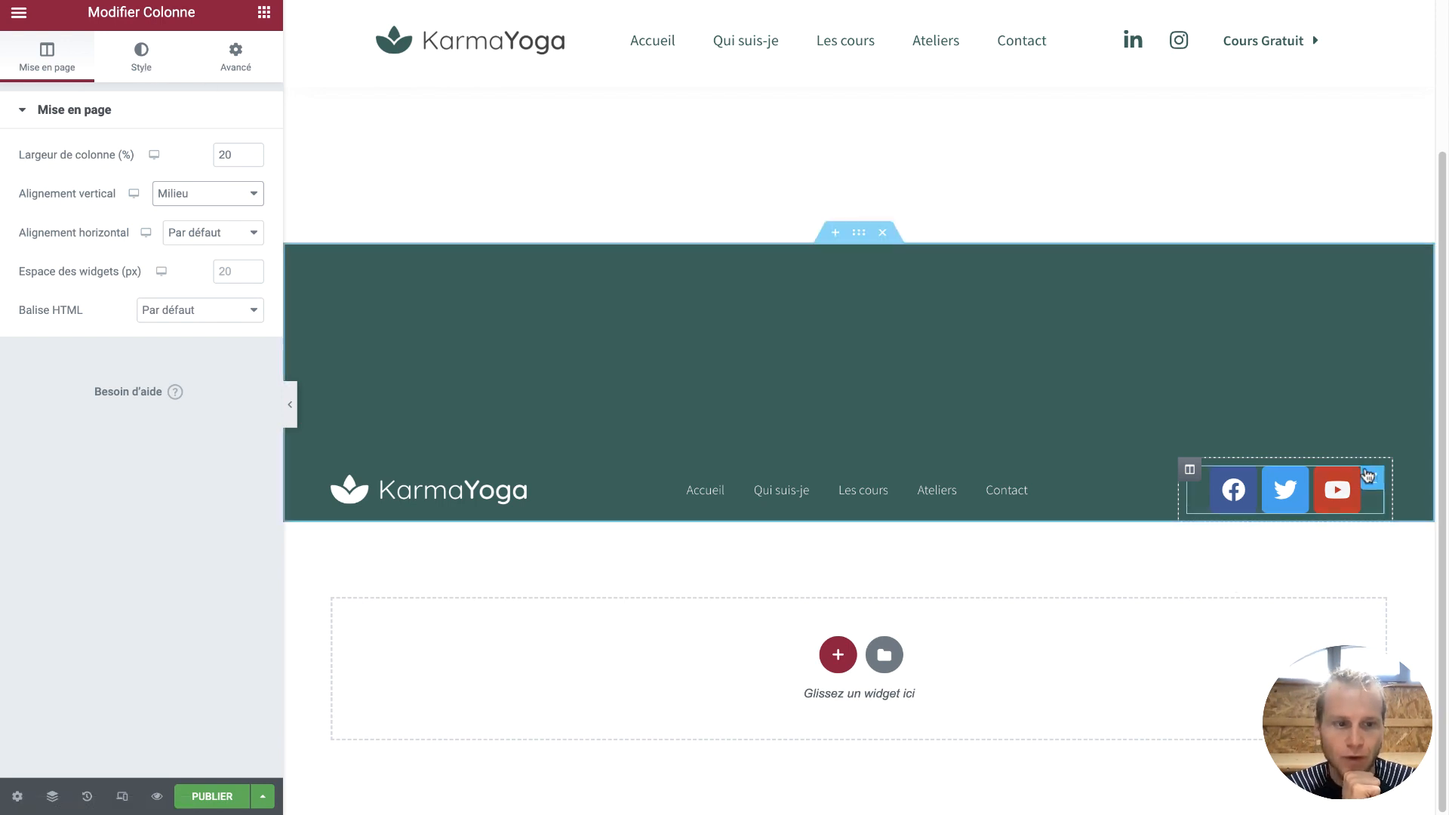
pyautogui.click(1372, 478)
pyautogui.click(143, 71)
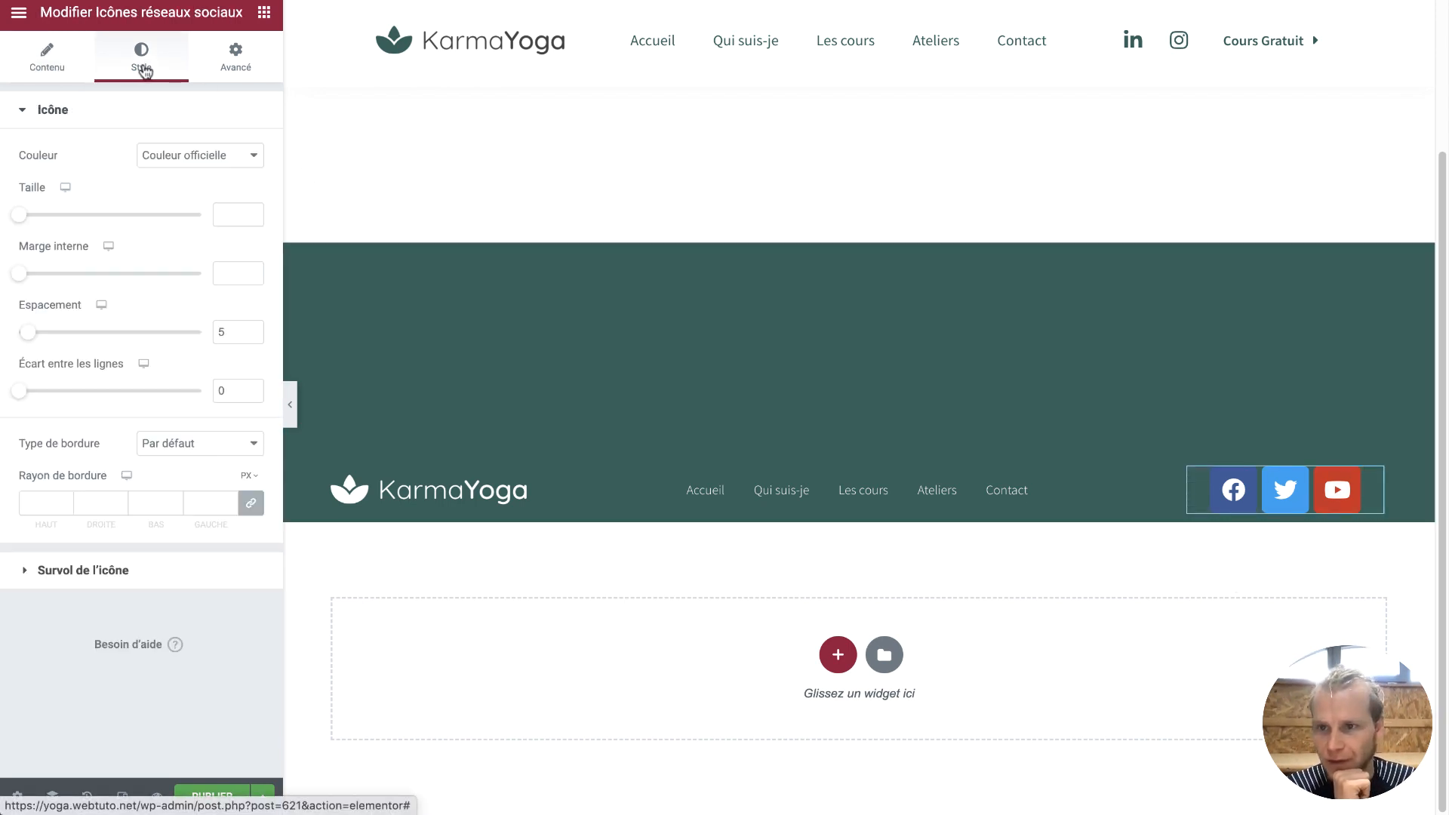
# Switch icon colours to Personnalisé with white secondary colour and a fully transparent primary colour
pyautogui.click(181, 125)
pyautogui.click(178, 114)
pyautogui.click(189, 153)
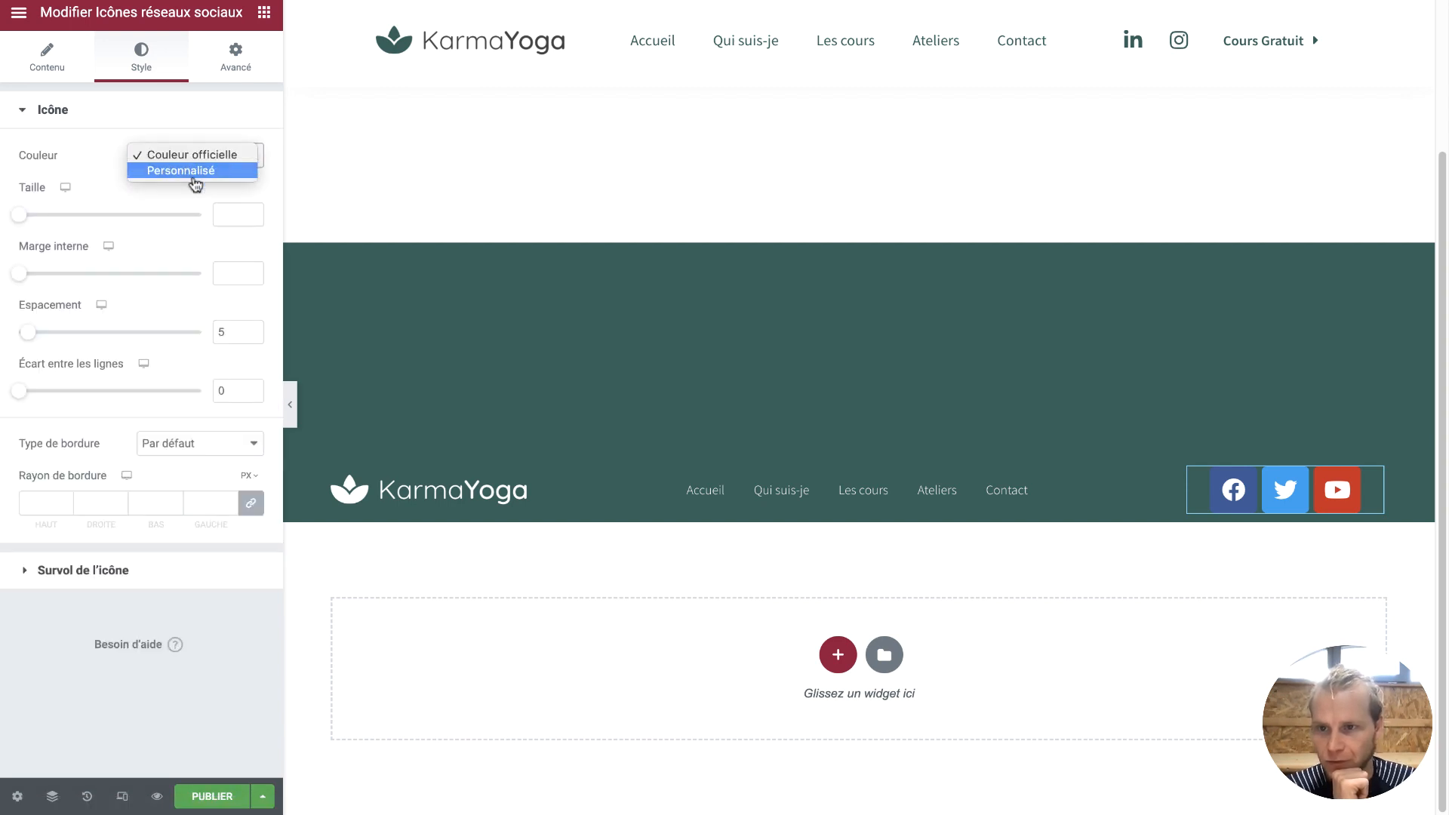
pyautogui.click(181, 170)
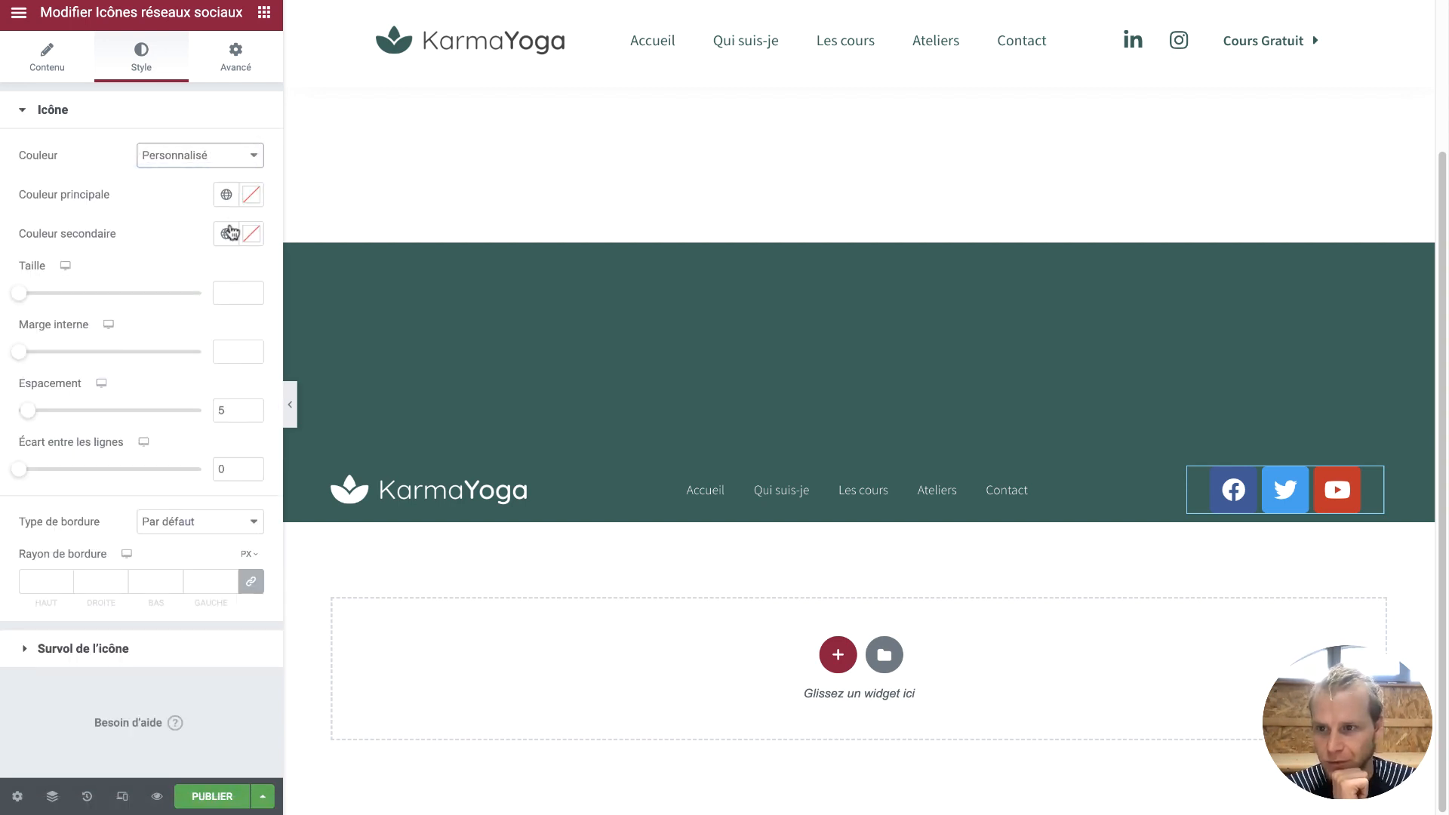
pyautogui.click(251, 194)
pyautogui.moveTo(46, 275); pyautogui.dragTo(1, 261)
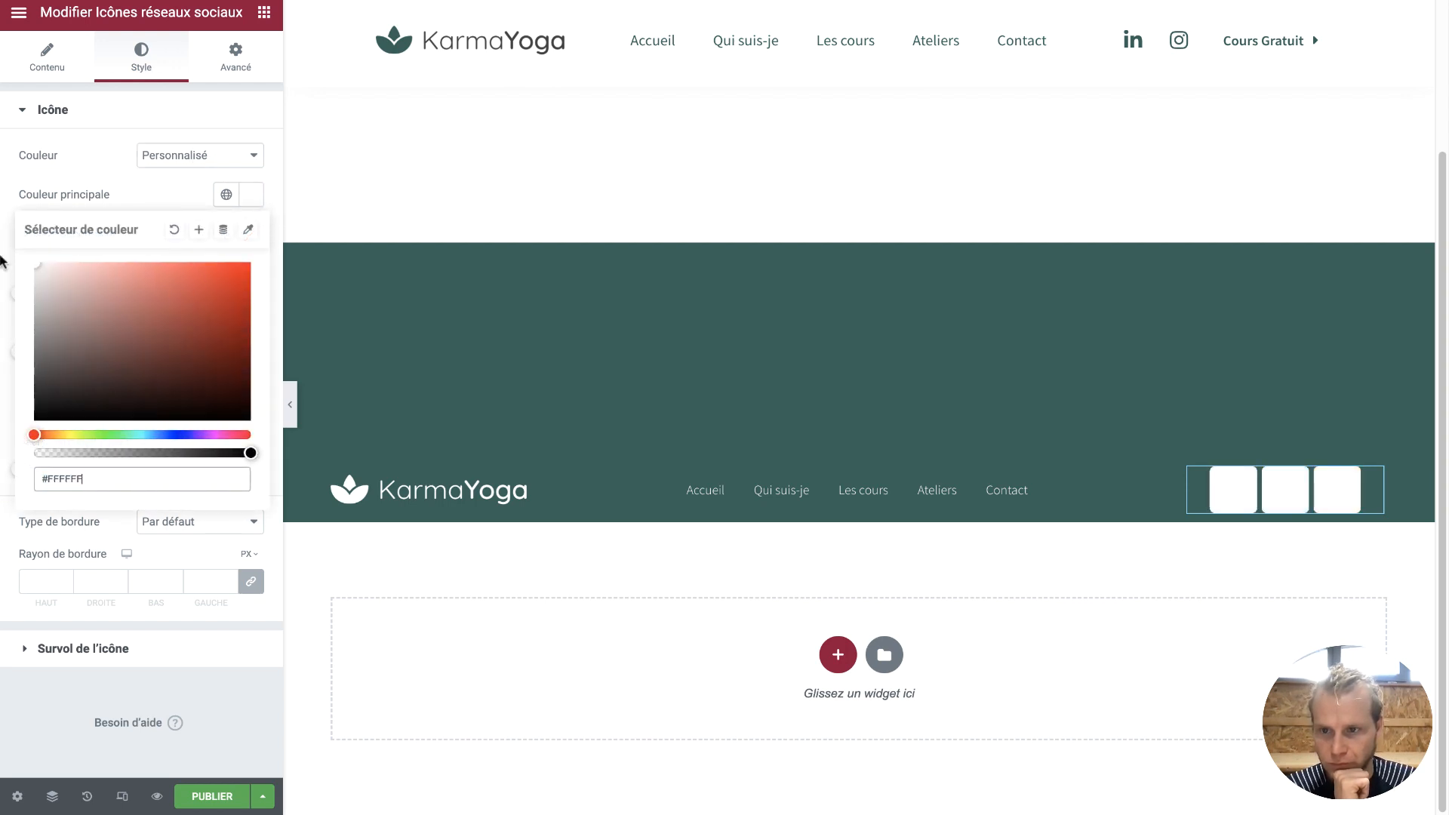
pyautogui.click(139, 195)
pyautogui.click(251, 237)
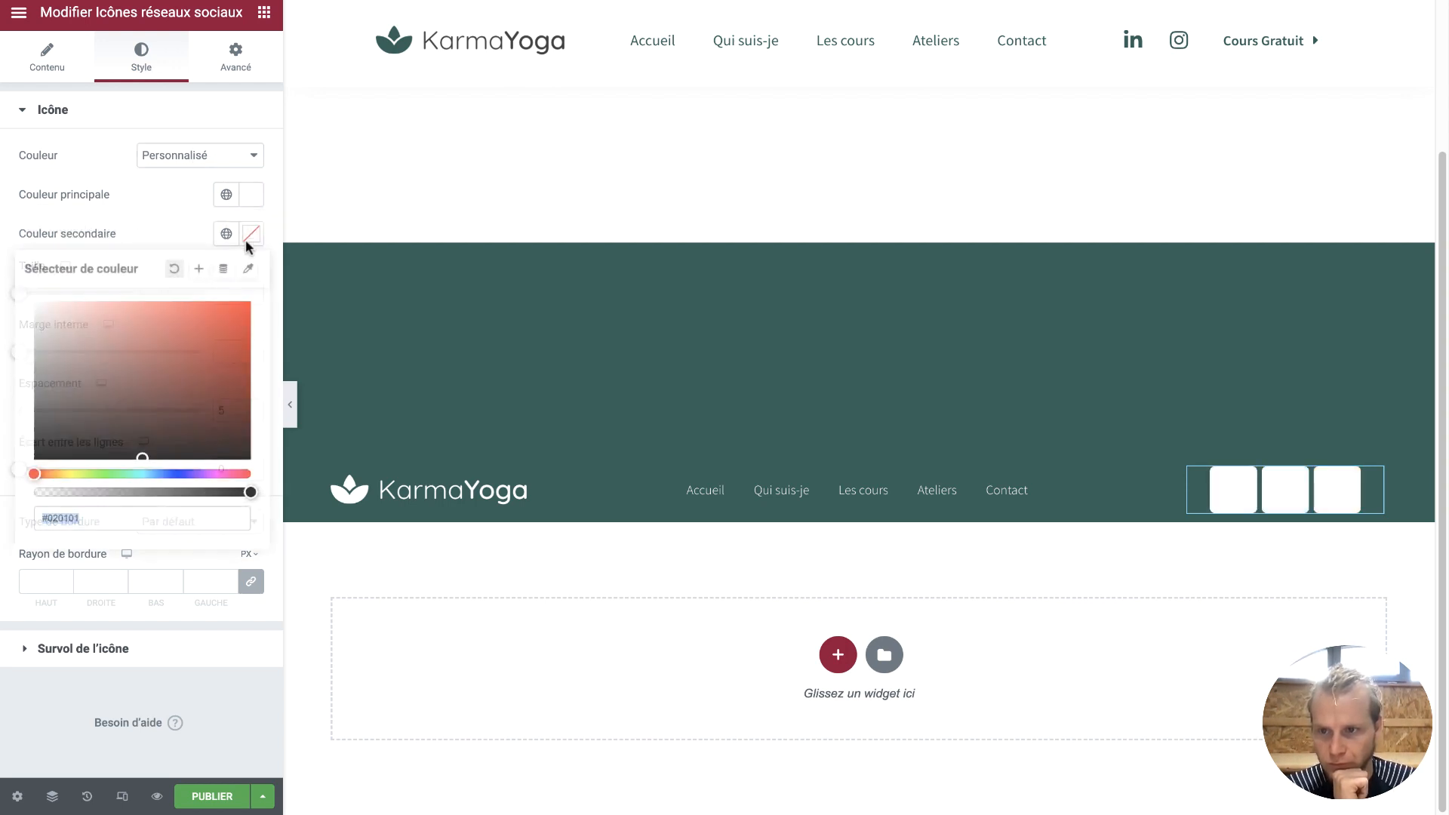
pyautogui.click(156, 324)
pyautogui.moveTo(155, 324); pyautogui.dragTo(22, 302)
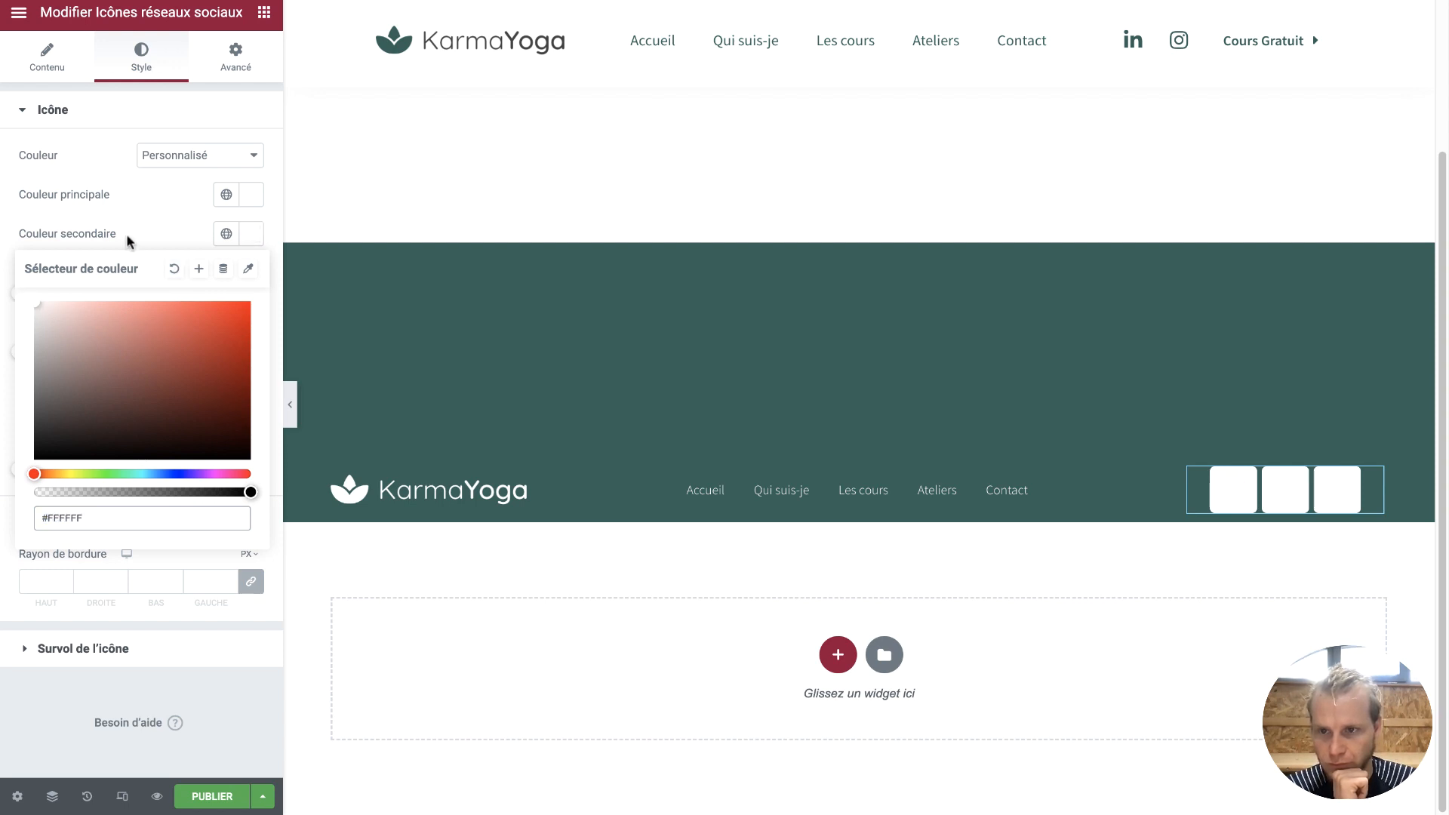
pyautogui.click(251, 195)
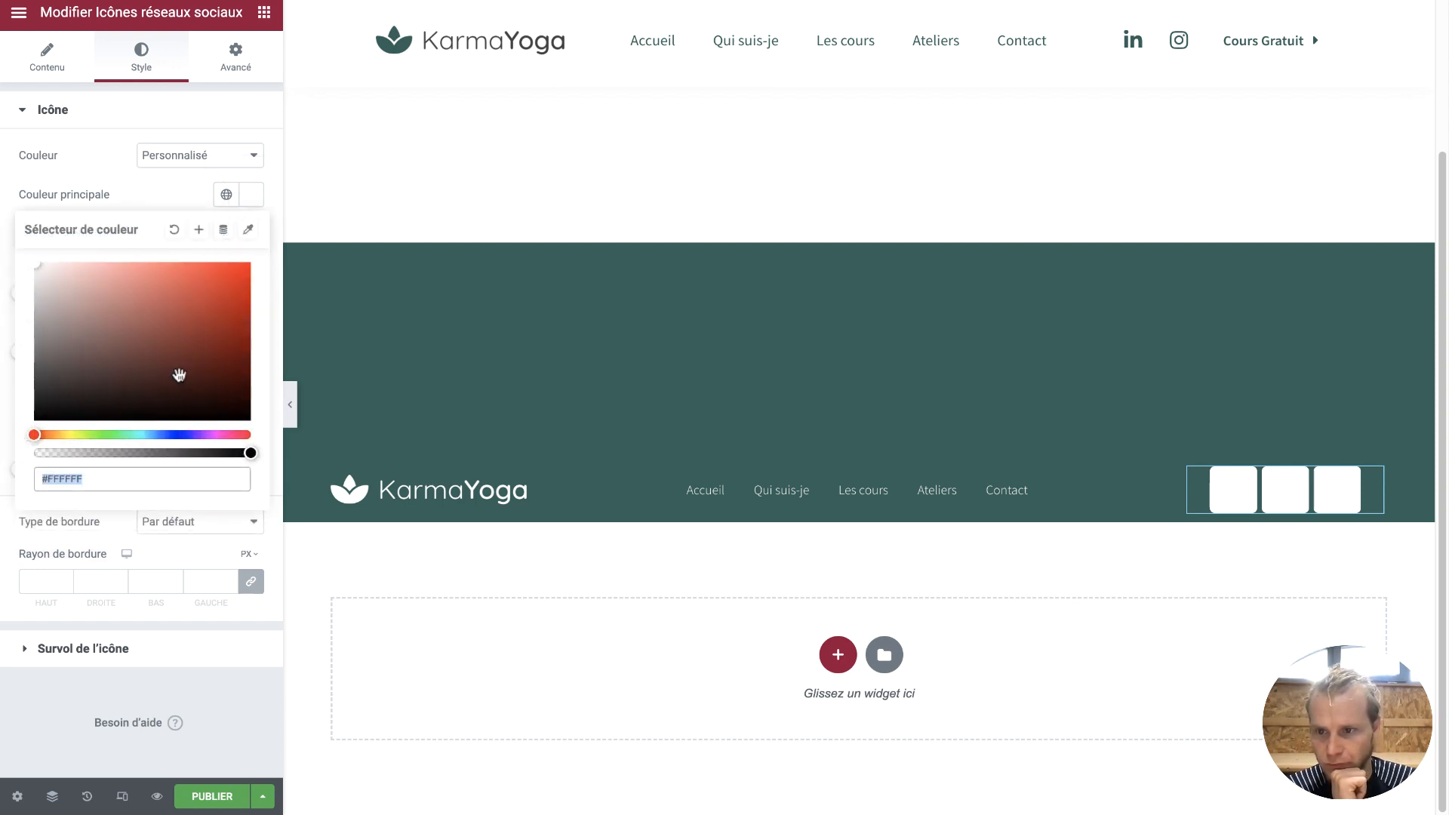
pyautogui.moveTo(159, 453); pyautogui.dragTo(13, 456)
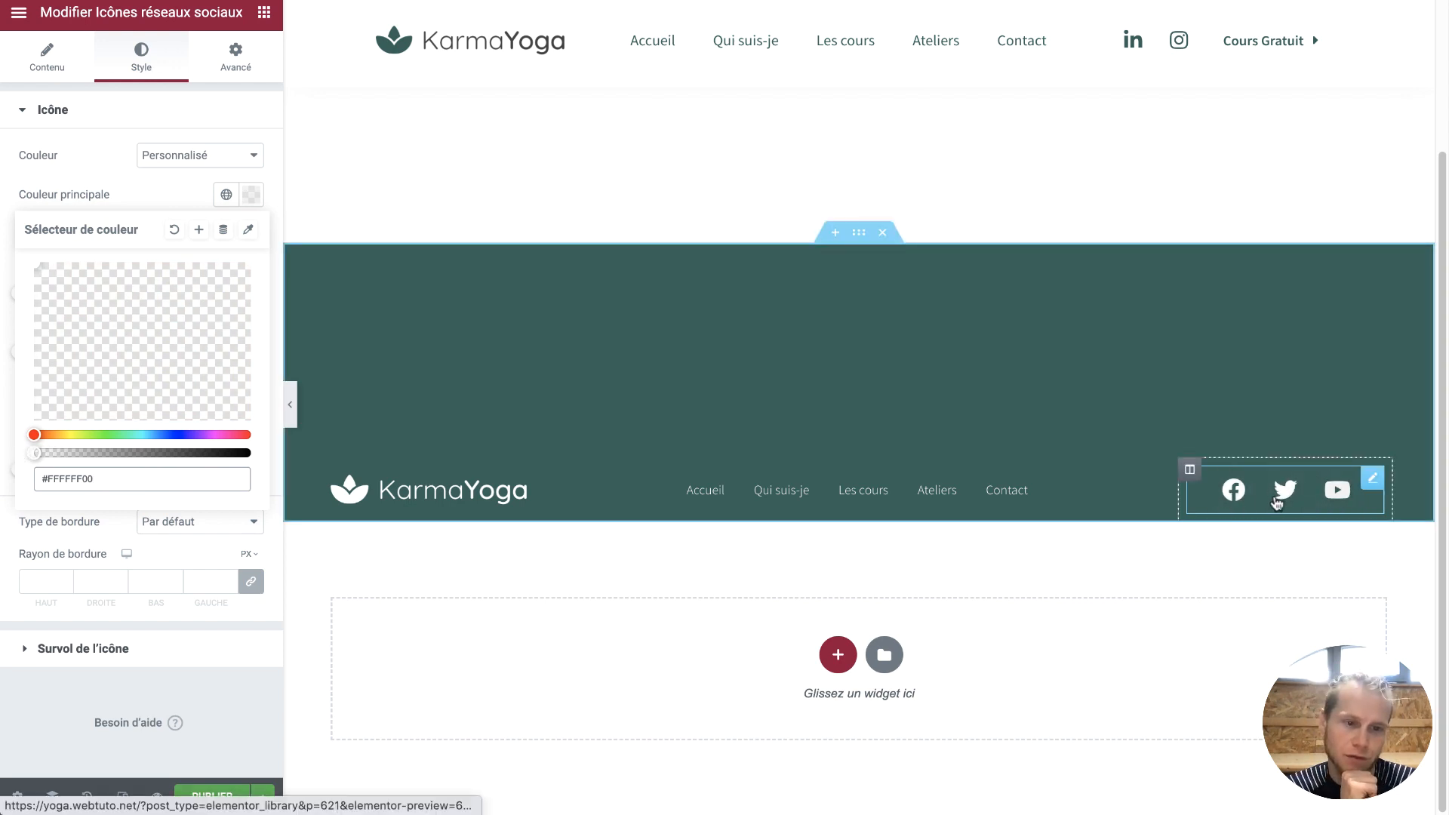
pyautogui.click(169, 205)
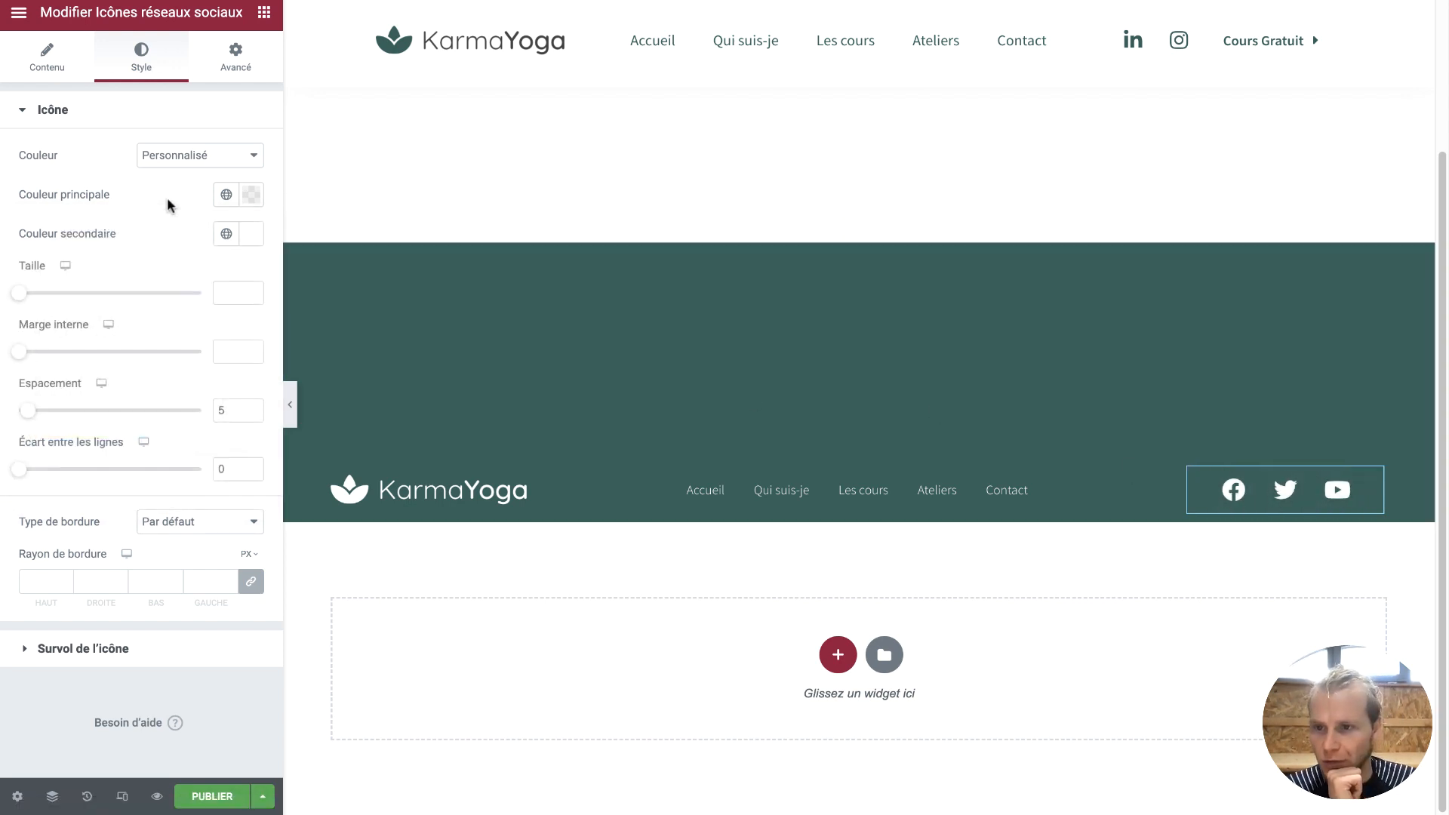
# Set the social icon size to 21
pyautogui.moveTo(15, 299); pyautogui.dragTo(33, 300)
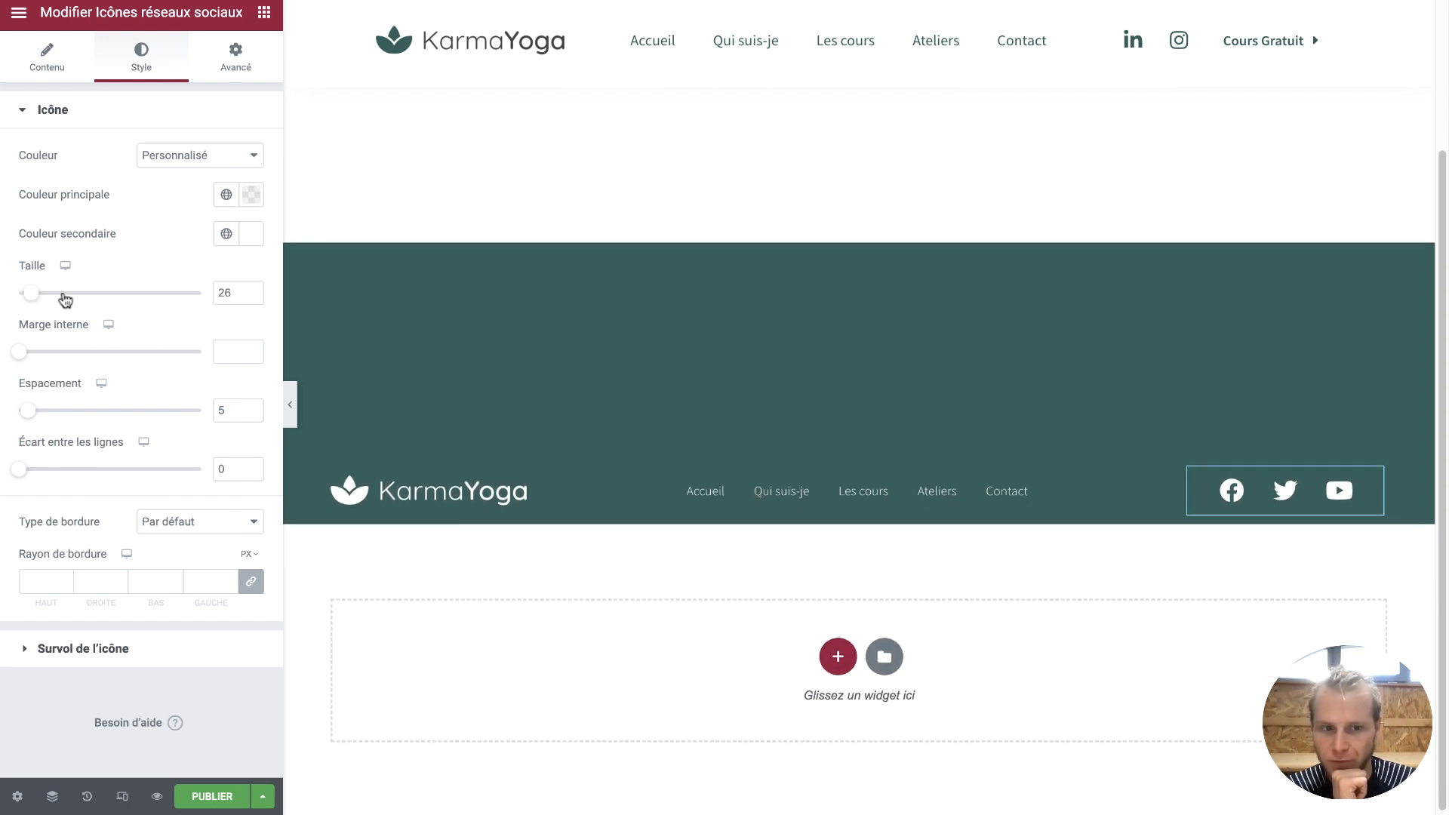
pyautogui.click(252, 297)
pyautogui.click(252, 298)
pyautogui.click(252, 297)
pyautogui.click(252, 297)
pyautogui.click(252, 298)
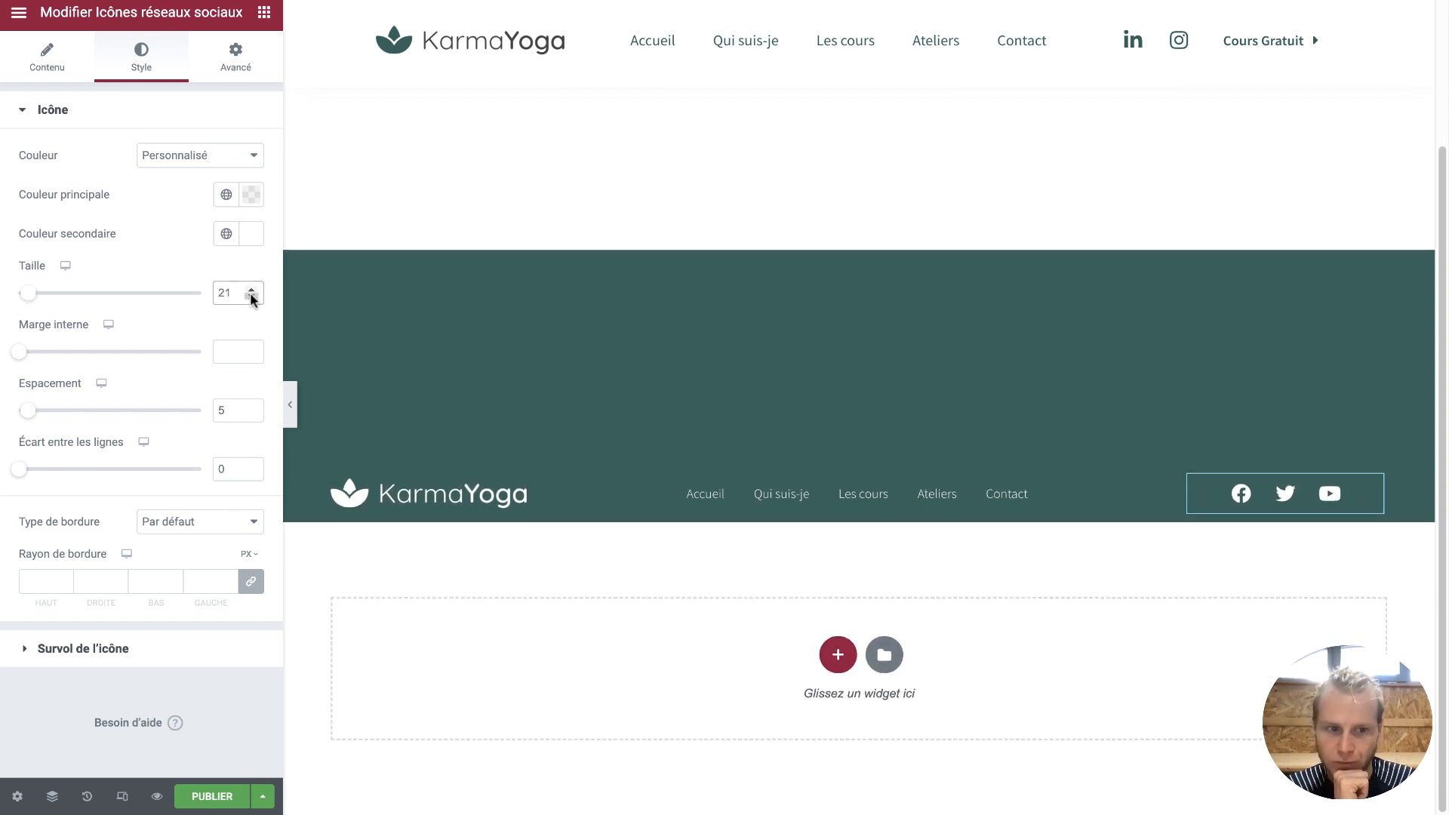
pyautogui.click(252, 298)
# Remove the Facebook icon and add a LinkedIn icon from the icon library
pyautogui.click(58, 58)
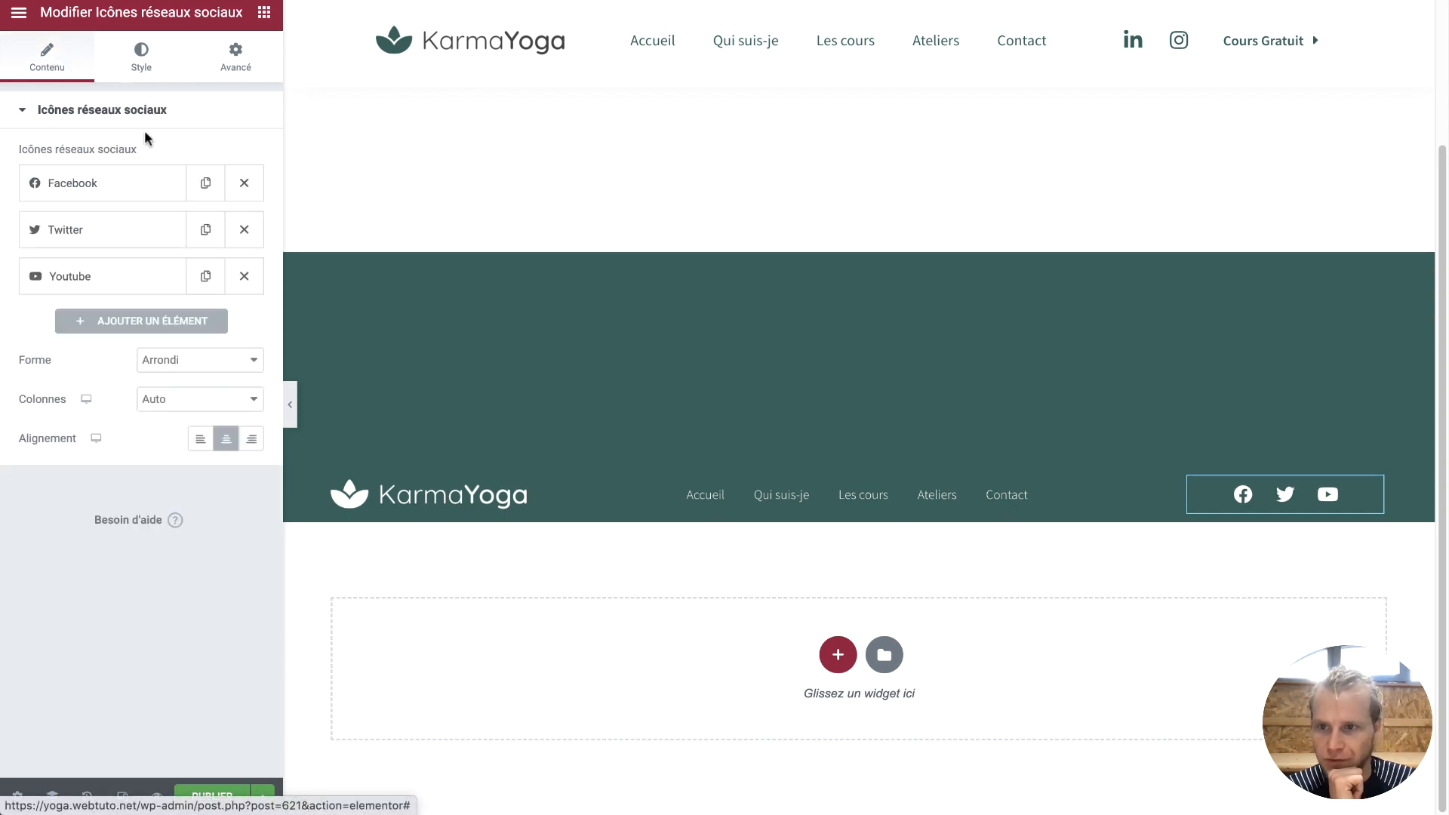
pyautogui.click(245, 185)
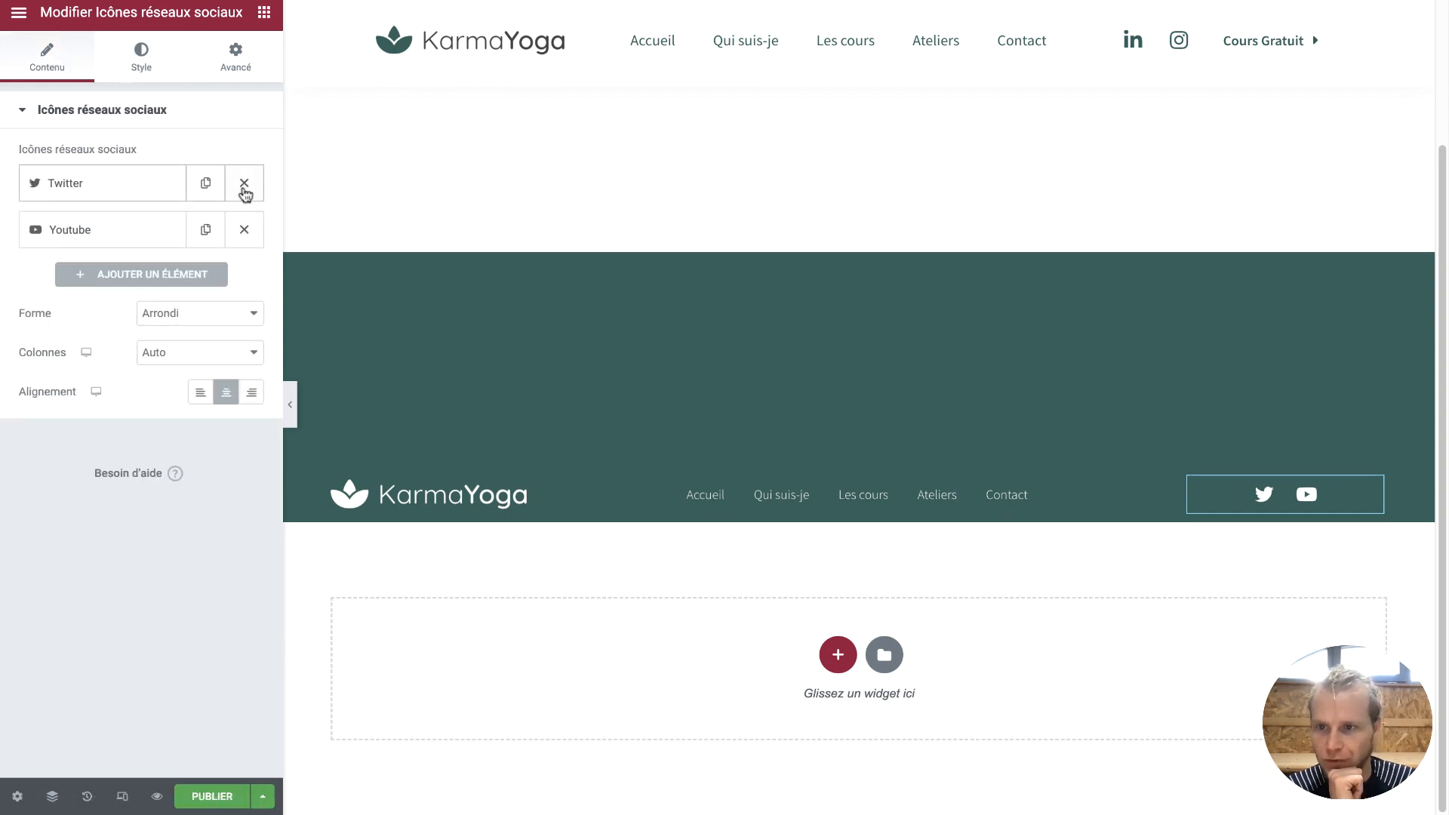
pyautogui.click(165, 265)
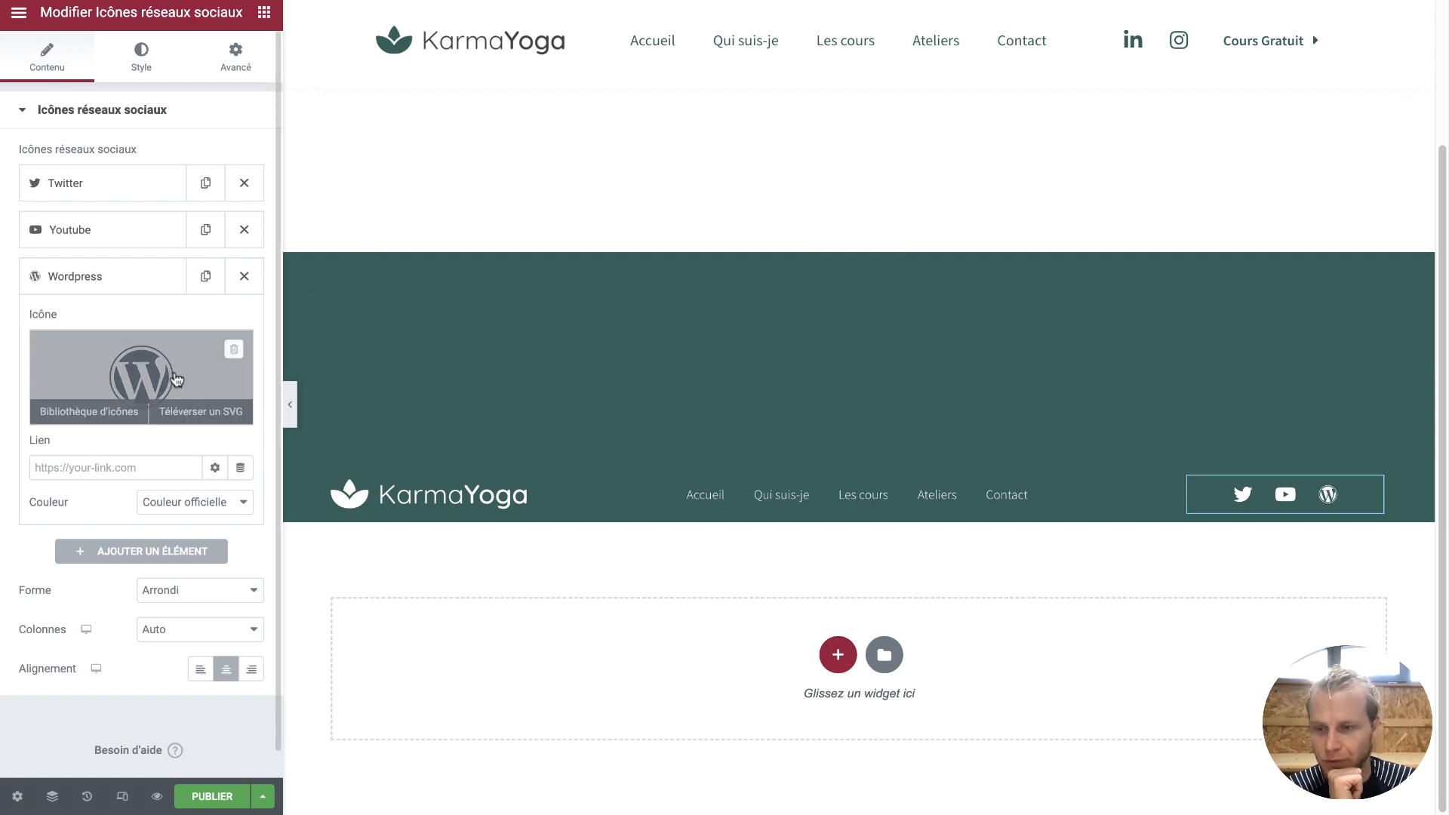
pyautogui.click(175, 379)
pyautogui.write('link')
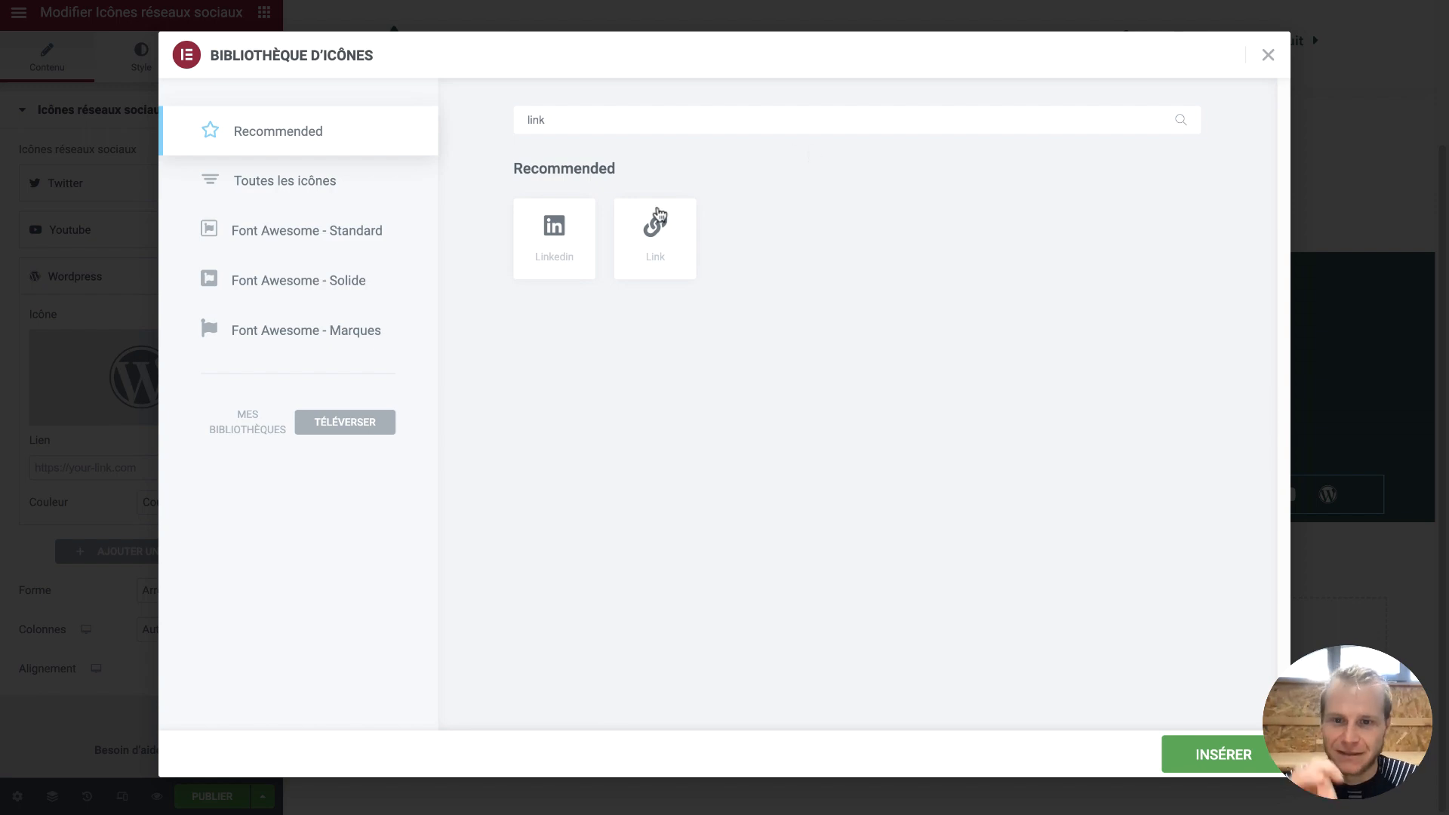
pyautogui.click(571, 246)
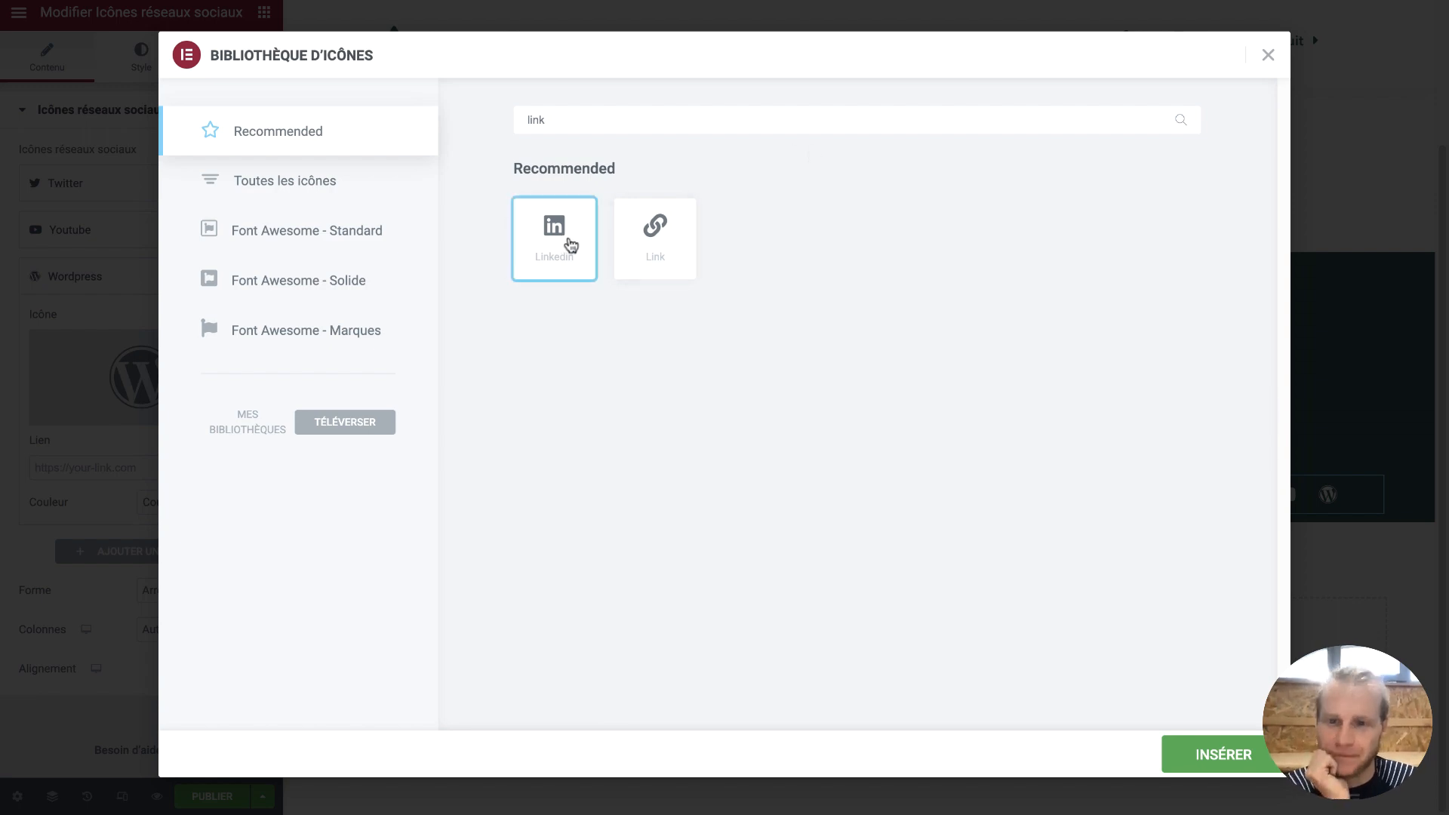
pyautogui.click(1201, 754)
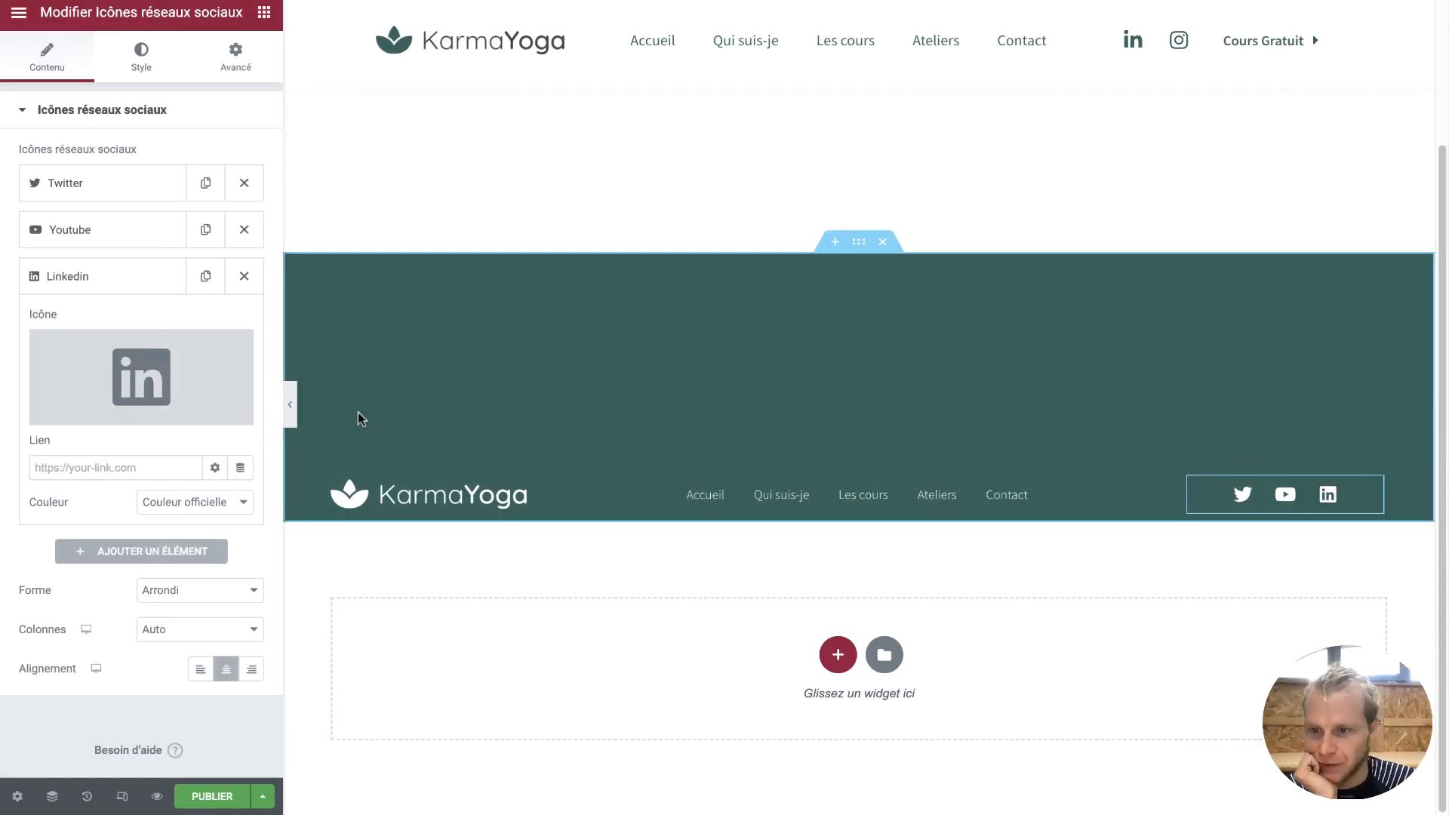
# Add an Instagram icon, move Twitter down, and delete the LinkedIn icon
pyautogui.click(147, 555)
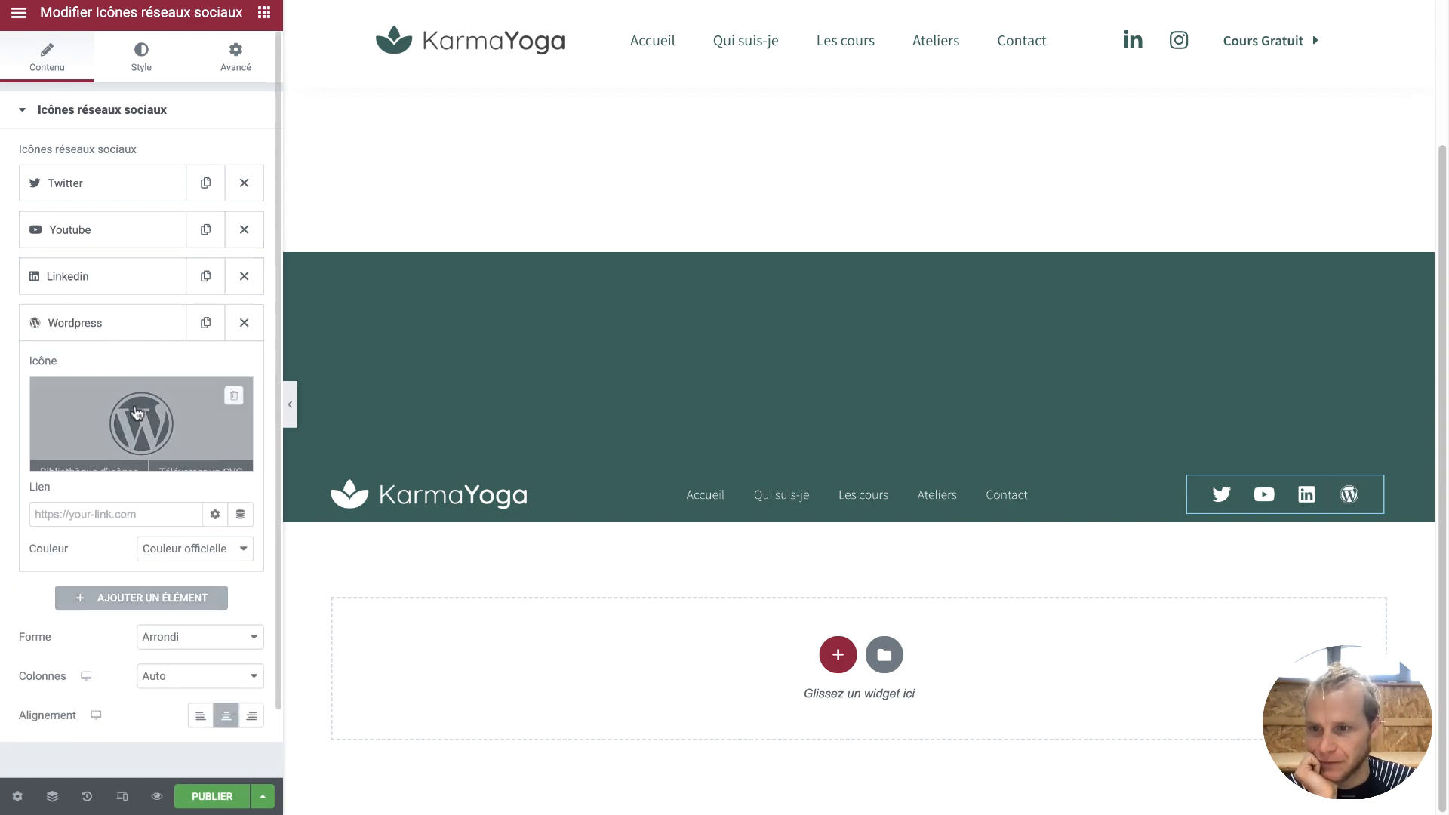
pyautogui.click(136, 411)
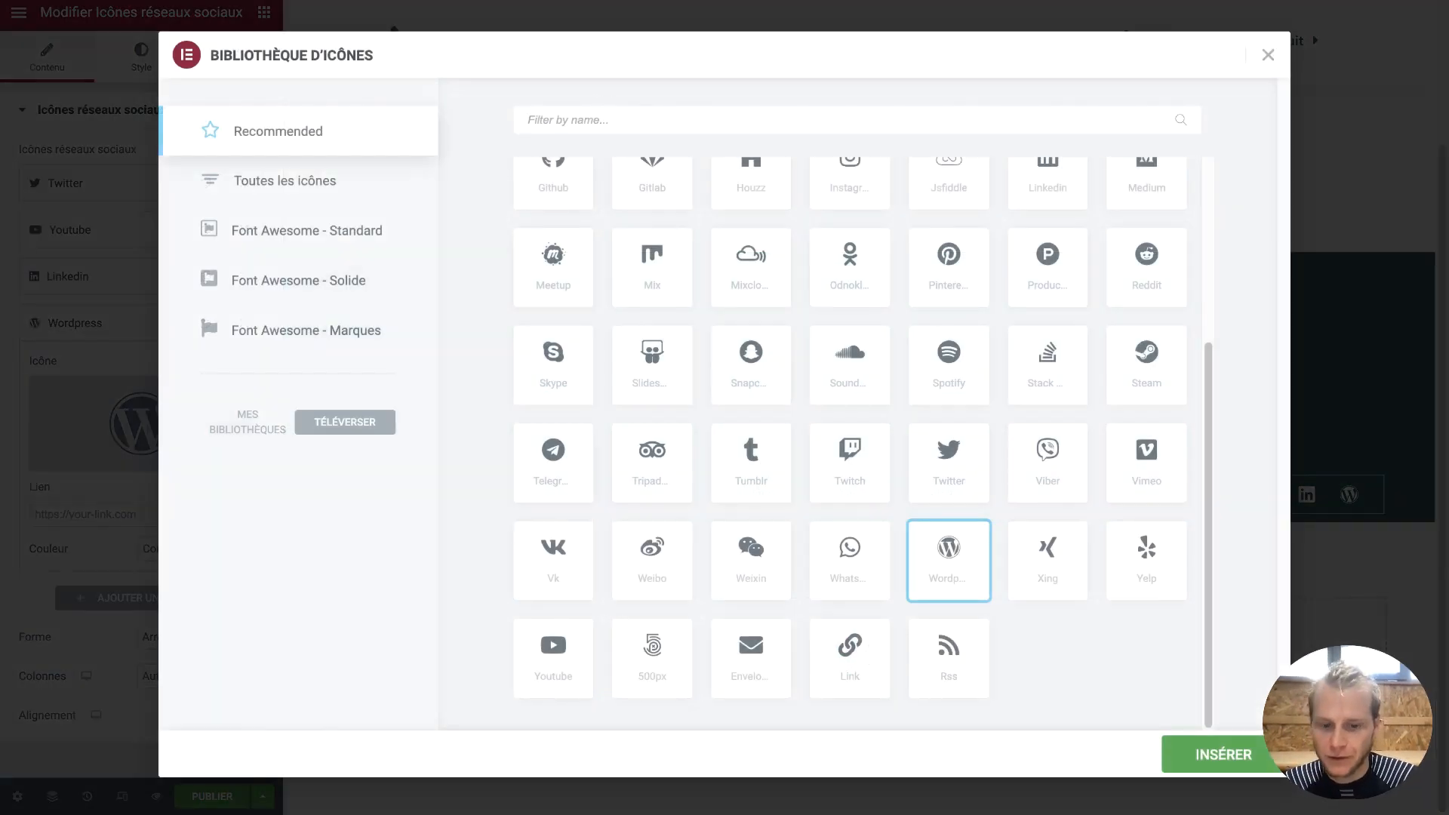
pyautogui.write('inst')
pyautogui.click(554, 255)
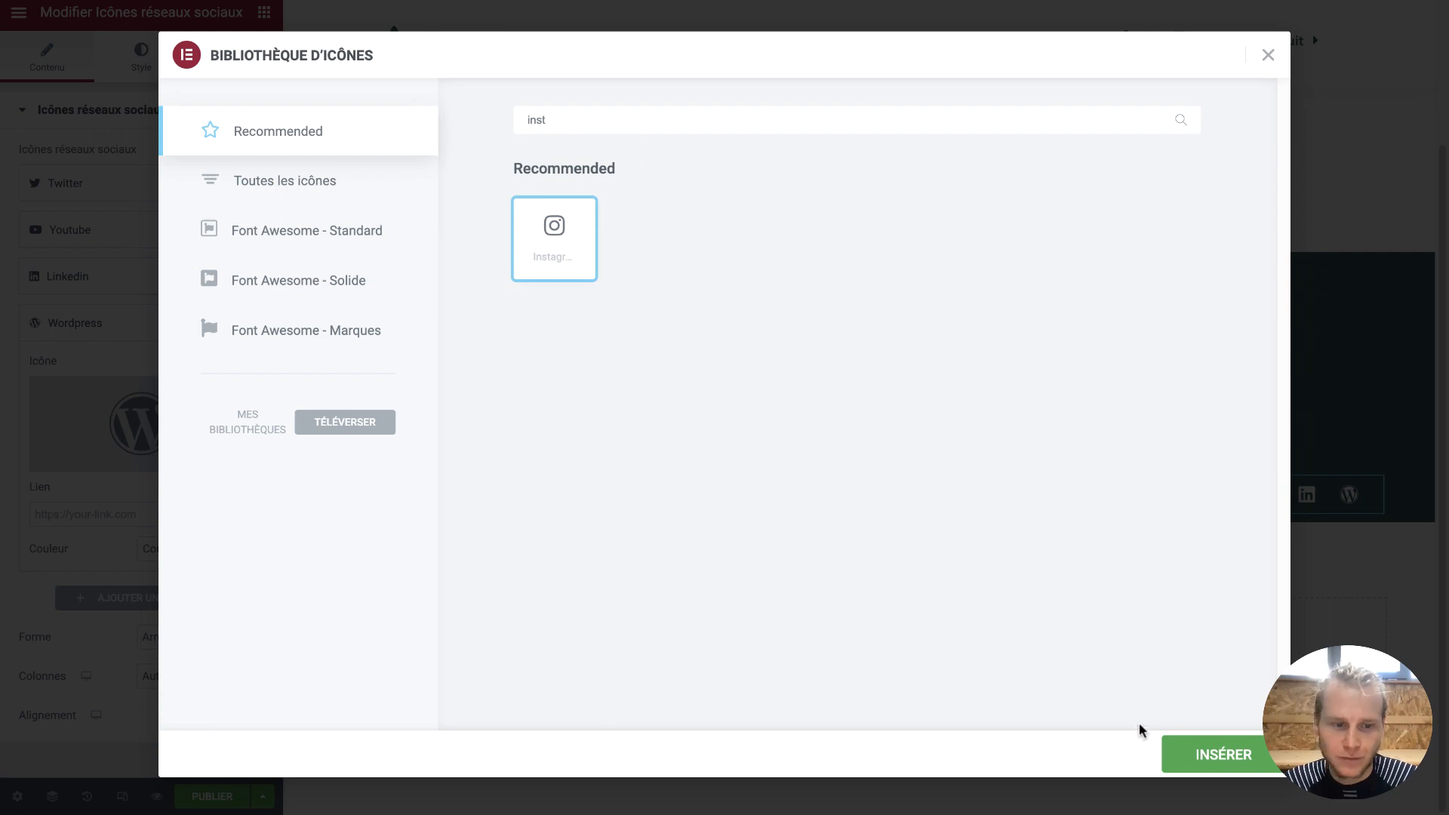
pyautogui.click(1175, 745)
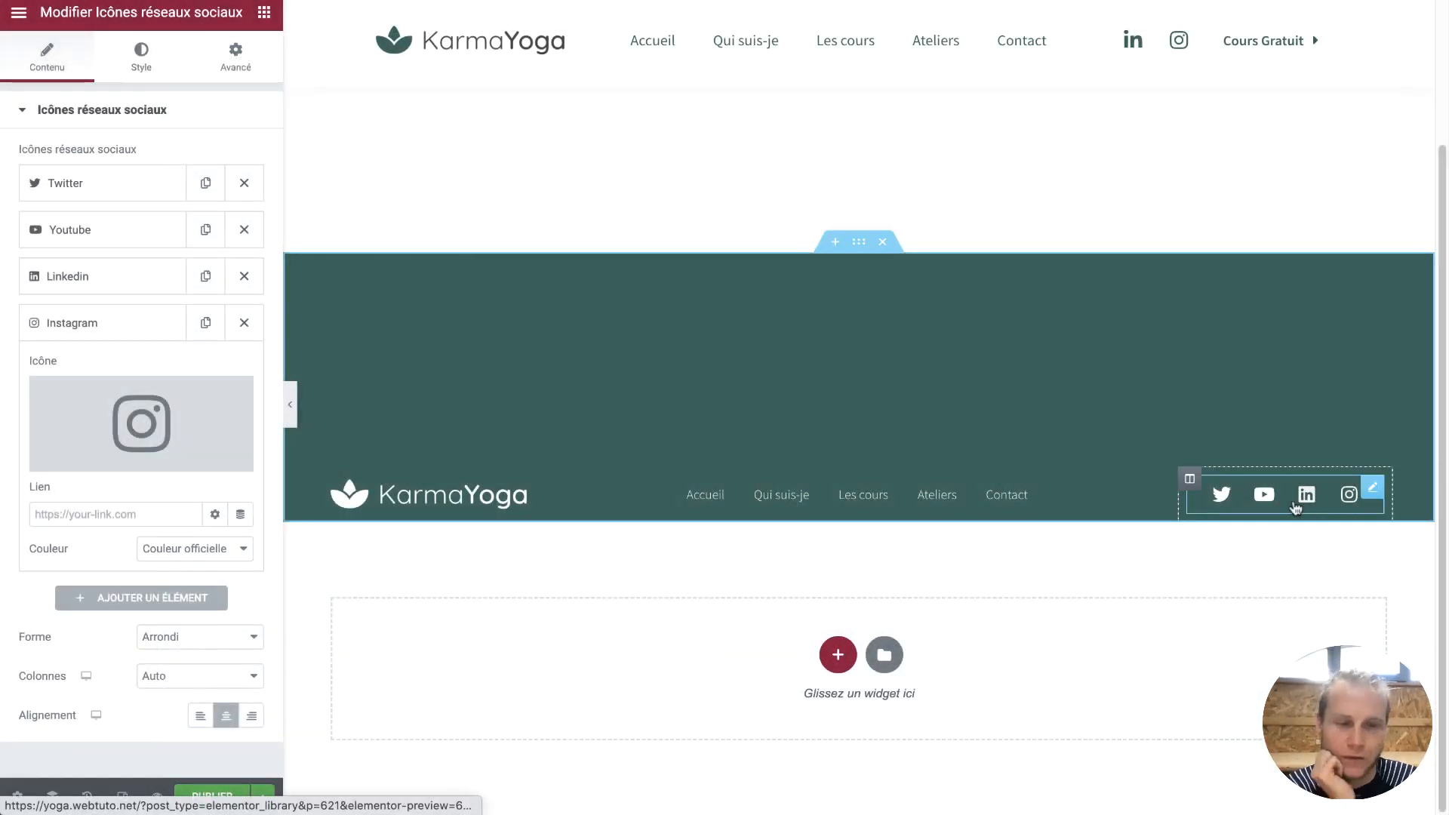
pyautogui.moveTo(97, 191); pyautogui.dragTo(105, 286)
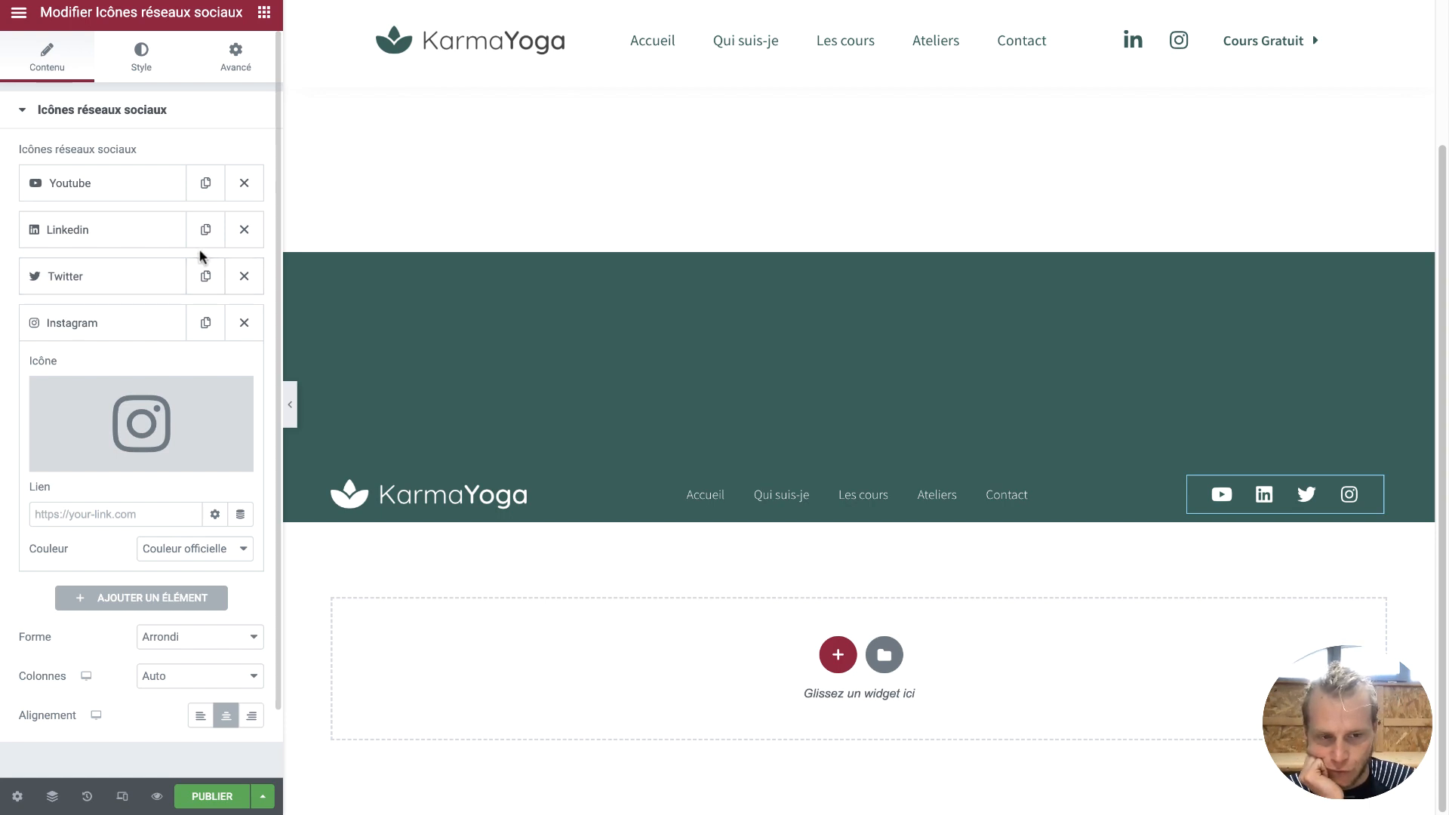
pyautogui.click(244, 229)
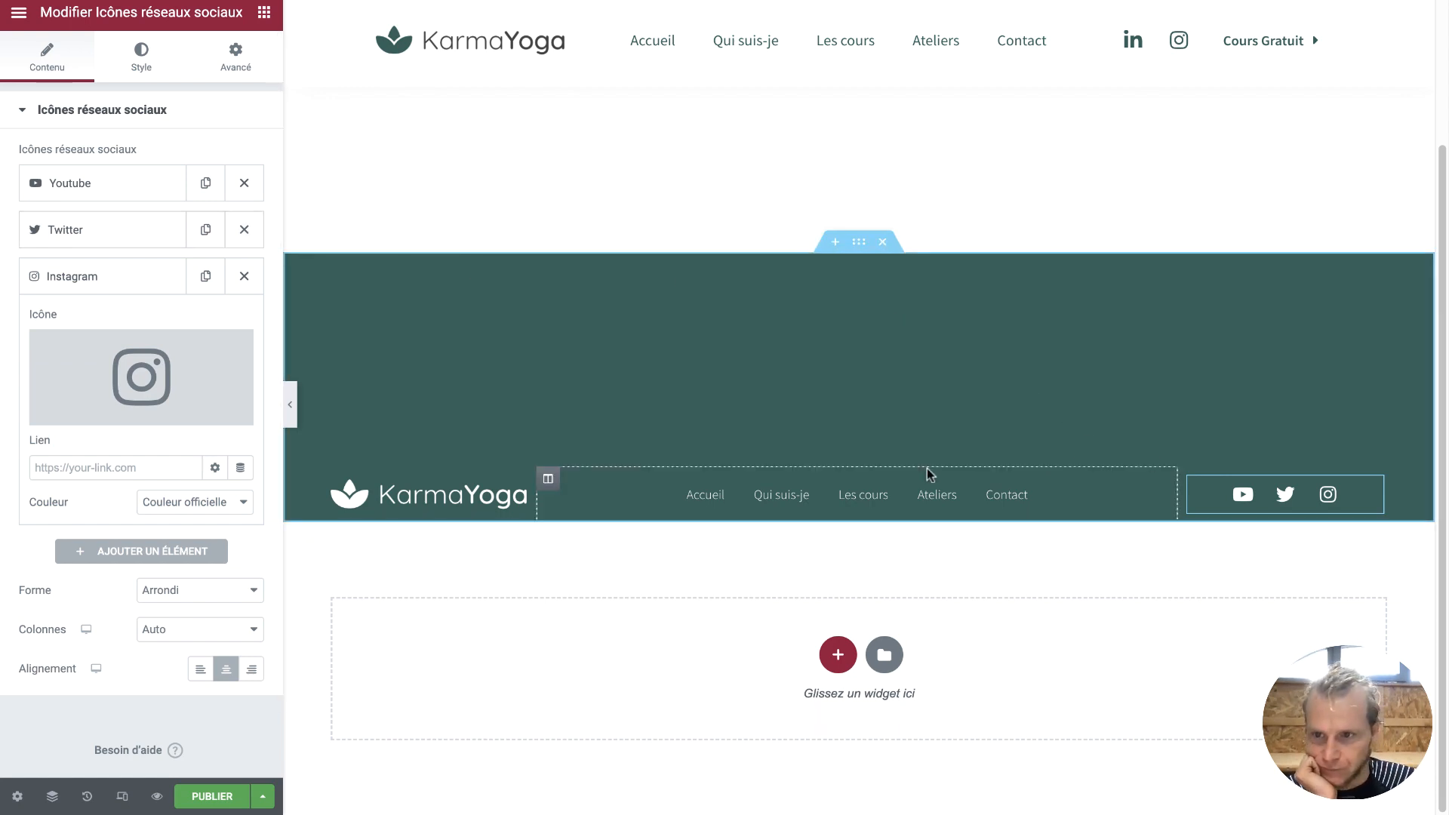
# Set the icons column's horizontal alignment to Fin
pyautogui.click(1191, 477)
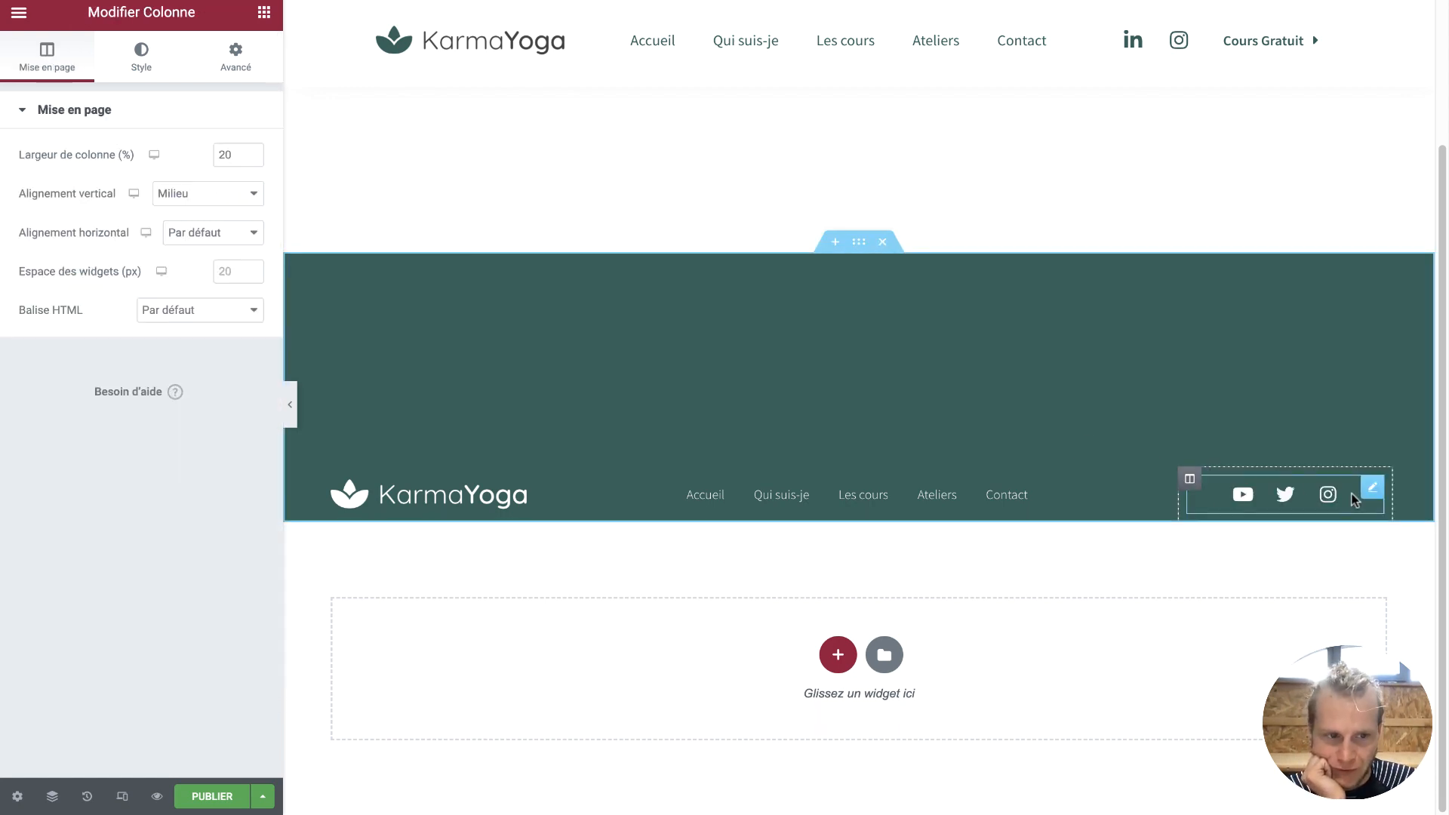
pyautogui.click(217, 234)
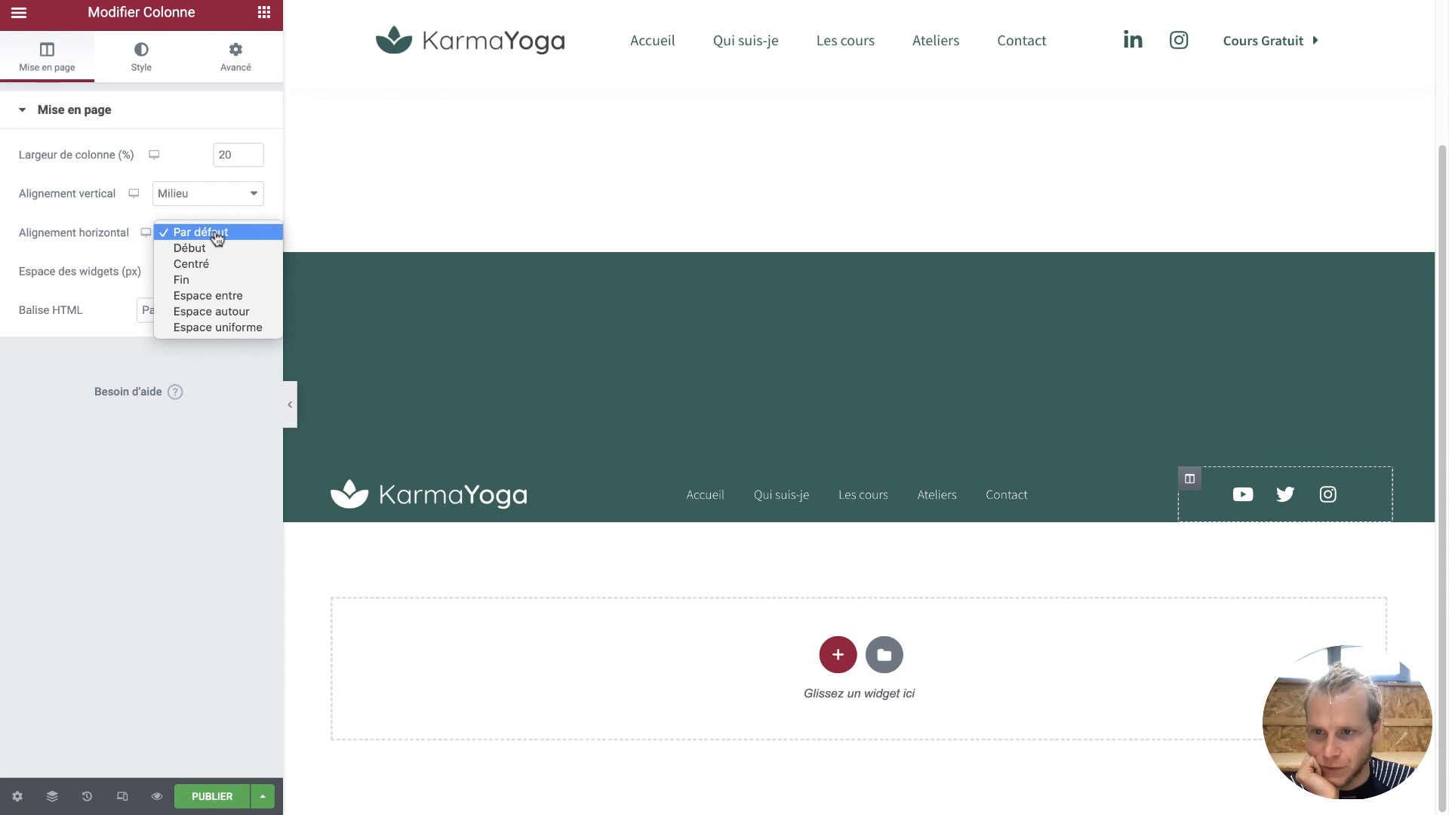
pyautogui.click(198, 280)
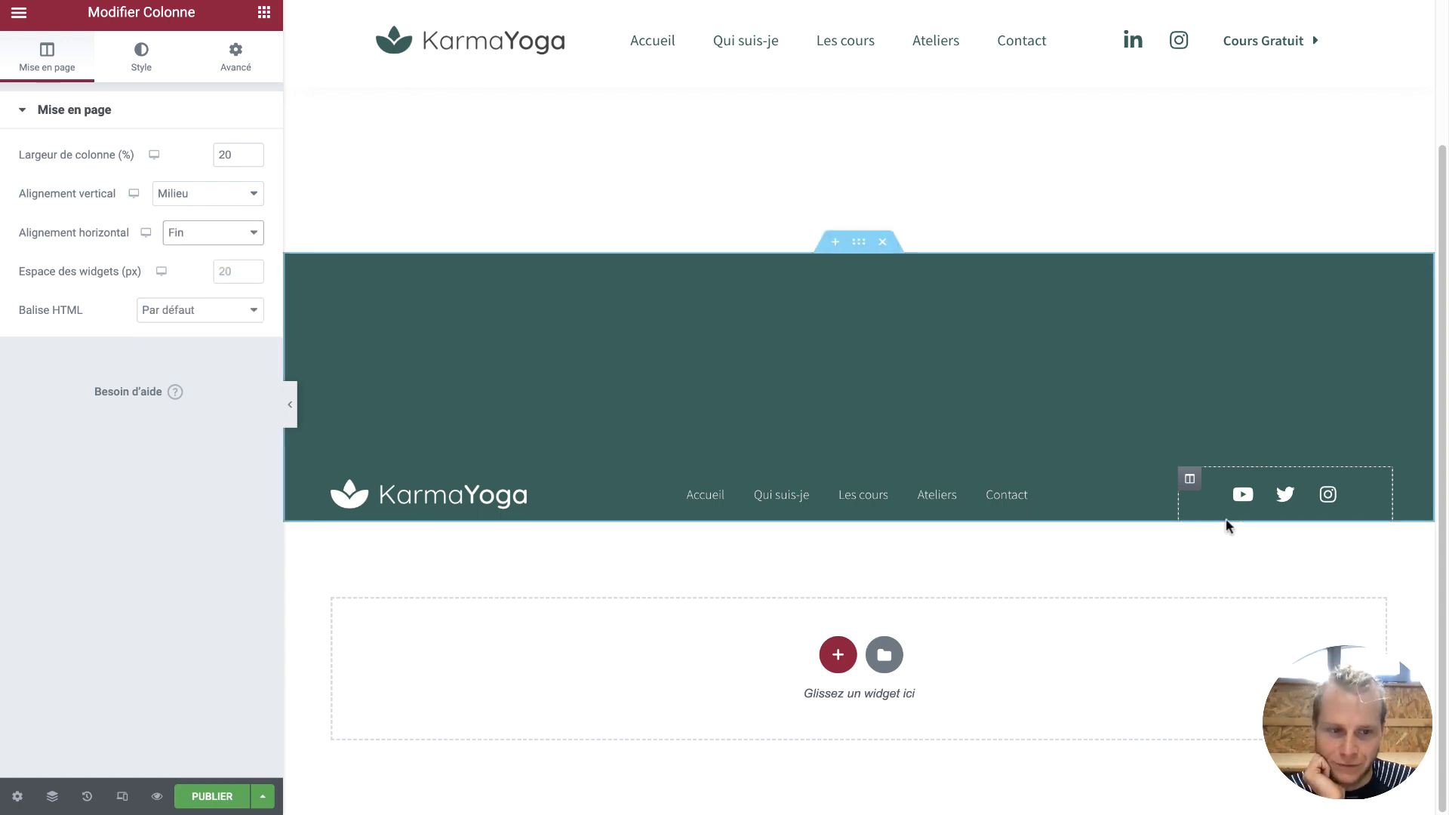
# Set the social icons widget alignment to Droite and start a new section below
pyautogui.click(1372, 487)
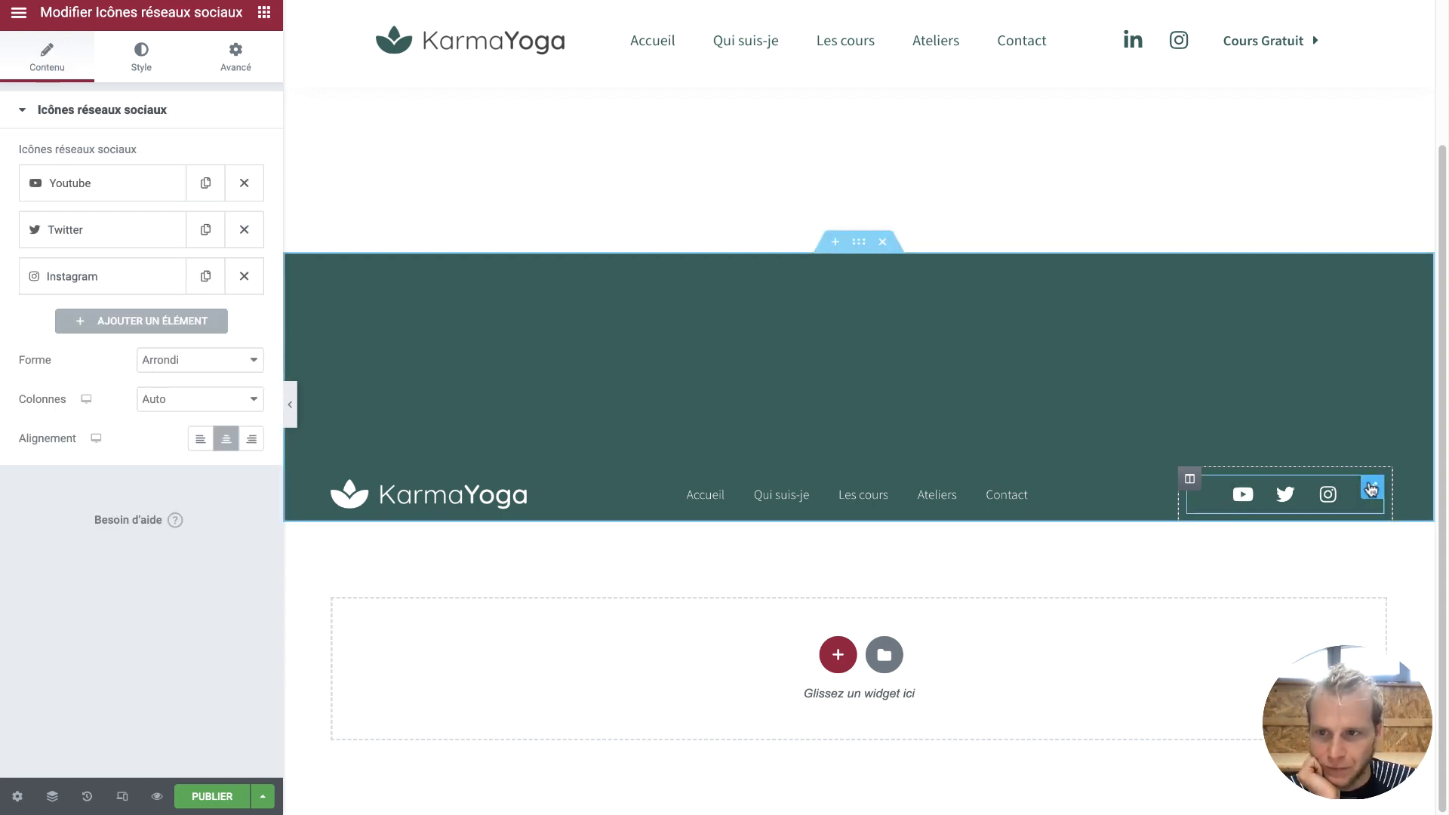
pyautogui.click(130, 61)
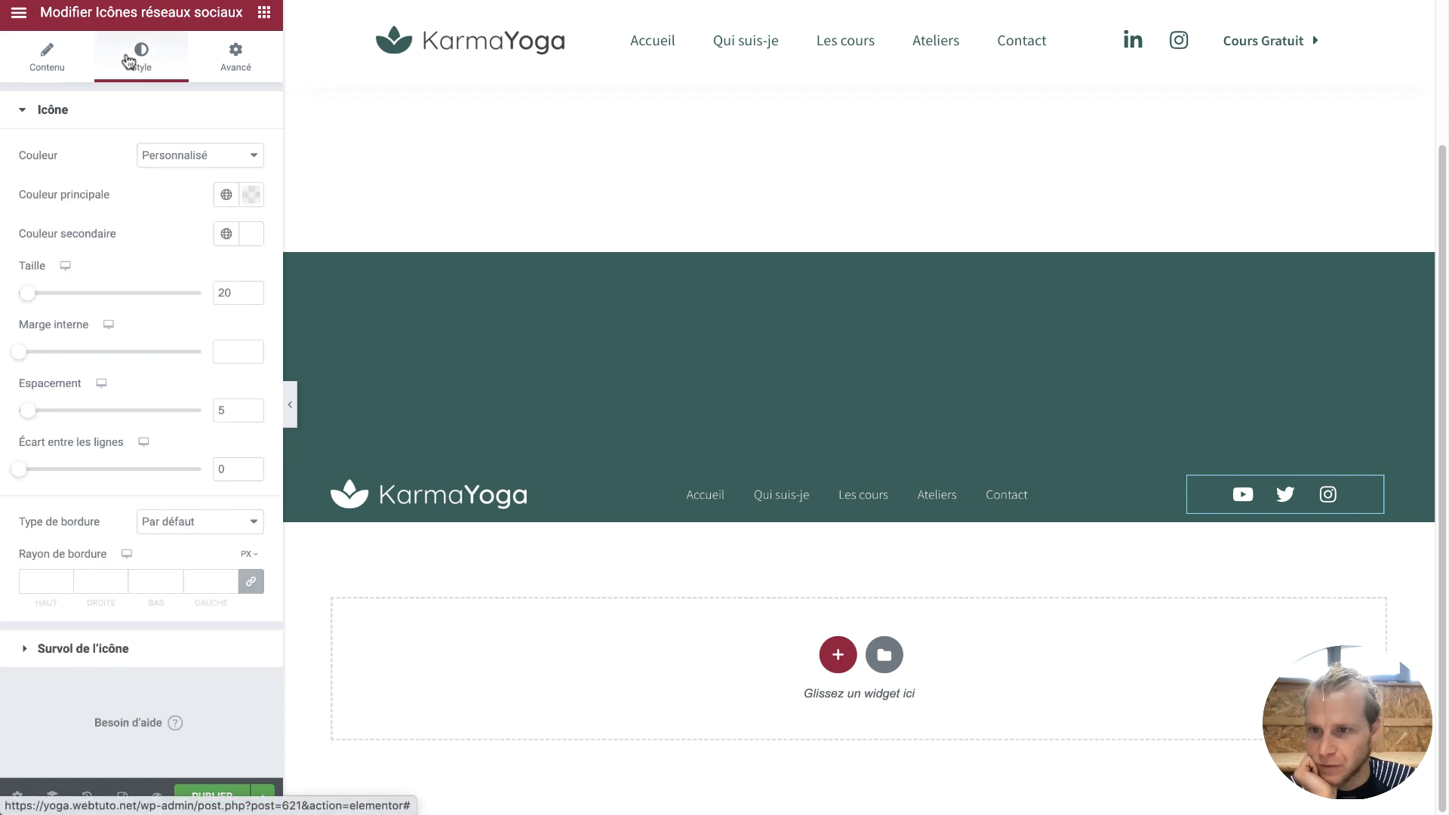
pyautogui.click(78, 52)
pyautogui.click(264, 444)
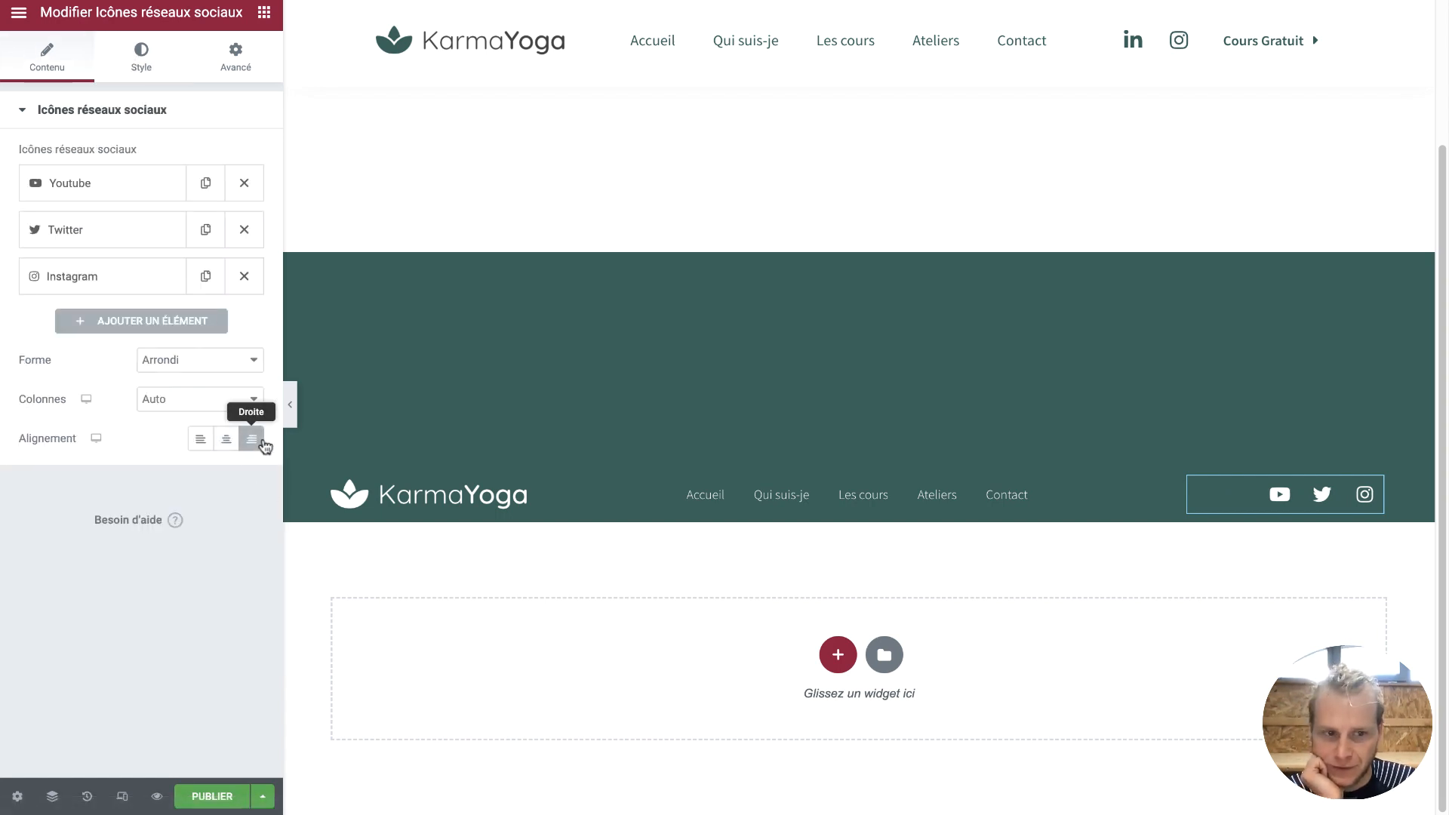
pyautogui.click(1189, 479)
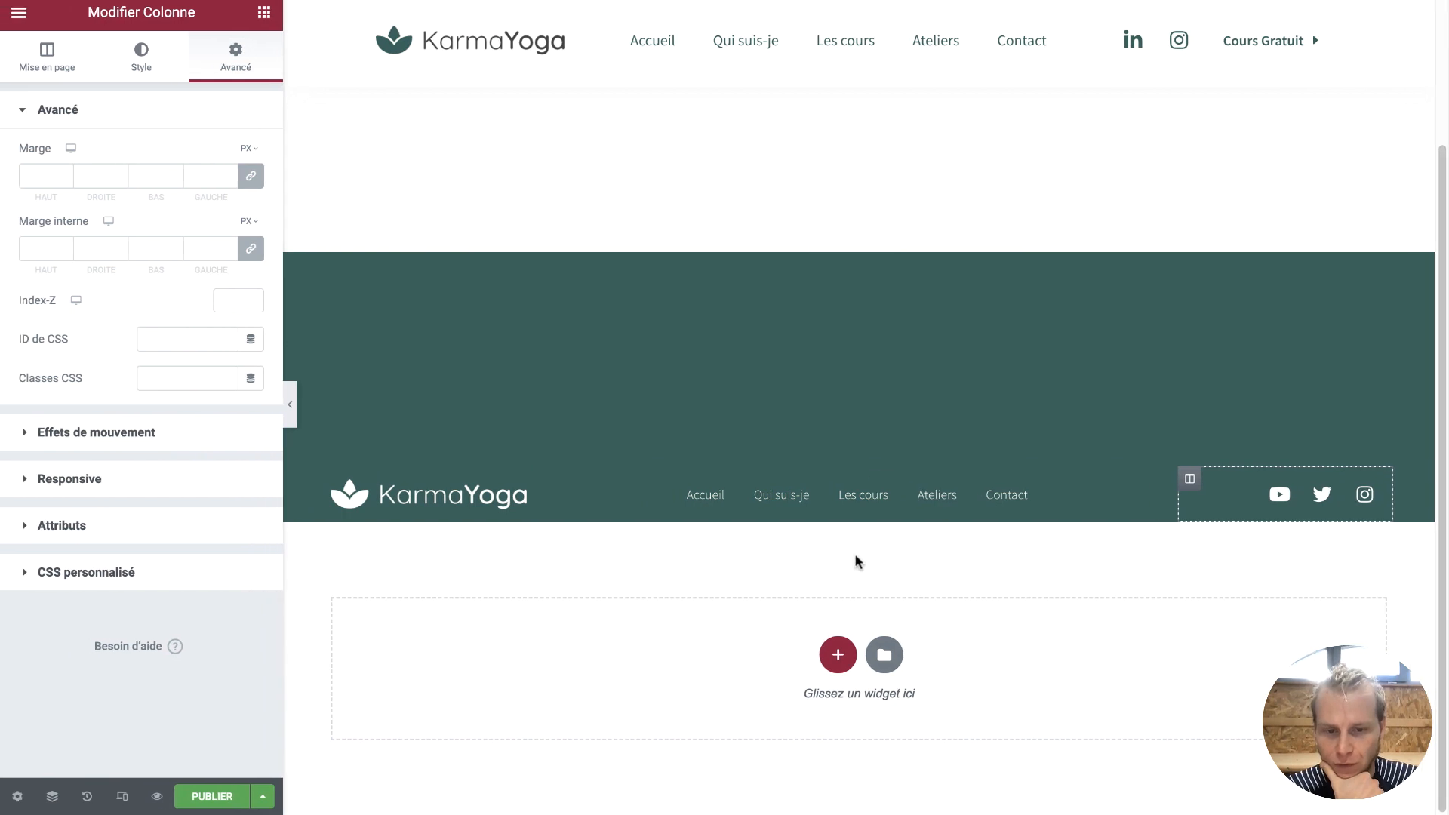
pyautogui.click(837, 653)
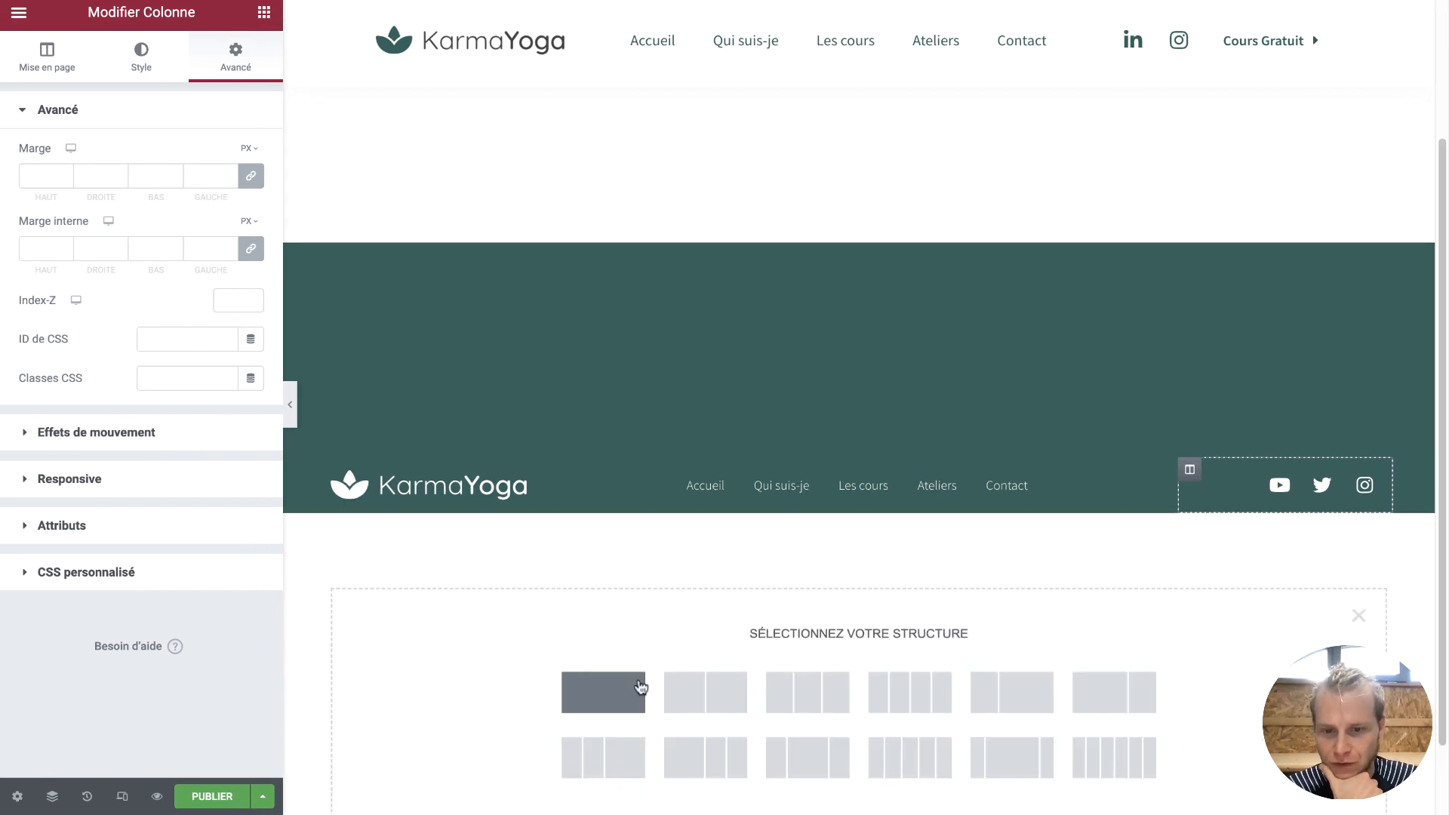
# Add a one-column section and duplicate the green footer section
pyautogui.click(603, 691)
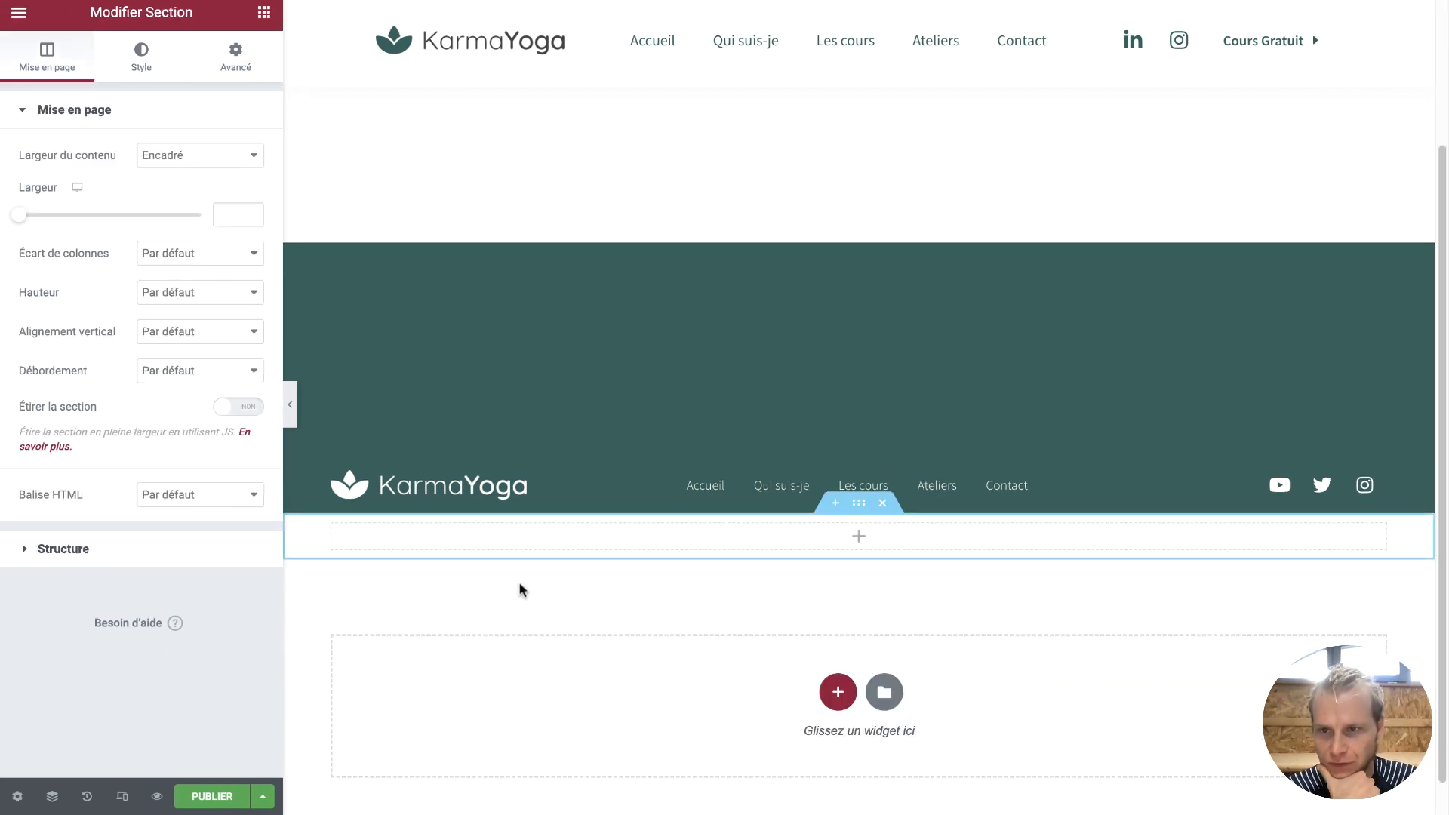
pyautogui.moveTo(391, 373)
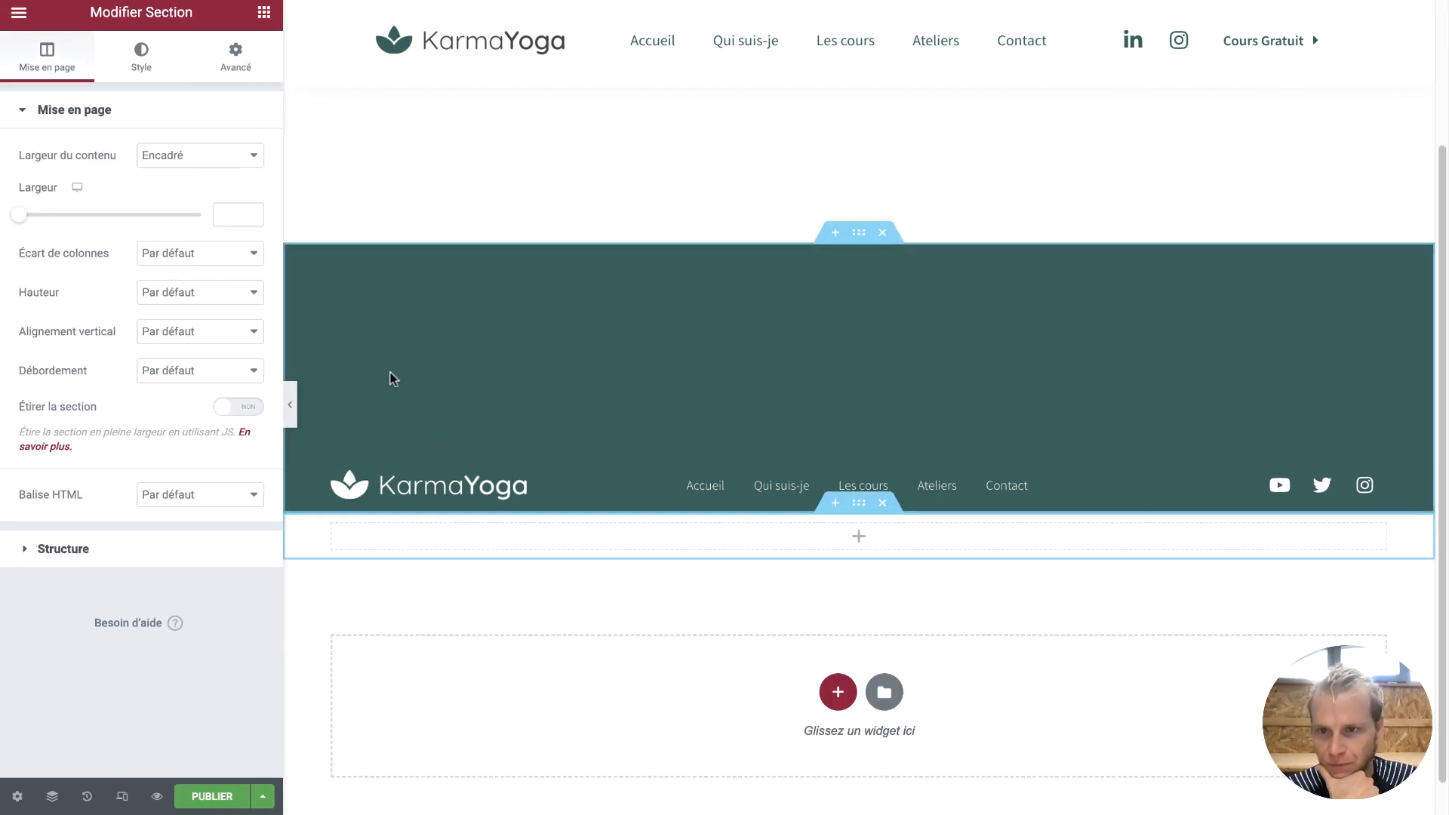
pyautogui.rightClick(858, 231)
pyautogui.click(885, 270)
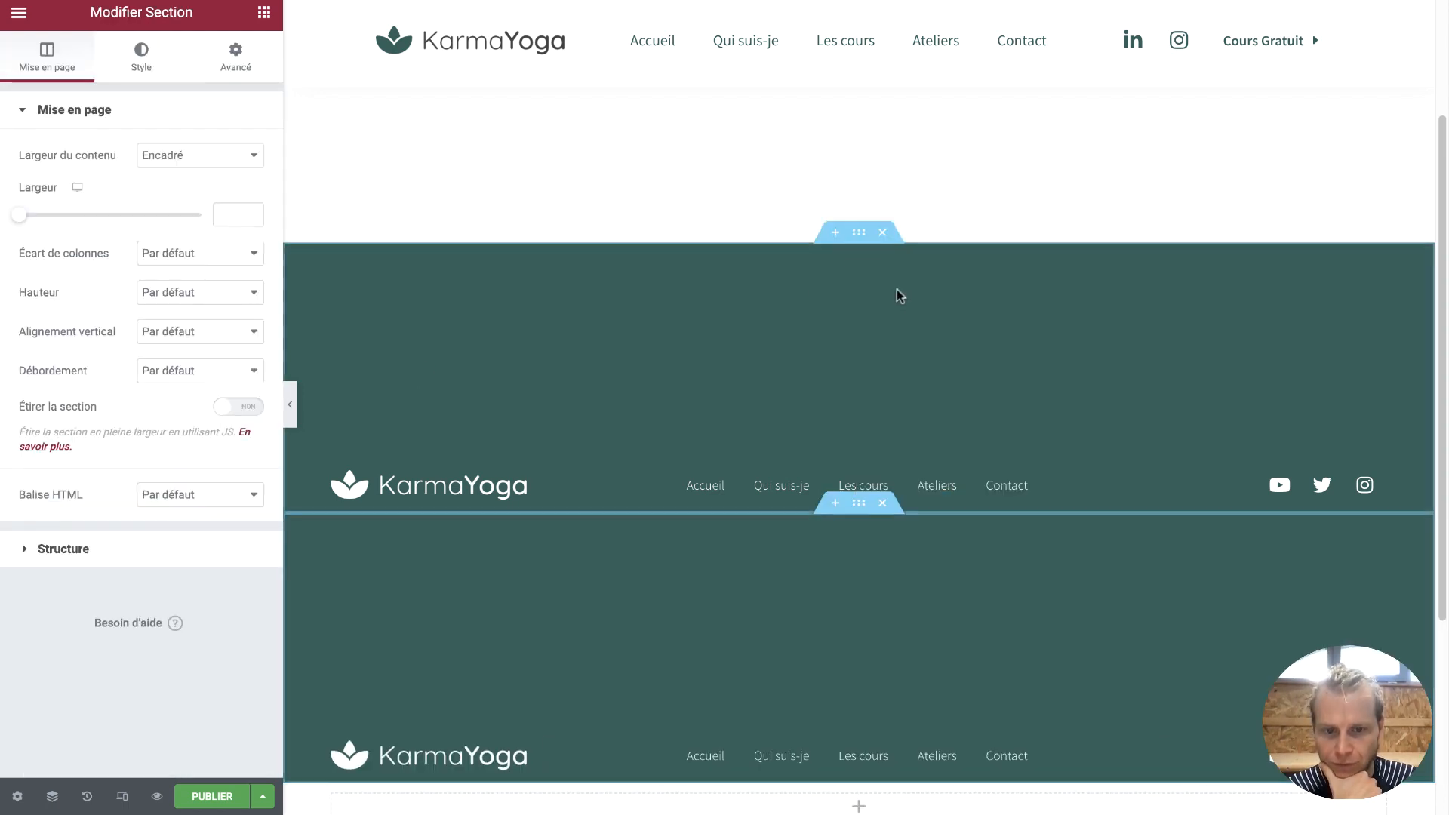
# Set the copied section's top padding (Marge interne) to 0
pyautogui.scroll(-3, 916, 577)
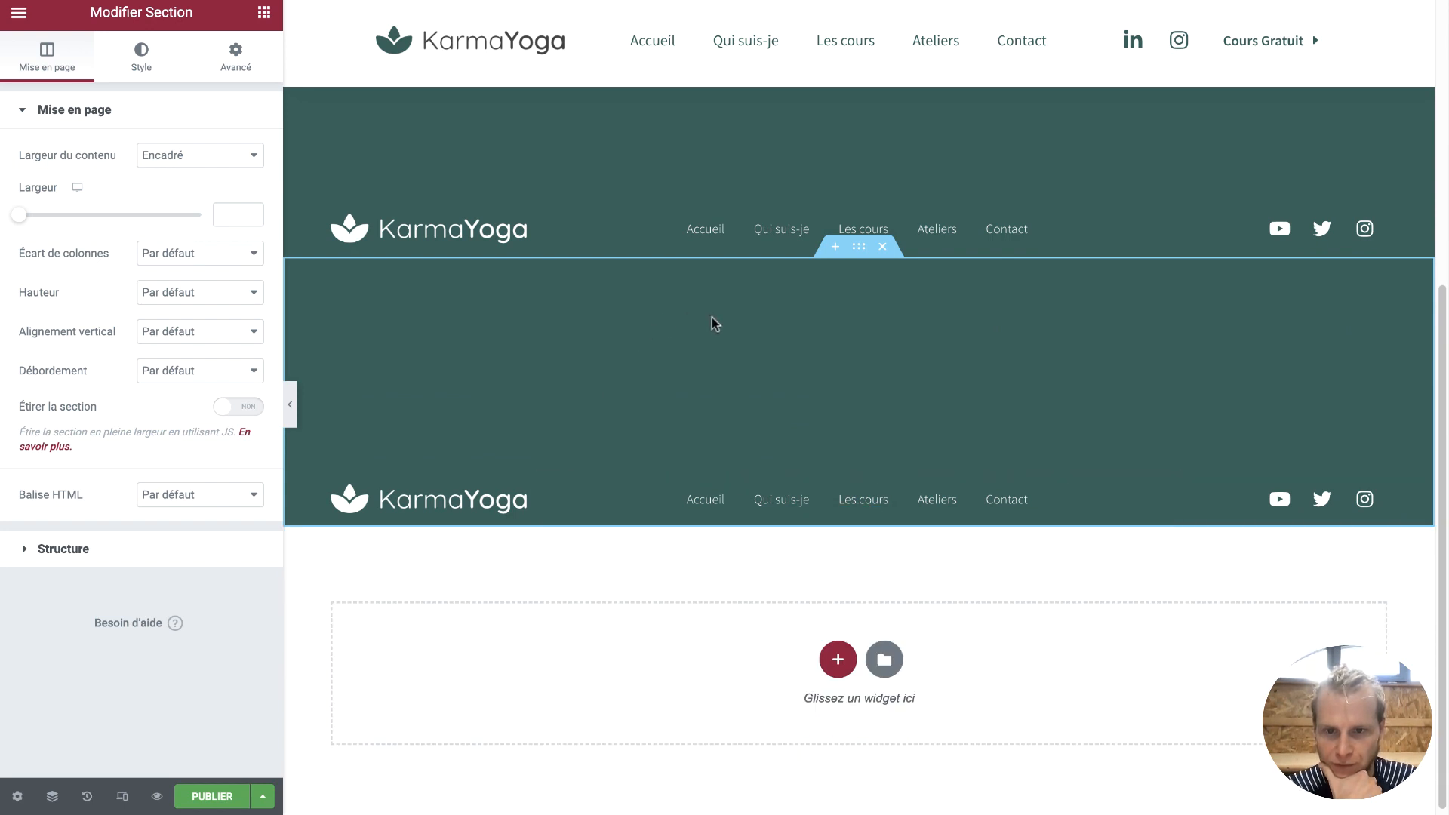
pyautogui.click(238, 50)
pyautogui.click(62, 250)
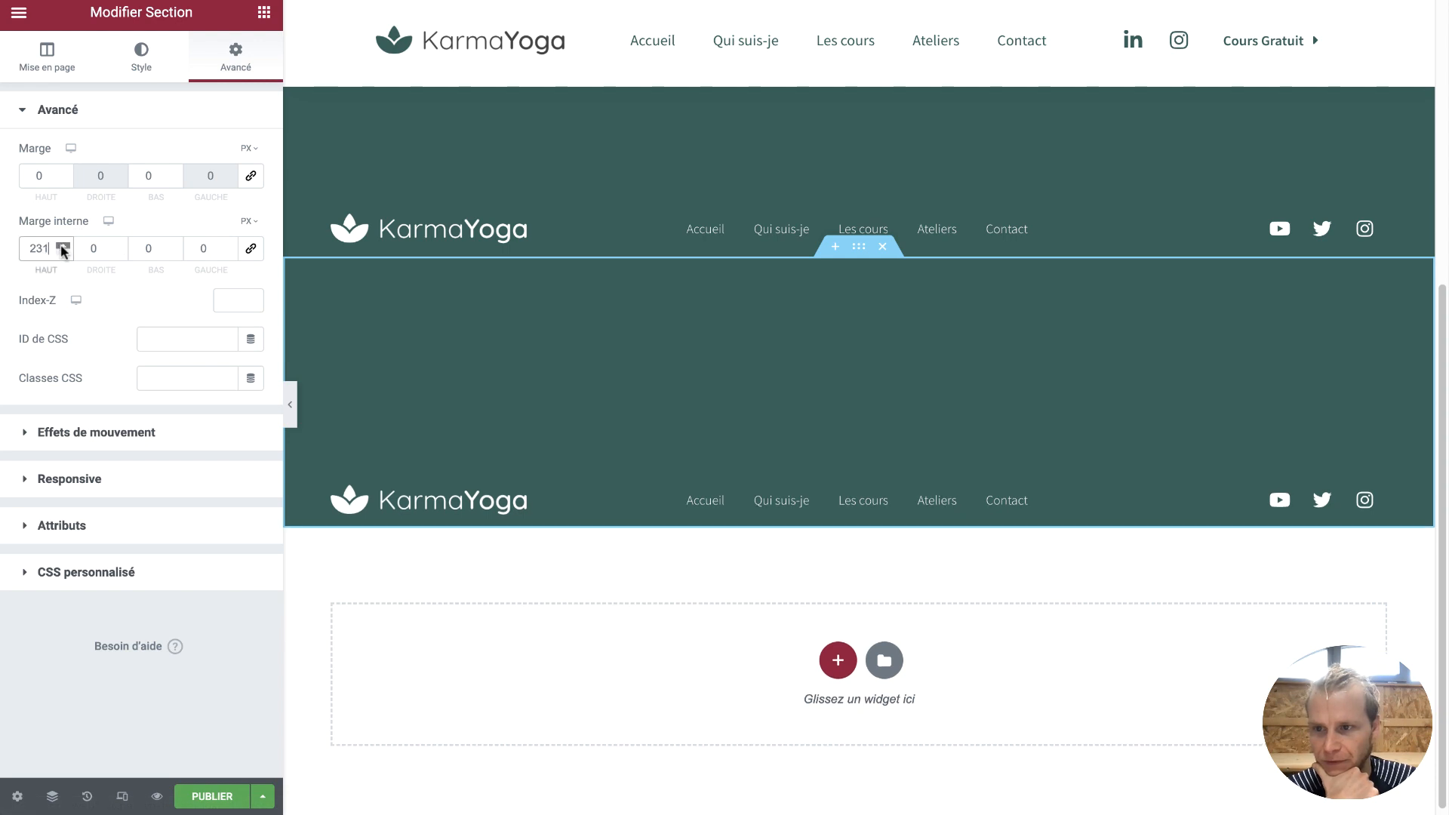
pyautogui.write('0')
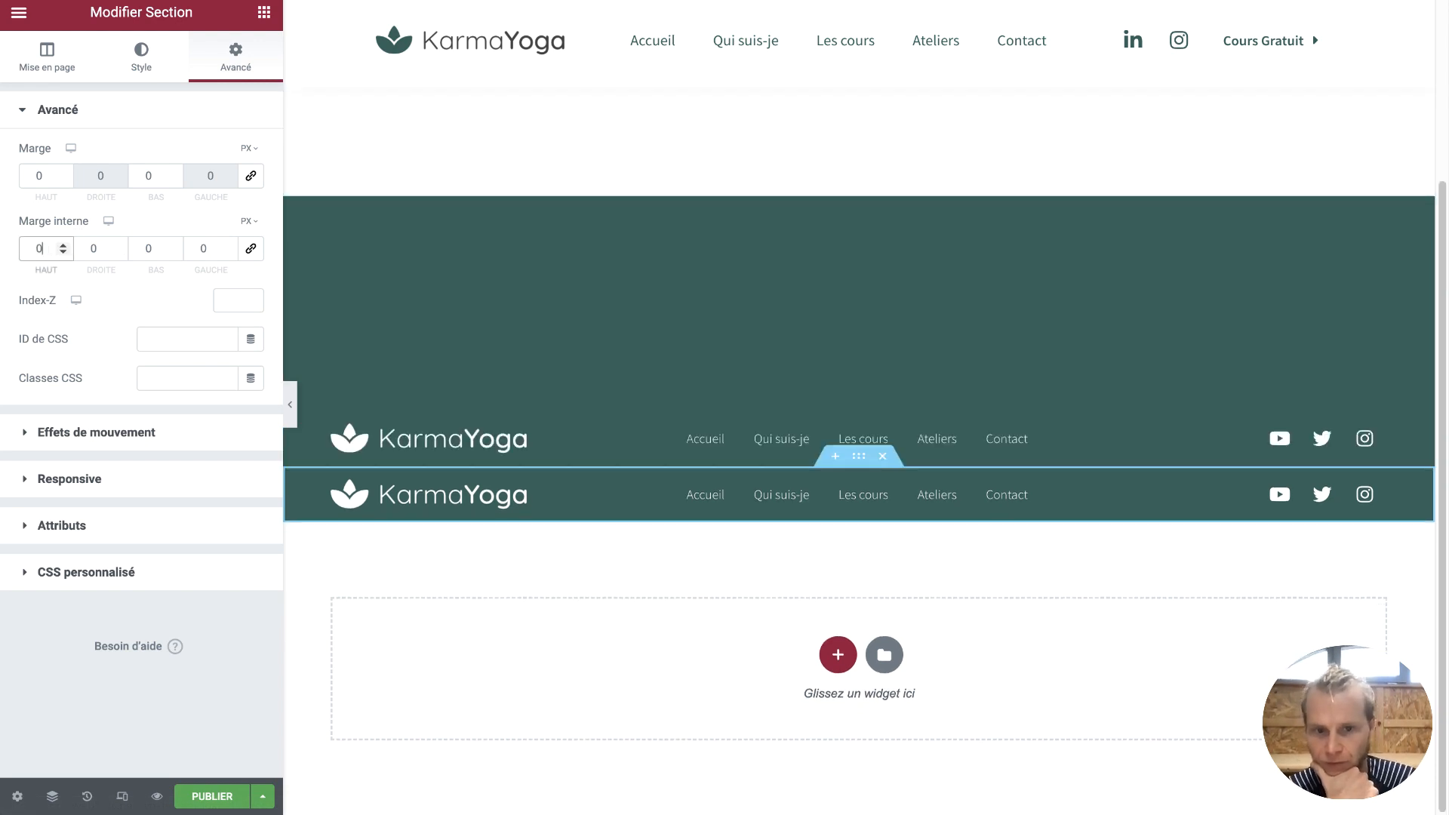
pyautogui.click(264, 13)
# Delete the logo and social-icons columns from the duplicated footer row, keeping only the menu
pyautogui.scroll(-5, 152, 492)
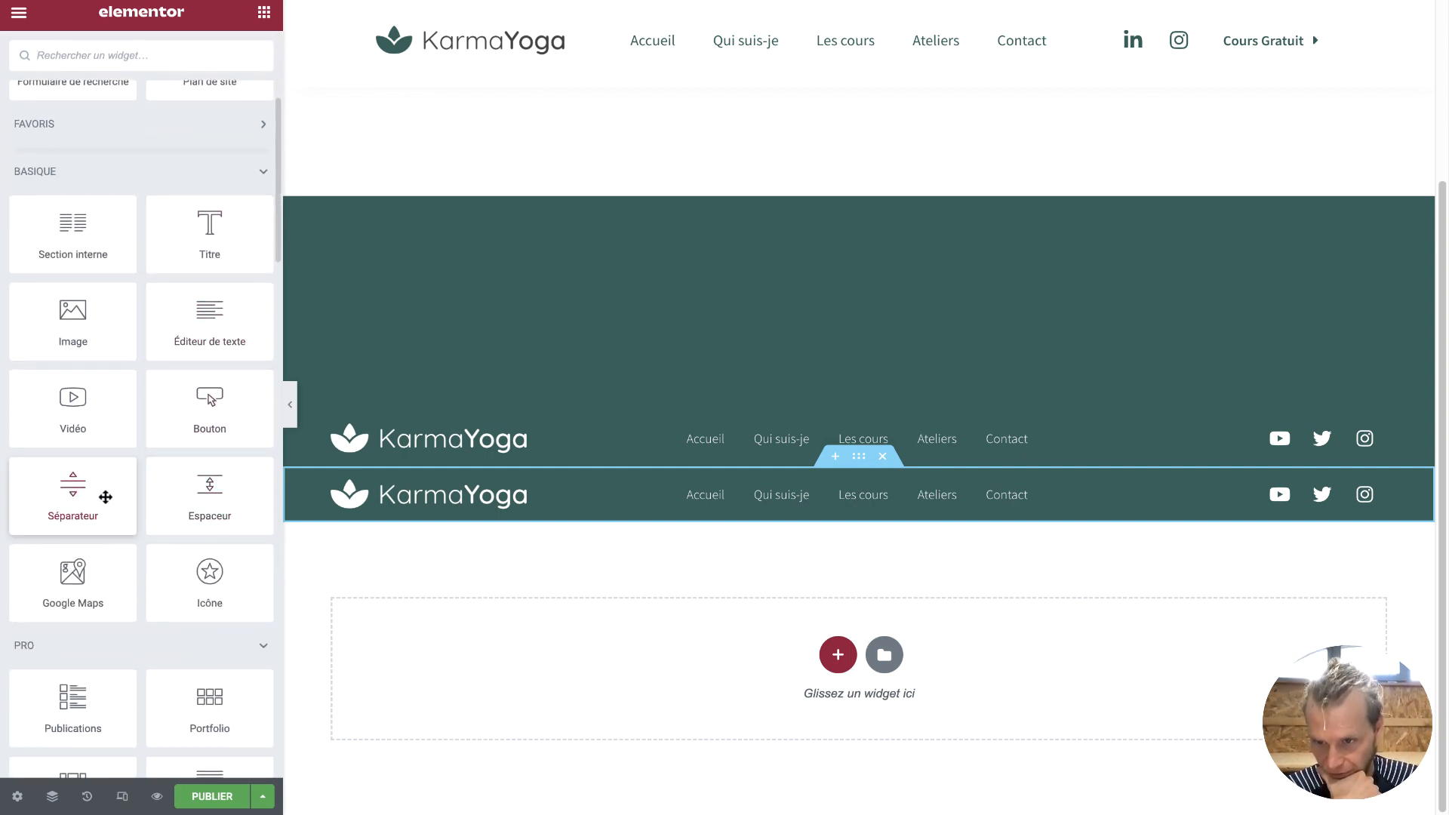
pyautogui.moveTo(106, 496); pyautogui.dragTo(755, 477)
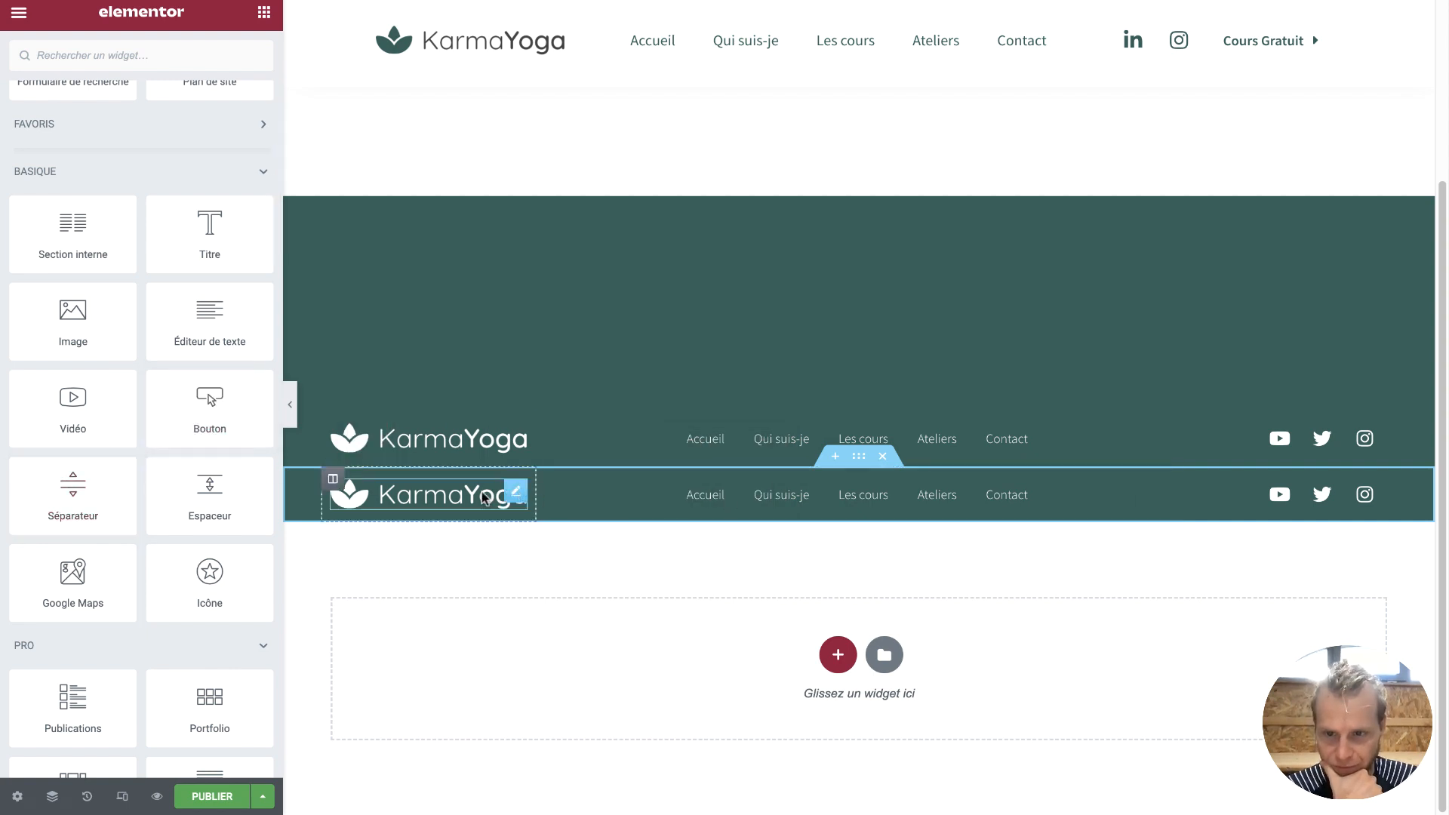
pyautogui.rightClick(332, 479)
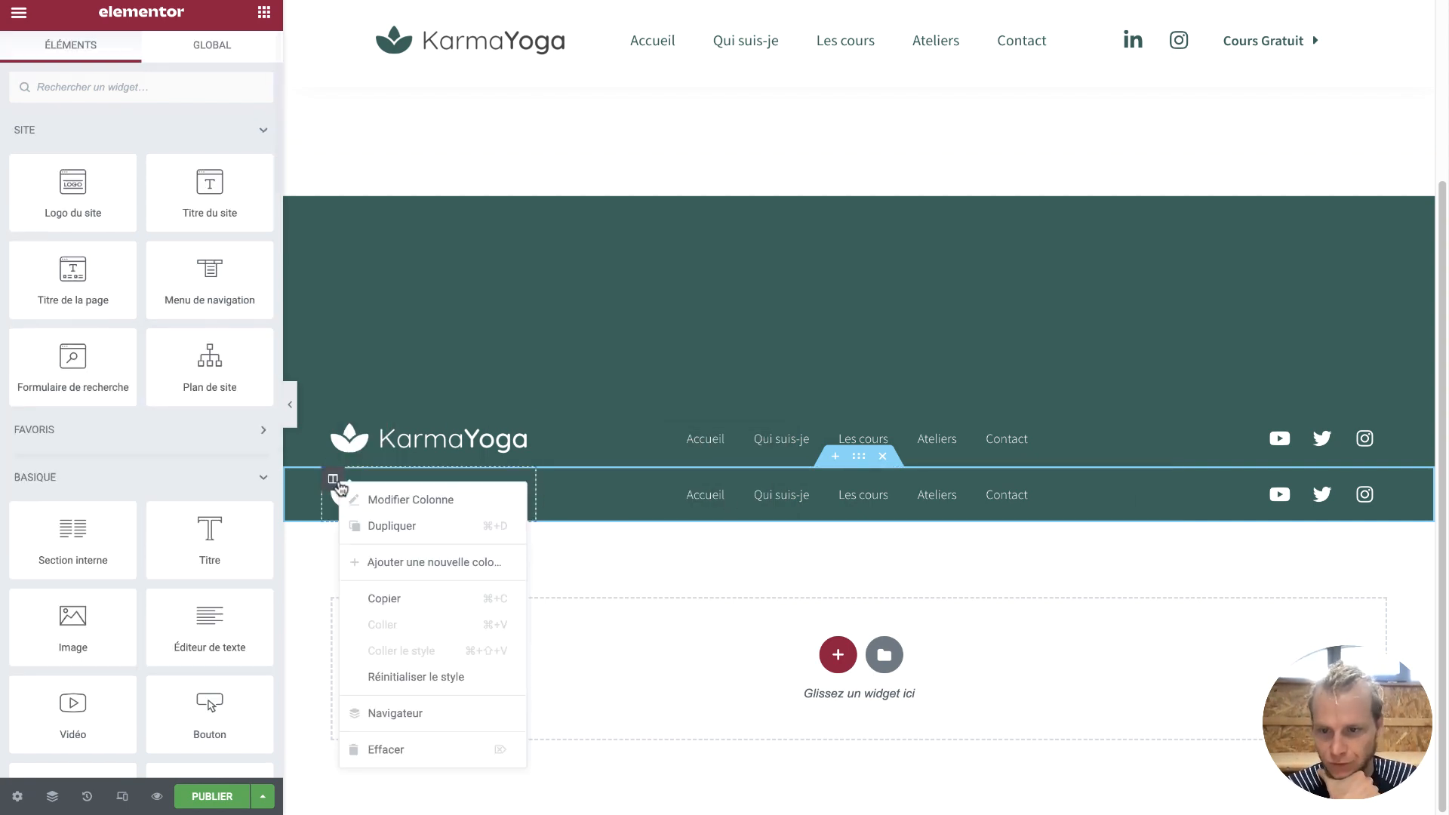
pyautogui.click(407, 742)
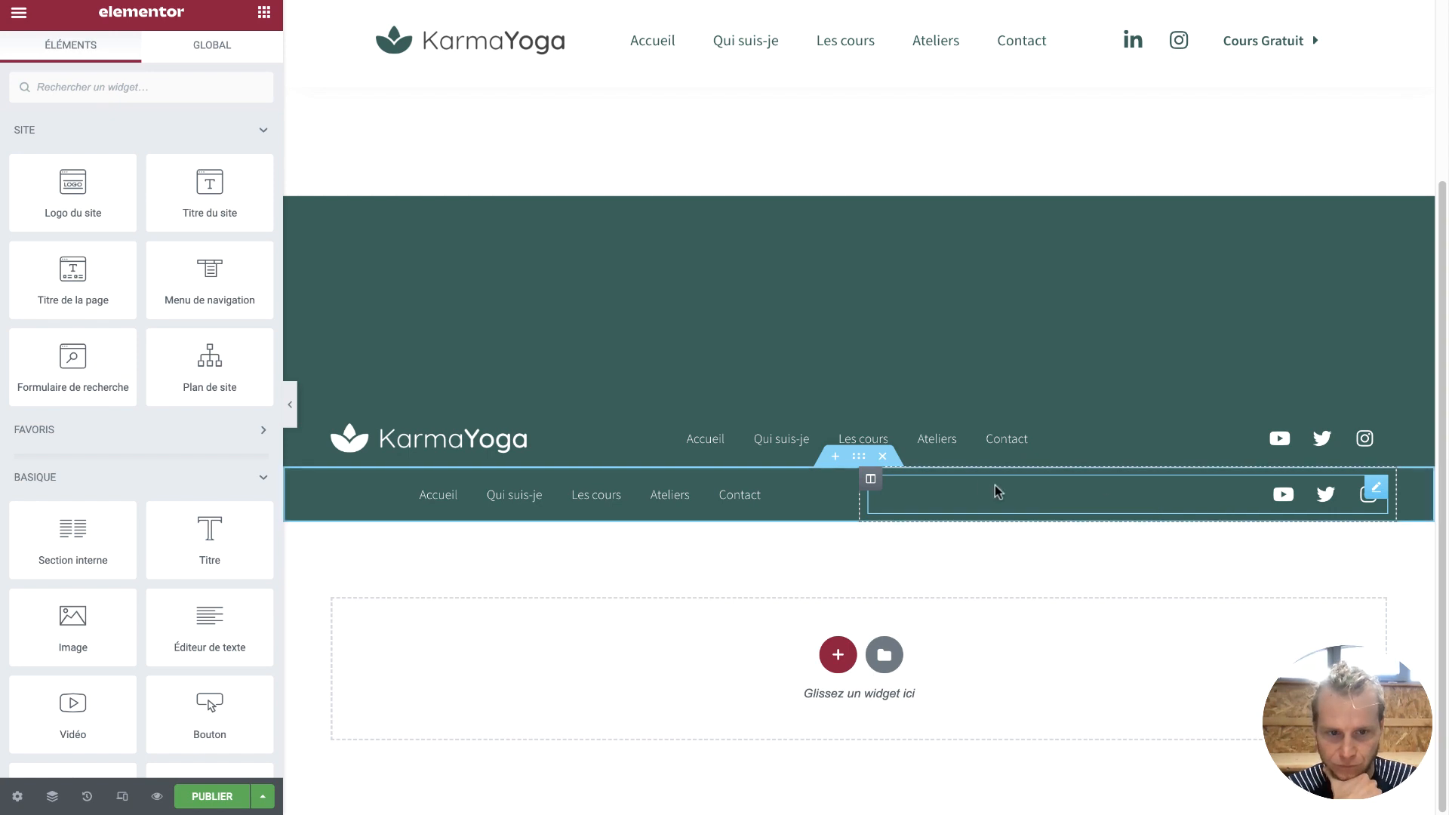
pyautogui.rightClick(873, 480)
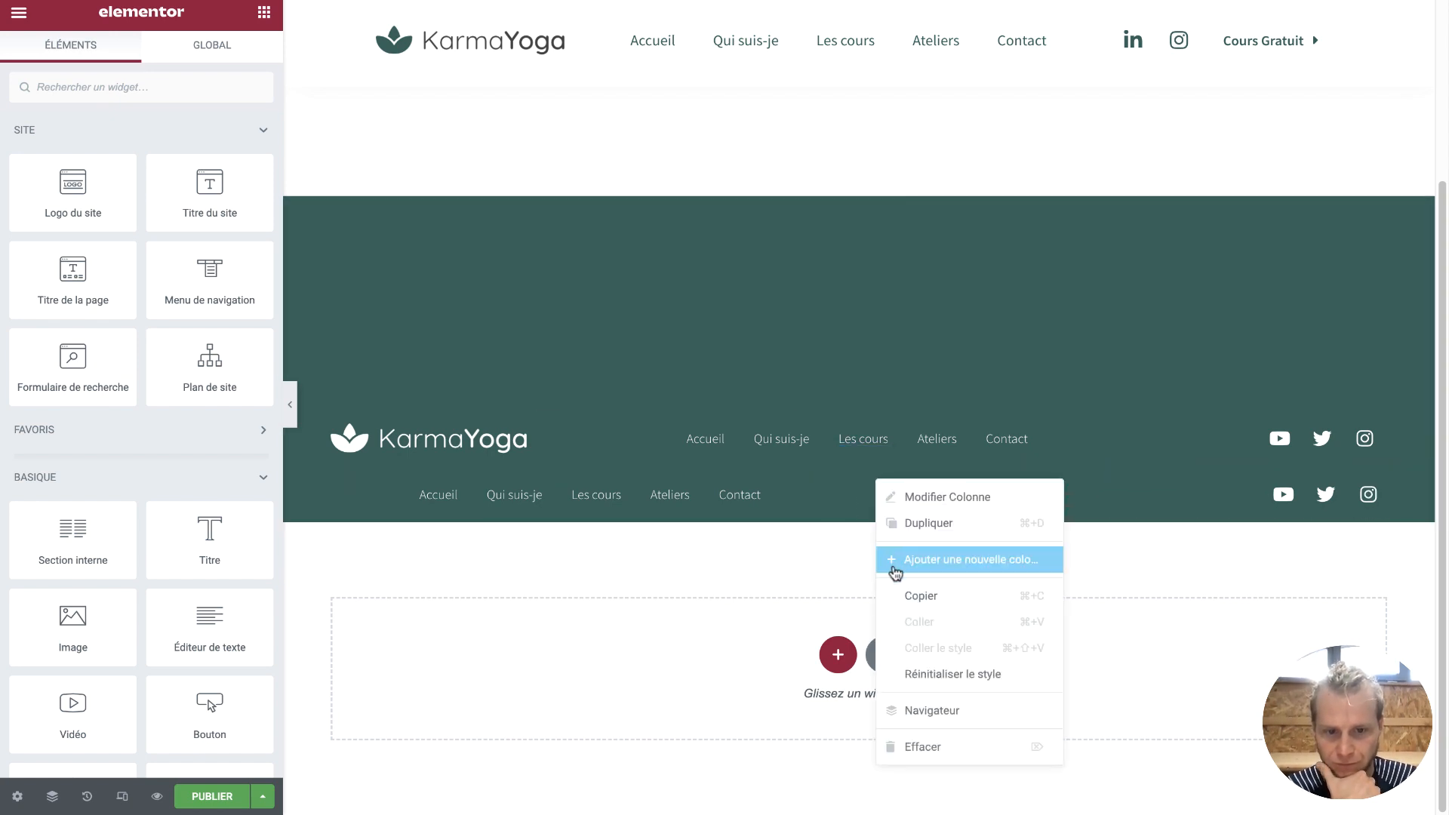
pyautogui.click(935, 747)
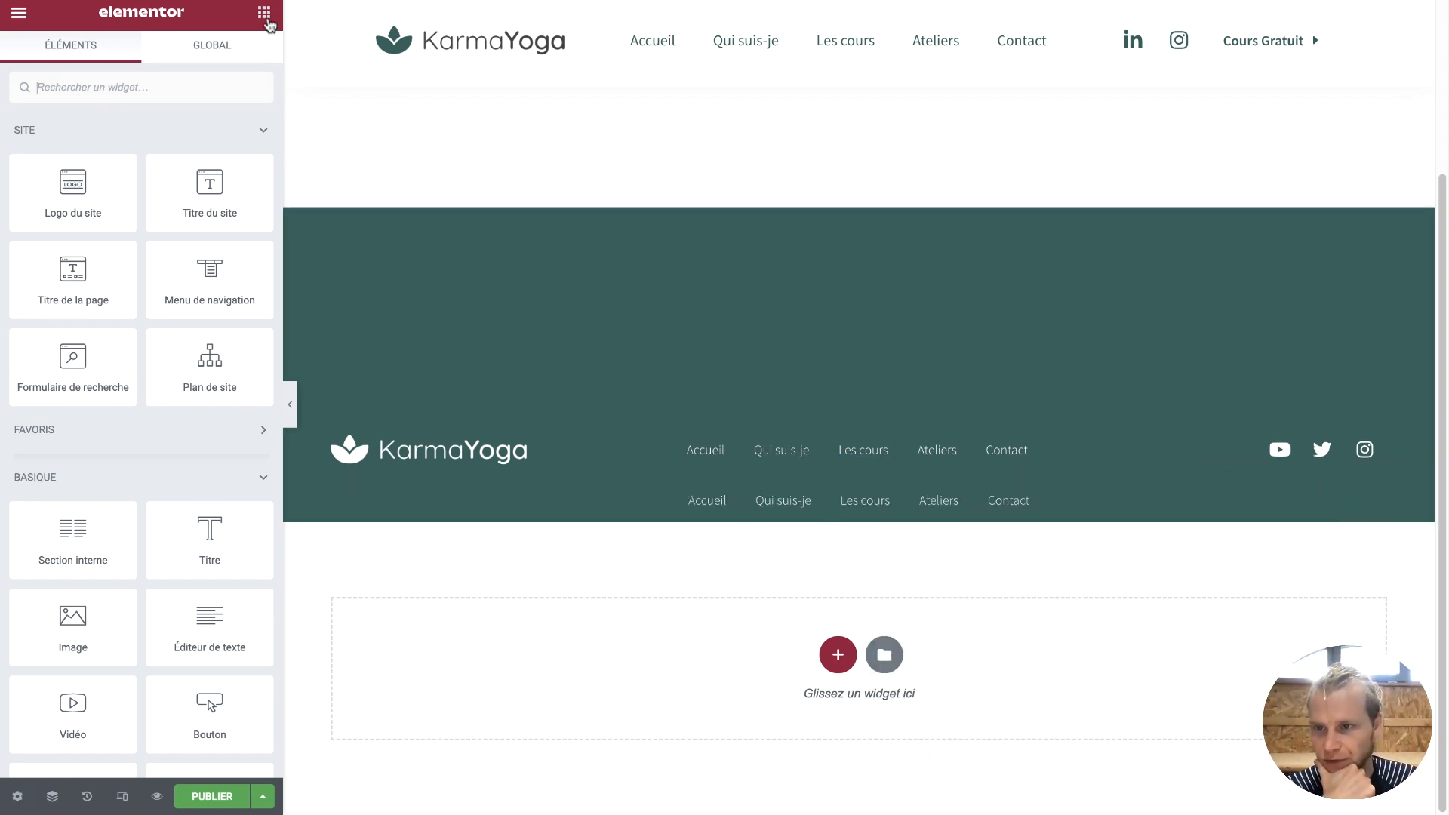
# Add a two-column inner section and a separator to the footer, shortened and centred
pyautogui.moveTo(73, 540); pyautogui.dragTo(763, 511)
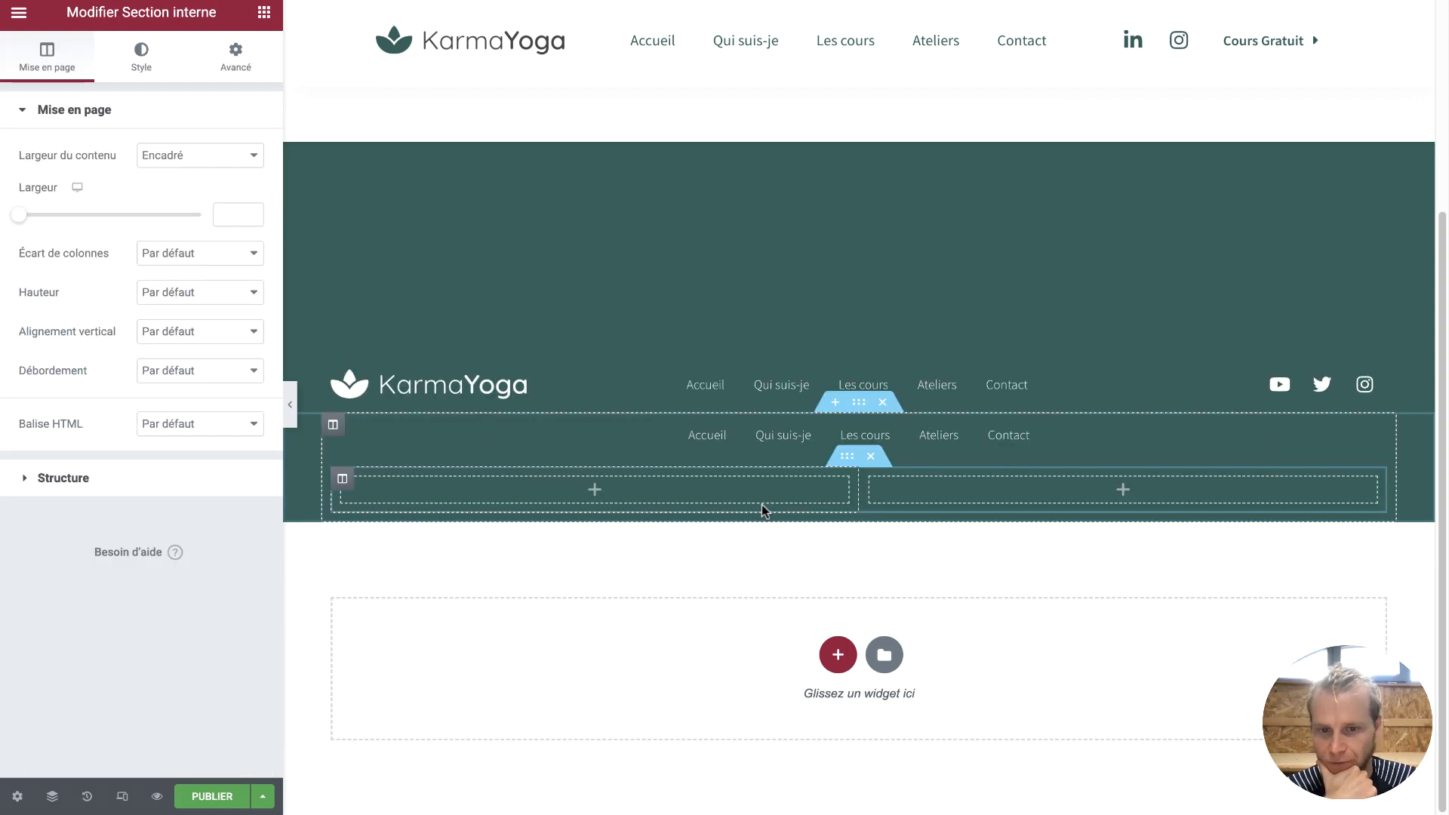
pyautogui.click(262, 27)
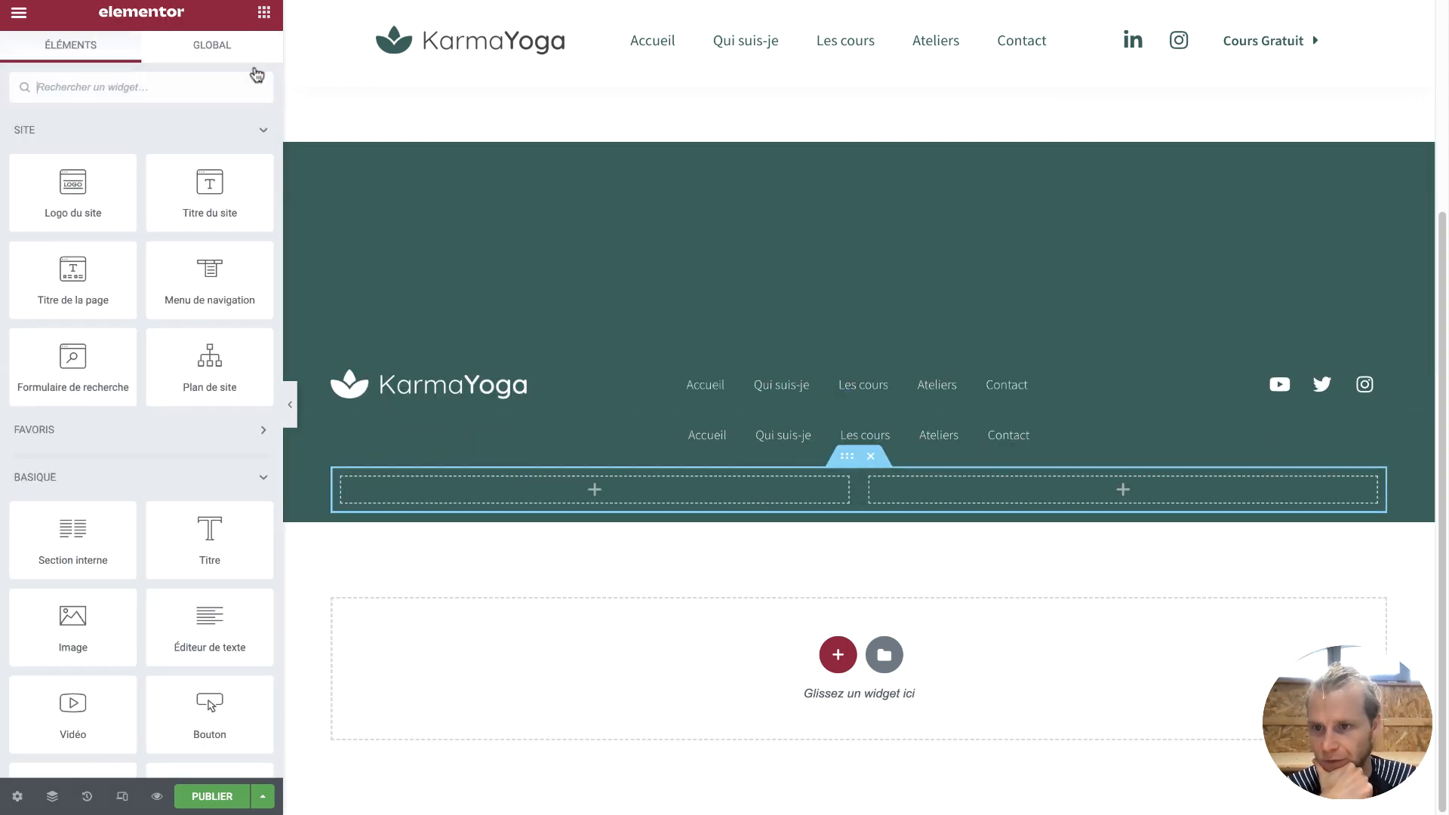
pyautogui.scroll(-5, 174, 514)
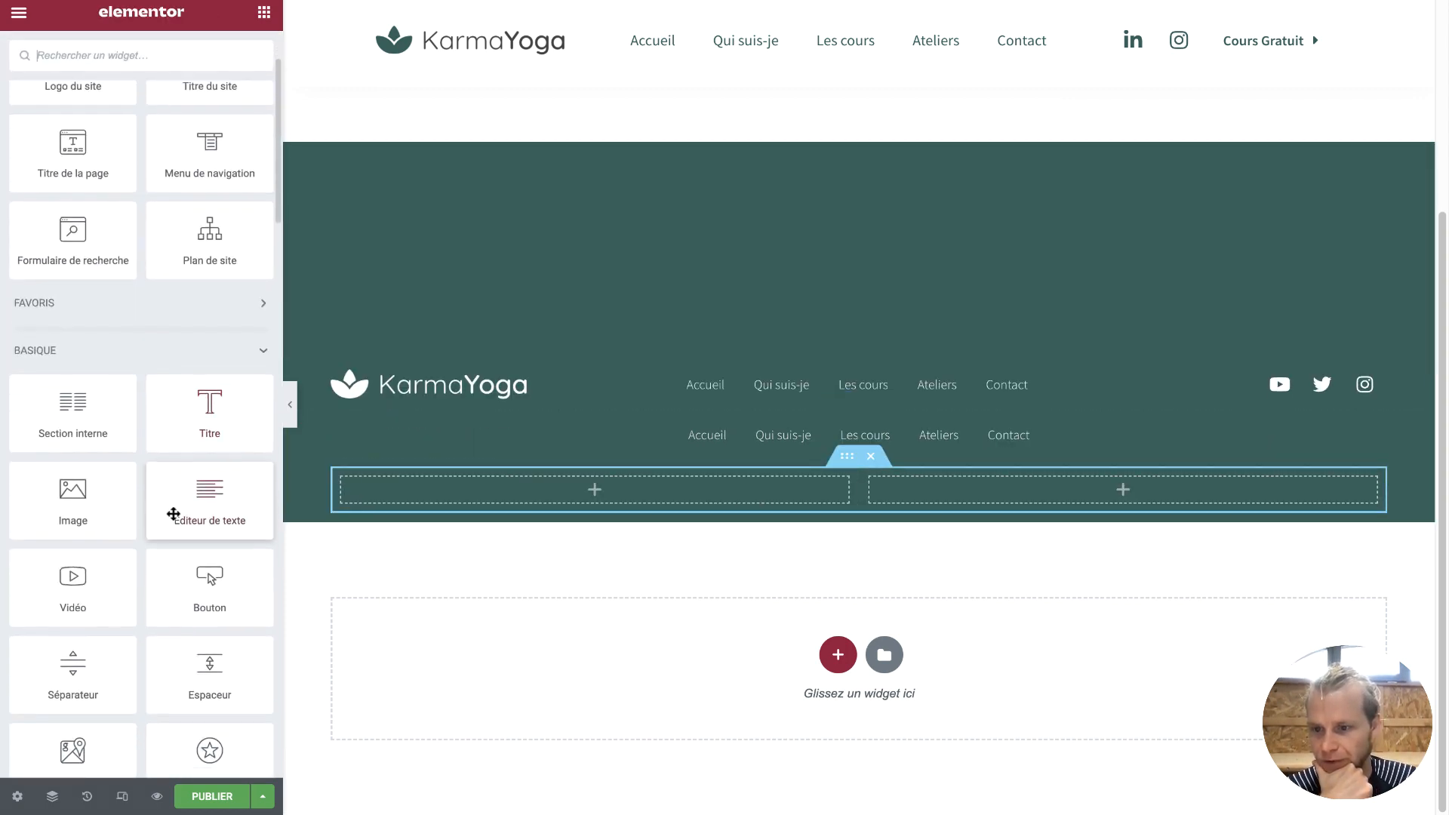
pyautogui.moveTo(61, 427); pyautogui.dragTo(834, 450)
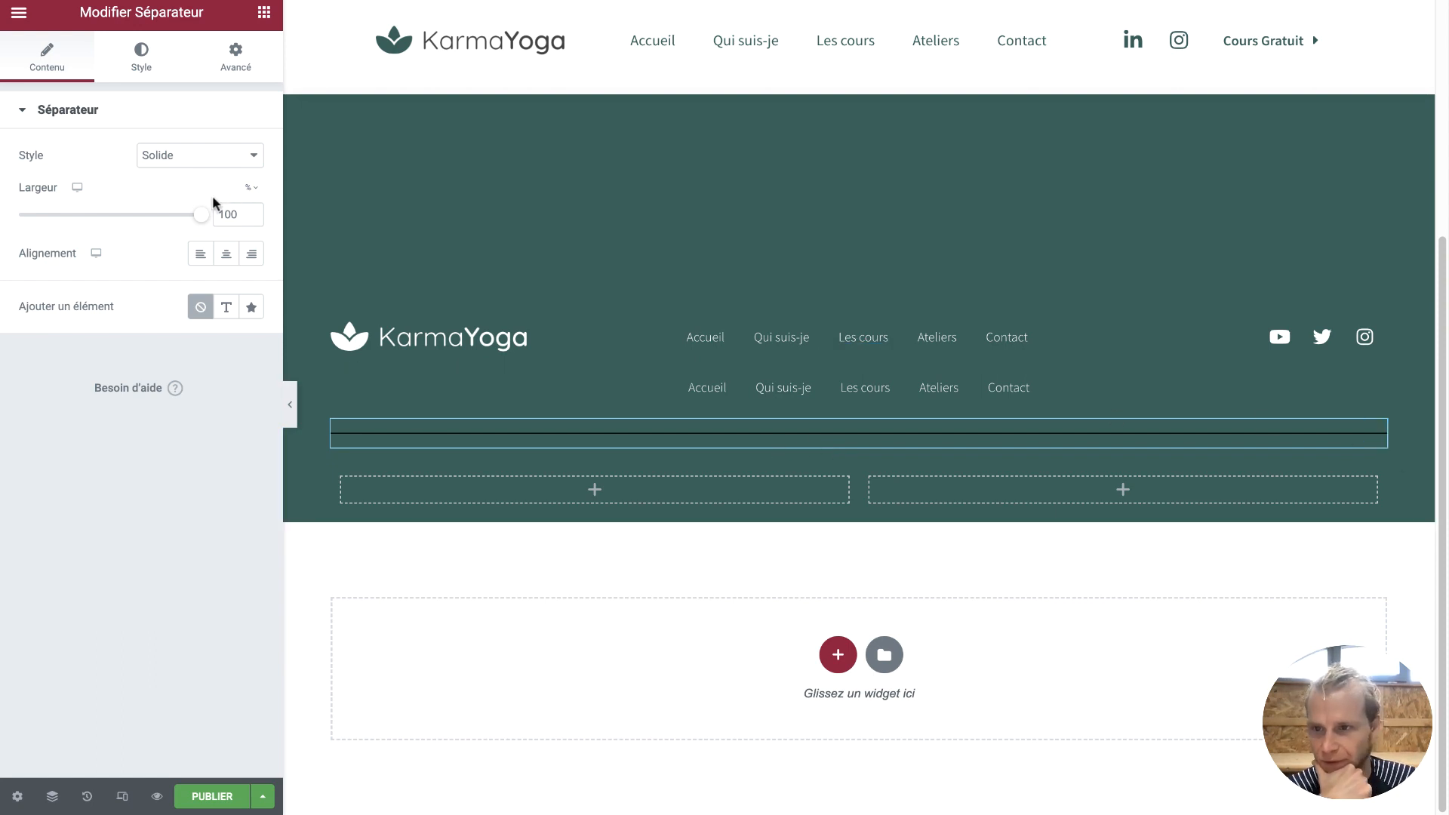
pyautogui.moveTo(206, 217); pyautogui.dragTo(187, 220)
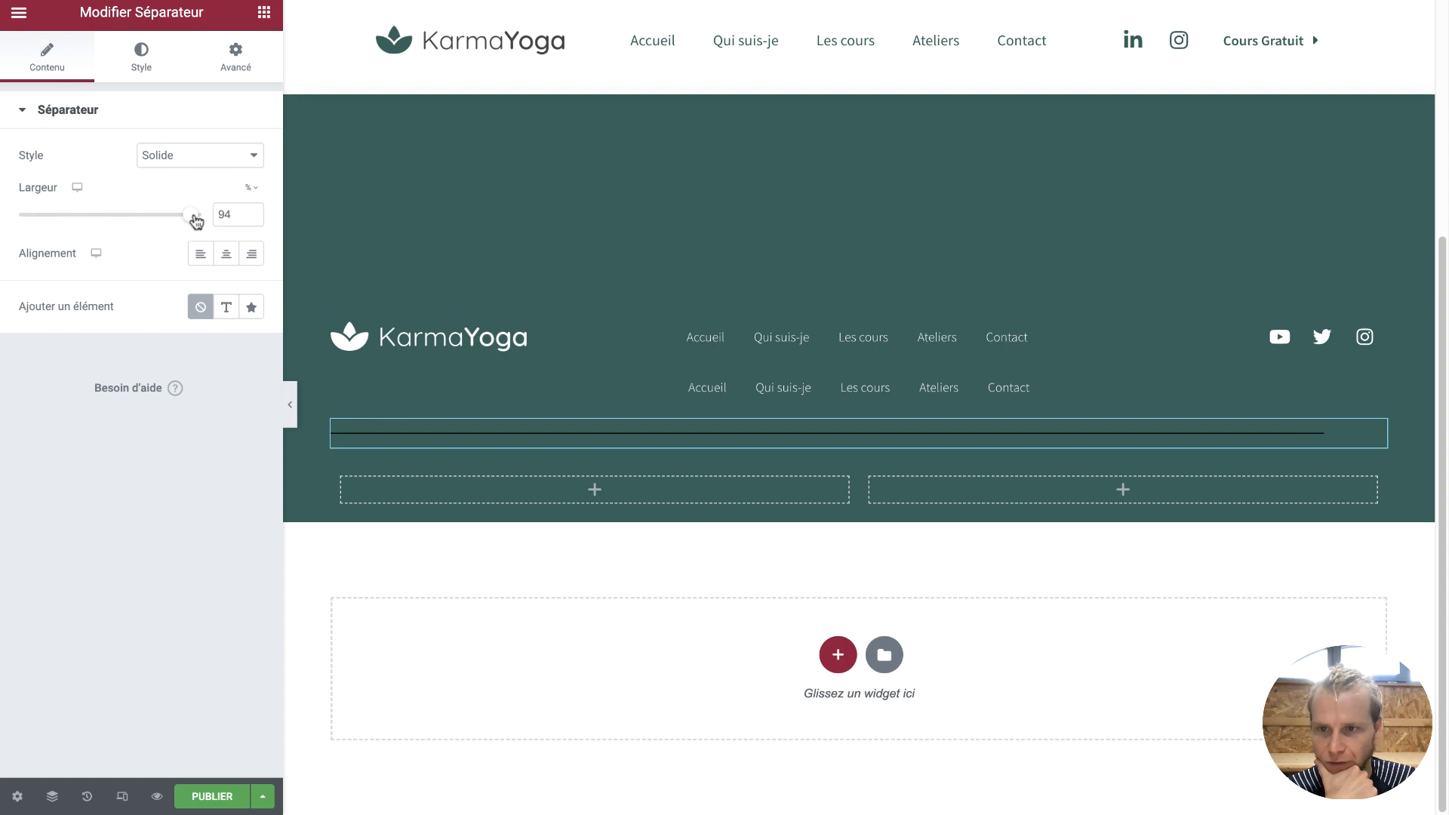
pyautogui.click(223, 254)
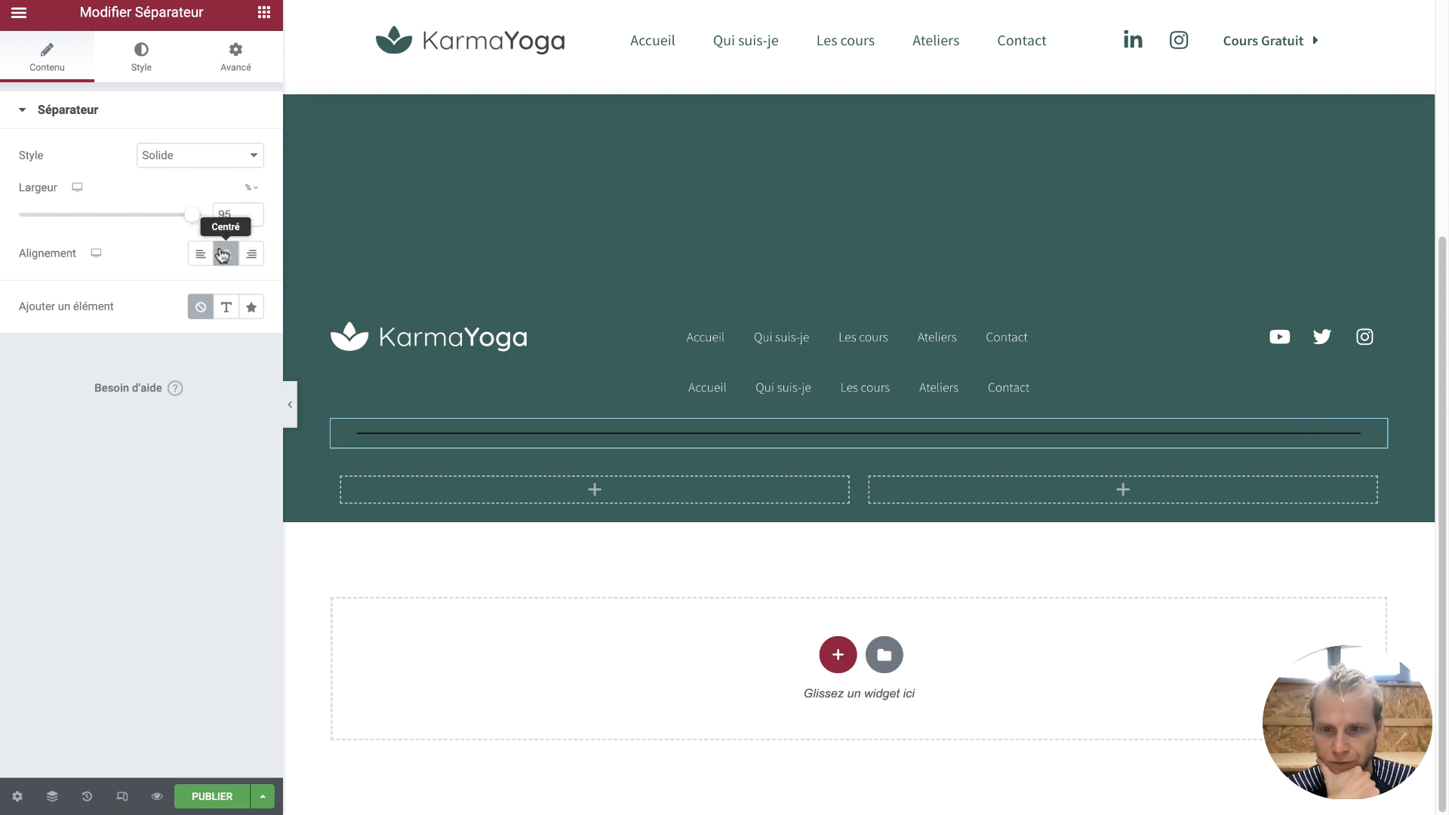
# Style the separator white with a 0.2 weight
pyautogui.click(152, 64)
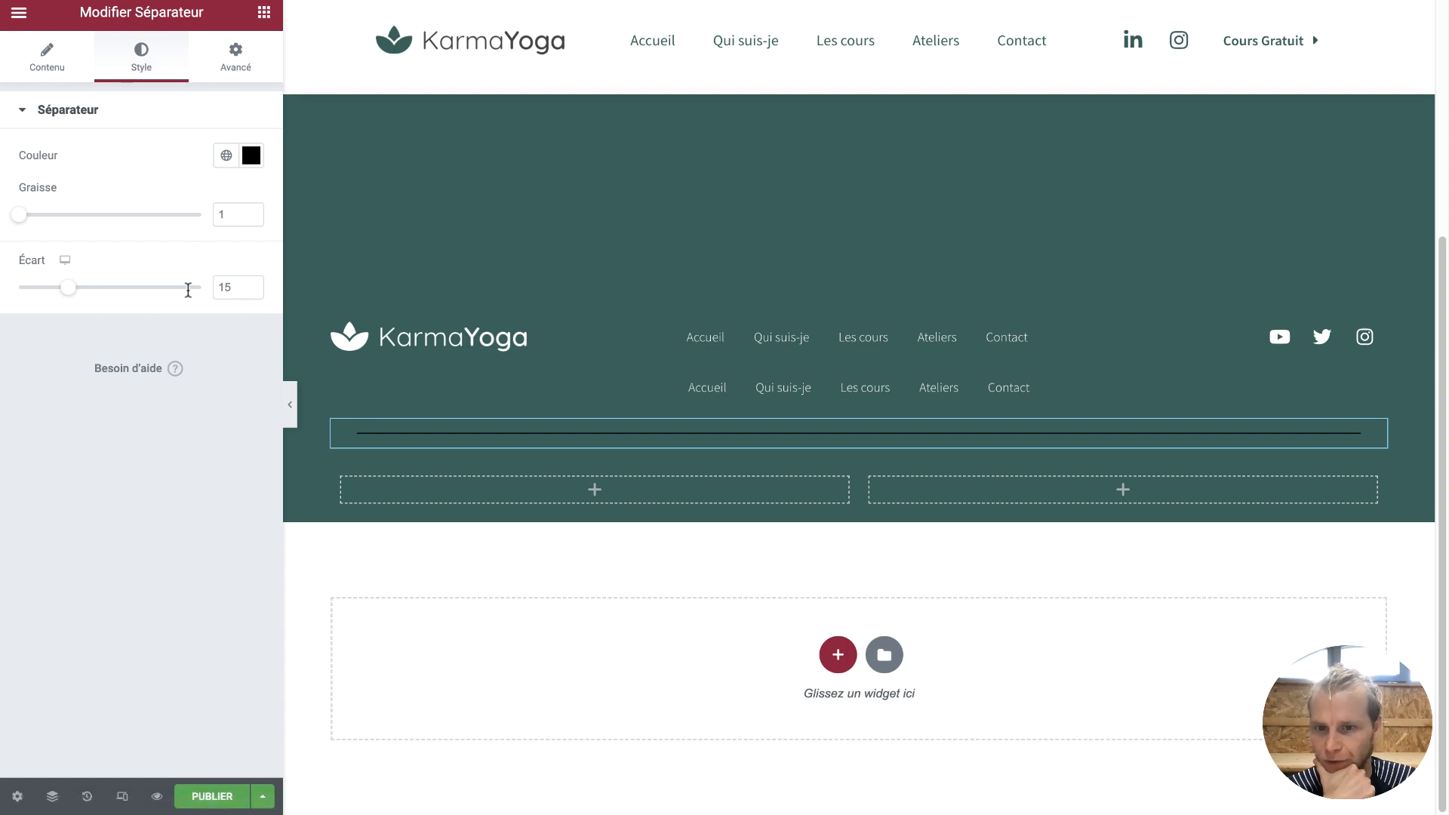
pyautogui.click(249, 155)
pyautogui.moveTo(168, 232); pyautogui.dragTo(0, 200)
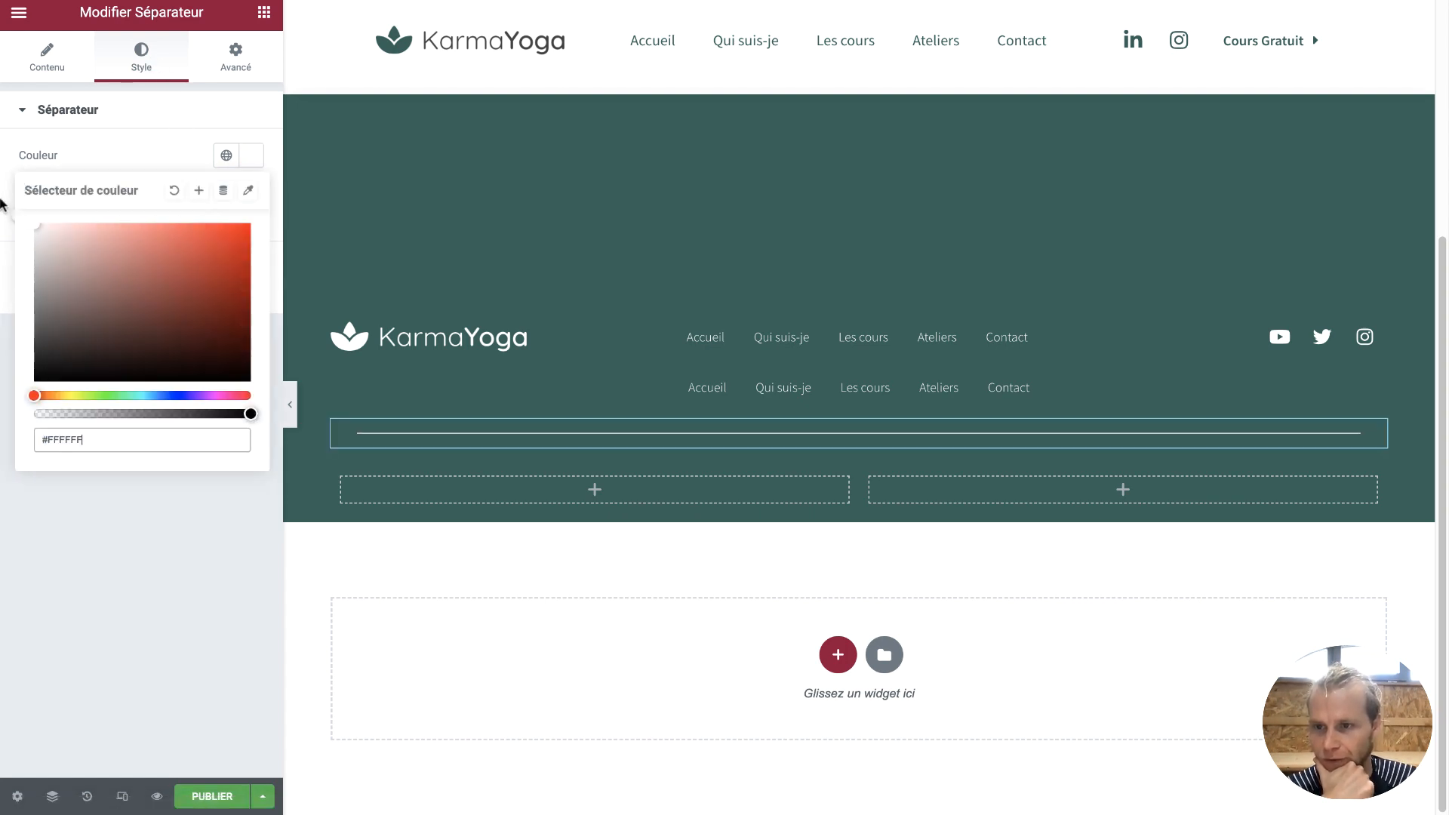
pyautogui.click(179, 496)
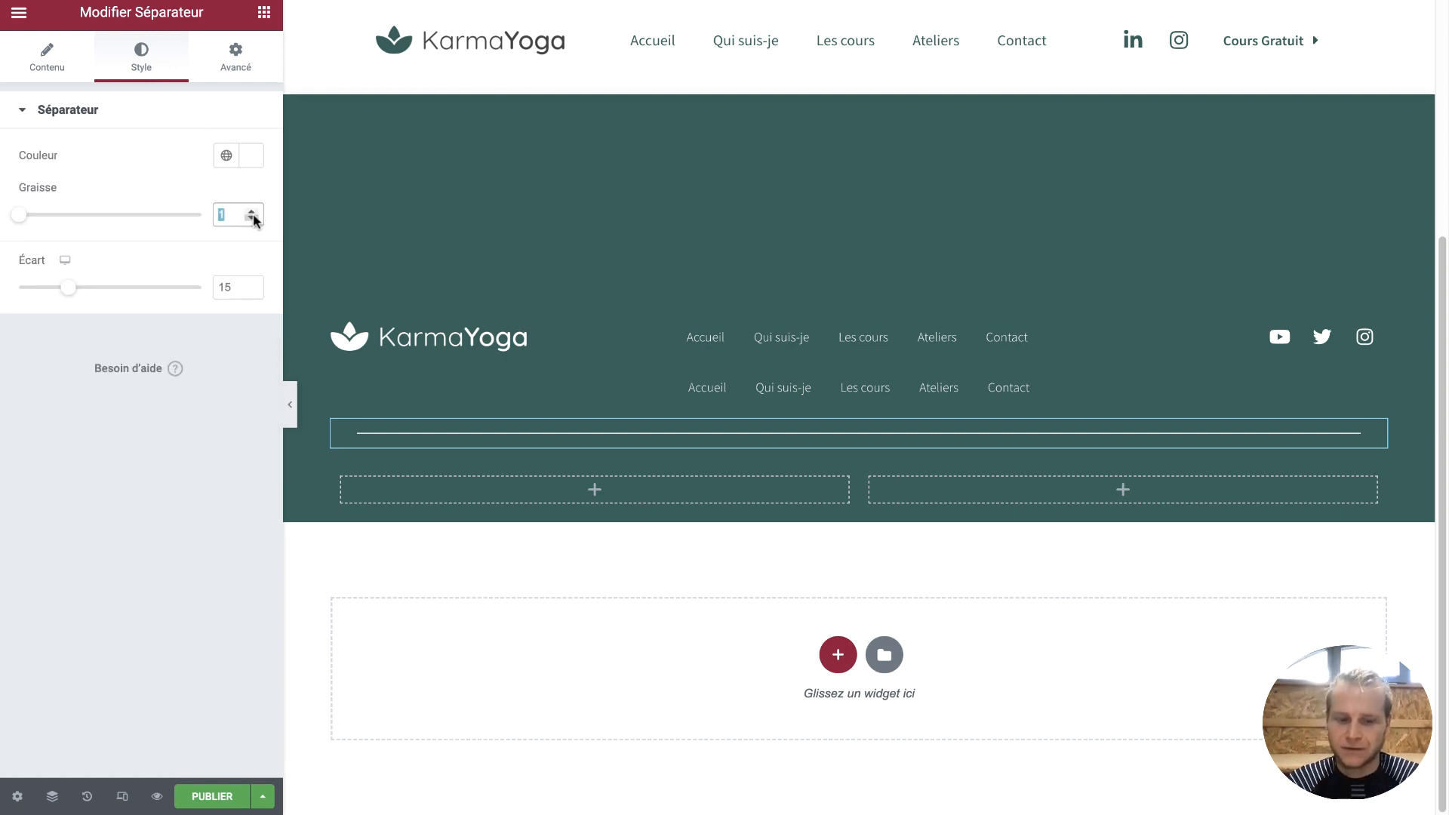
pyautogui.write('0,2')
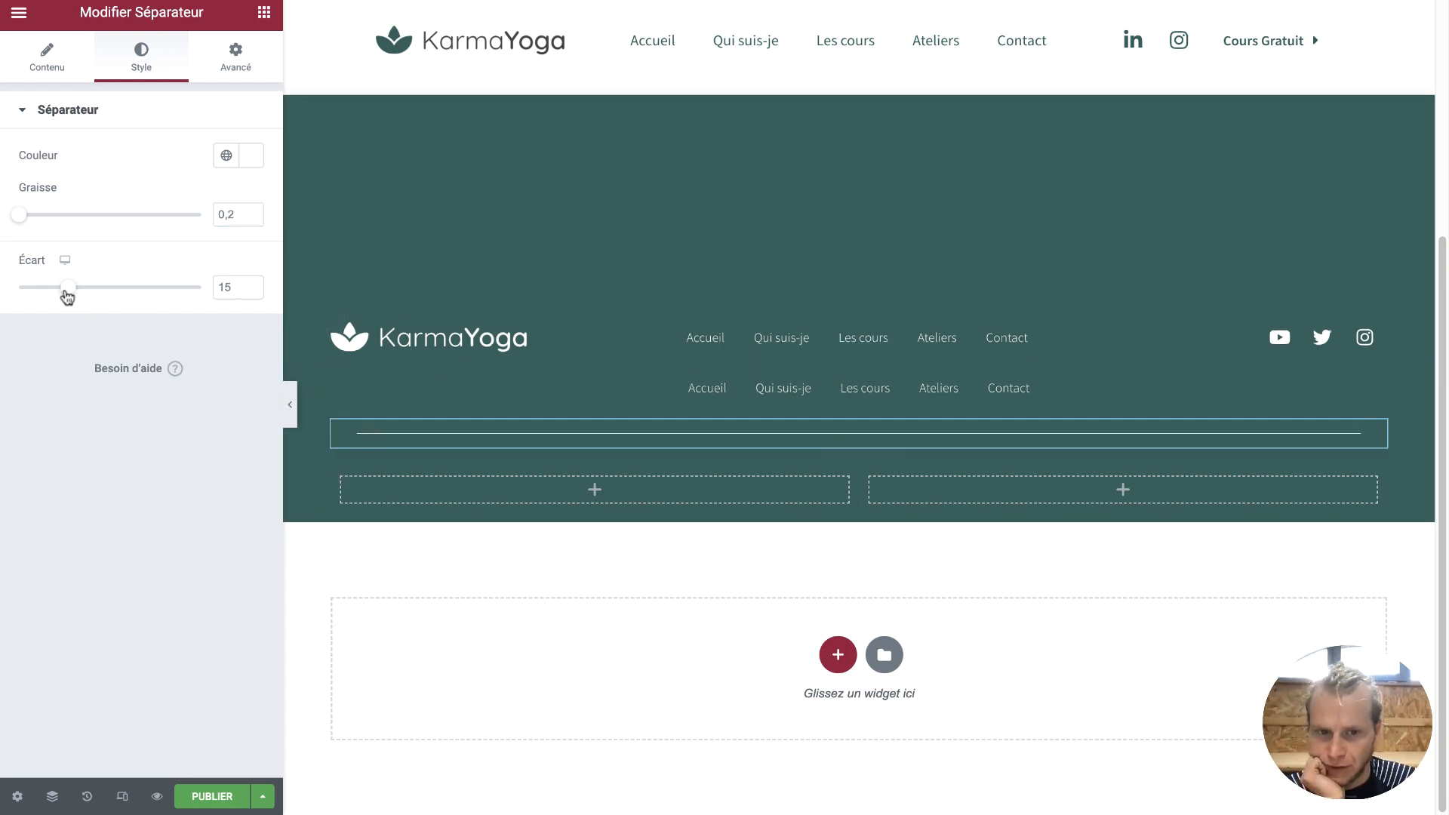
pyautogui.moveTo(68, 296); pyautogui.dragTo(9, 302)
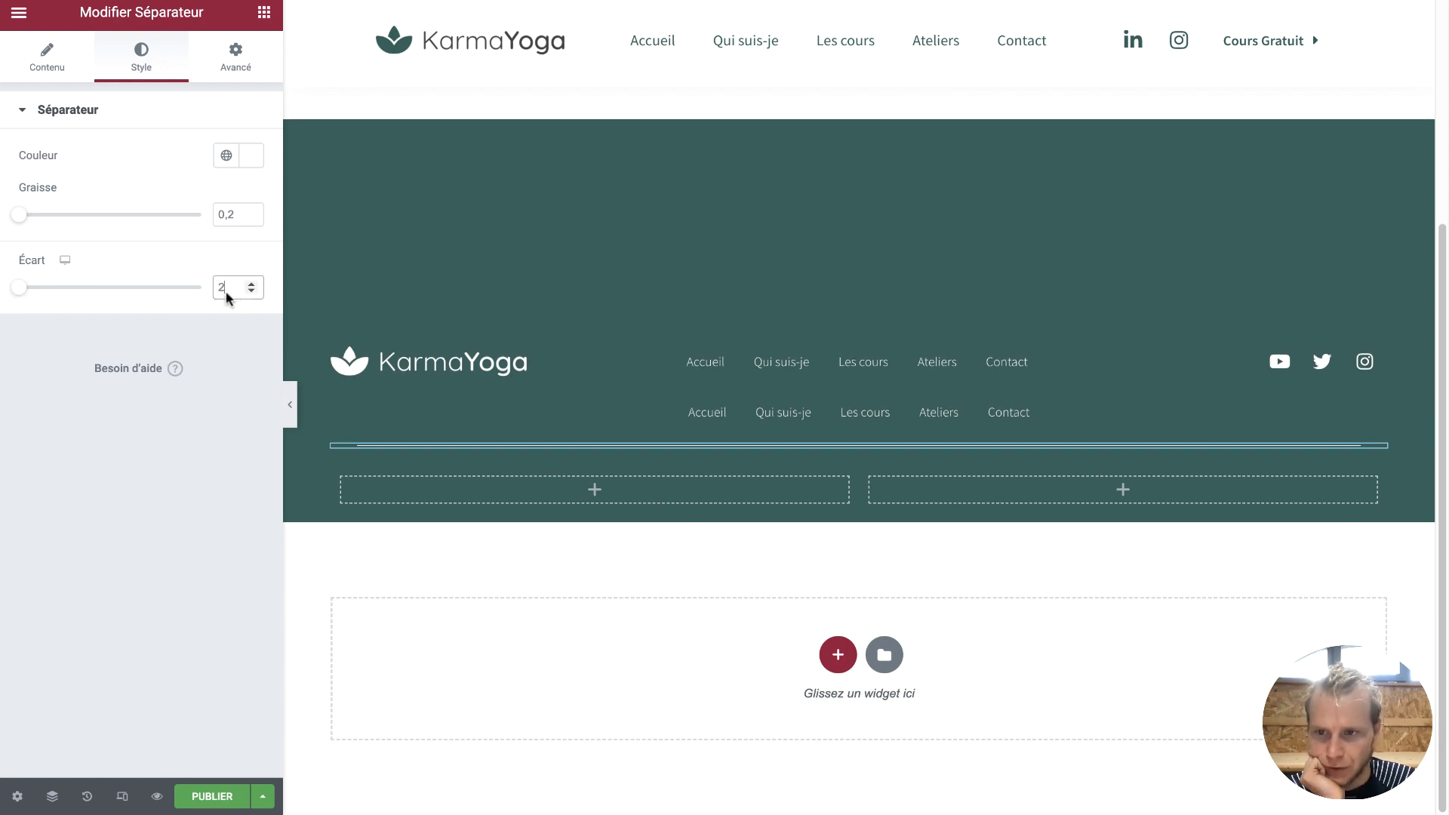
pyautogui.press('BackSpace')
pyautogui.write('0')
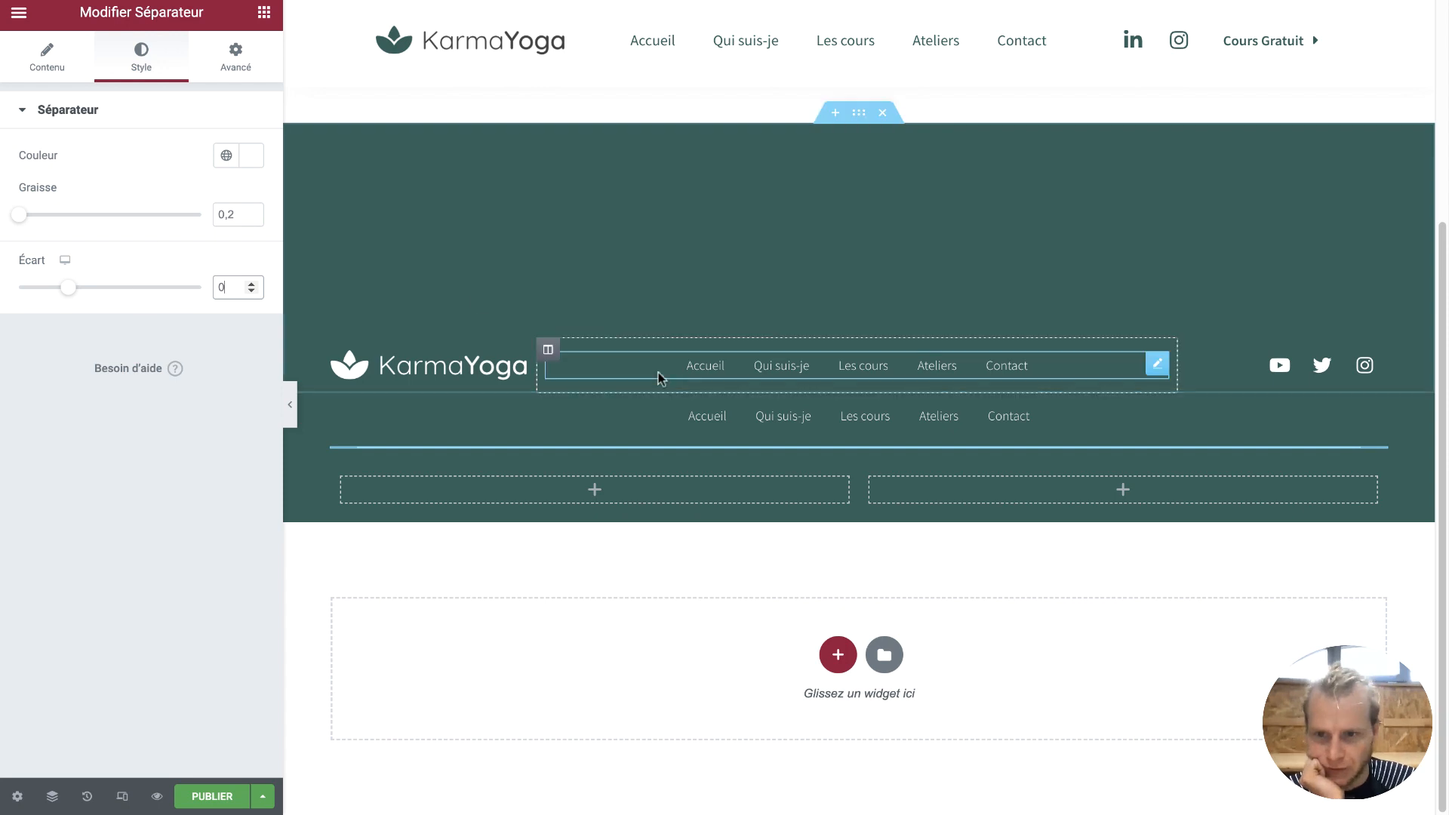
# Set the separator's gap (Écart) to 2 for a thin double line
pyautogui.click(720, 372)
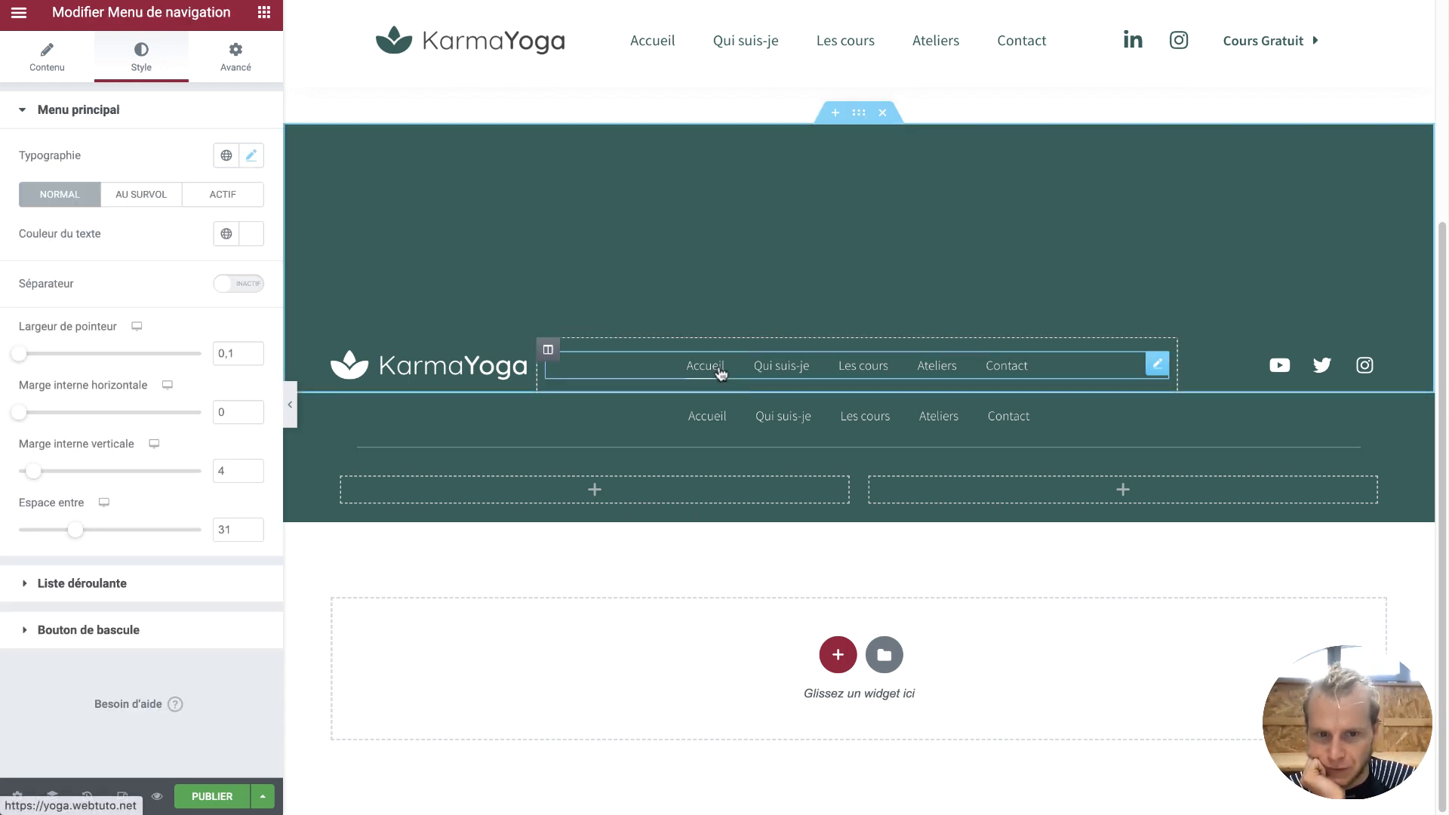
pyautogui.click(677, 451)
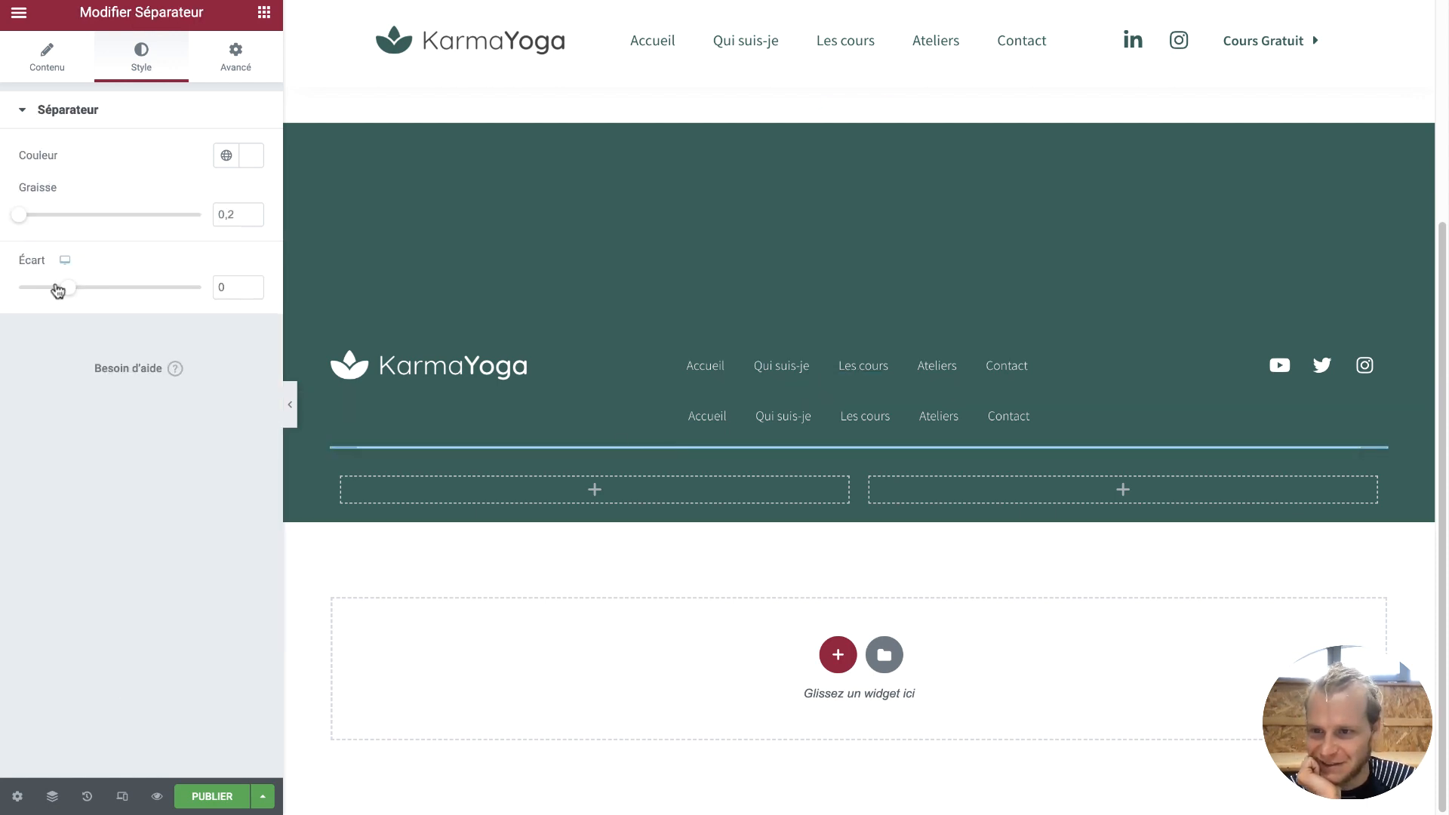
pyautogui.moveTo(71, 294); pyautogui.dragTo(13, 299)
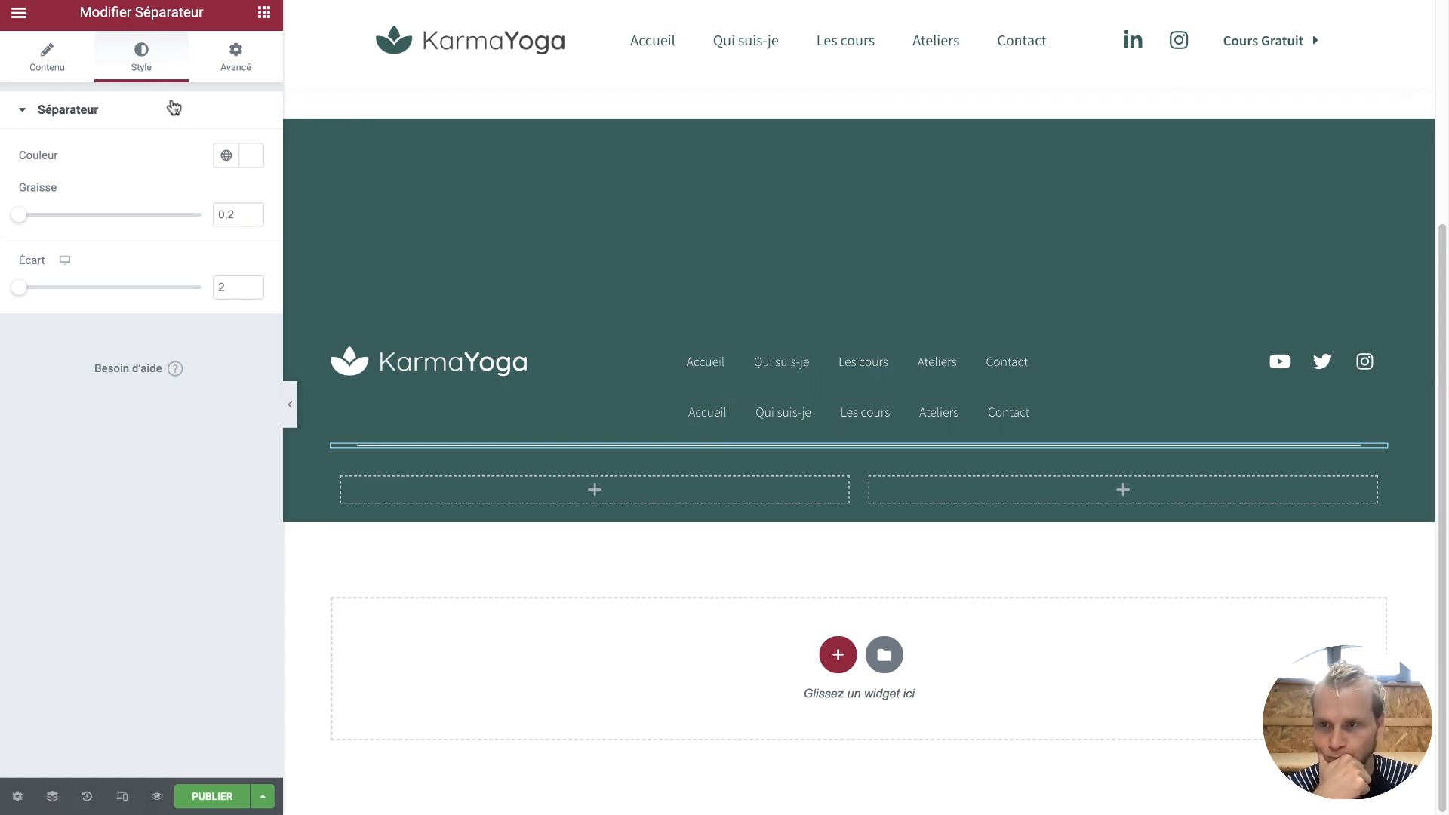
pyautogui.click(56, 69)
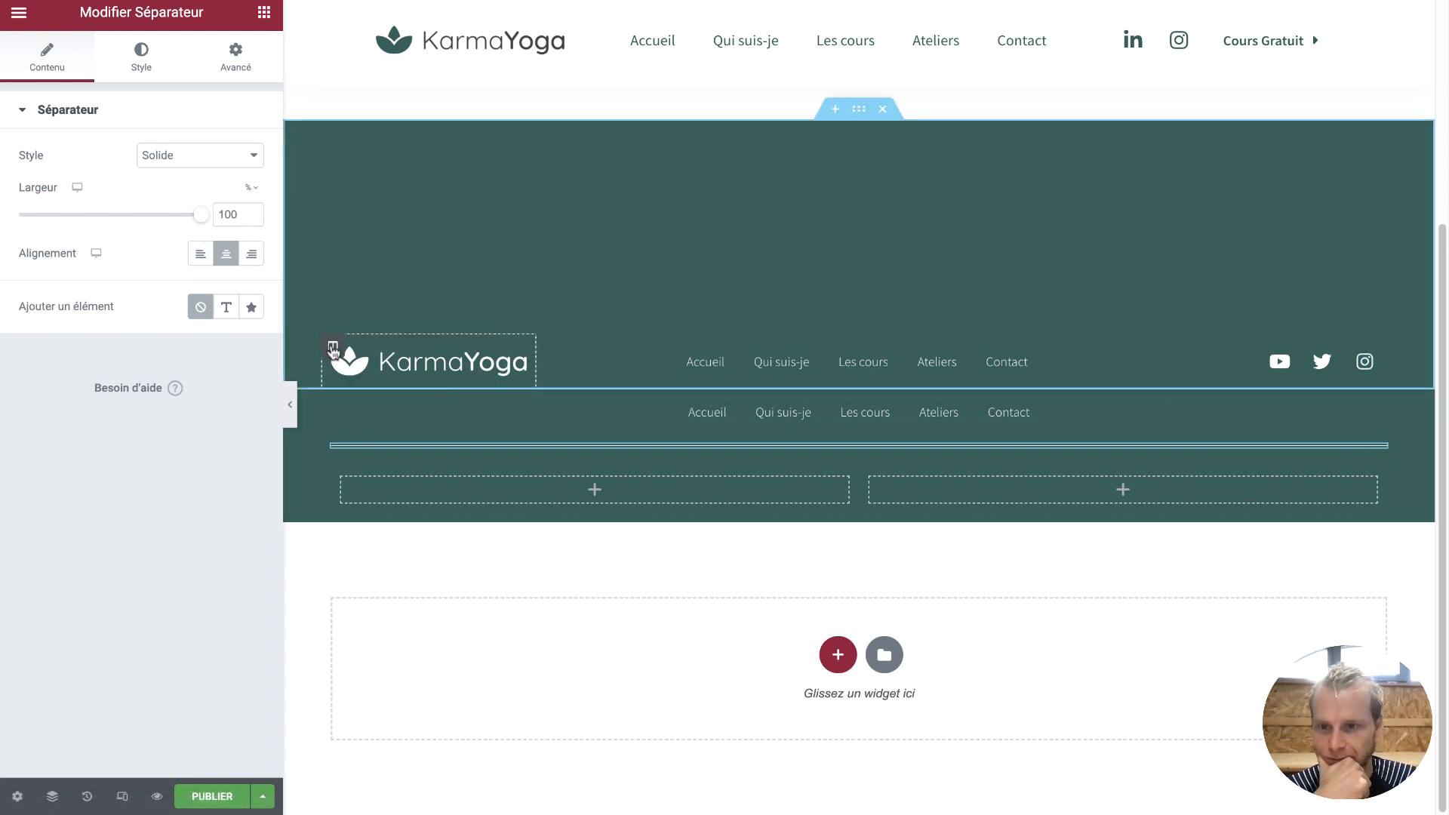
pyautogui.click(888, 440)
# Delete the duplicate menu and paste the '© 2022 - KarmaYoga' line into a text block in the left column
pyautogui.rightClick(894, 427)
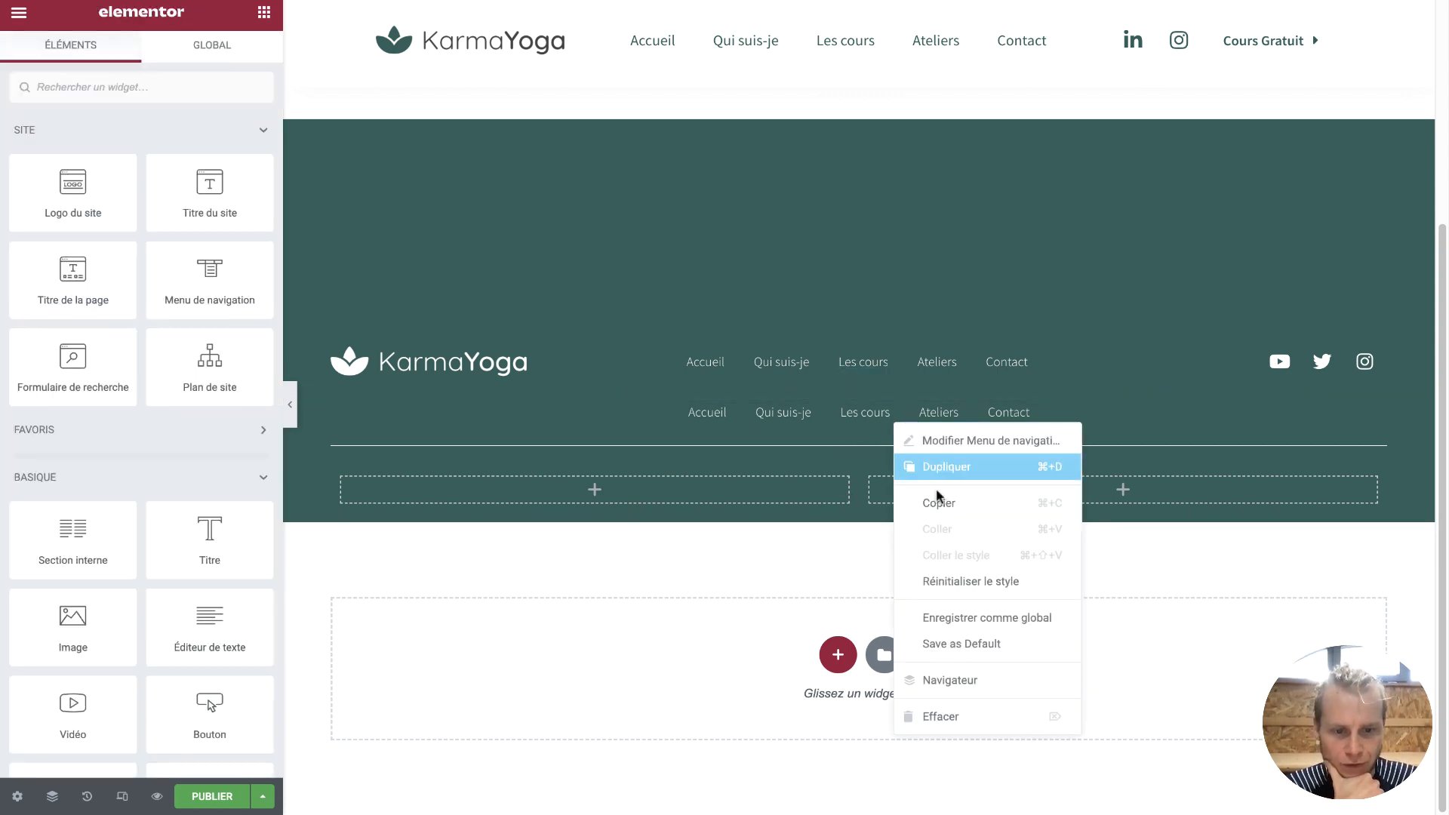
pyautogui.click(961, 715)
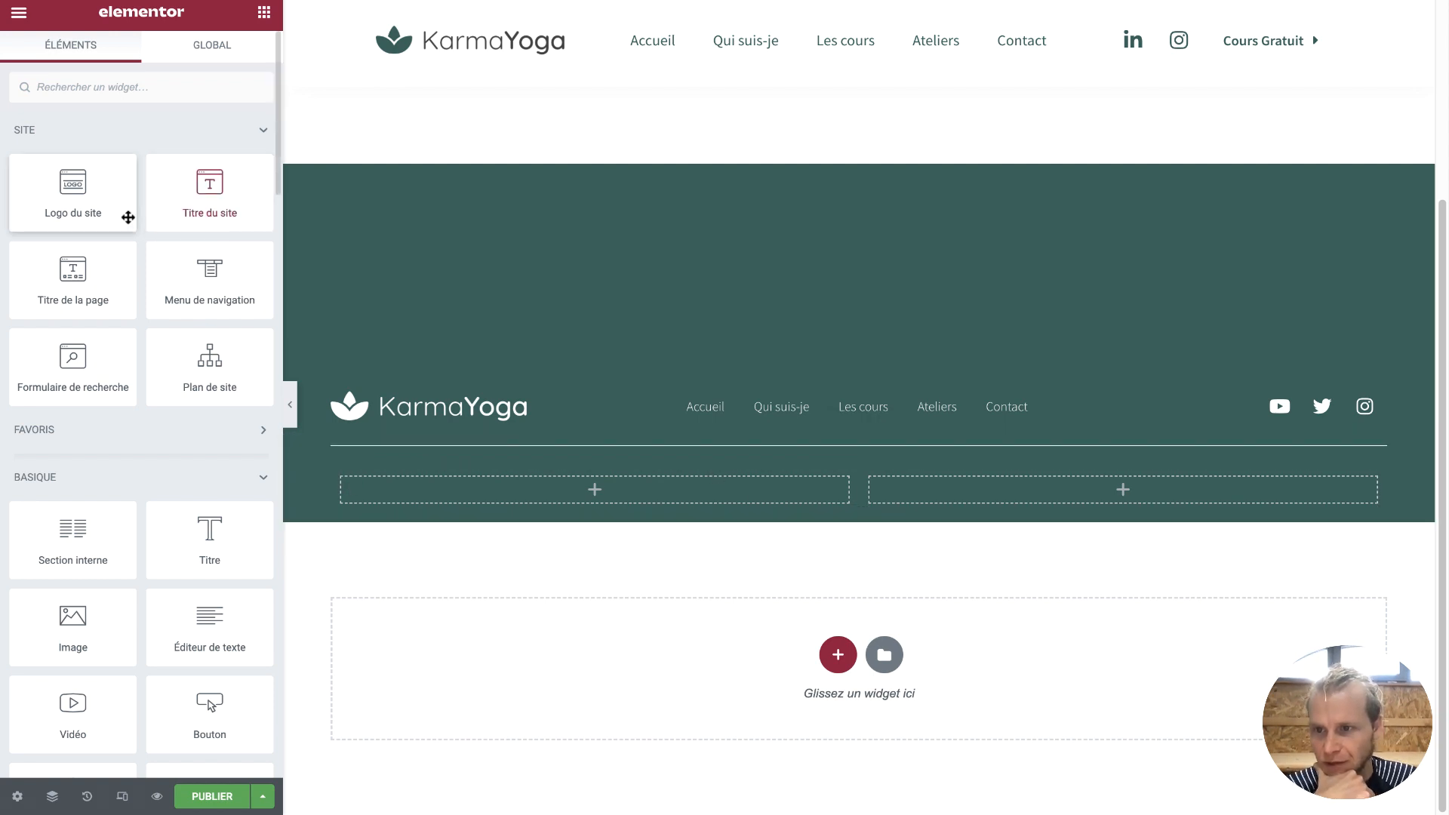
pyautogui.moveTo(188, 631); pyautogui.dragTo(428, 483)
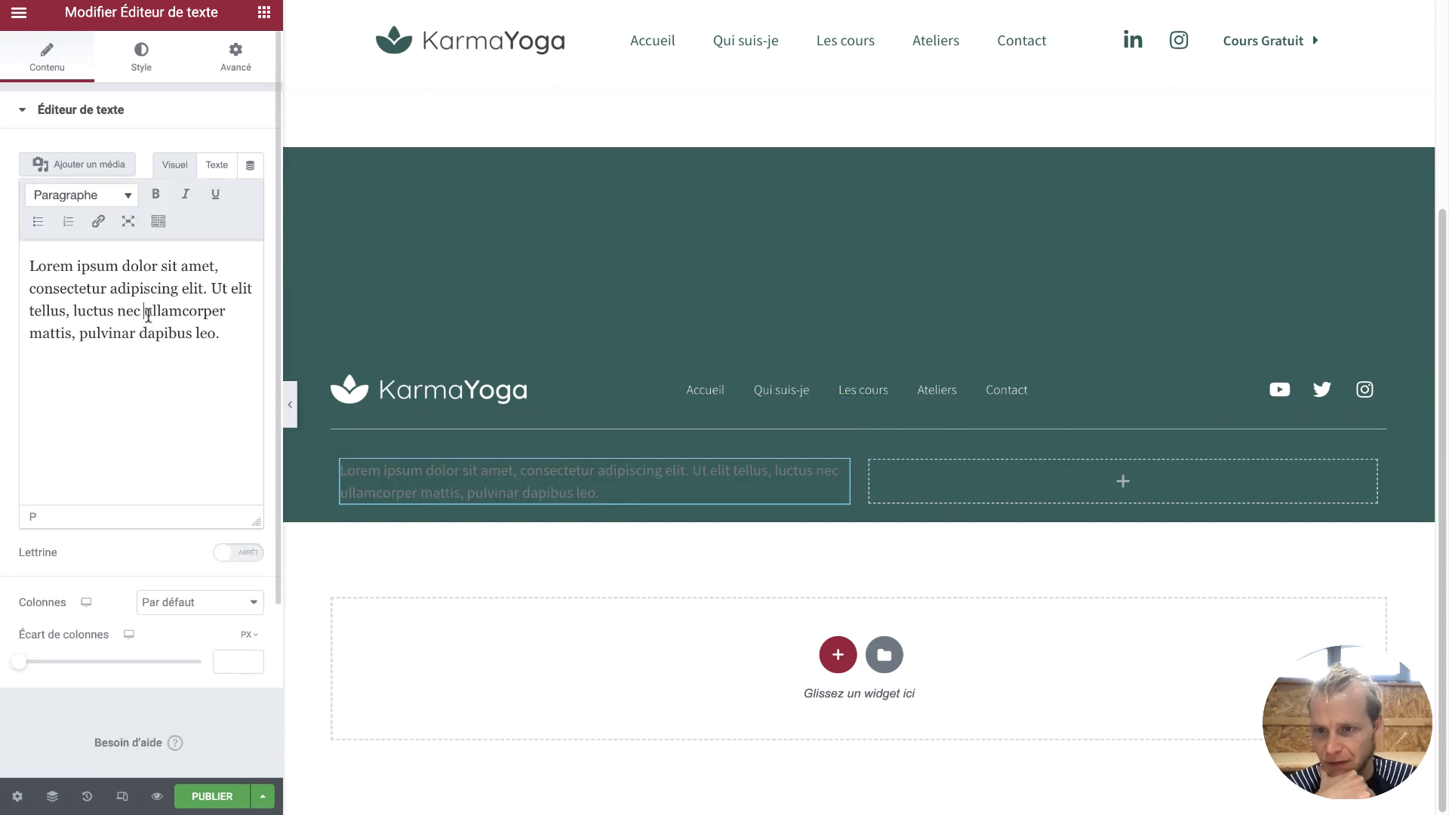
pyautogui.tripleClick(148, 315)
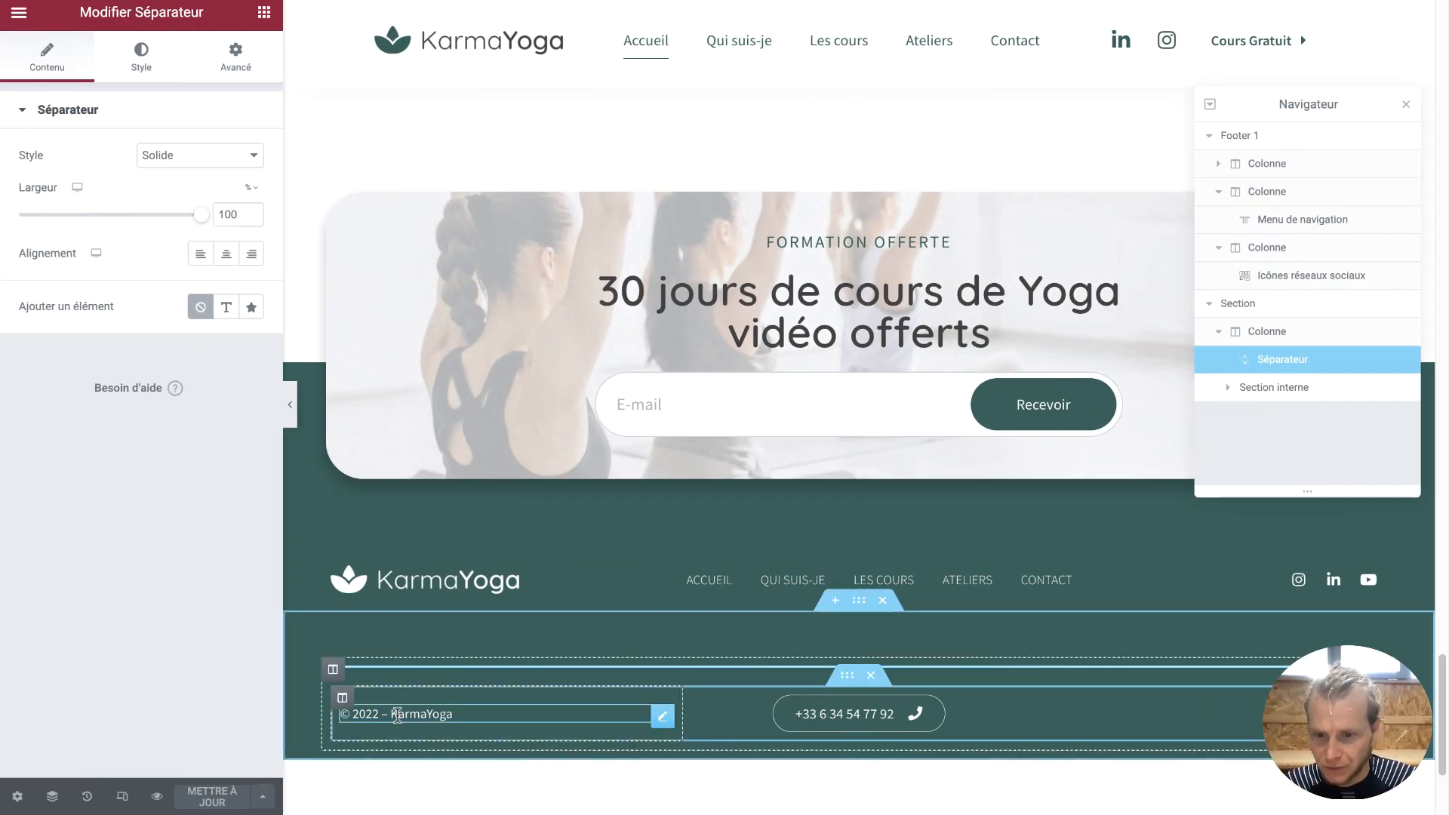
pyautogui.tripleClick(398, 715)
pyautogui.hotkey('ctrl', 'c')
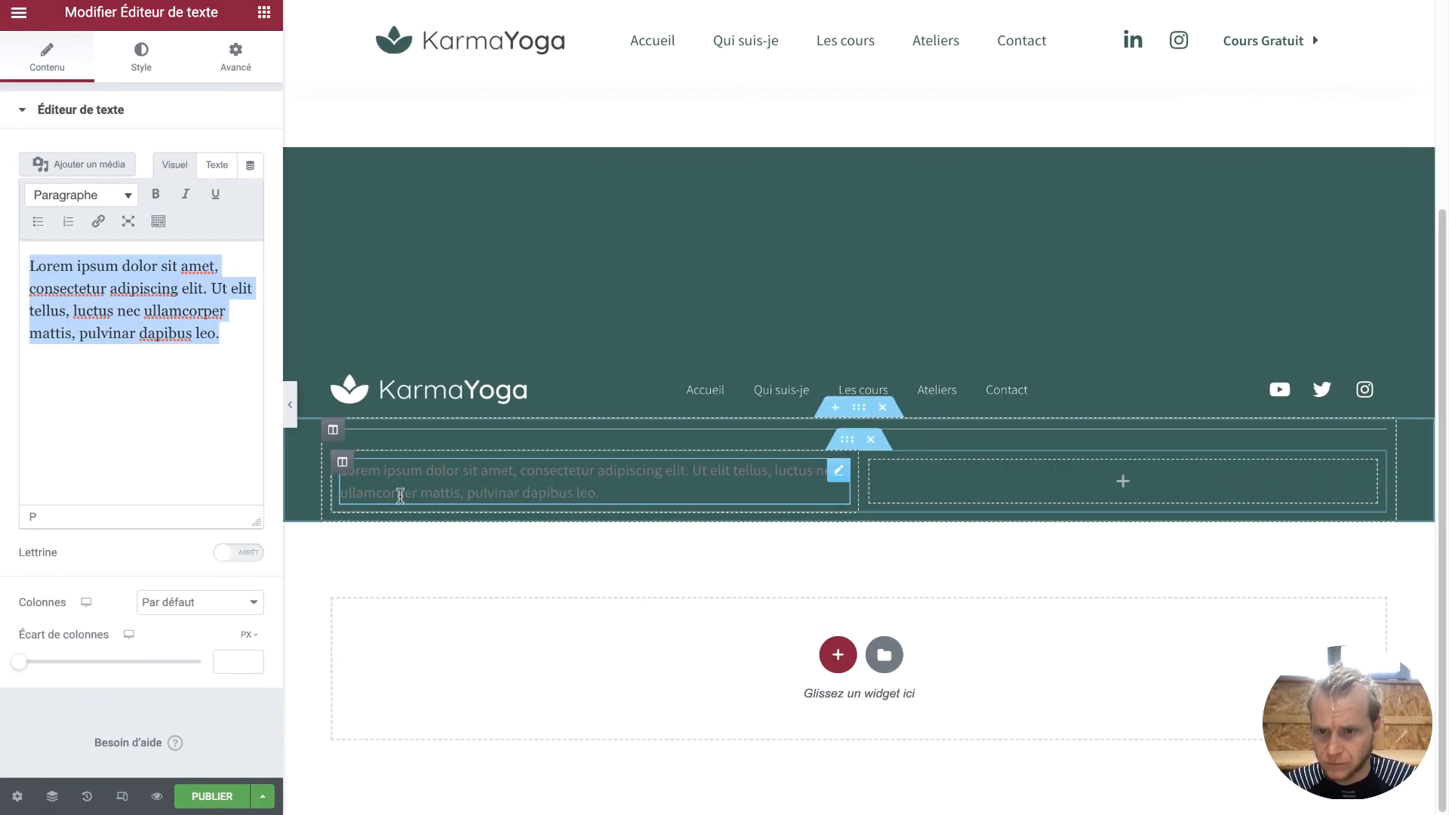
pyautogui.tripleClick(401, 492)
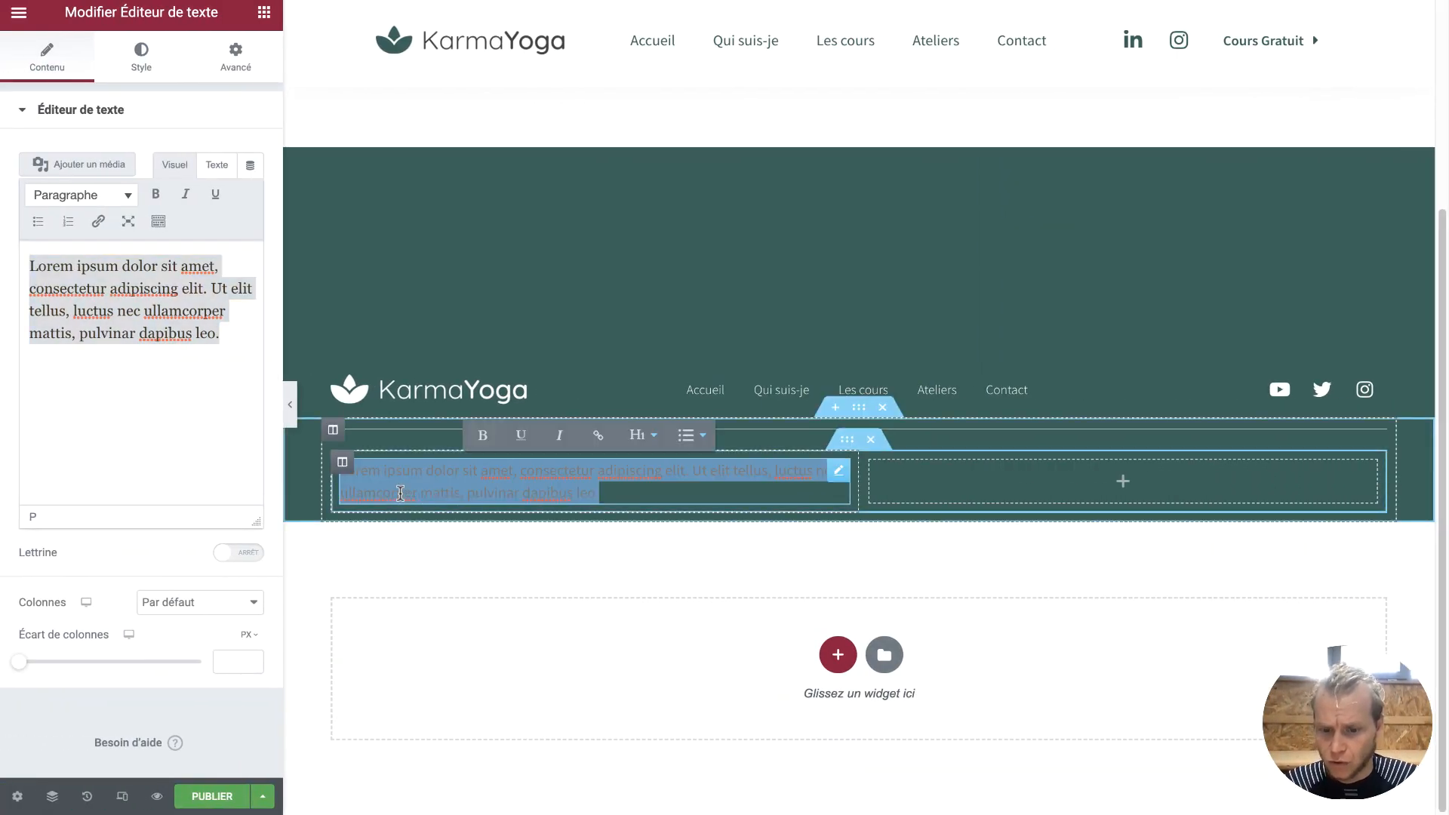
pyautogui.hotkey('ctrl', 'v')
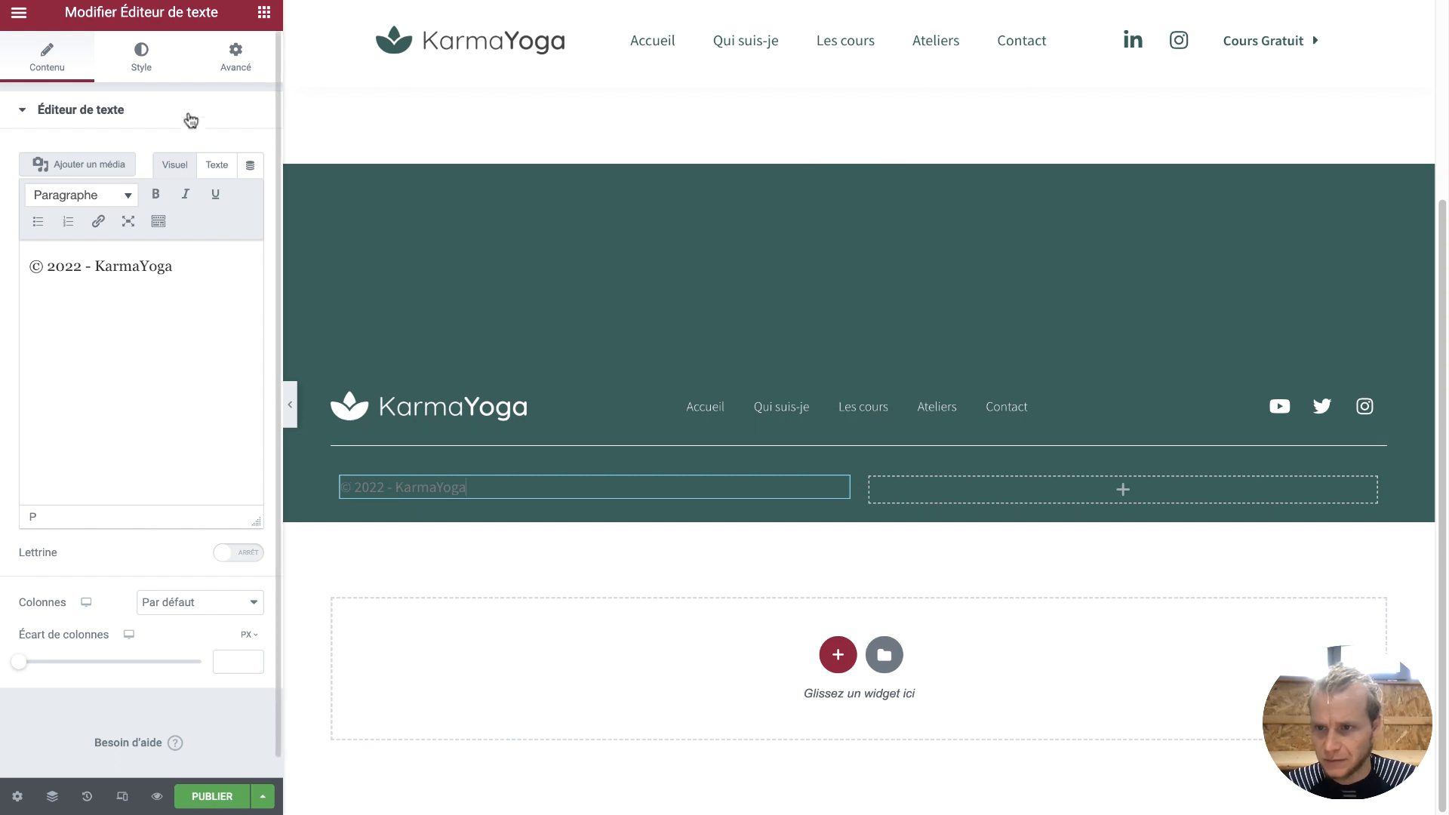
# Style the copyright text #FFFFFF, size 14, weight 300
pyautogui.click(154, 70)
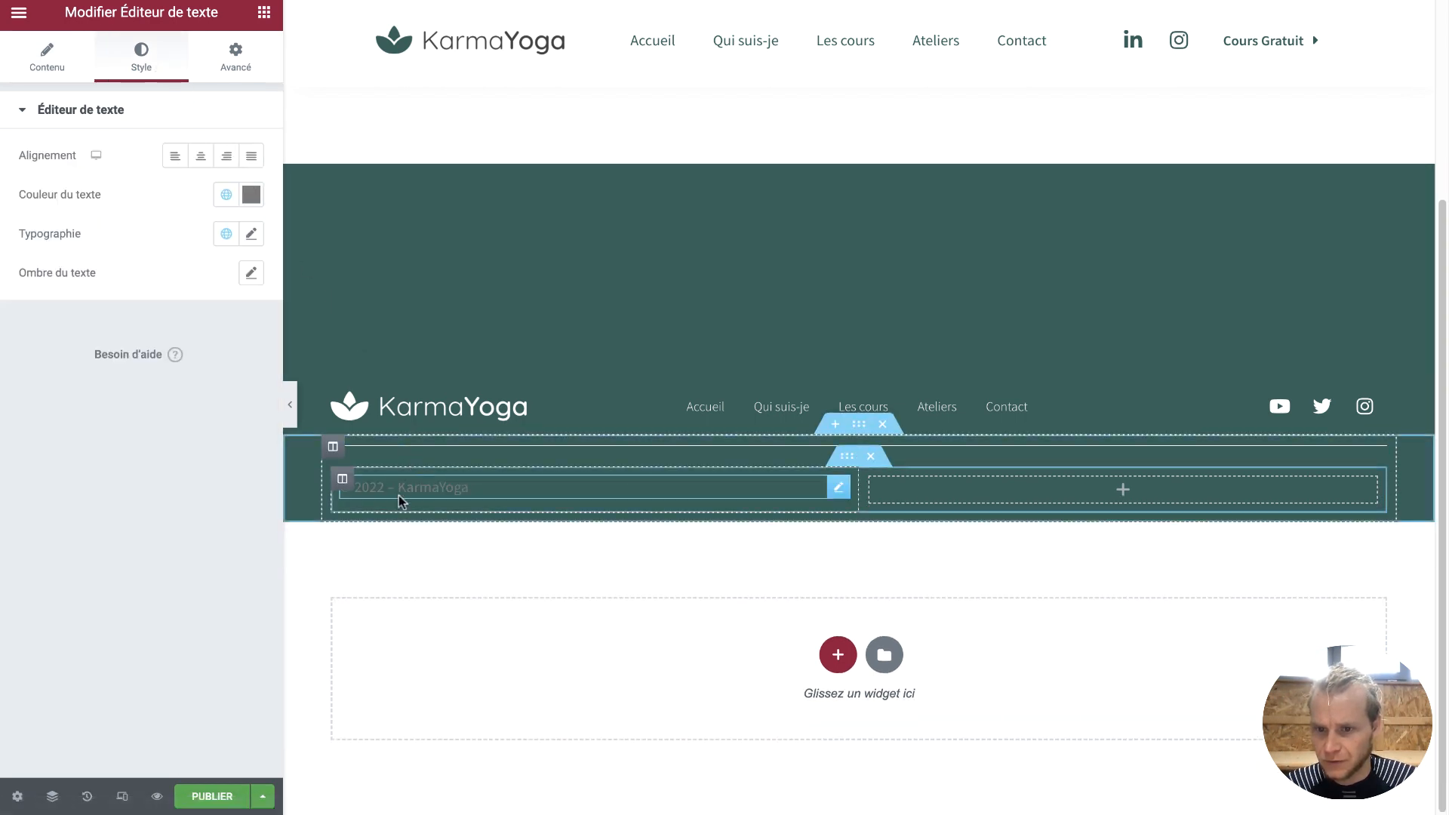
pyautogui.click(251, 195)
pyautogui.write('#FFFFFF')
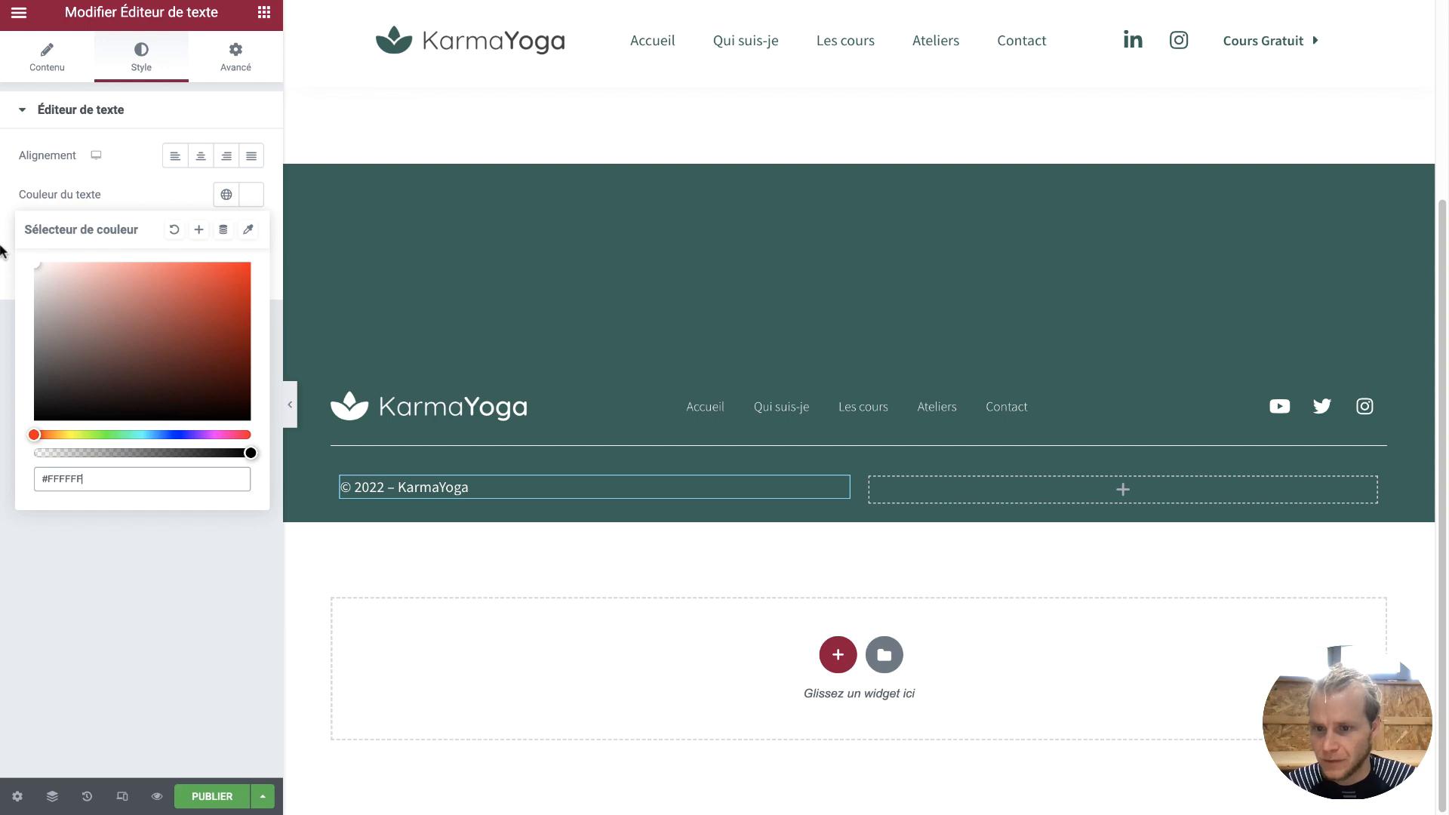
pyautogui.click(217, 190)
pyautogui.click(252, 235)
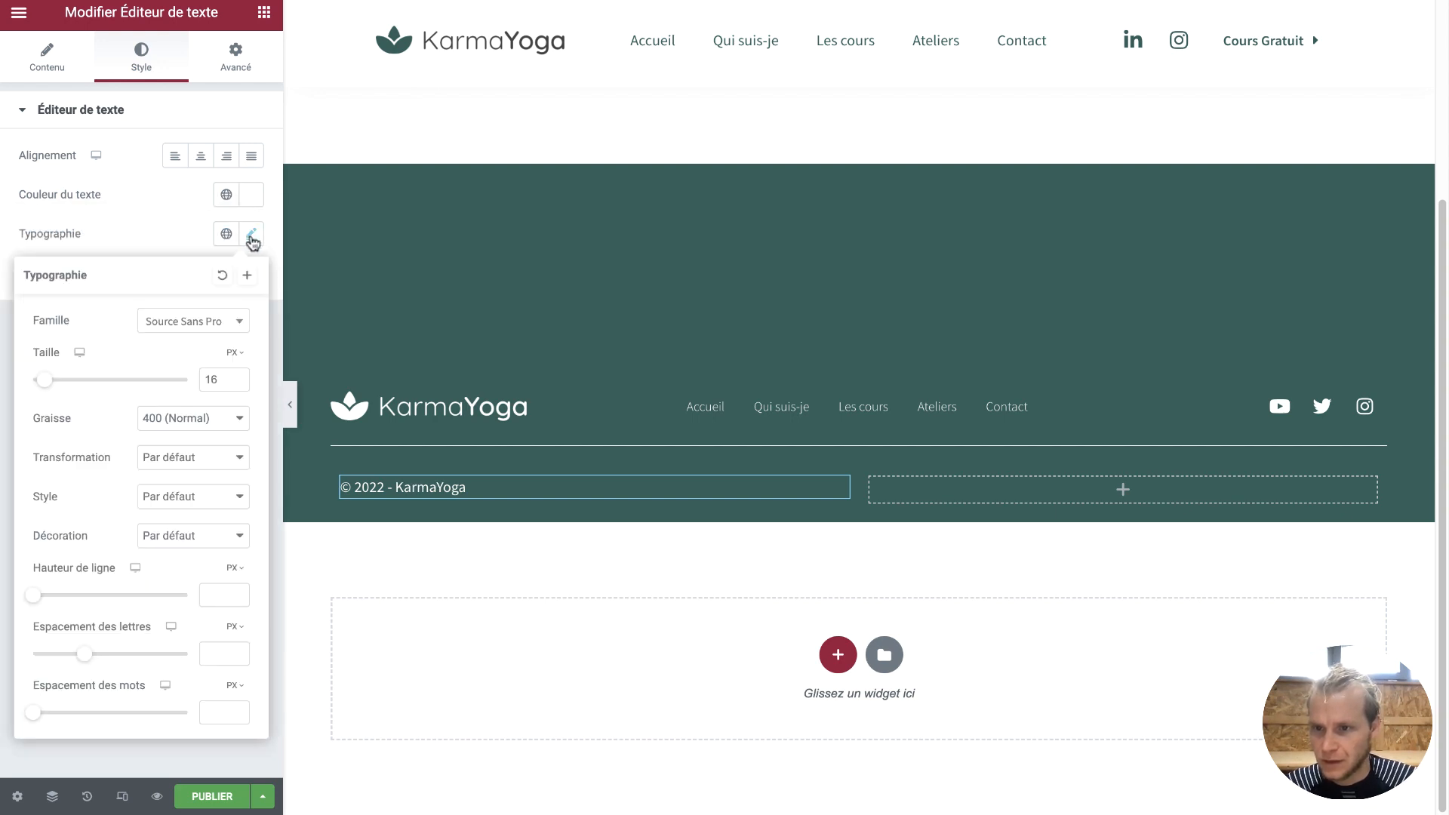
pyautogui.click(238, 384)
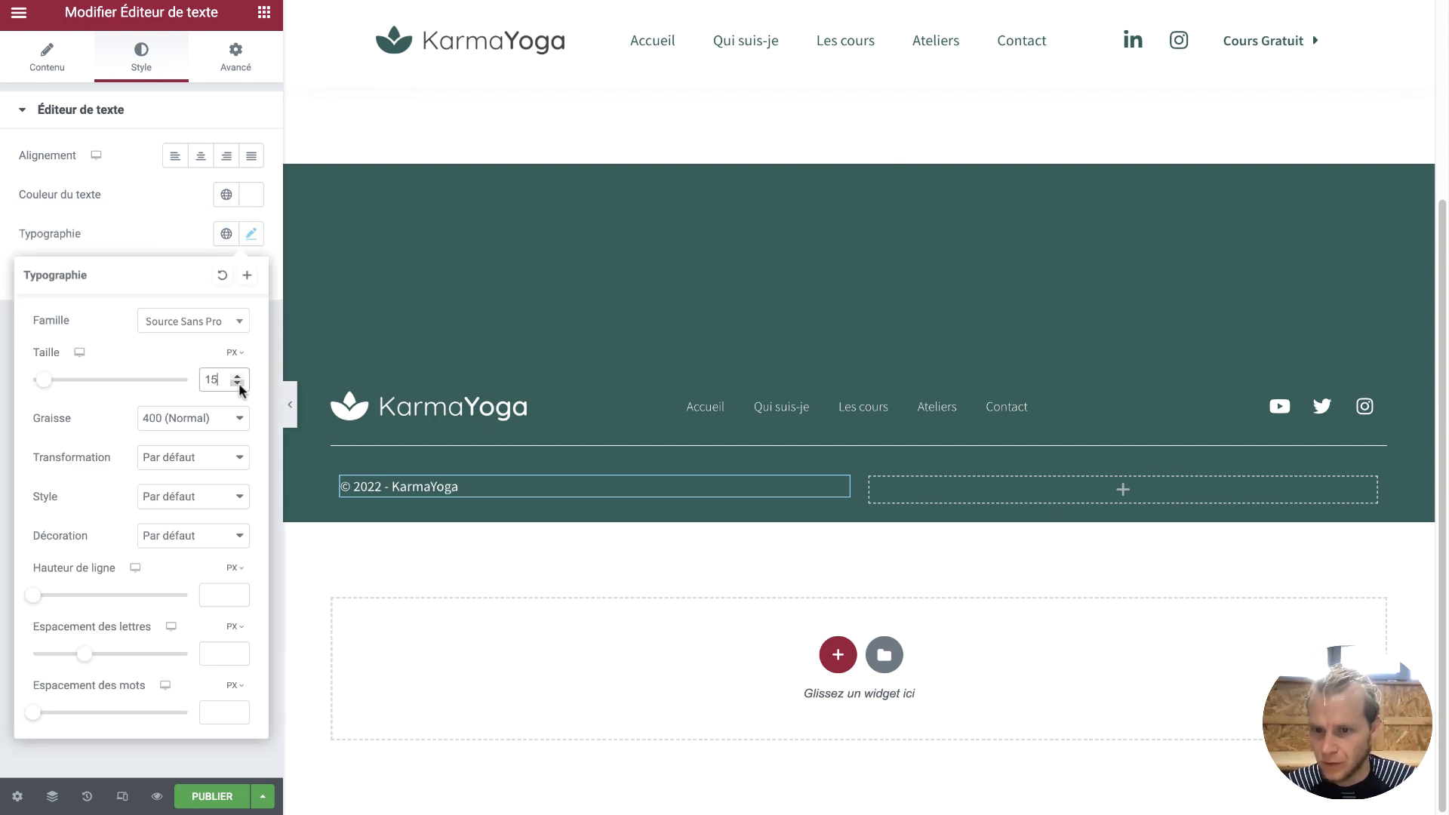
pyautogui.click(238, 384)
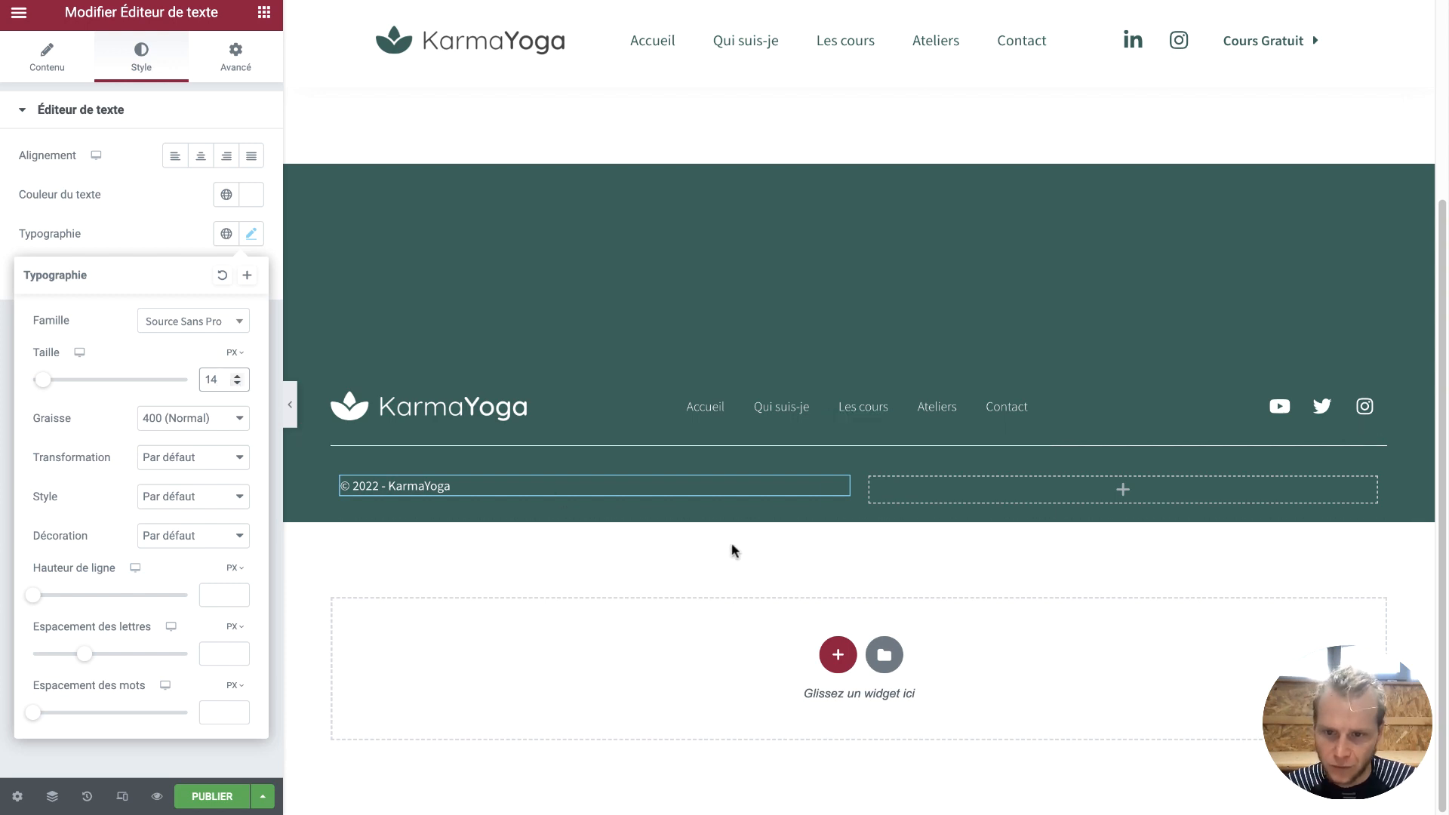
pyautogui.click(205, 427)
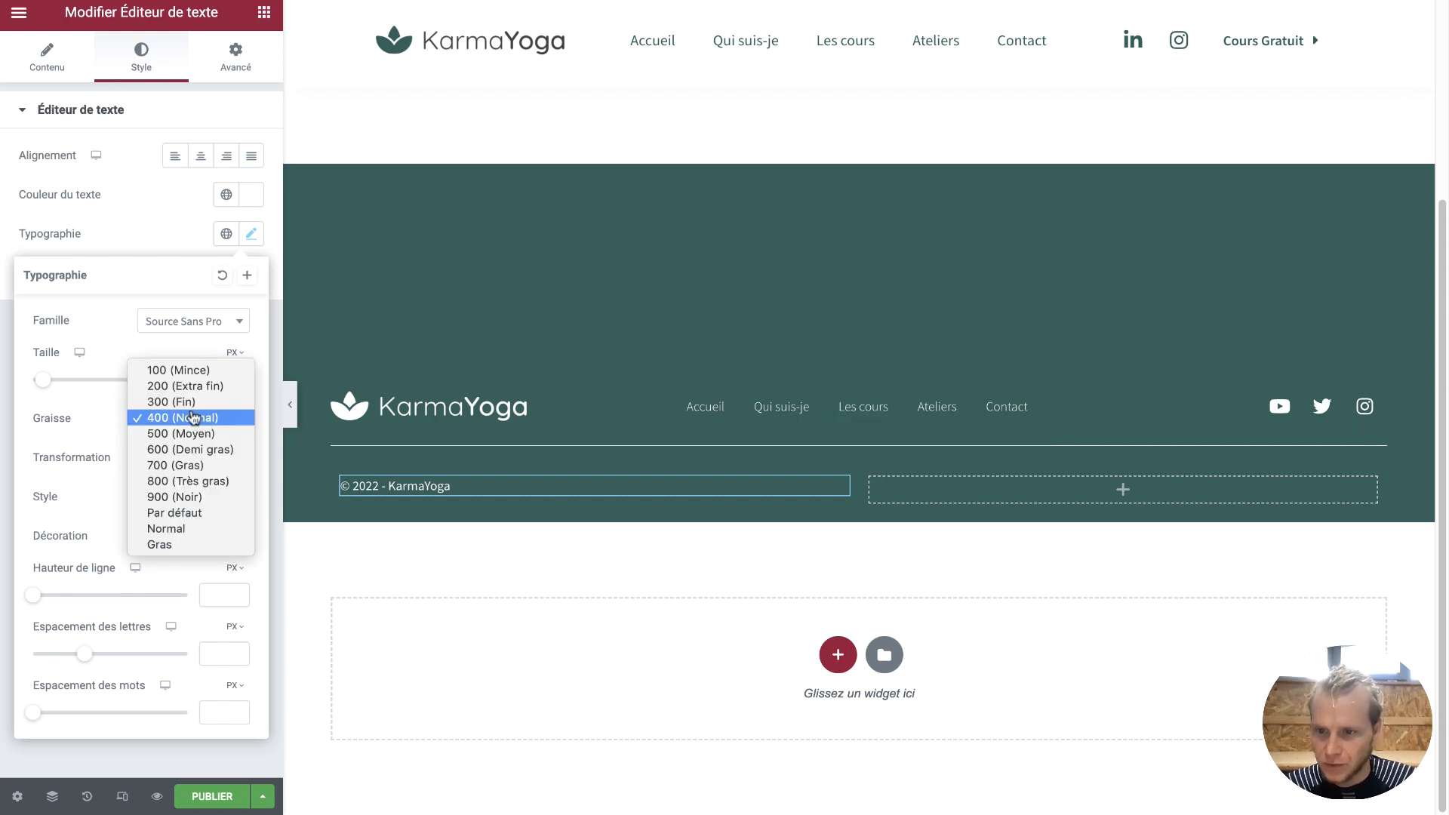
pyautogui.click(192, 403)
pyautogui.click(569, 543)
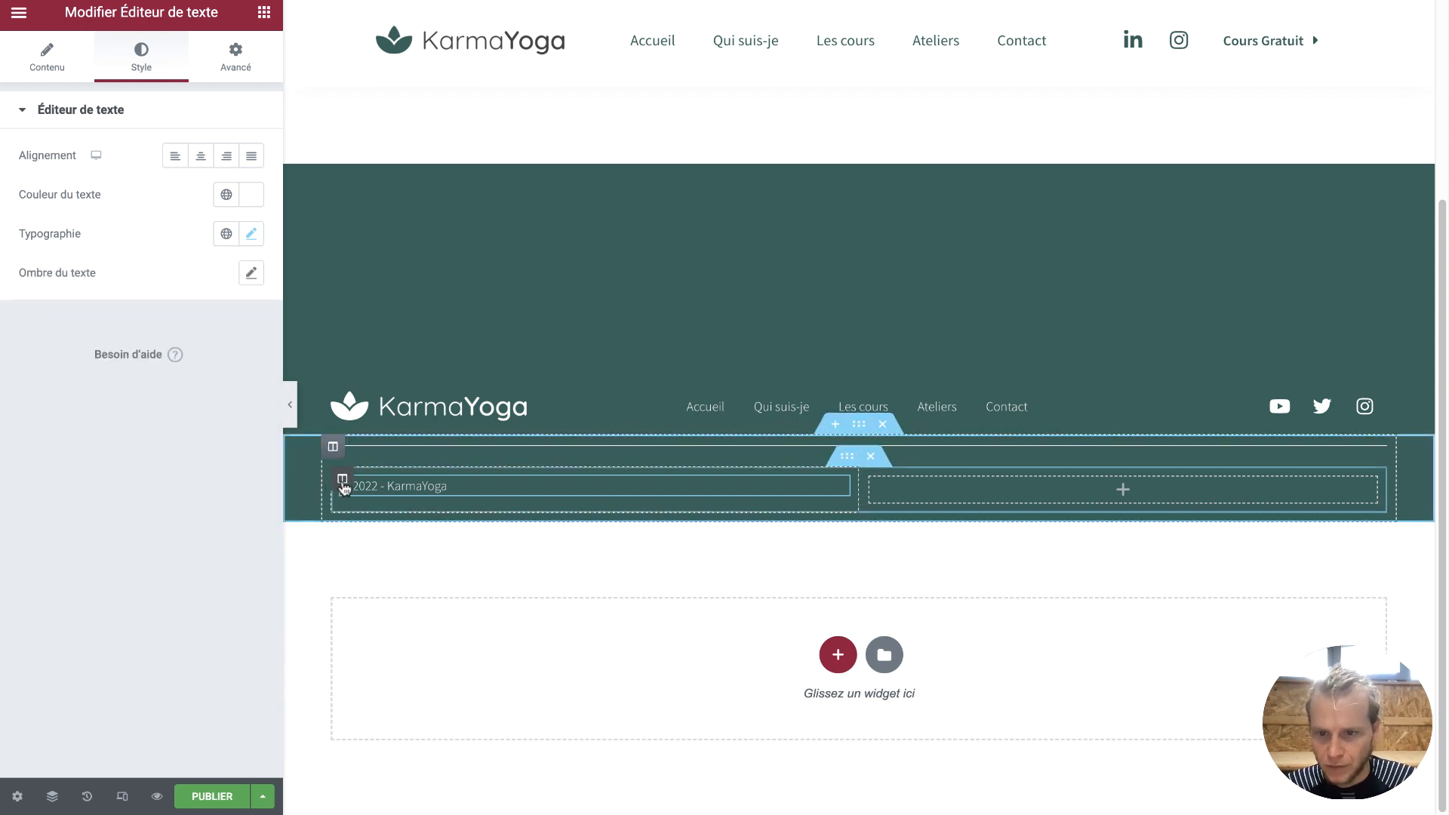
# Duplicate the copyright column into the right side and change its text to 'Mentions légales'
pyautogui.rightClick(344, 485)
pyautogui.click(368, 526)
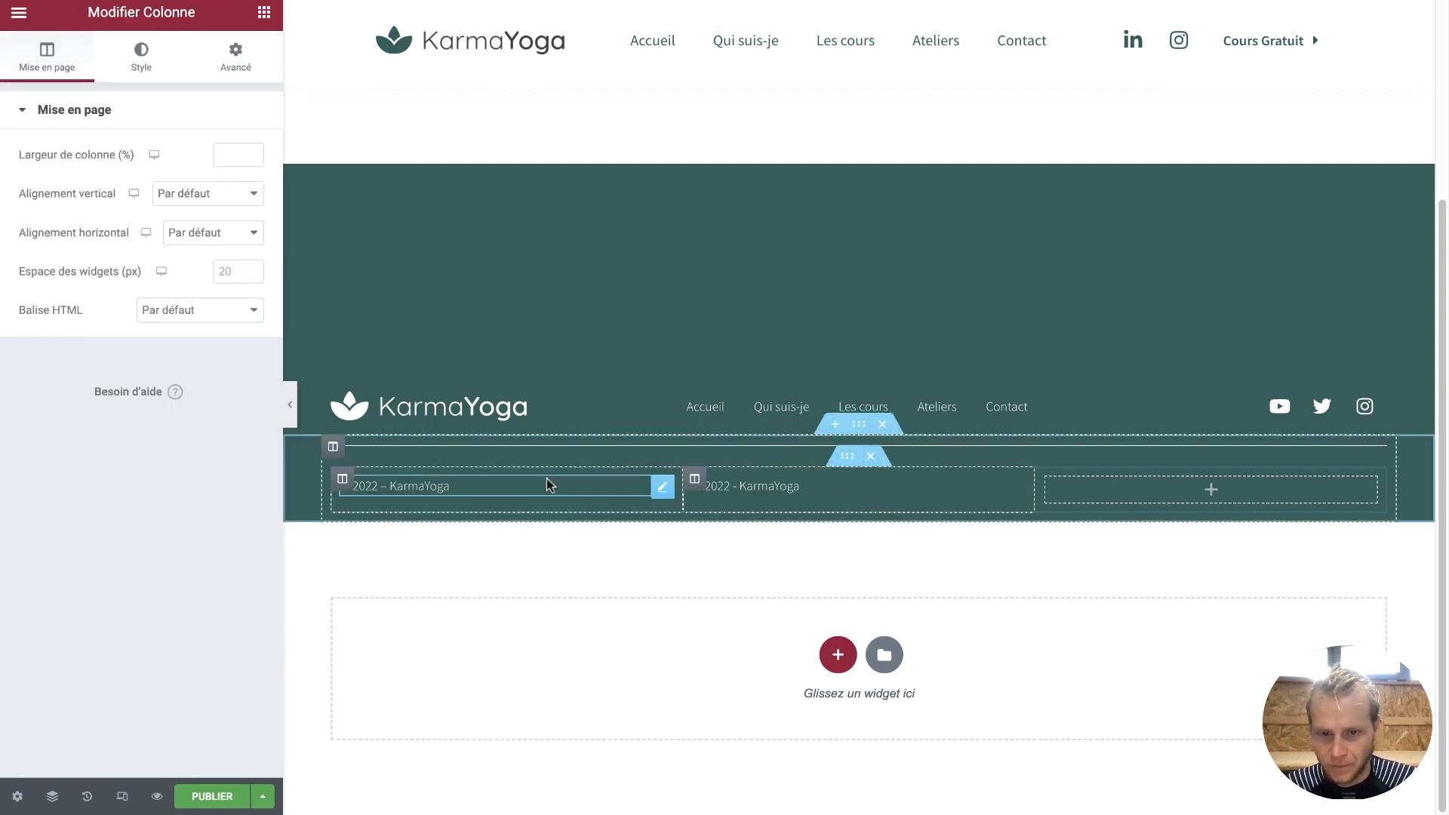
pyautogui.moveTo(695, 478); pyautogui.dragTo(1113, 480)
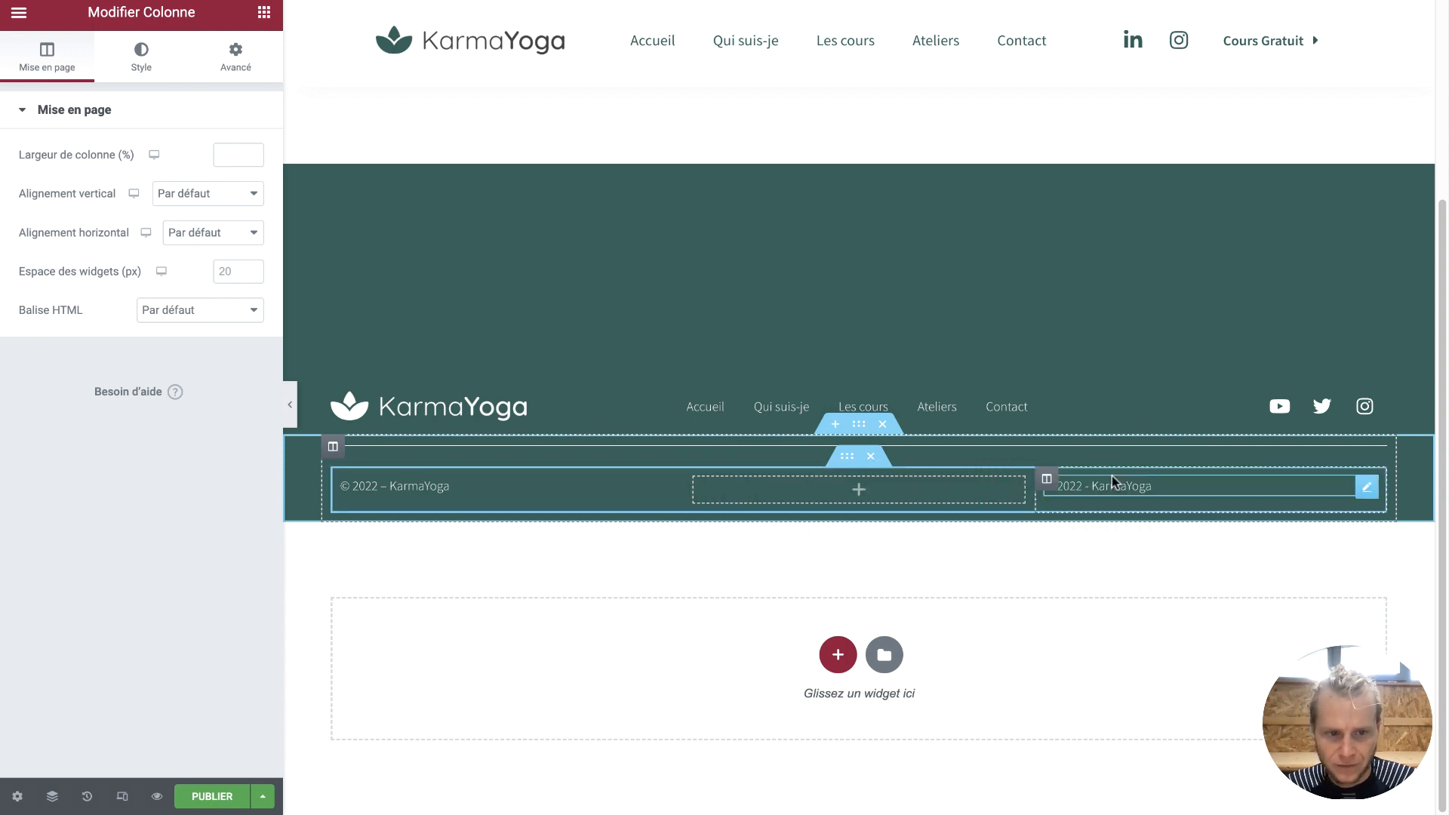
pyautogui.click(1106, 483)
pyautogui.tripleClick(1107, 485)
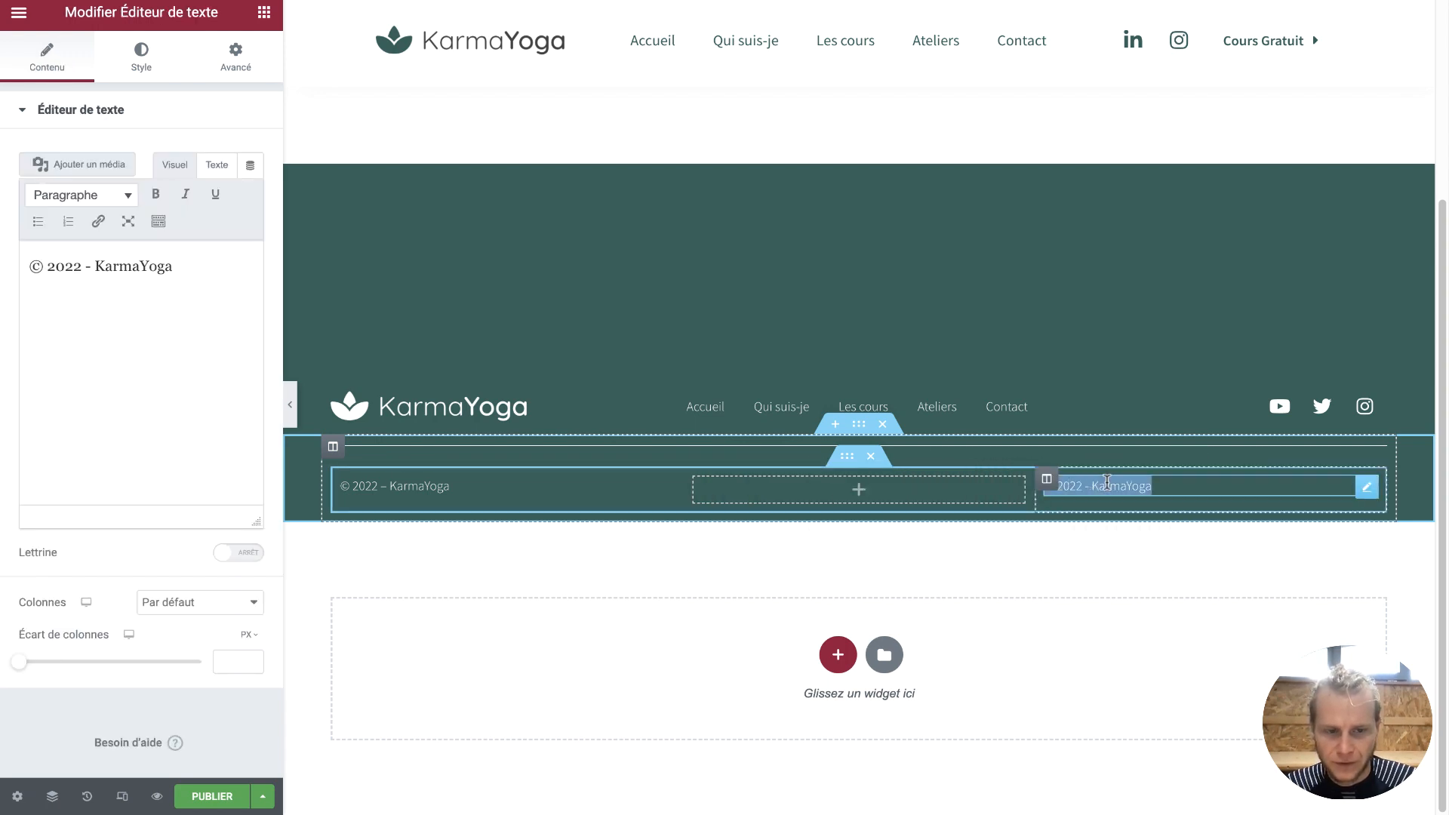
pyautogui.press('BackSpace')
pyautogui.write('Mn')
pyautogui.press('BackSpace')
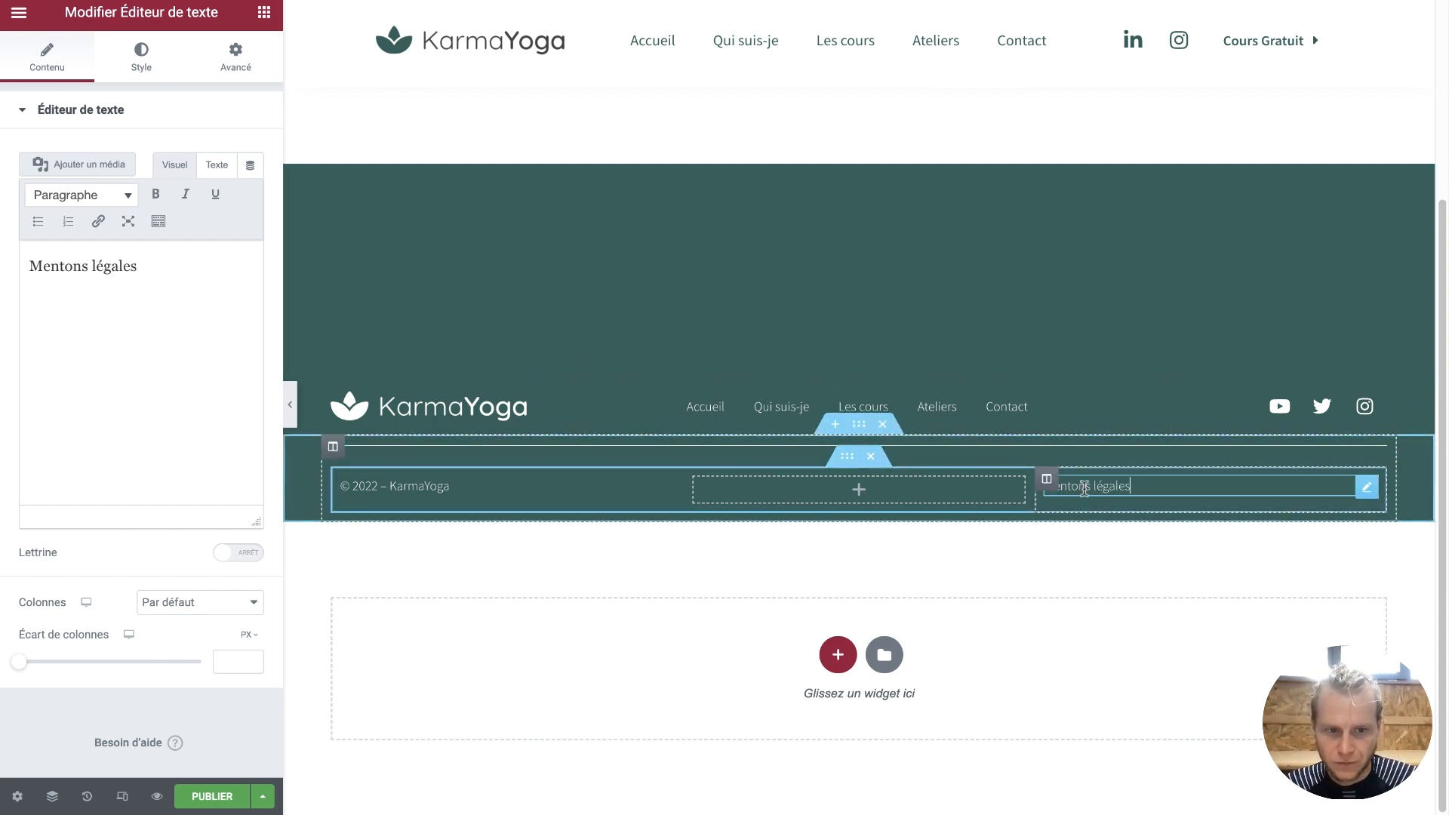
pyautogui.write('i')
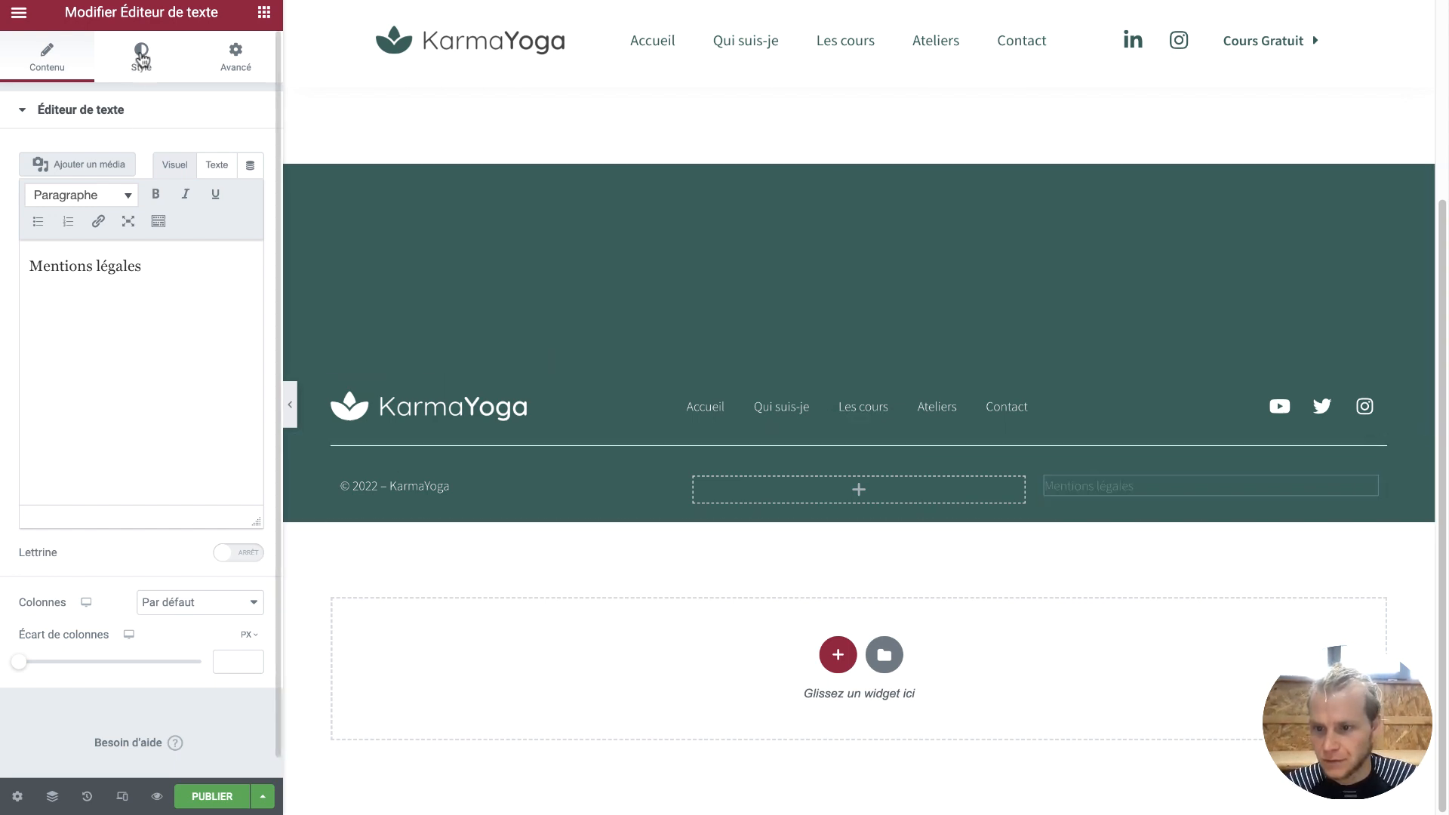
# Right-align the 'Mentions légales' text
pyautogui.click(141, 56)
pyautogui.click(227, 163)
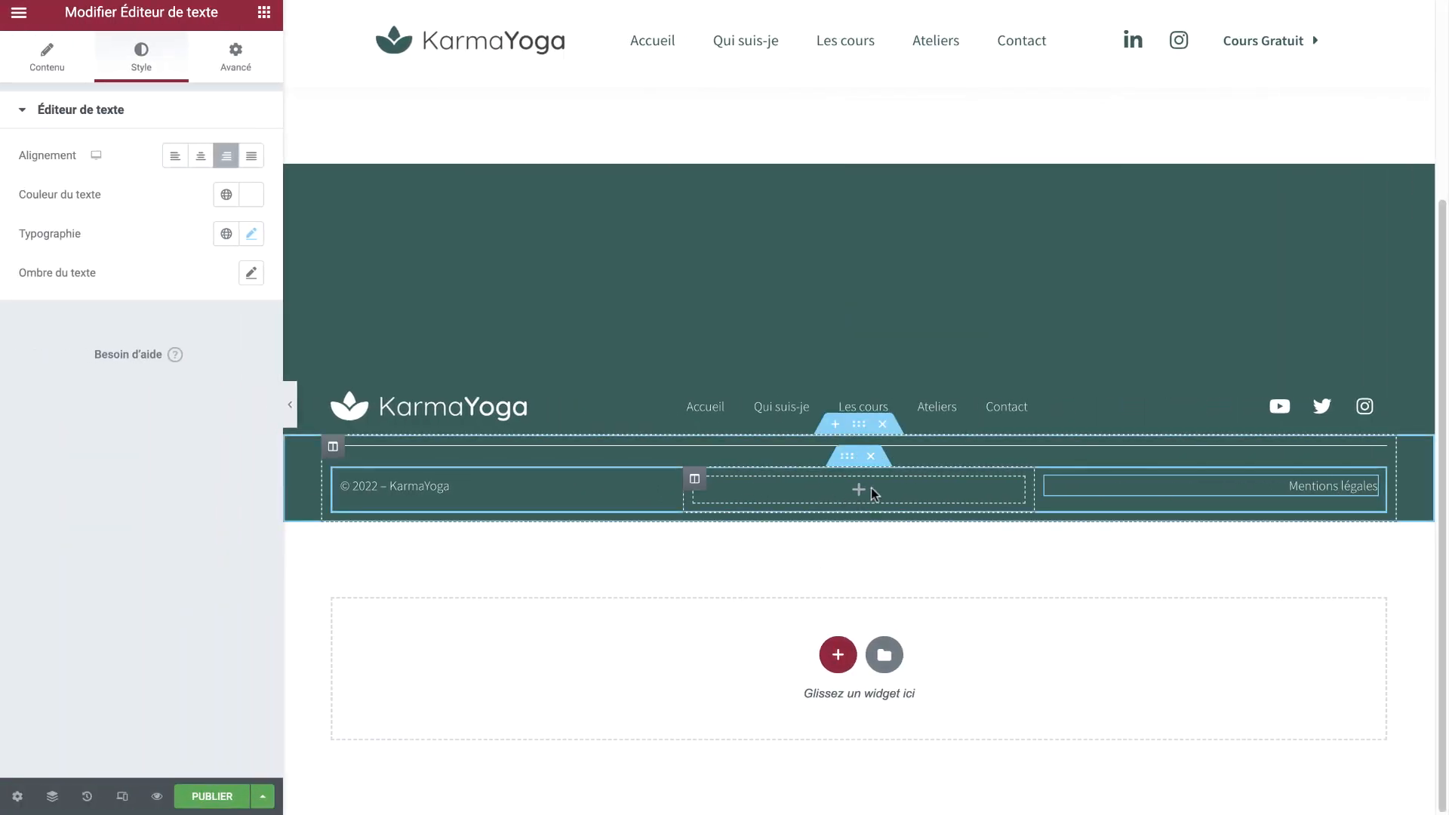
pyautogui.click(263, 15)
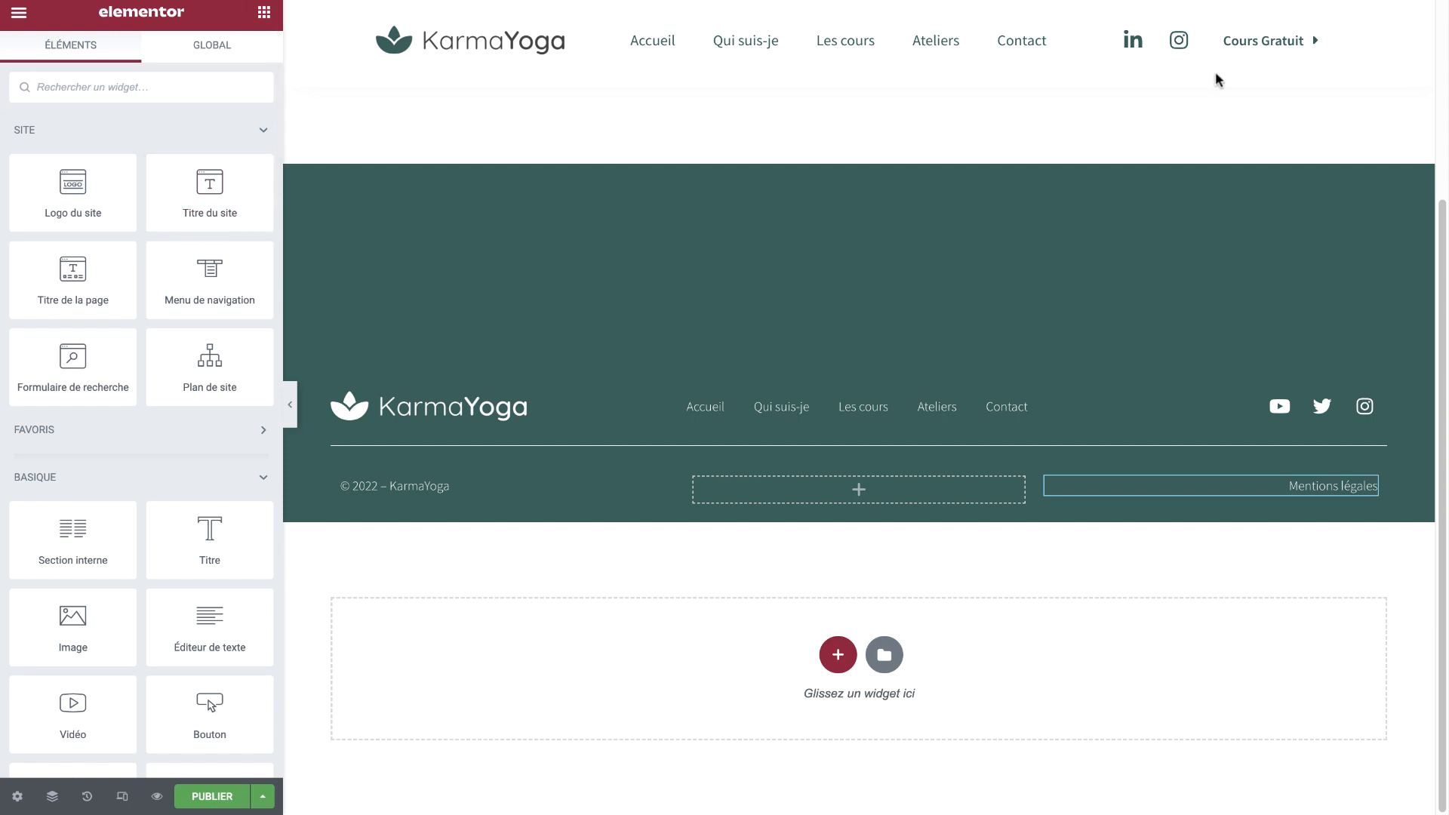
# Add a button to the footer's middle column and link it to the tel: phone number
pyautogui.scroll(2, 1166, 132)
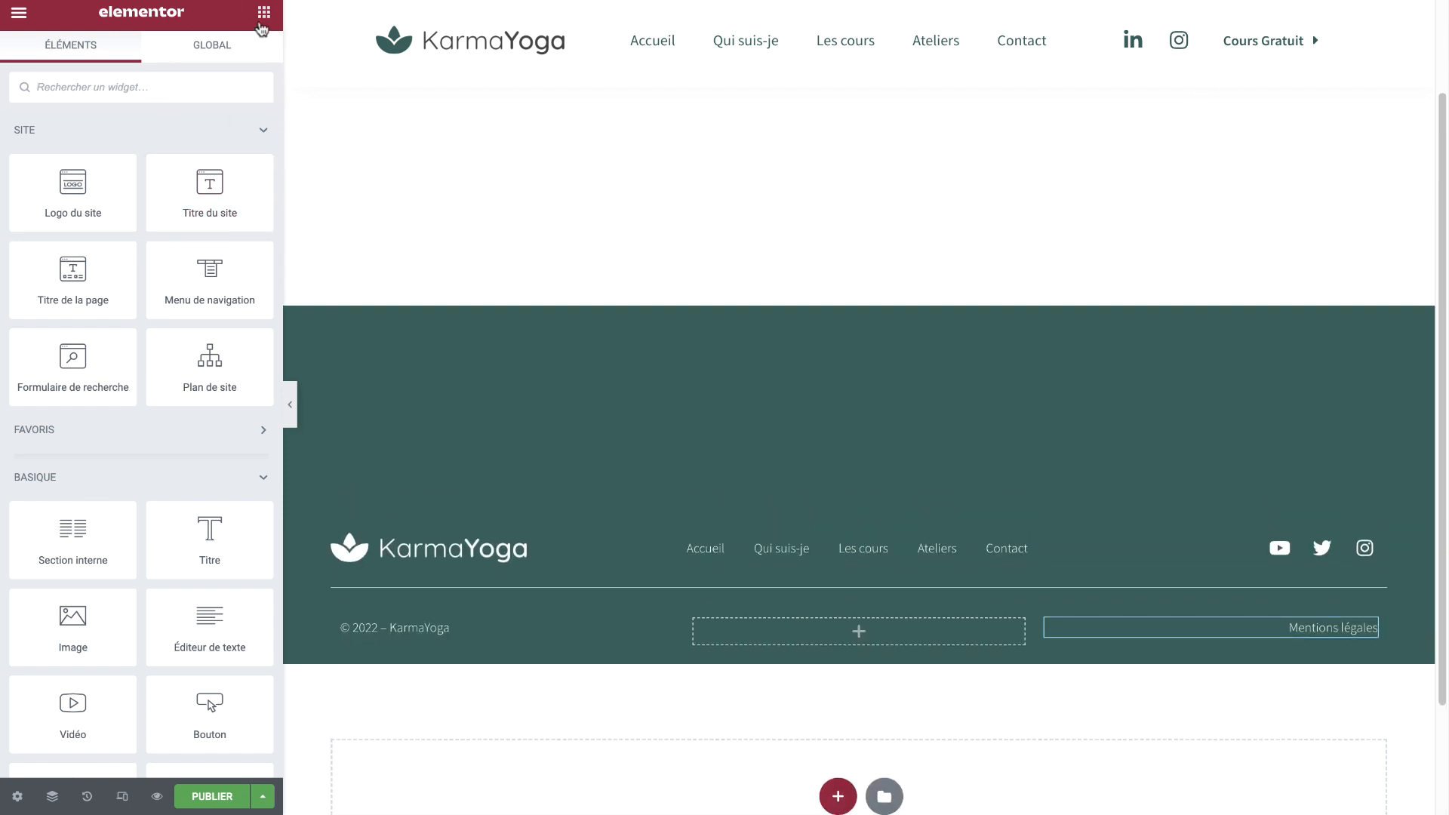
pyautogui.scroll(-3, 173, 525)
pyautogui.moveTo(211, 494); pyautogui.dragTo(775, 636)
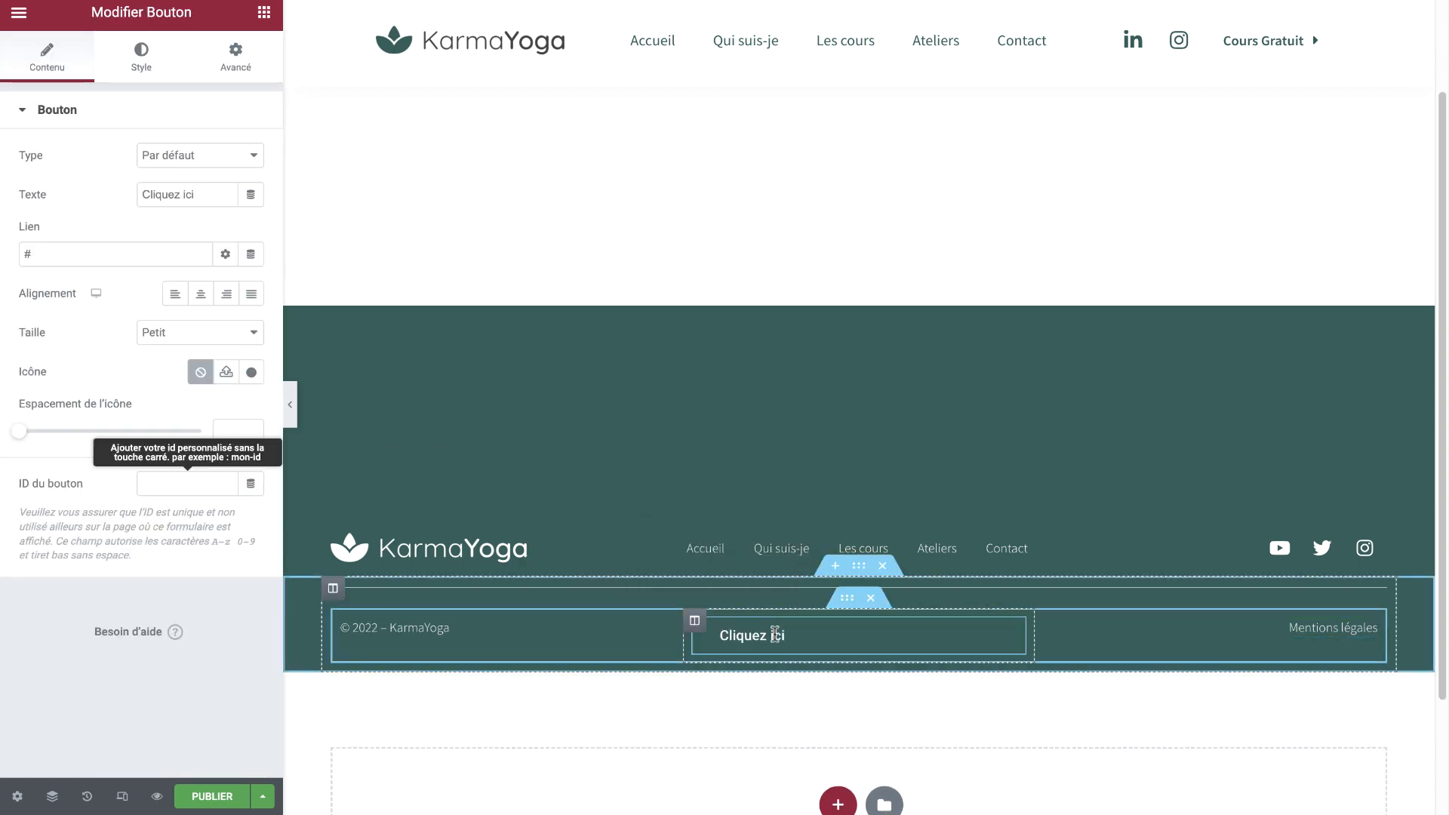
pyautogui.click(128, 254)
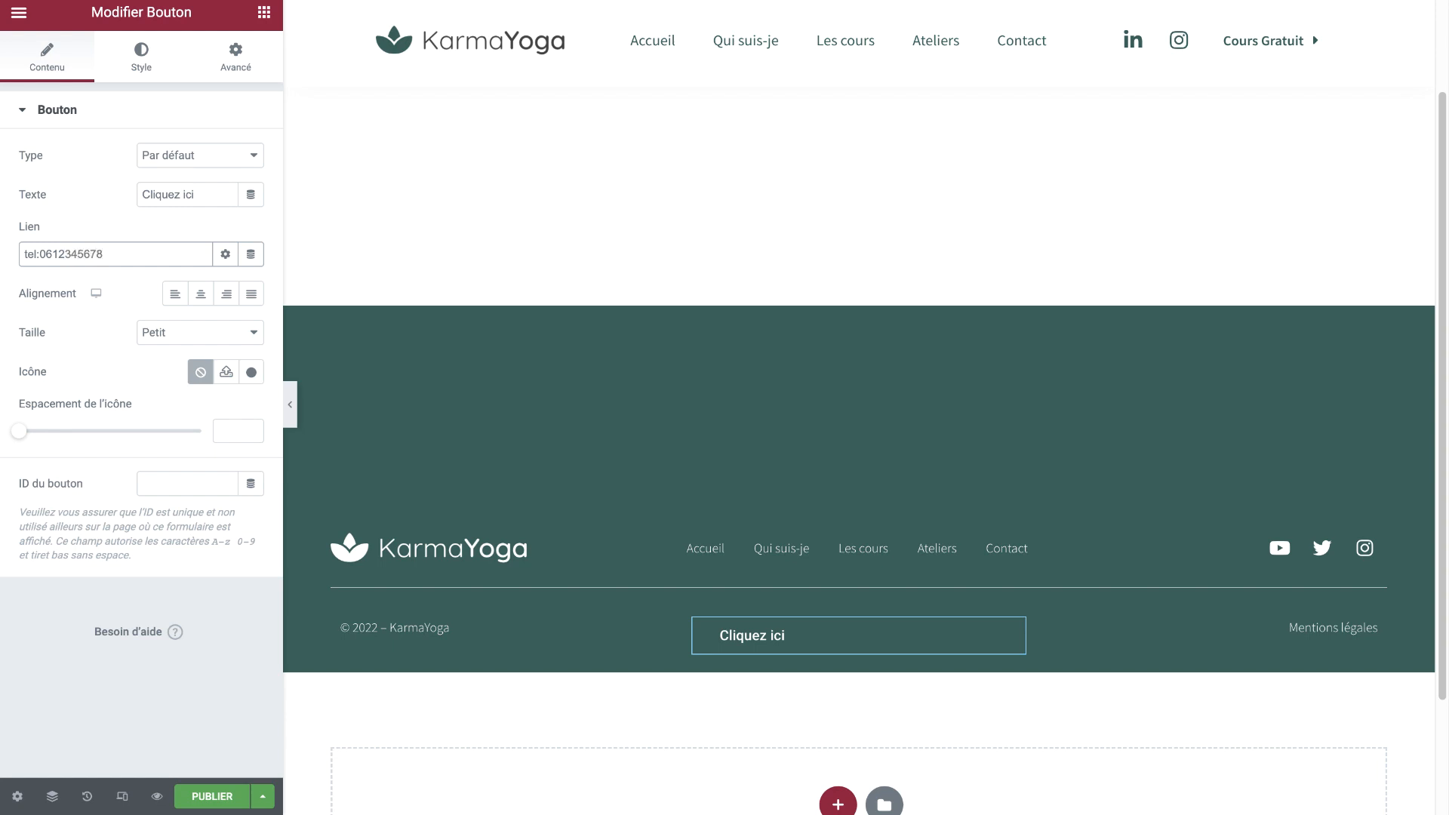
pyautogui.hotkey('ctrl', 'a')
pyautogui.hotkey('ctrl', 'c')
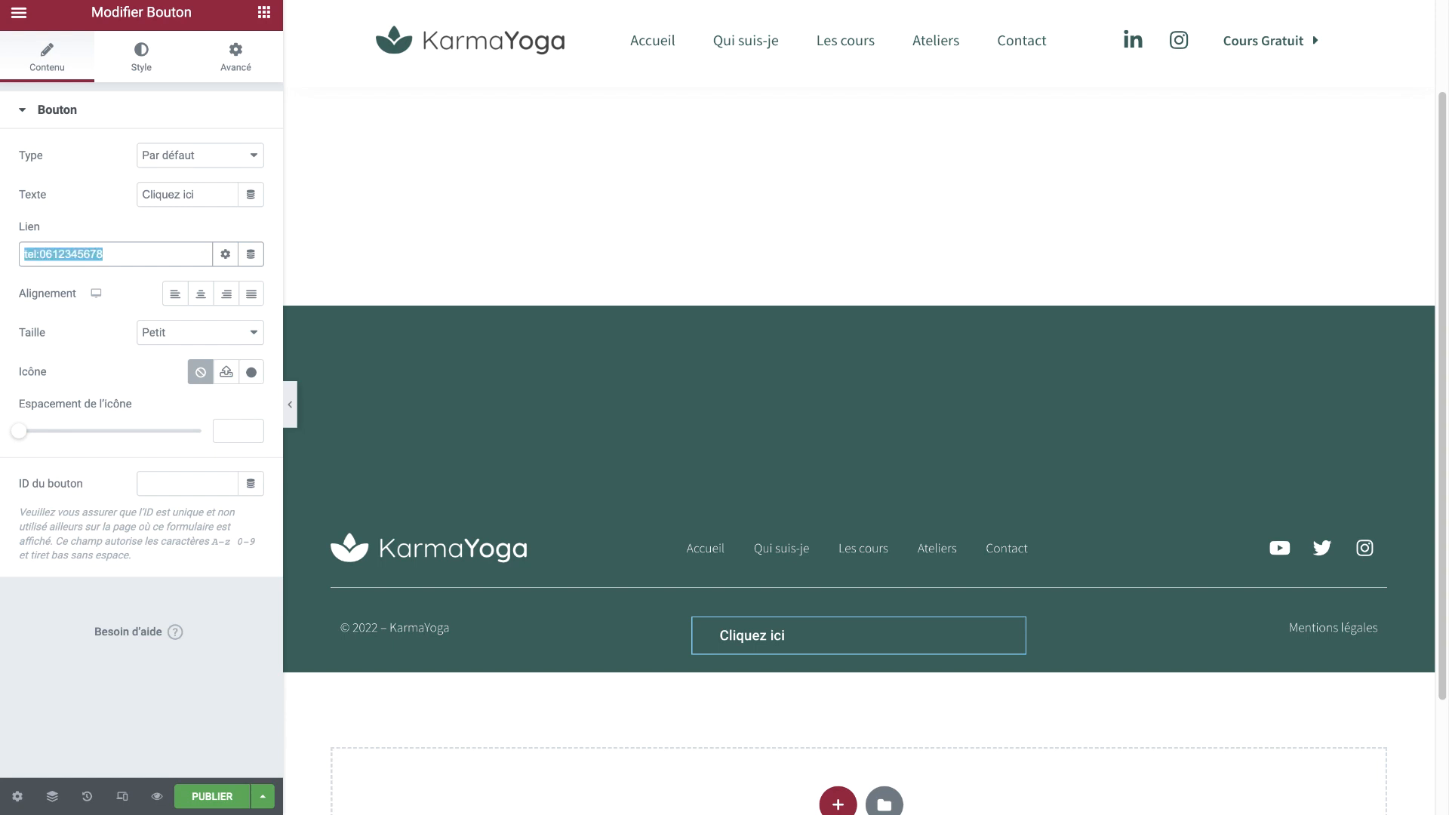
# Replace the Cliquez ici label with the phone number, removing the tel: prefix
pyautogui.click(143, 61)
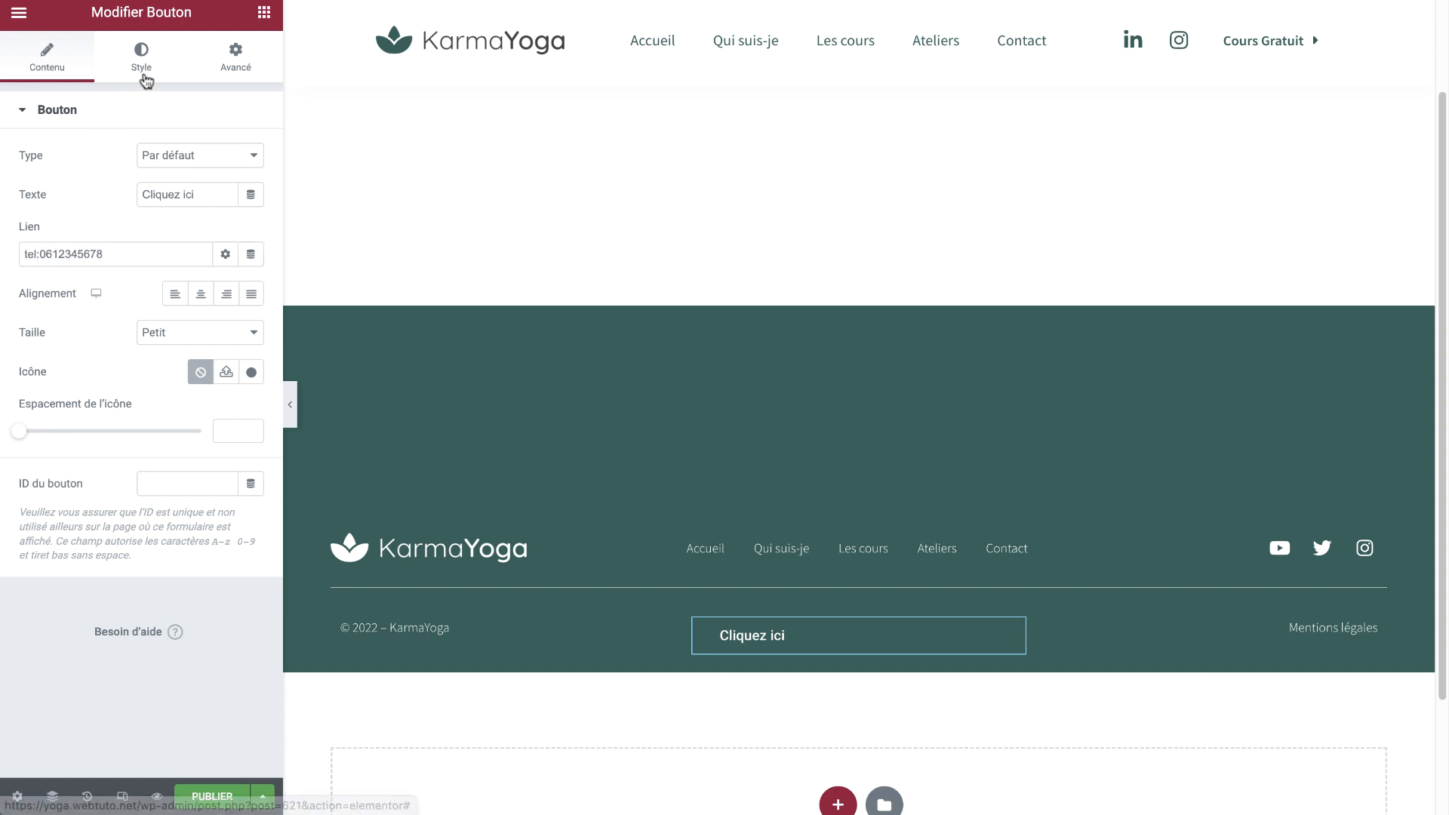
pyautogui.click(86, 62)
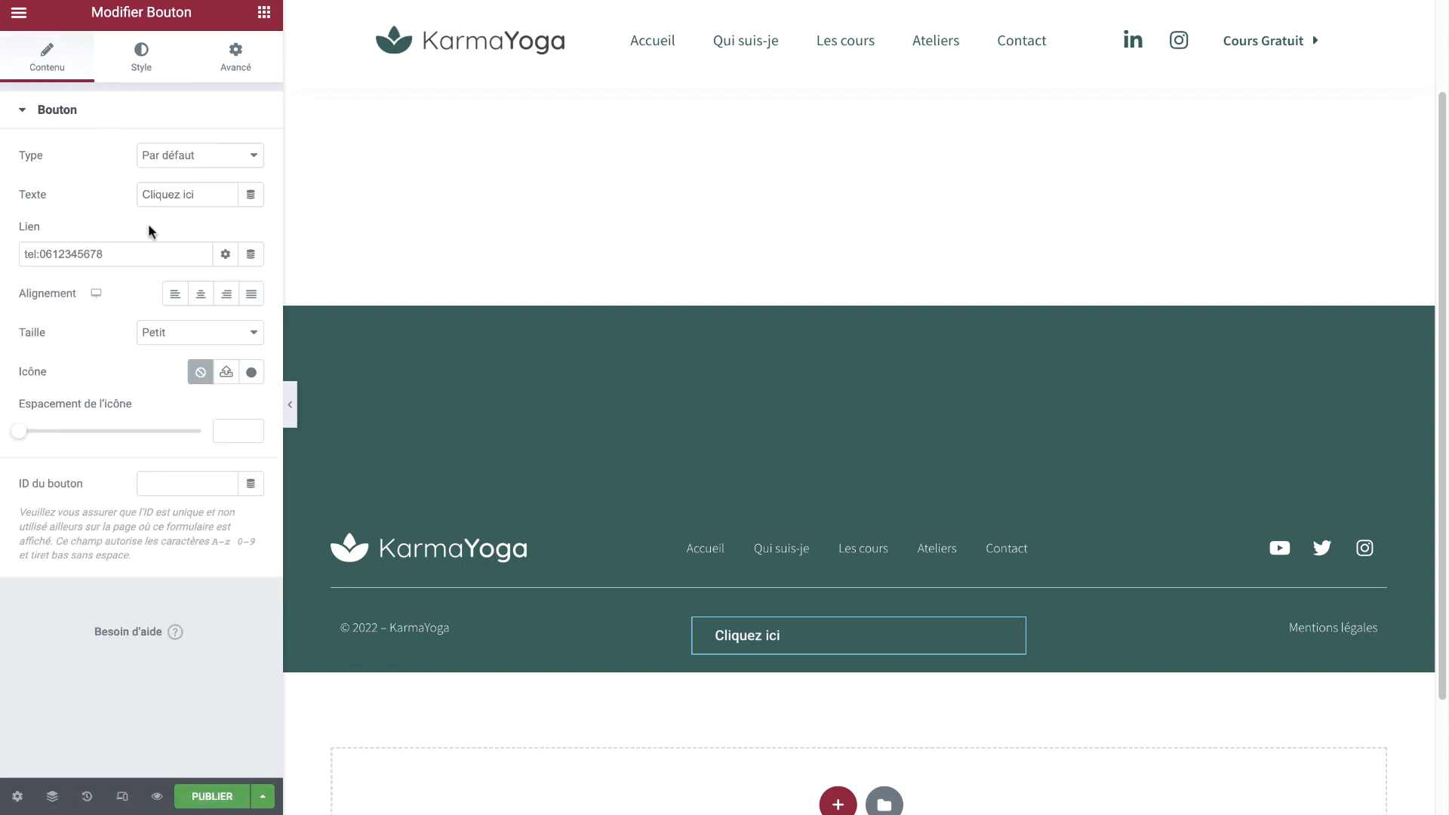
pyautogui.tripleClick(191, 198)
pyautogui.hotkey('ctrl', 'v')
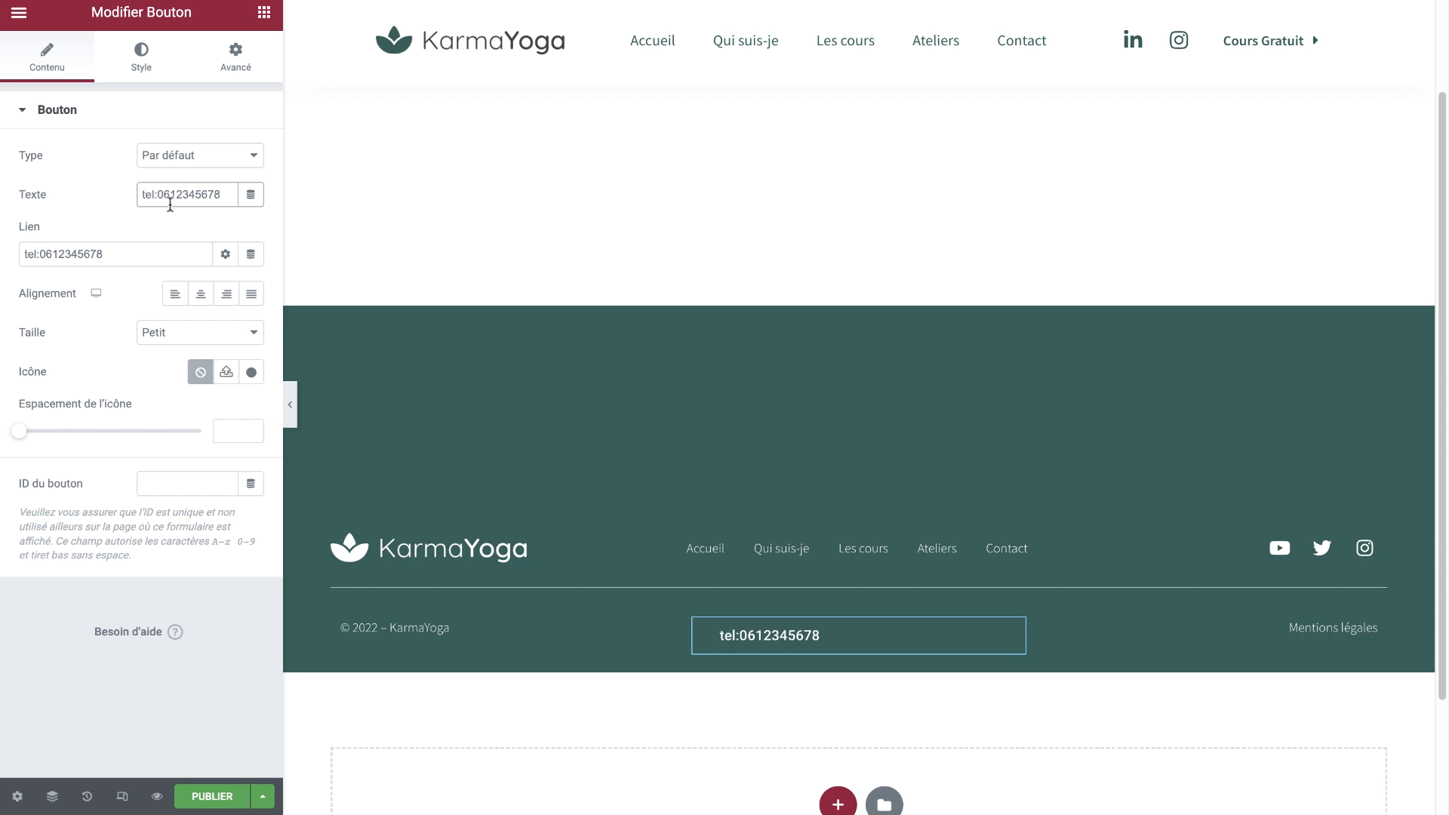
pyautogui.moveTo(153, 195); pyautogui.dragTo(107, 194)
pyautogui.press('BackSpace')
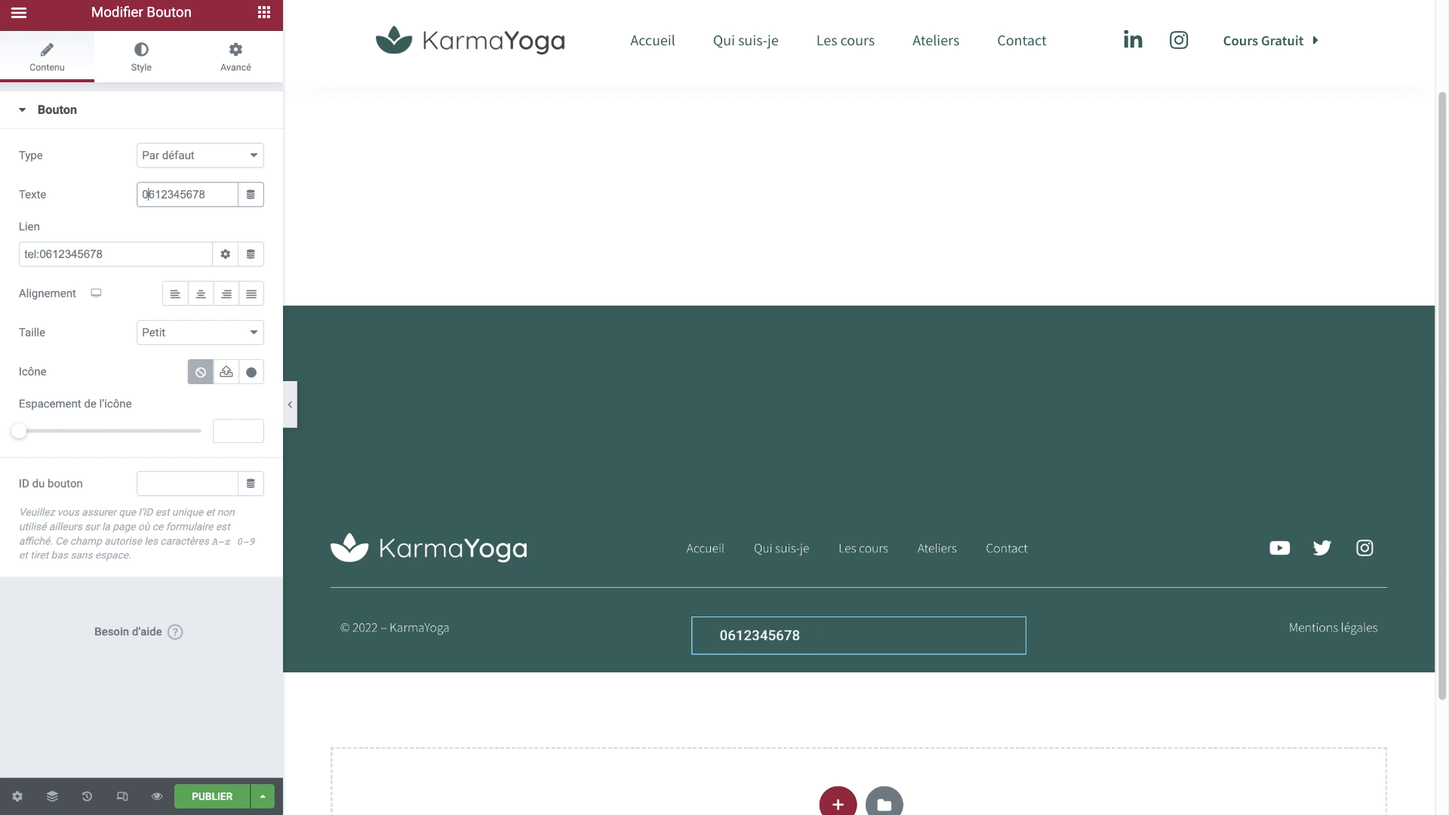
# Split the displayed number into two-digit pairs and centre the button text
pyautogui.click(155, 193)
pyautogui.click(181, 192)
pyautogui.hotkey('ctrl', 'z')
pyautogui.hotkey('ctrl', 'z')
pyautogui.click(171, 193)
pyautogui.click(189, 194)
pyautogui.click(202, 194)
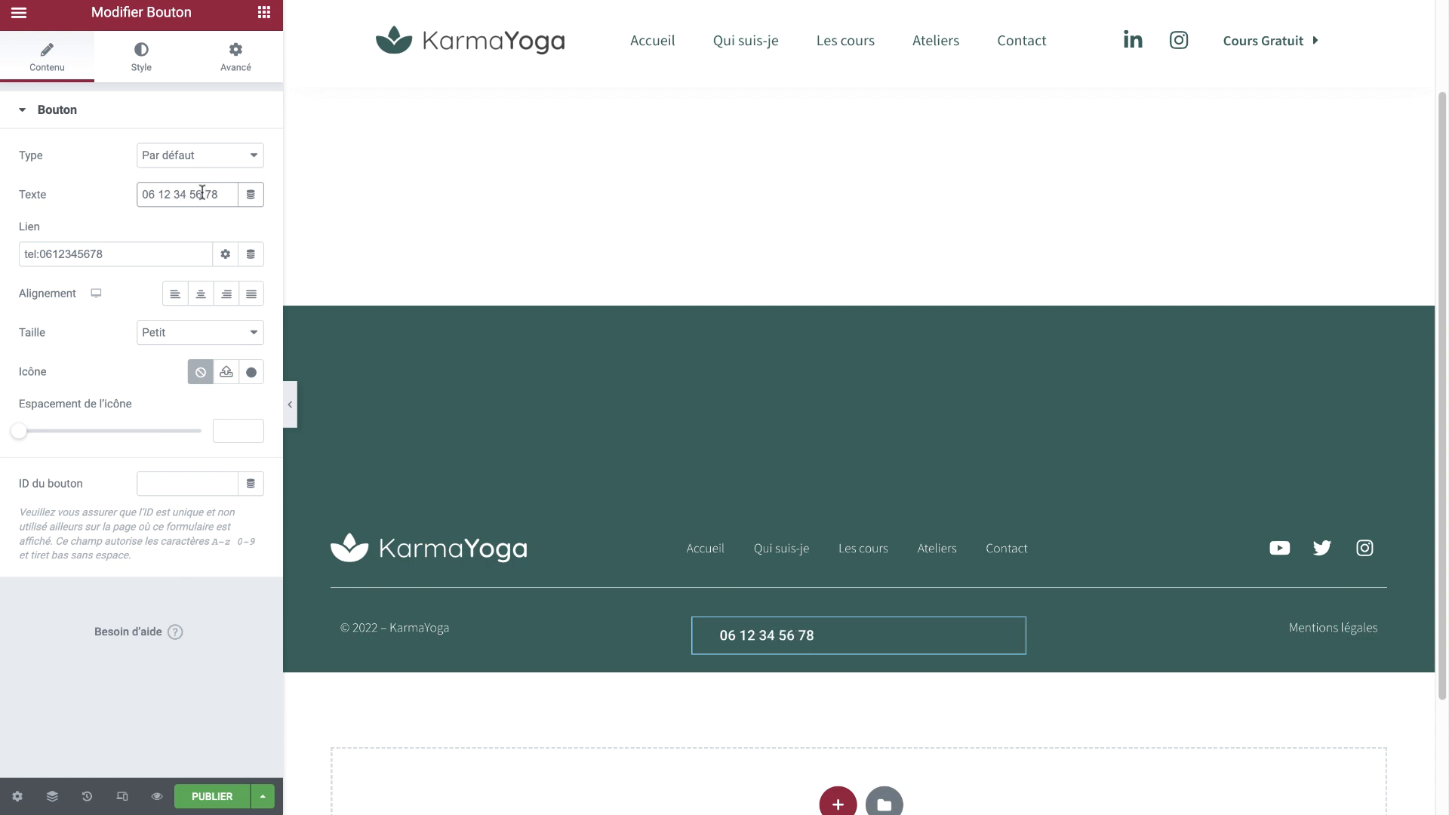
pyautogui.click(200, 296)
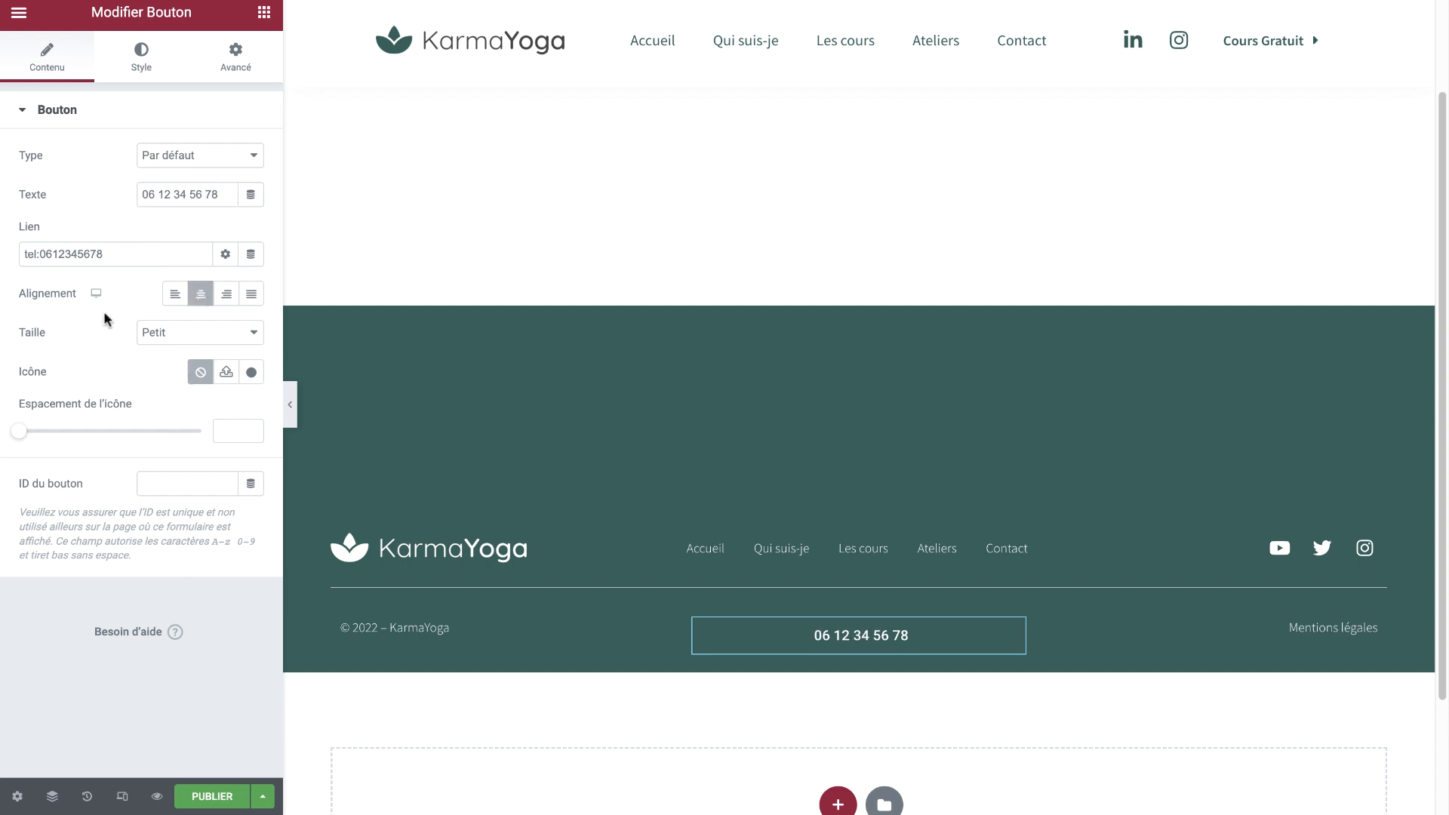
# Set the button's typography font family to Source Sans Pro
pyautogui.click(150, 73)
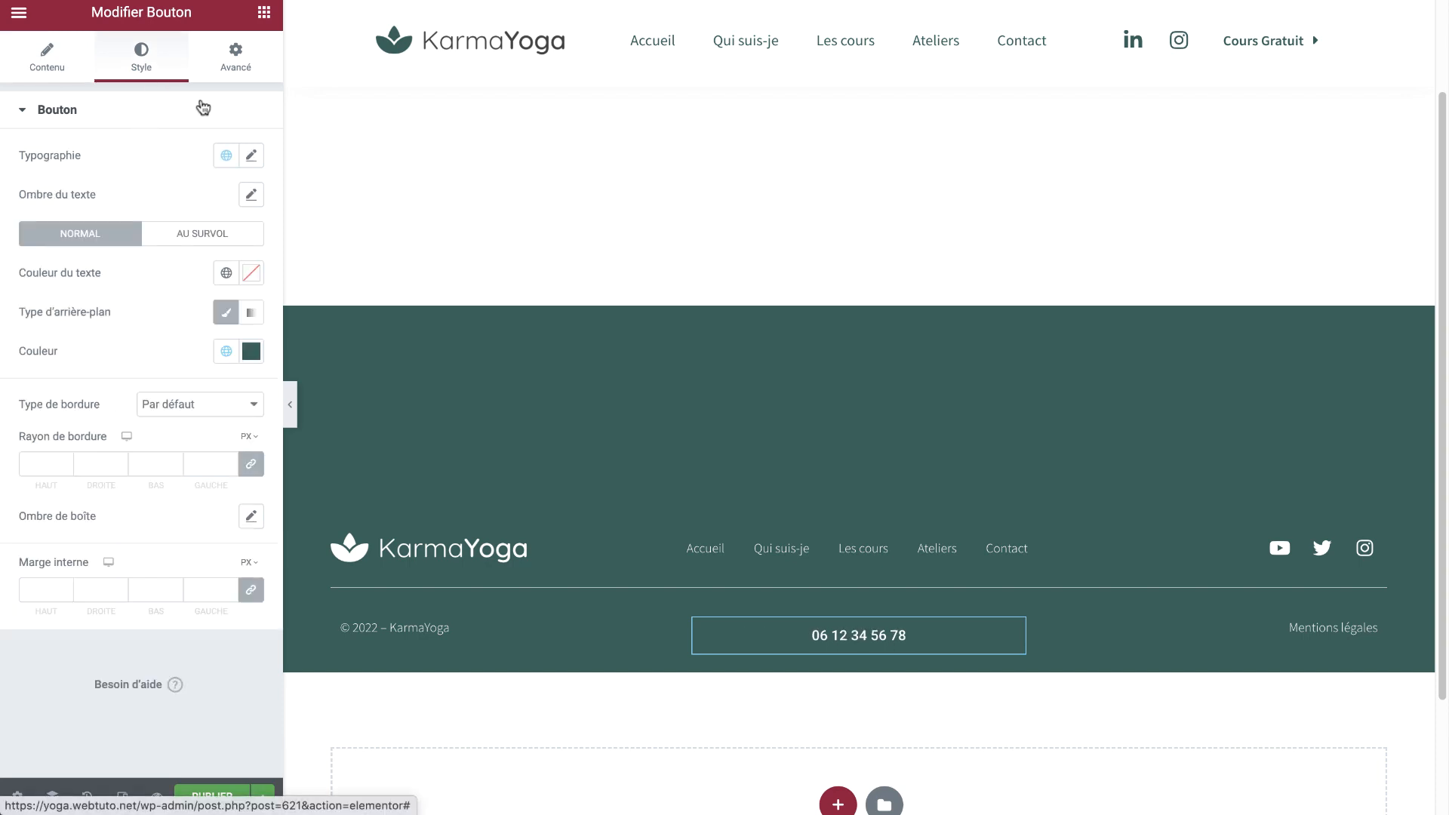
pyautogui.click(252, 155)
pyautogui.click(202, 245)
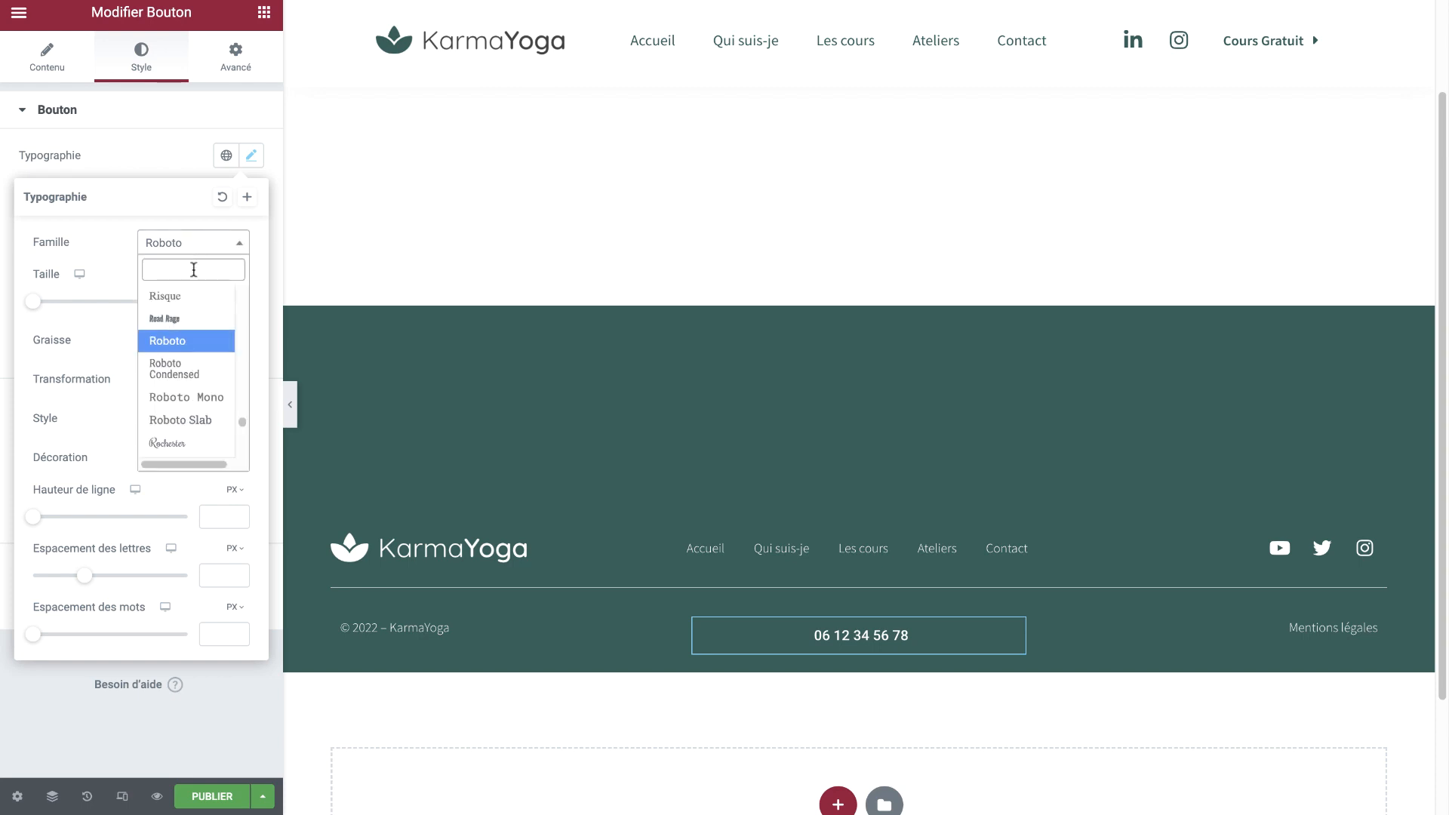
pyautogui.write('sourc')
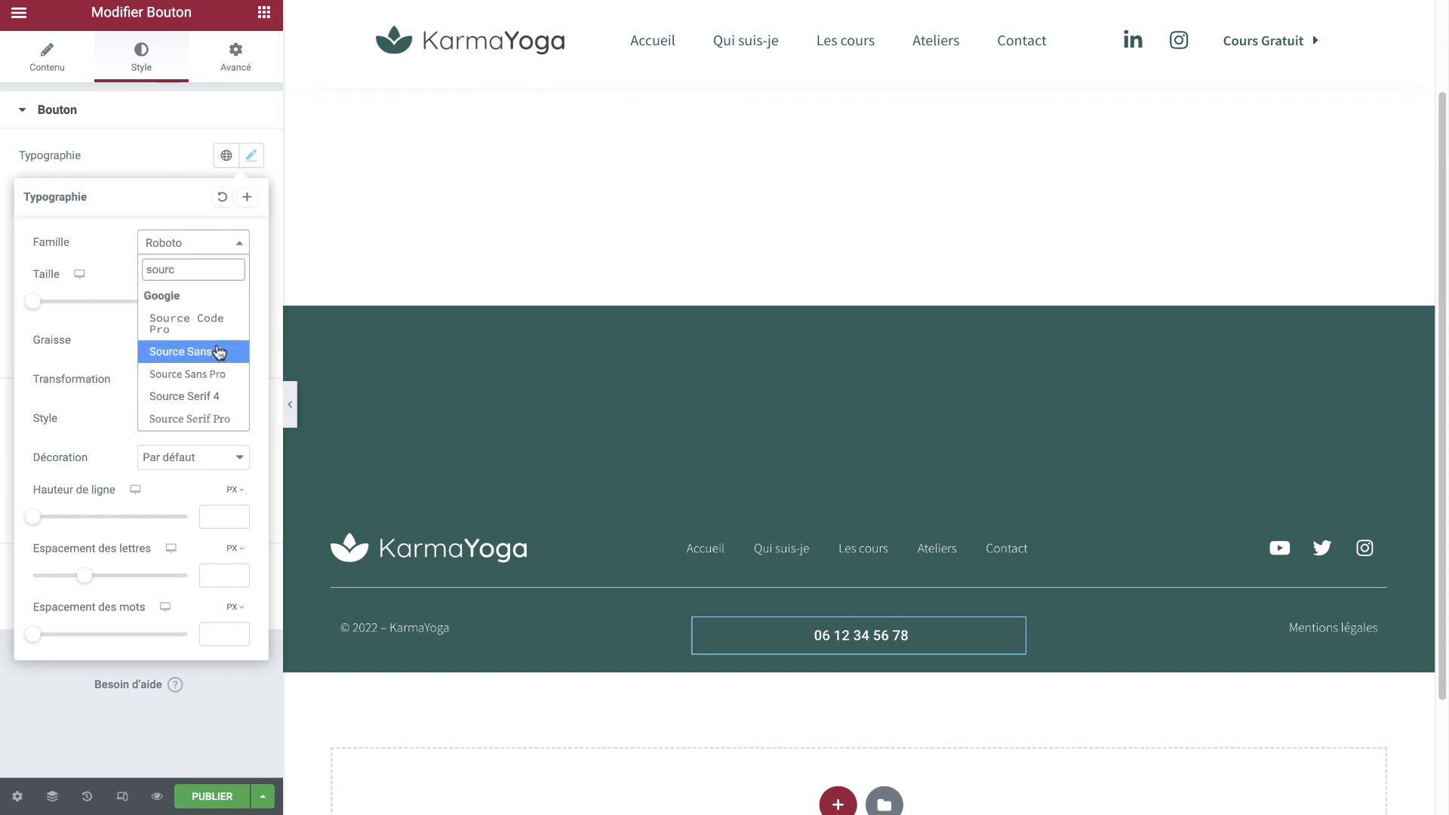
pyautogui.click(205, 375)
pyautogui.press('Escape')
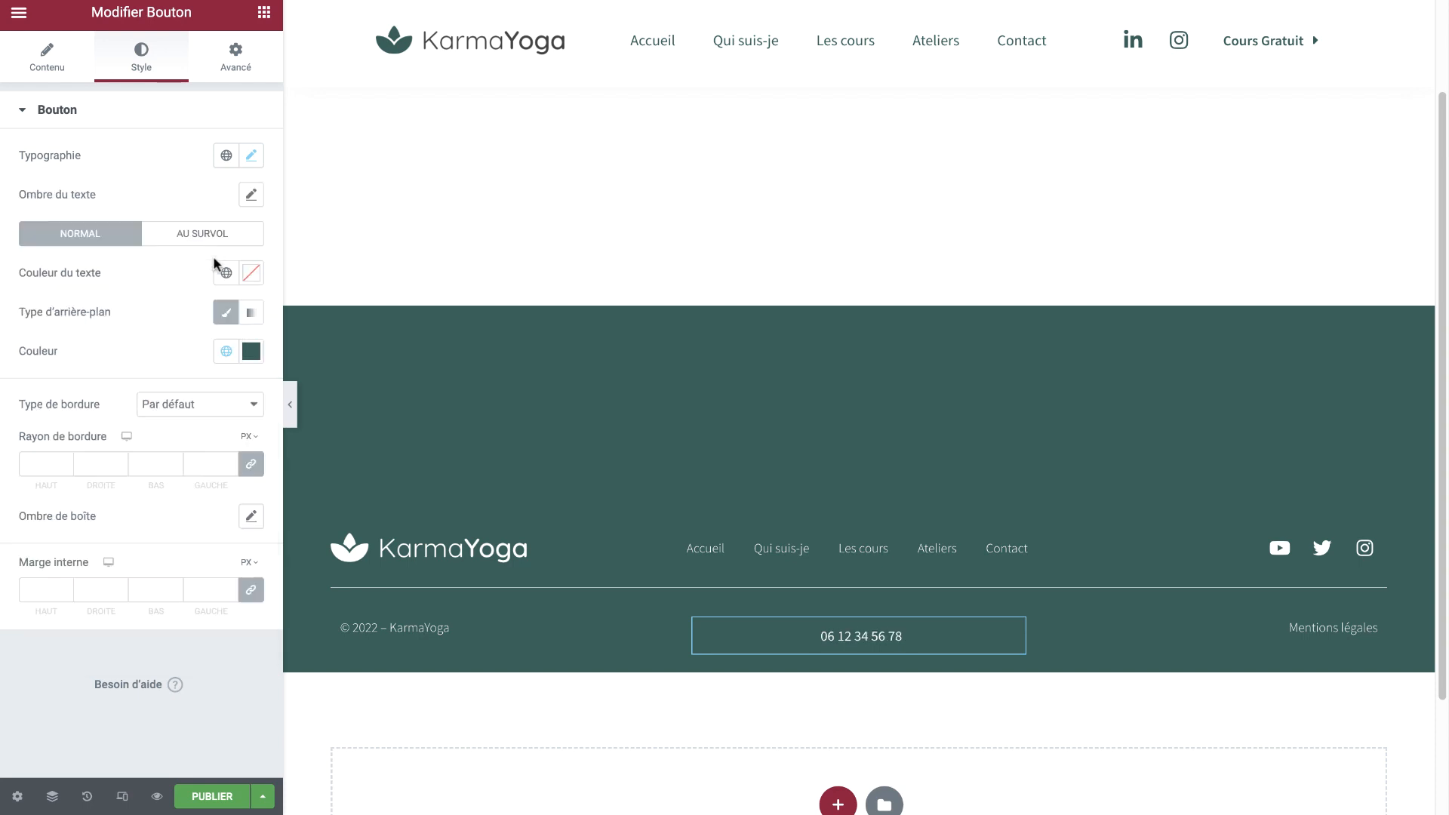
# Give the button a solid (Continue) border with a 30 px corner radius
pyautogui.click(223, 408)
pyautogui.click(203, 450)
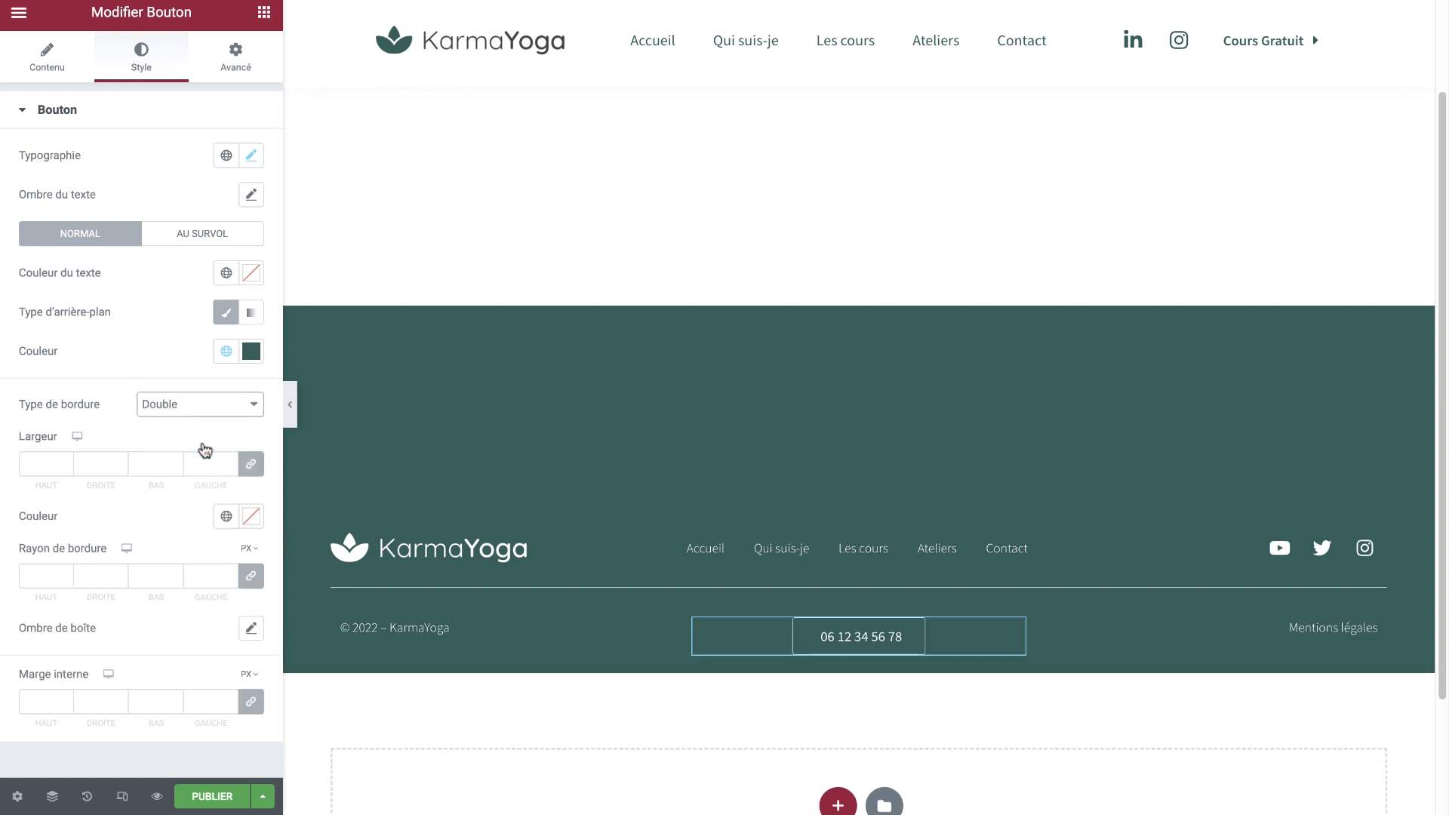
pyautogui.click(203, 415)
pyautogui.click(201, 389)
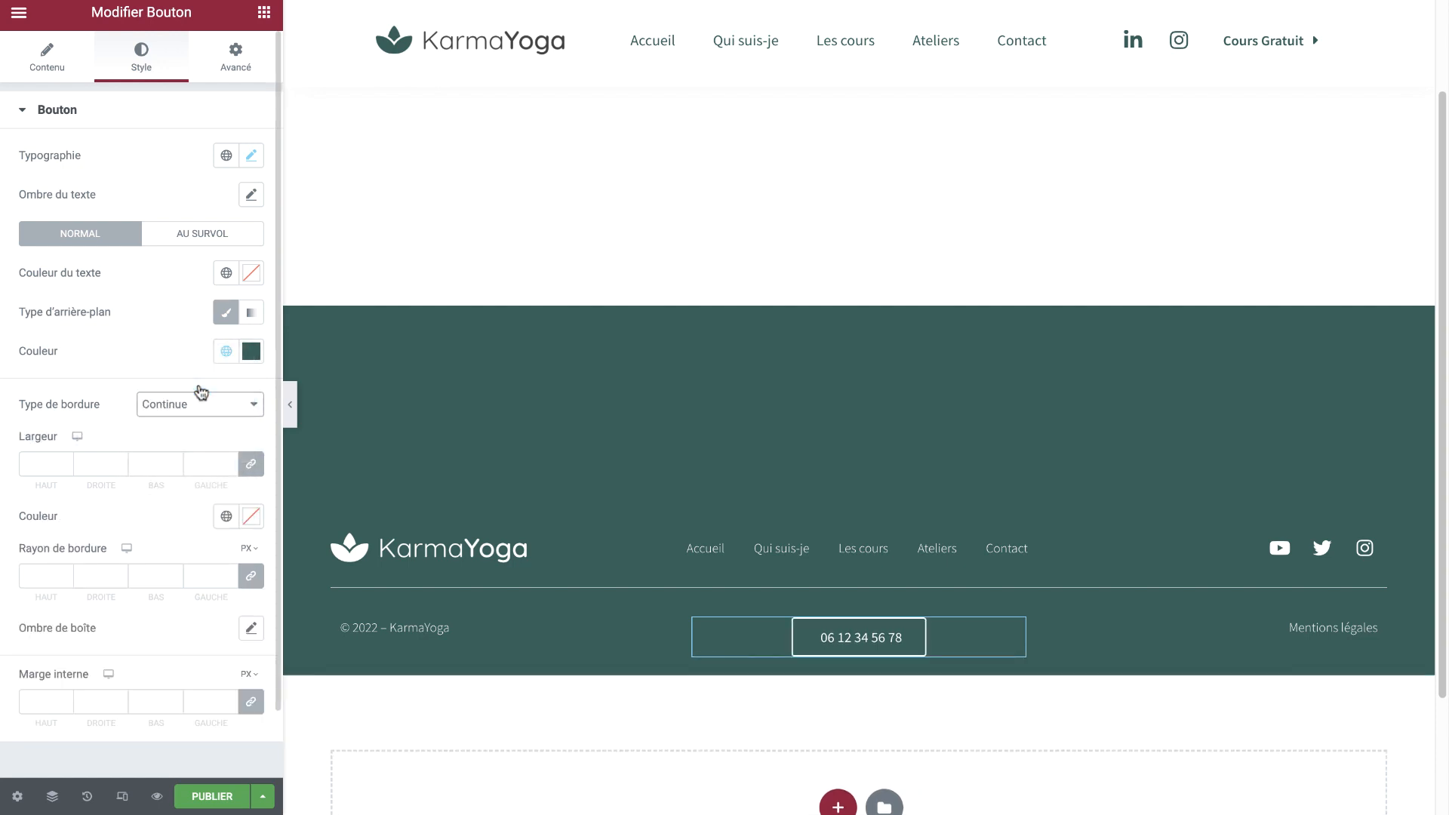
pyautogui.click(62, 575)
pyautogui.click(62, 572)
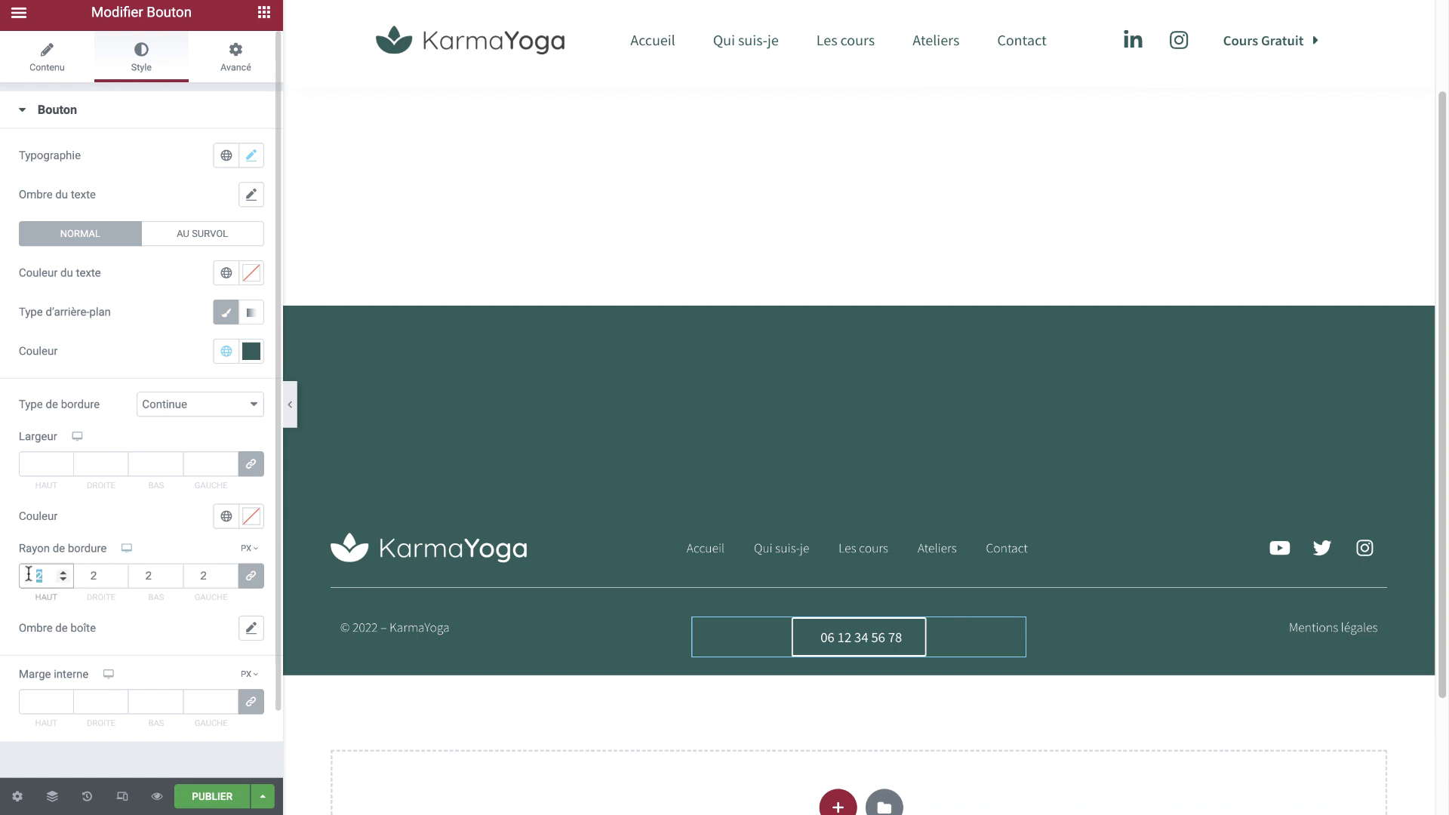
pyautogui.write('30')
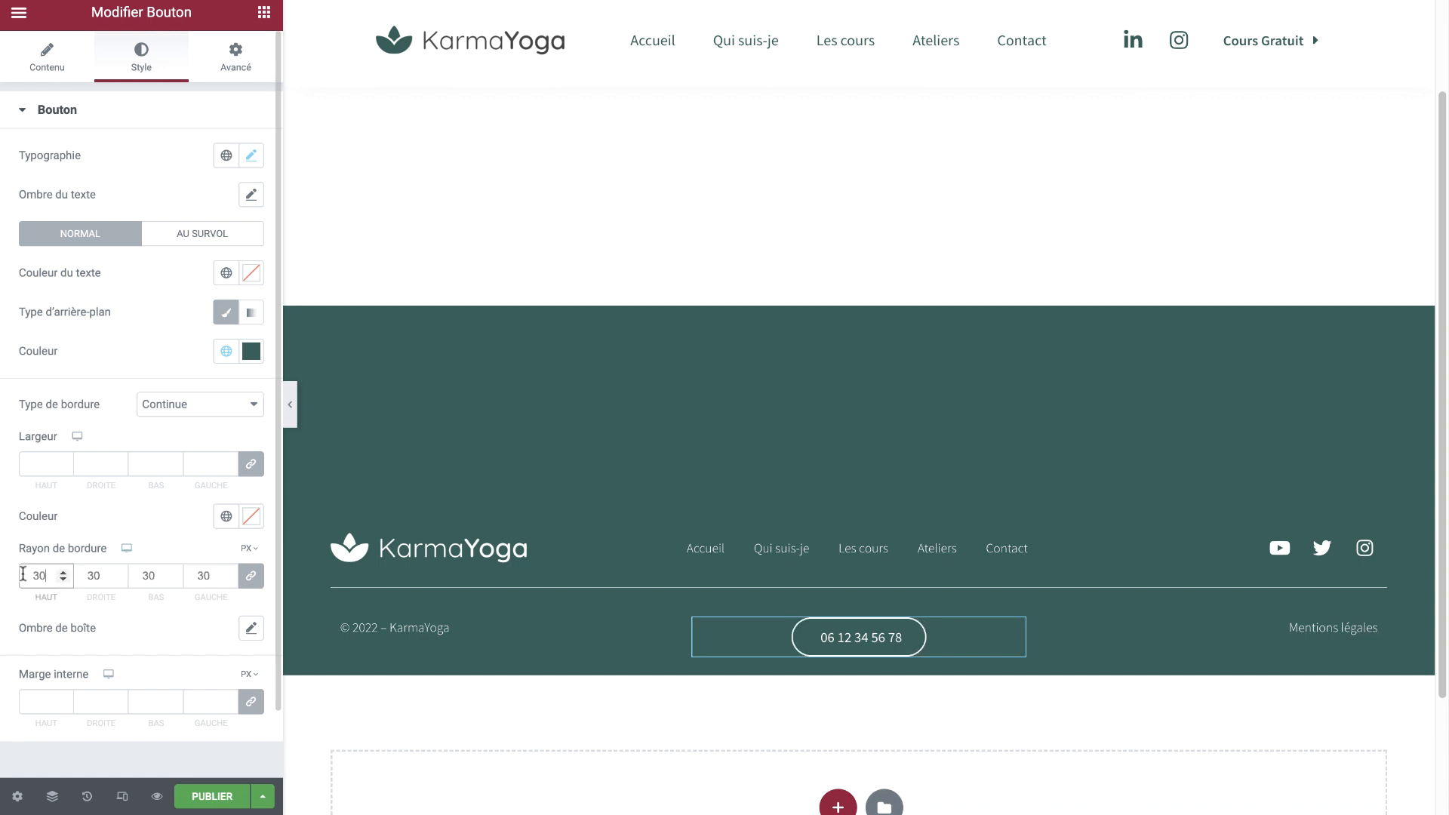
pyautogui.scroll(-2, 96, 530)
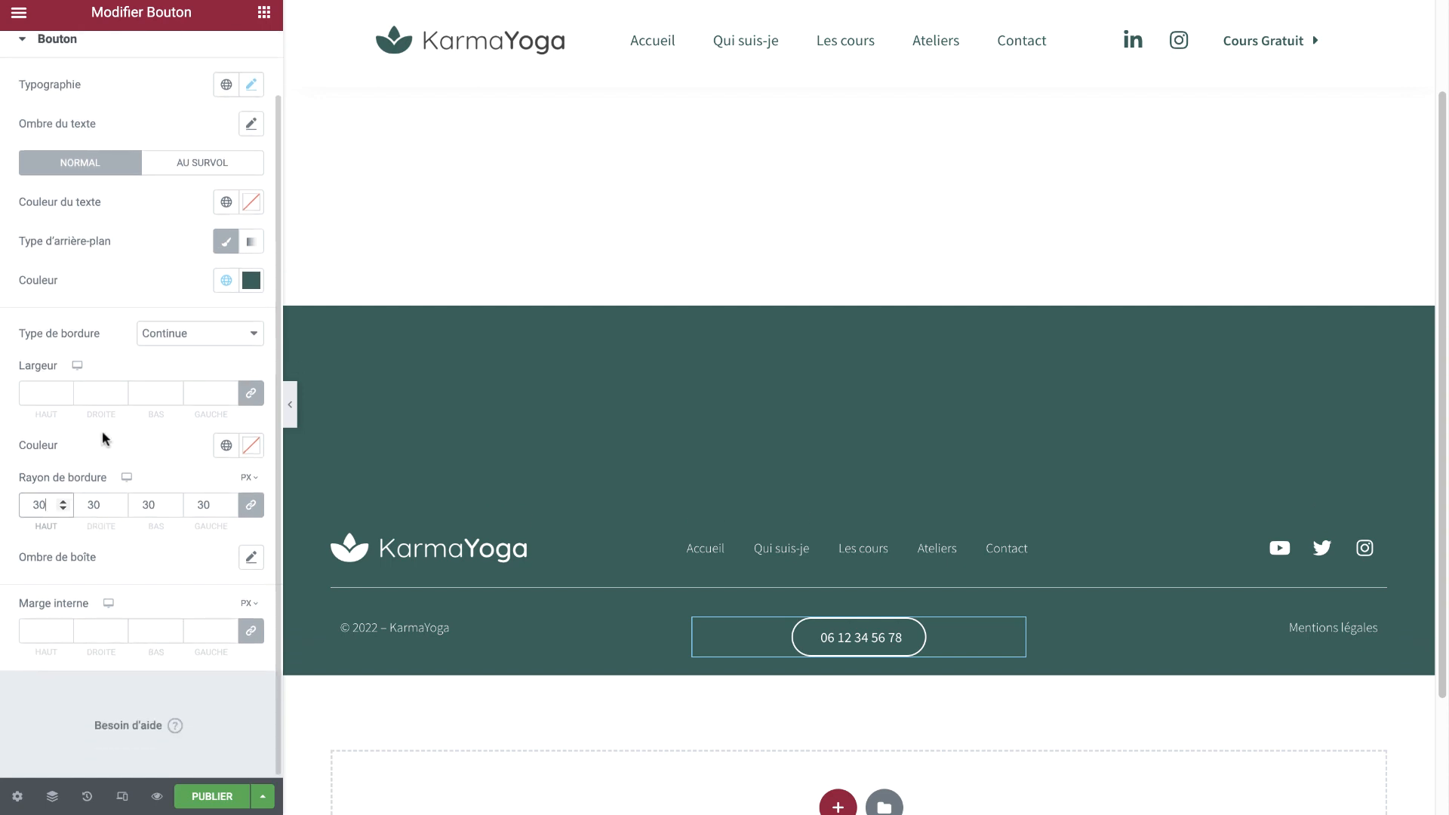
# Set the border width to a thin value for a fine white outline
pyautogui.click(173, 398)
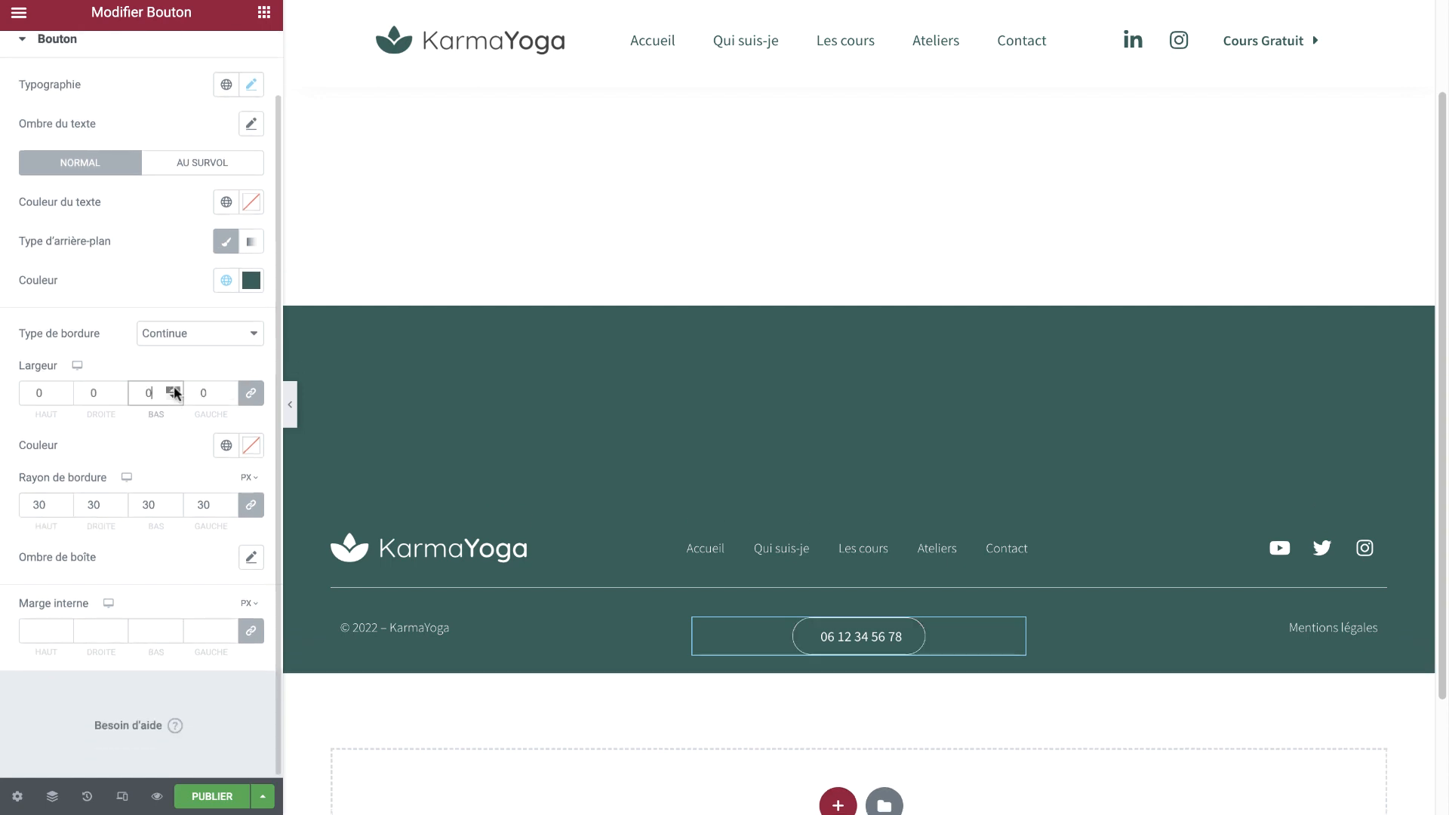
pyautogui.click(173, 395)
pyautogui.click(172, 390)
pyautogui.click(172, 390)
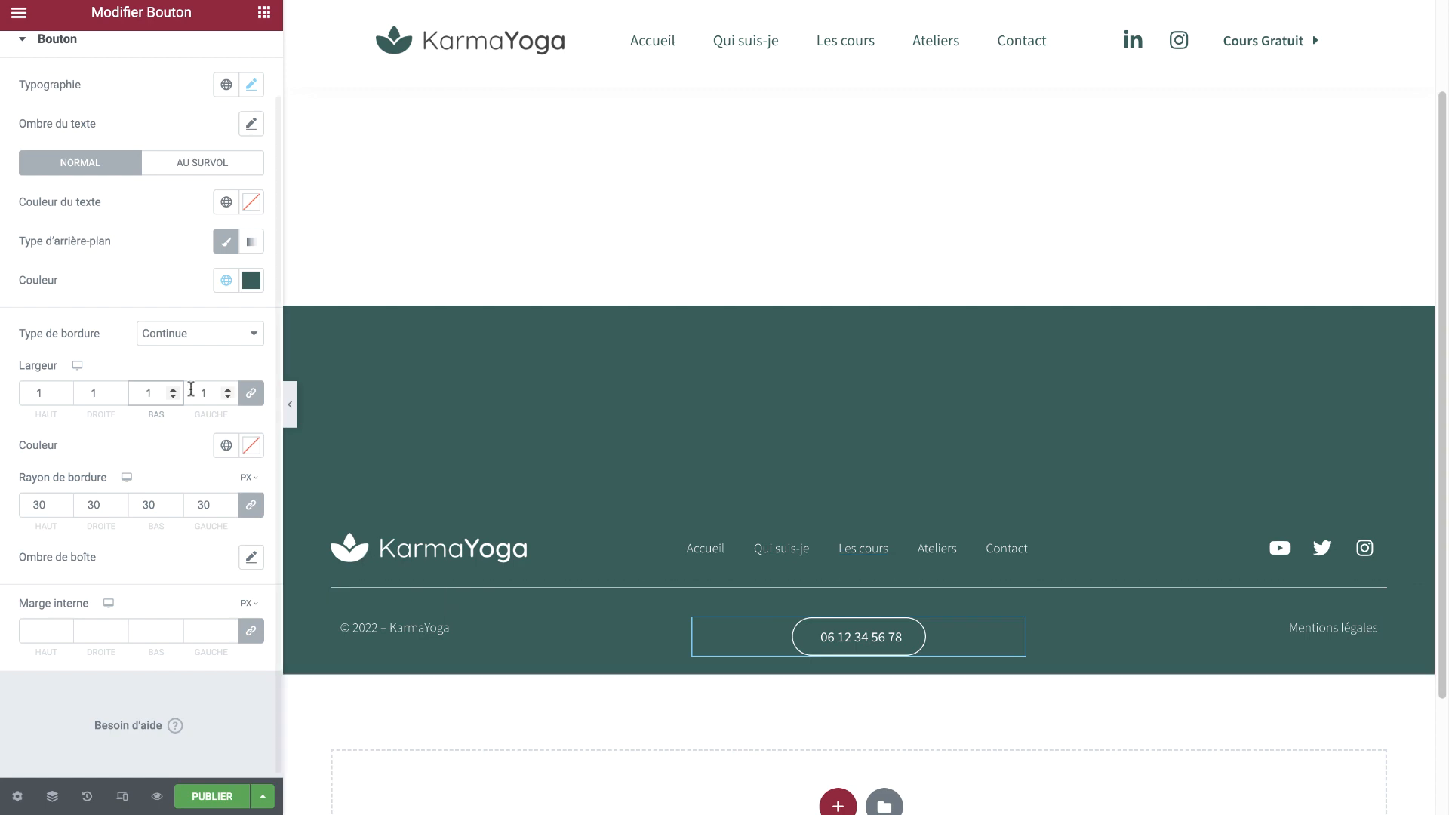
pyautogui.write('2')
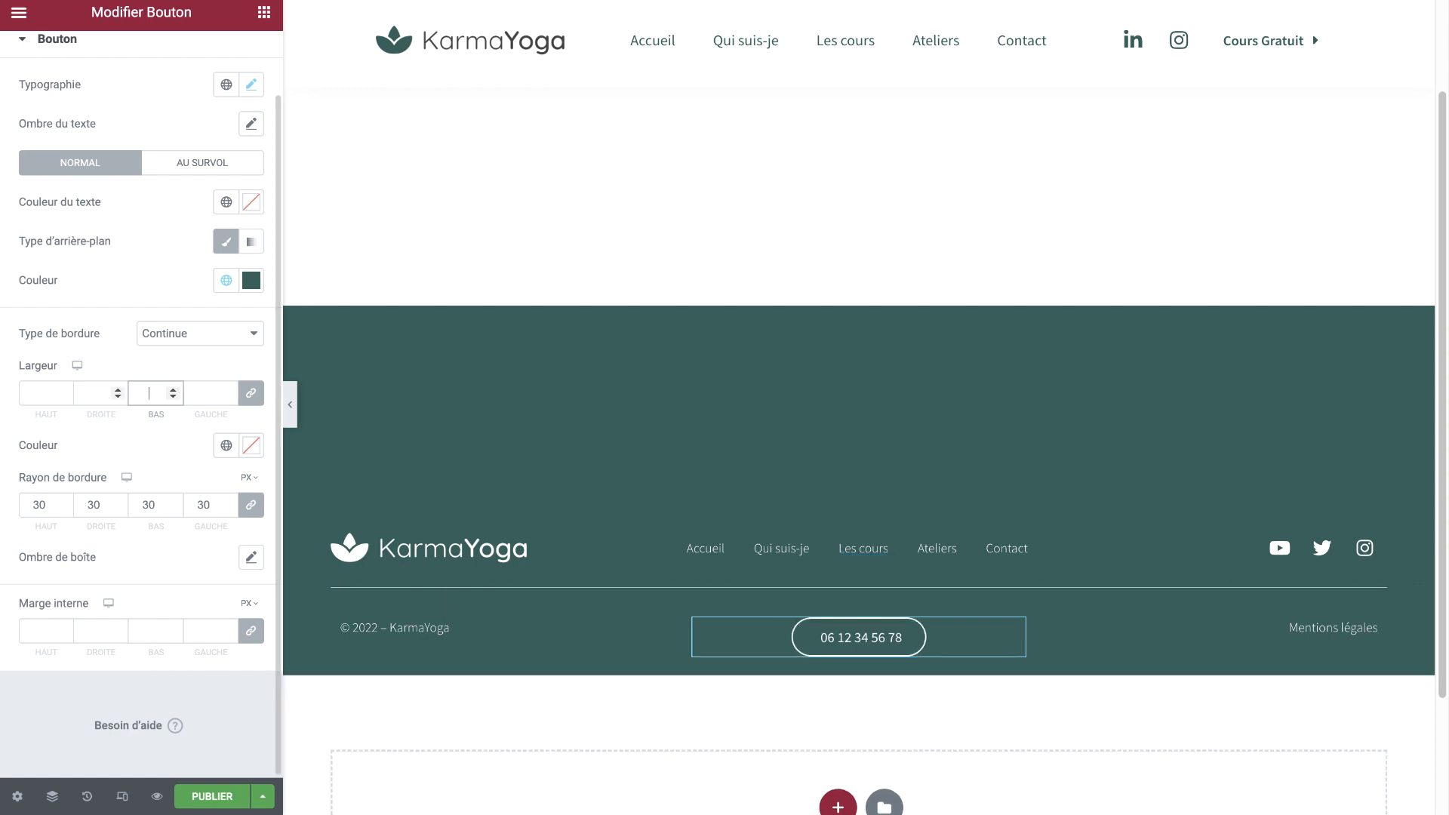
pyautogui.write('0')
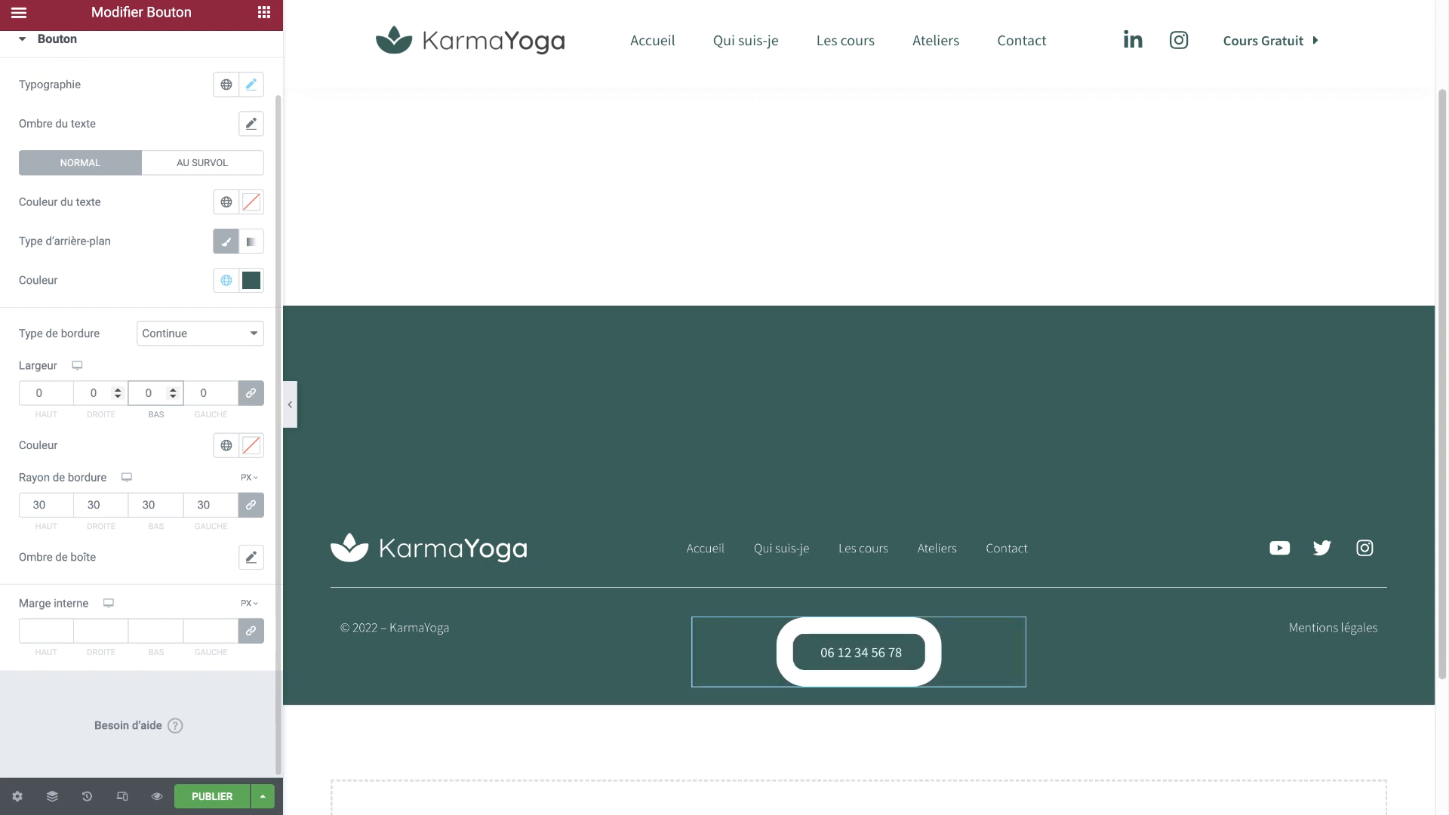
pyautogui.press('Delete')
pyautogui.write('2')
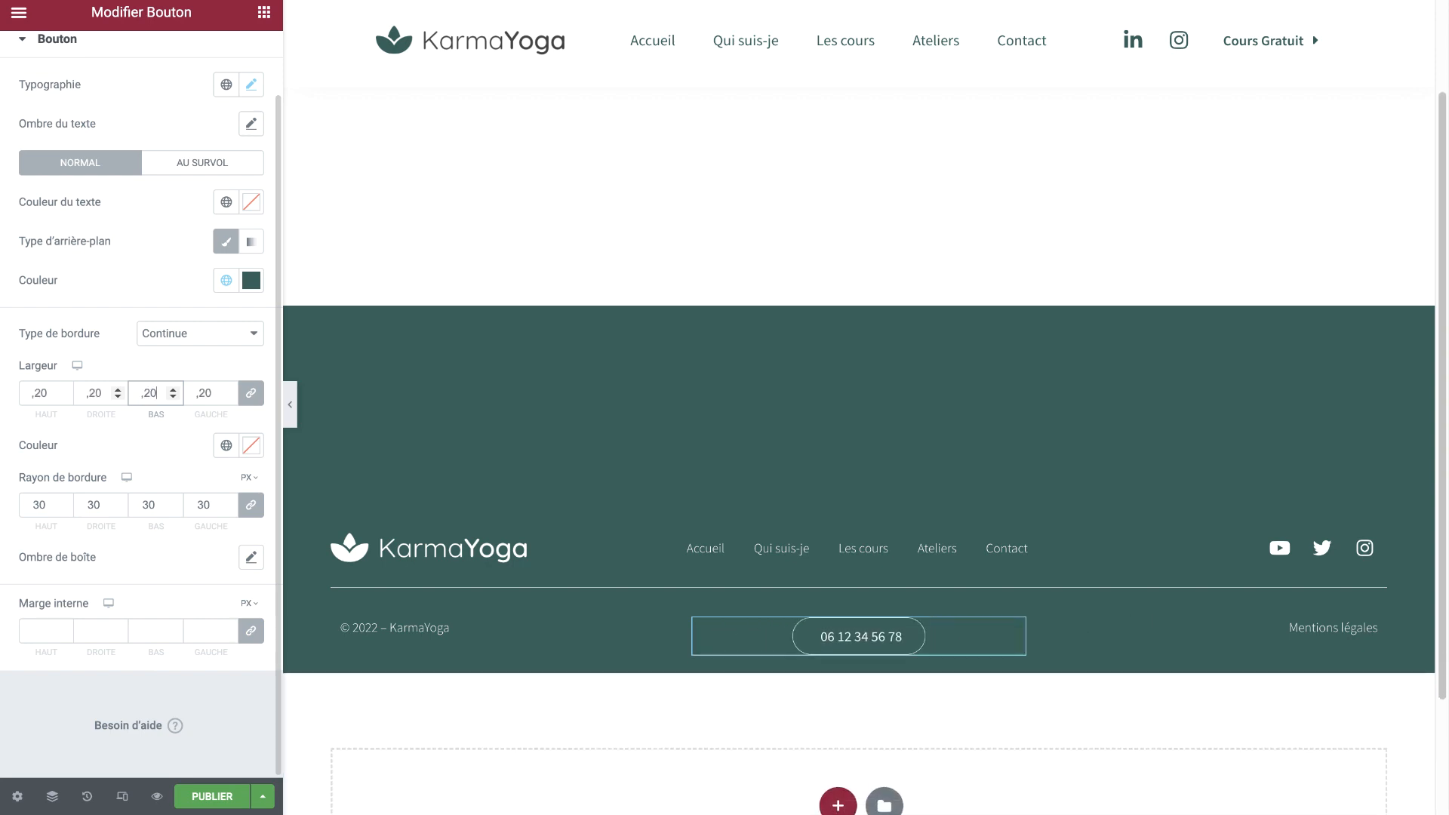
pyautogui.press('BackSpace')
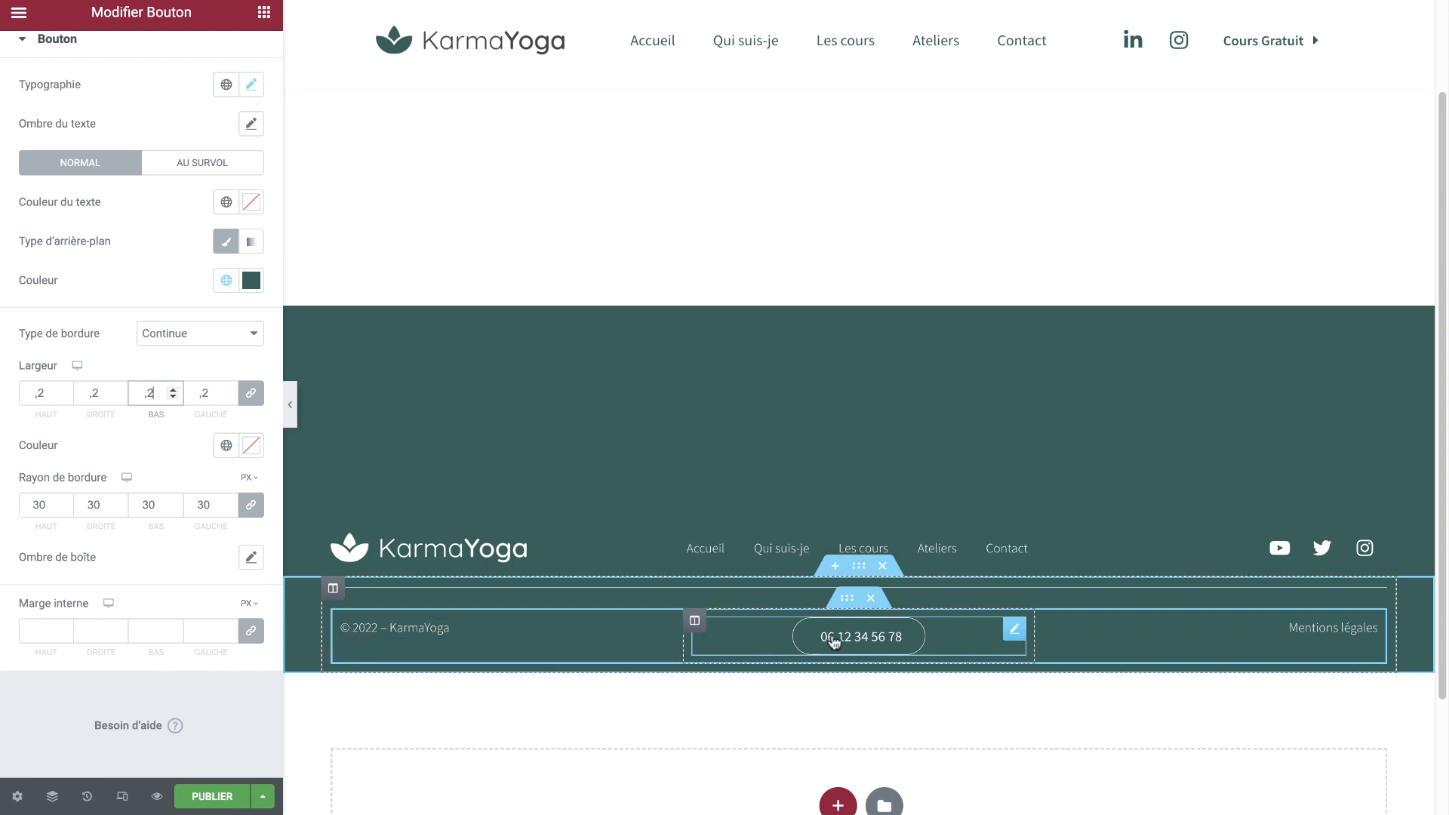
pyautogui.click(850, 602)
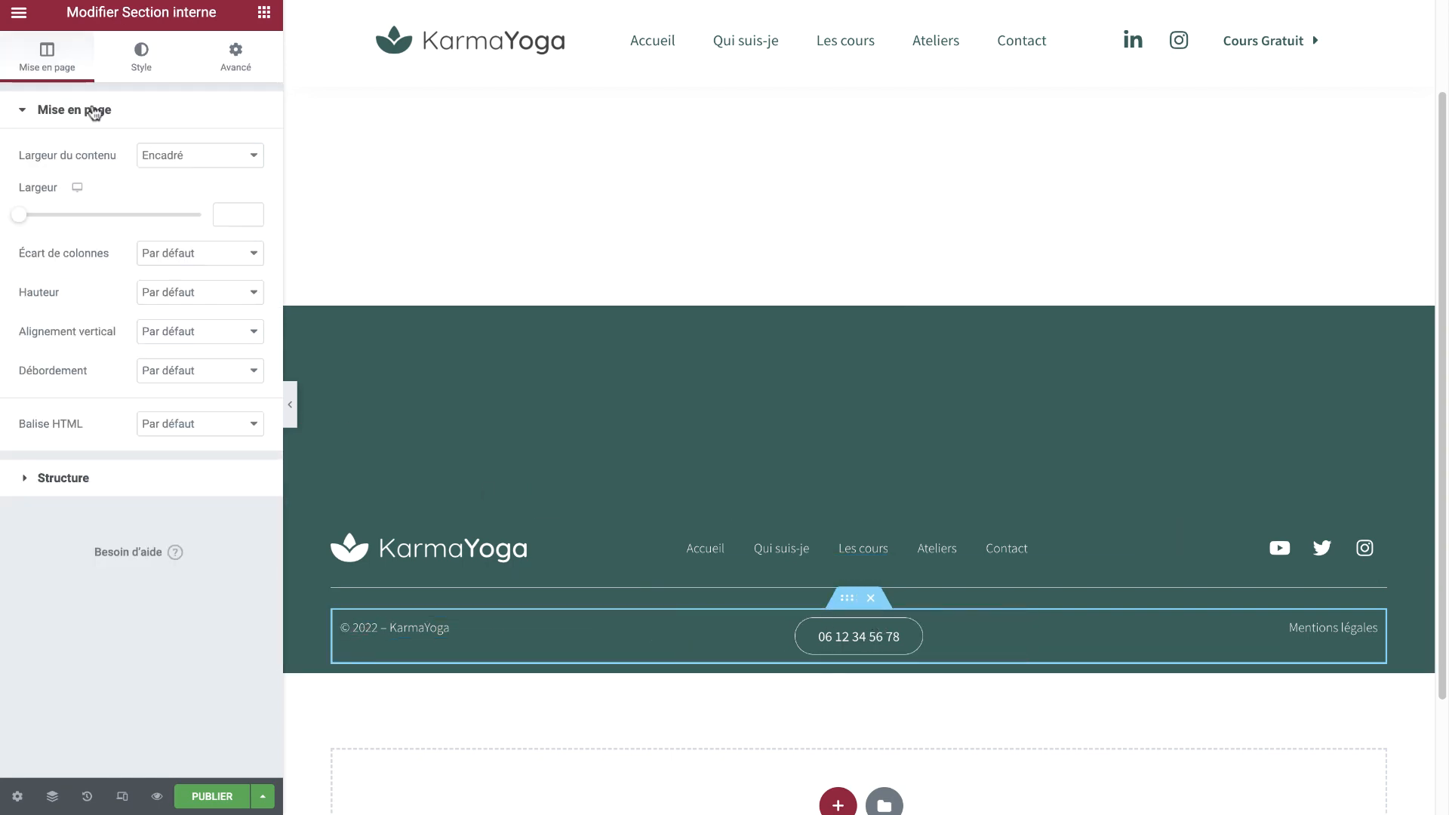
# Set the lower row's Alignement vertical to Milieu, keeping Débordement at Par défaut
pyautogui.click(179, 332)
pyautogui.click(180, 365)
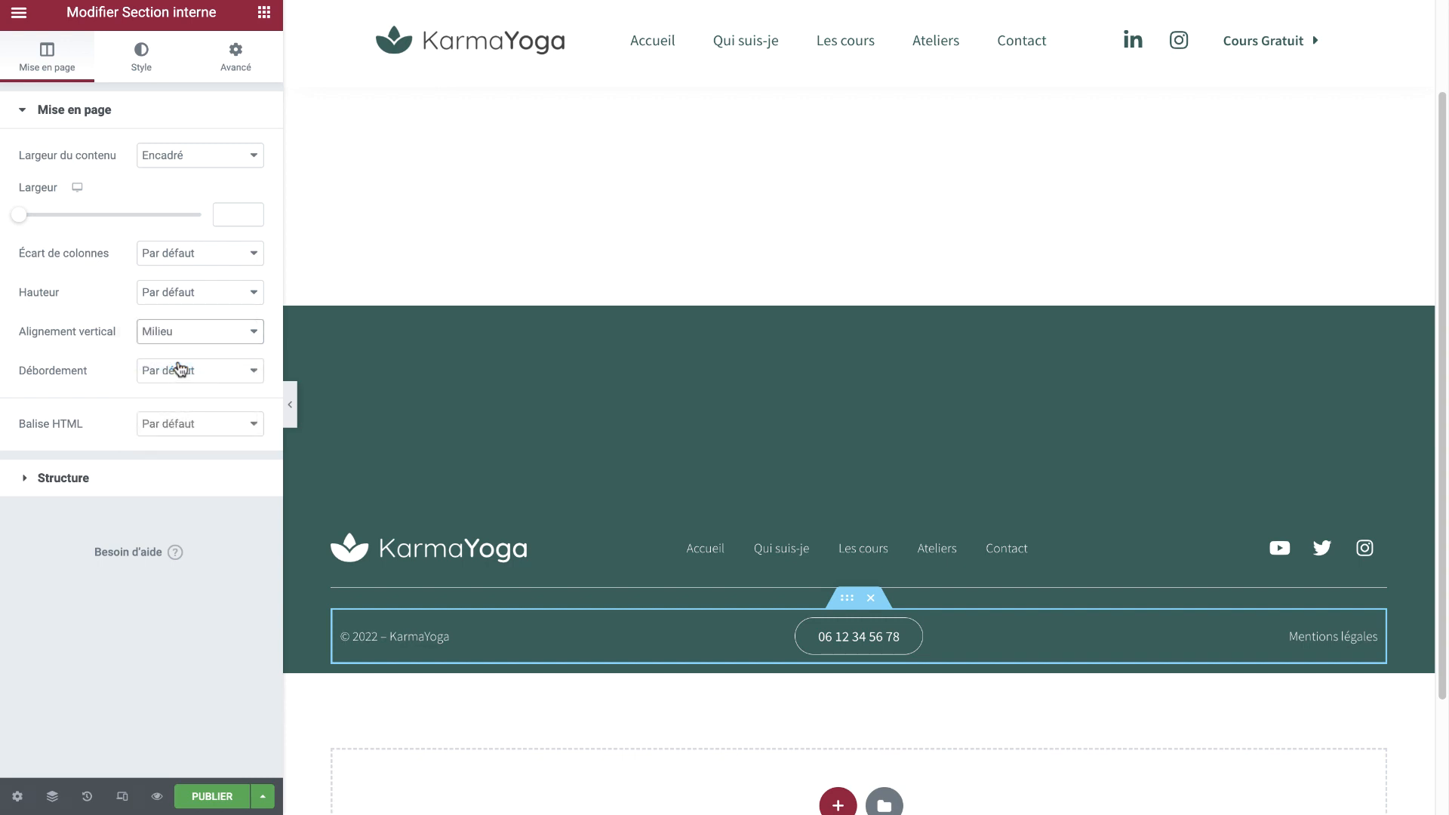
pyautogui.click(179, 370)
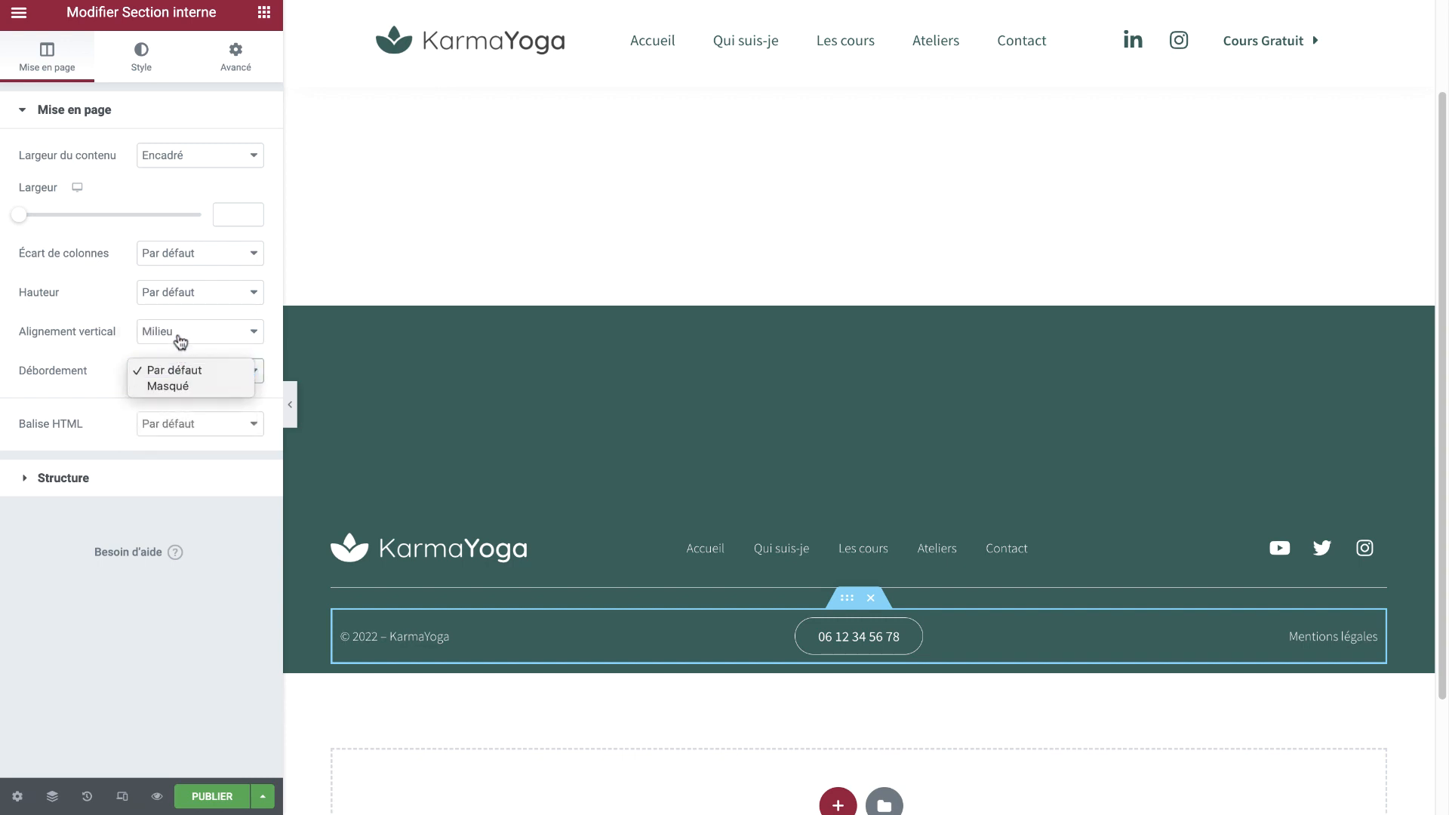
pyautogui.click(139, 528)
pyautogui.scroll(-2, 692, 556)
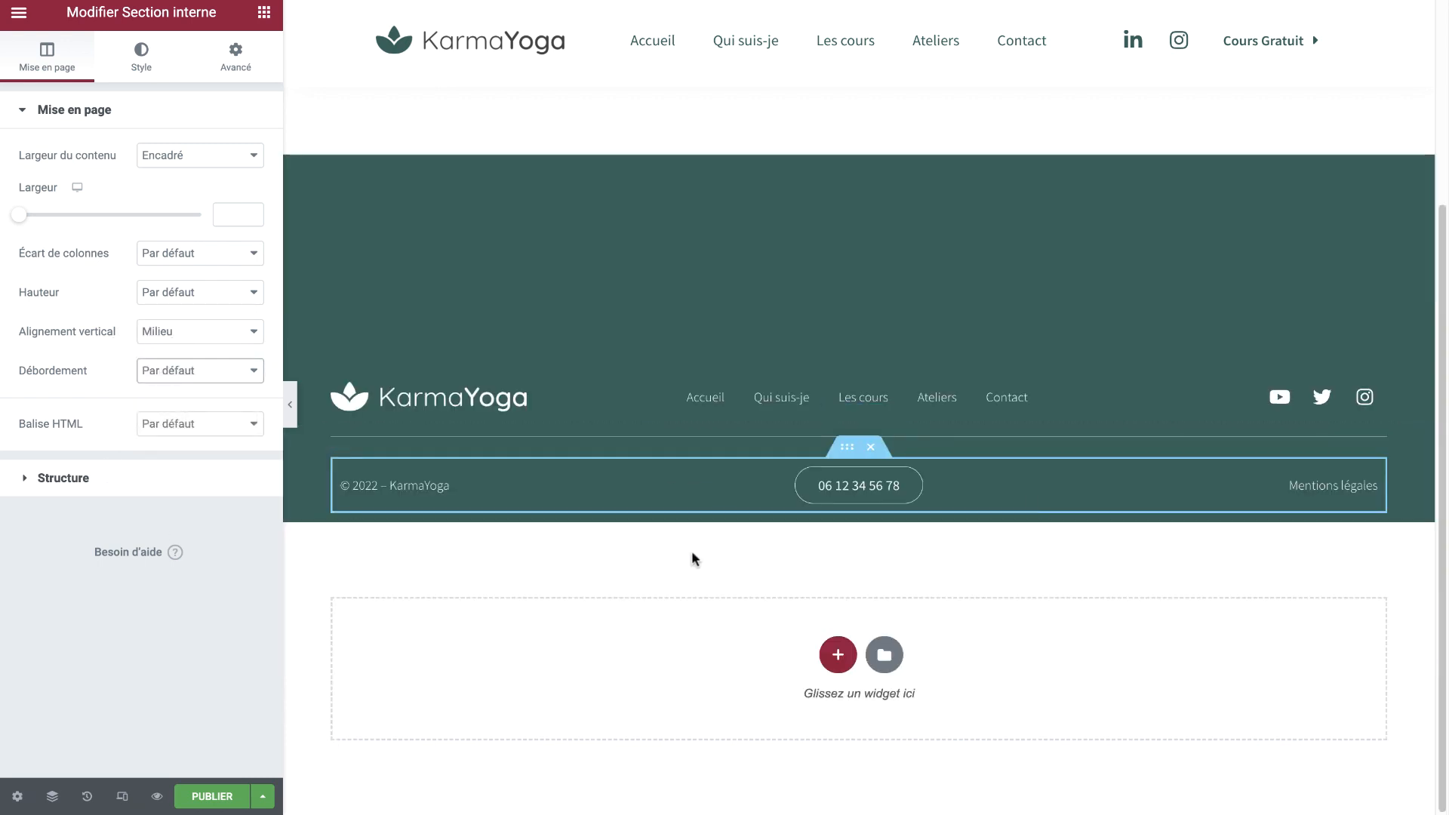
pyautogui.click(981, 133)
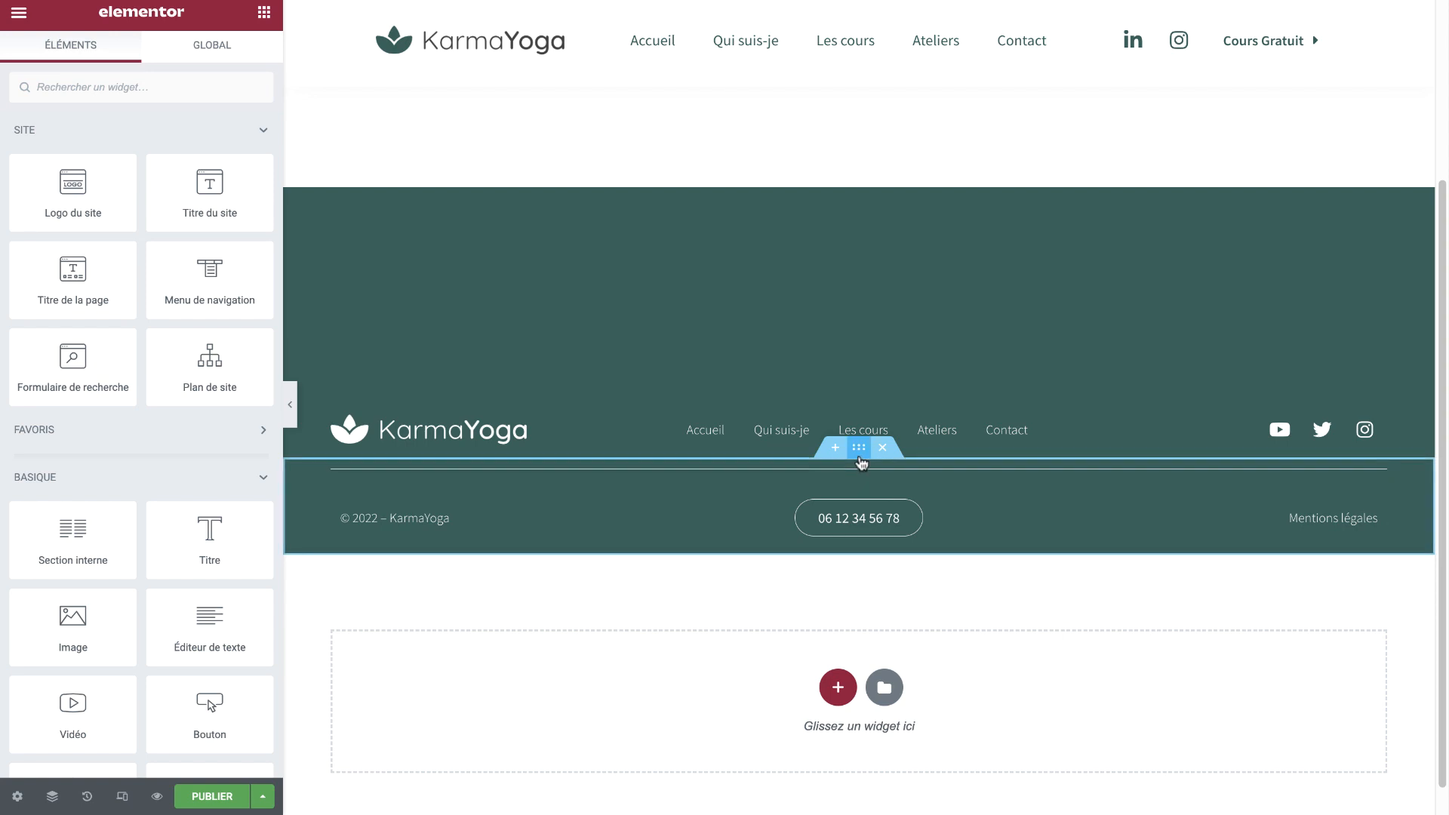
# Give the lower footer section 80 px top and 20 px bottom padding
pyautogui.click(860, 459)
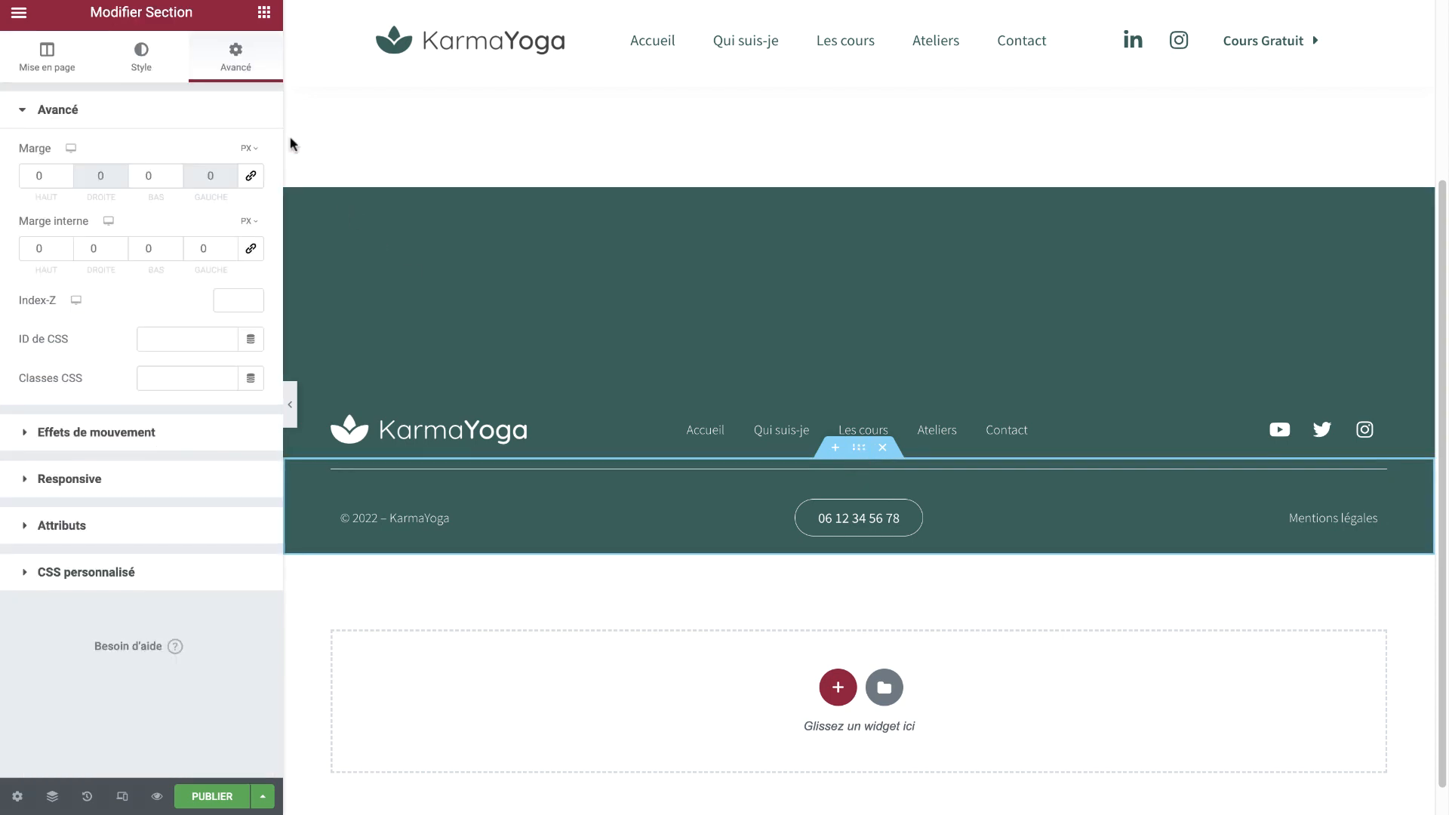
pyautogui.click(34, 251)
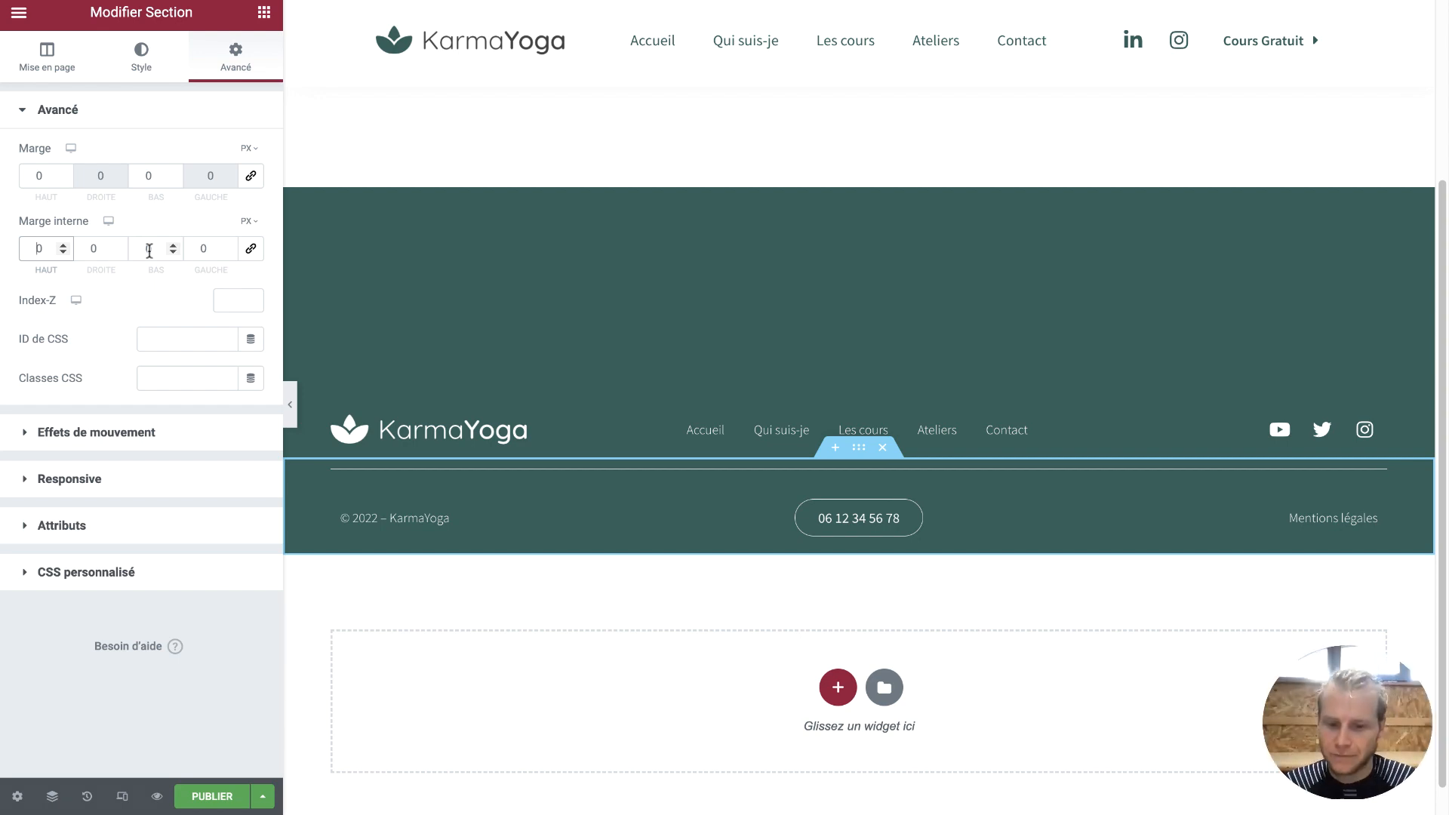
pyautogui.write('100')
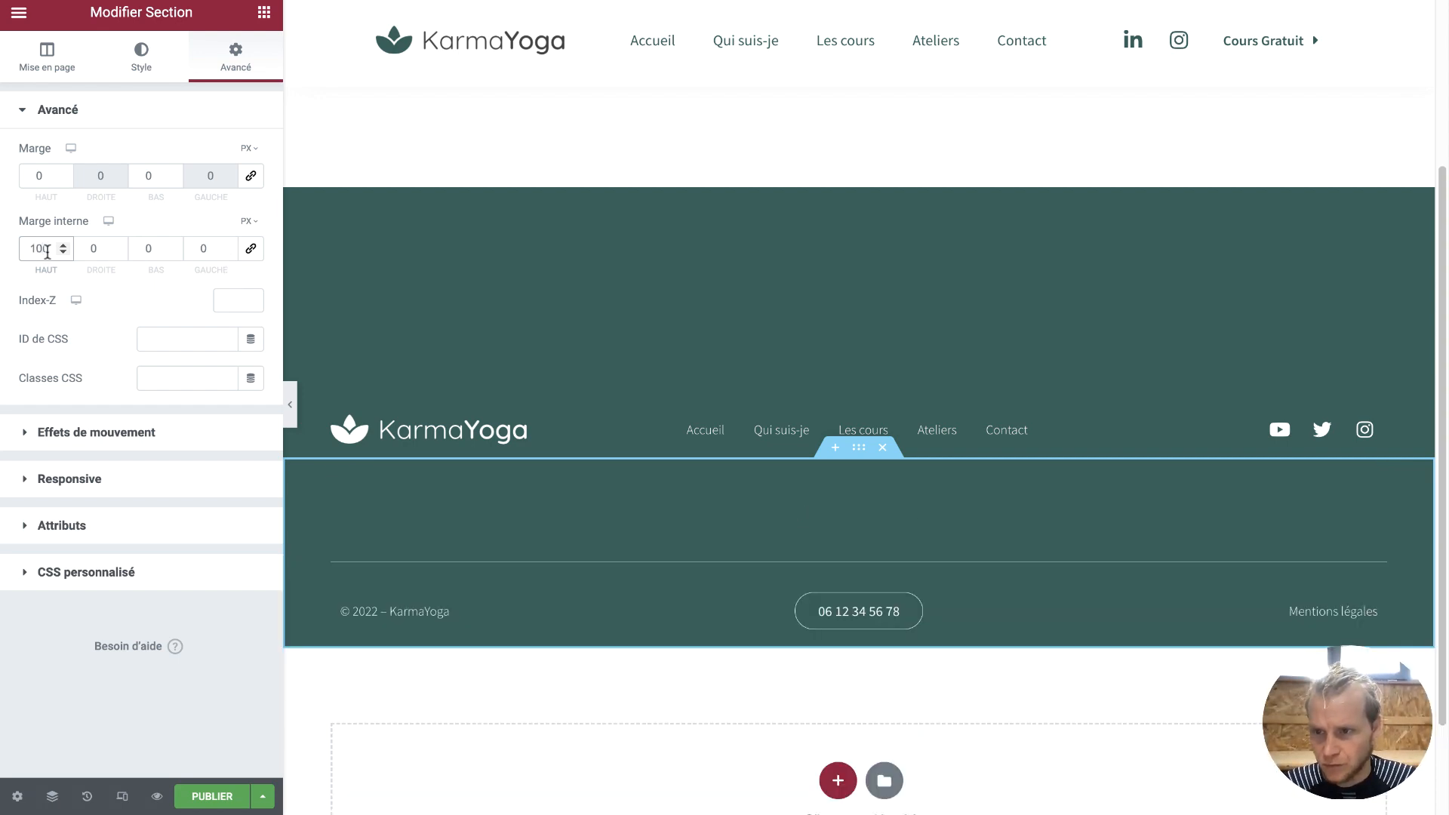
pyautogui.moveTo(40, 248); pyautogui.dragTo(11, 254)
pyautogui.write('80')
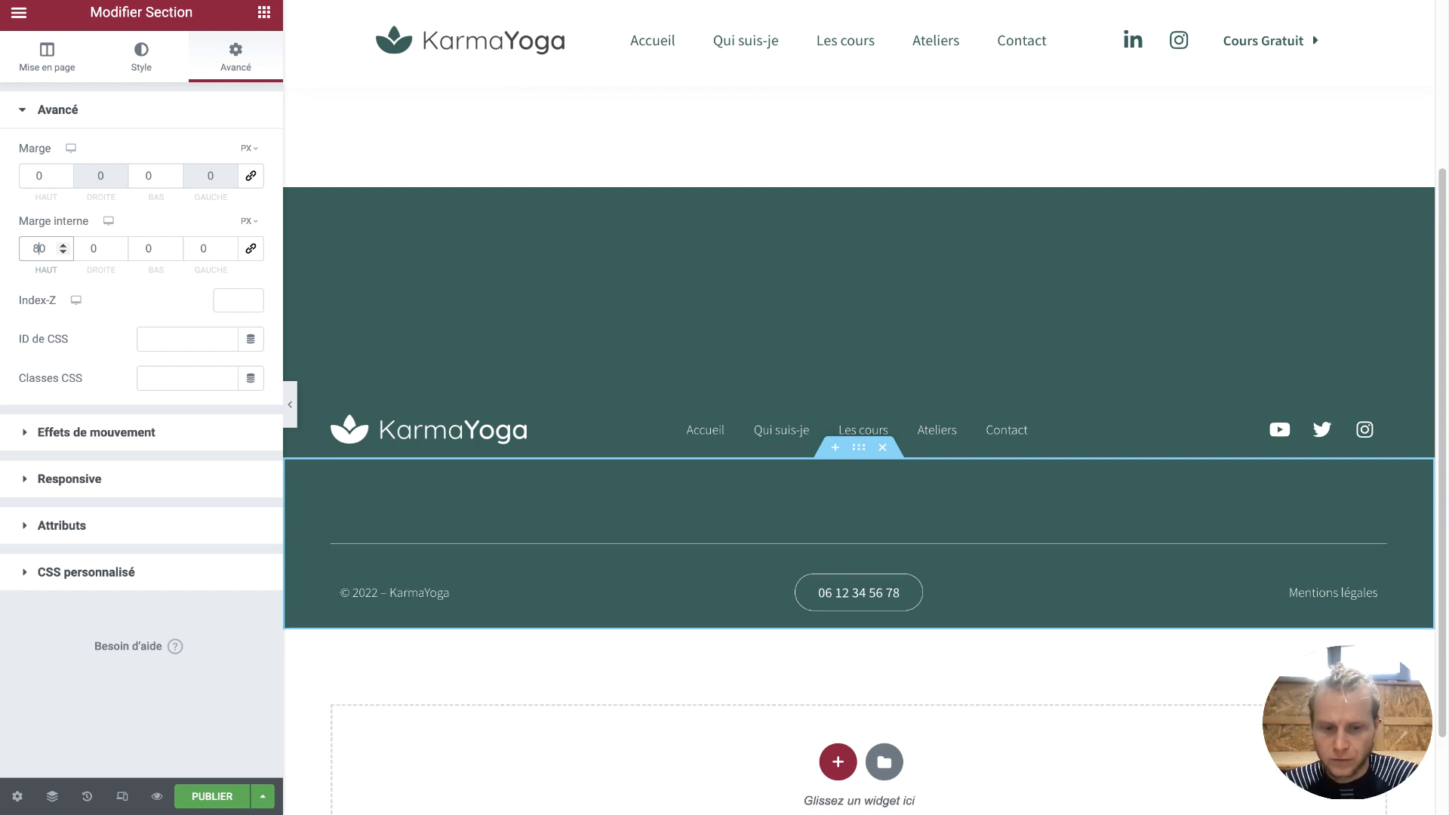
pyautogui.press('BackSpace')
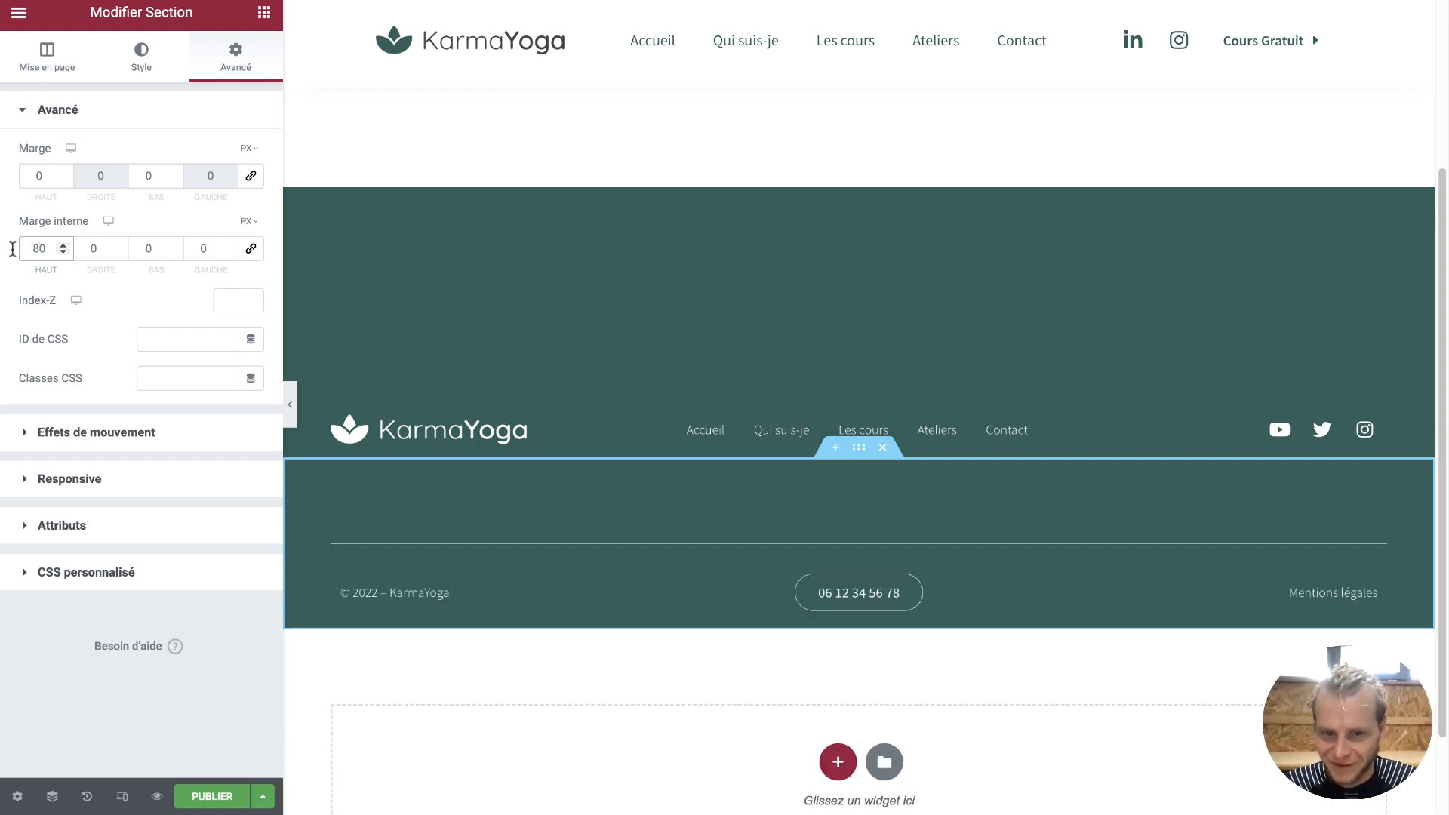
pyautogui.click(142, 252)
pyautogui.write('2')
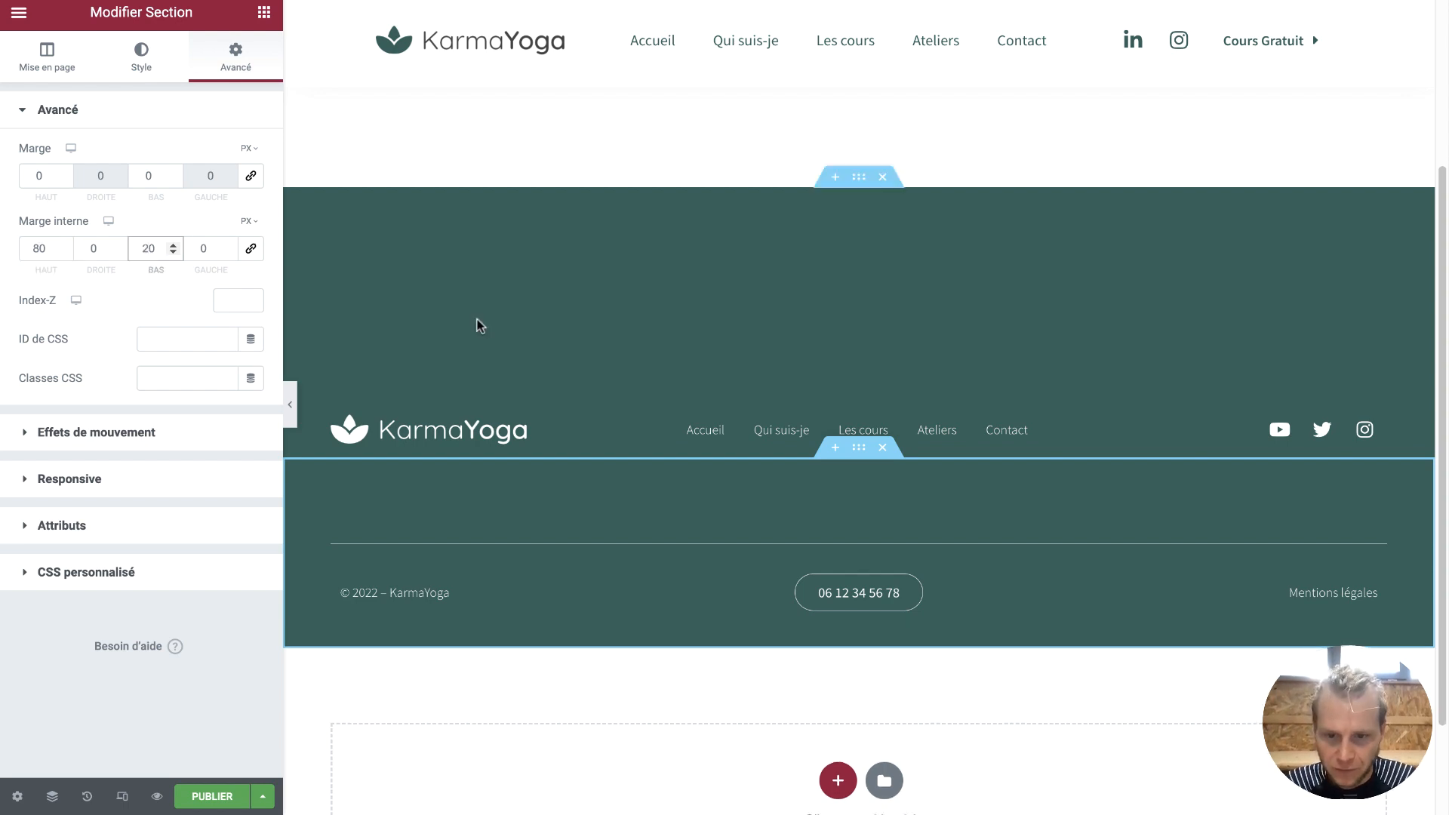
# Set the upper footer section's top padding to 200 px
pyautogui.click(861, 180)
pyautogui.click(228, 56)
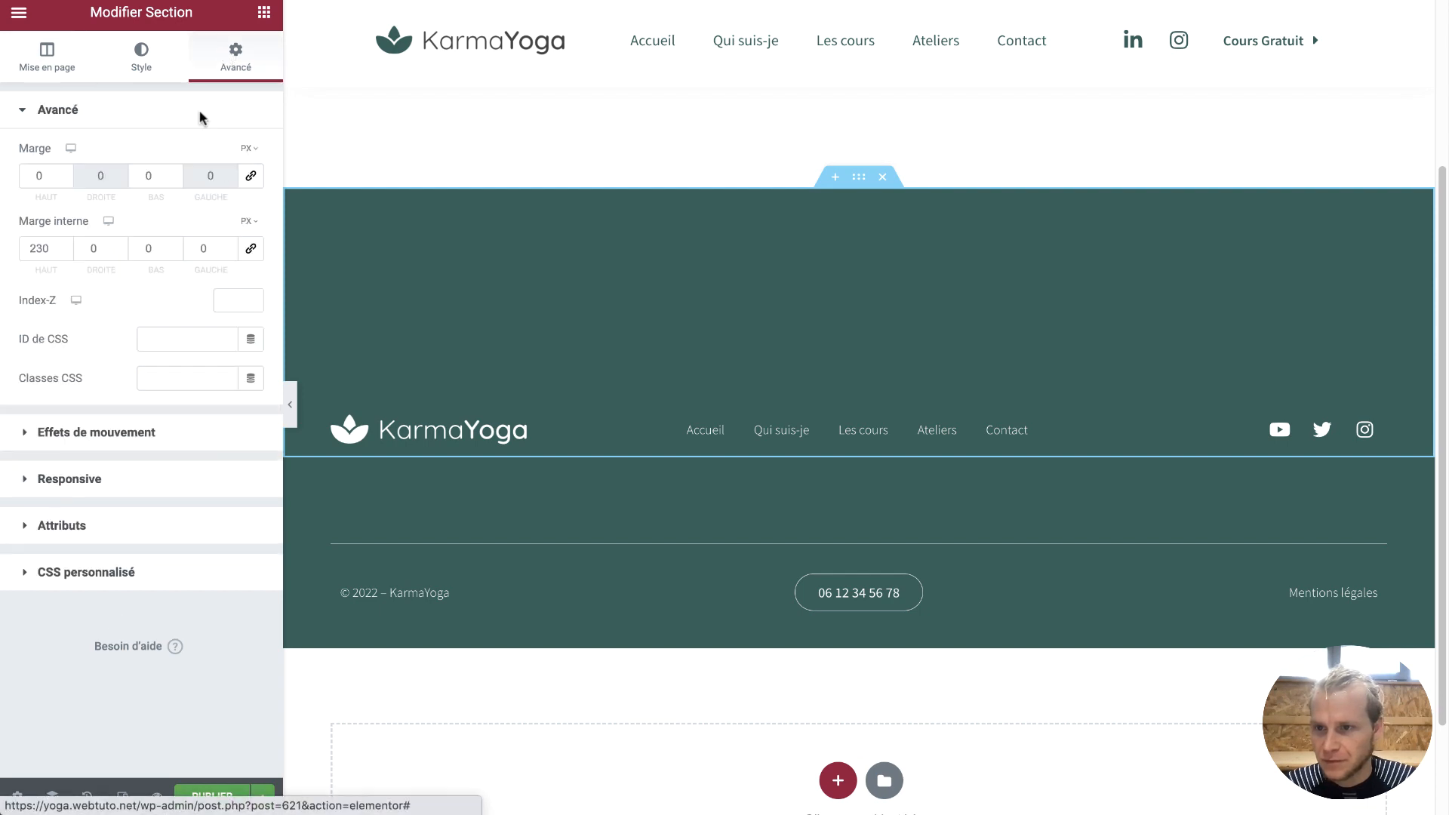
pyautogui.moveTo(46, 248); pyautogui.dragTo(10, 253)
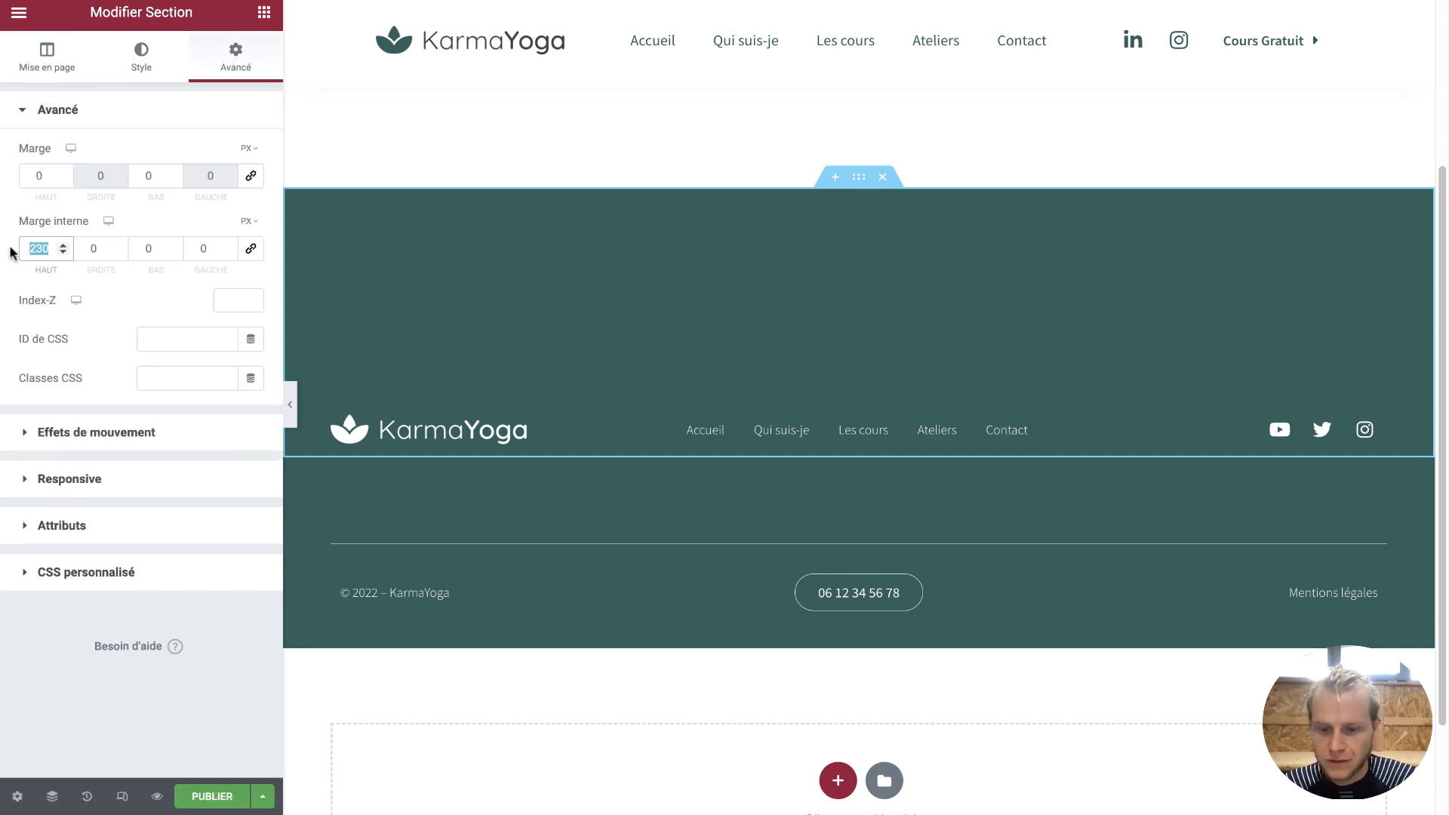
pyautogui.write('200')
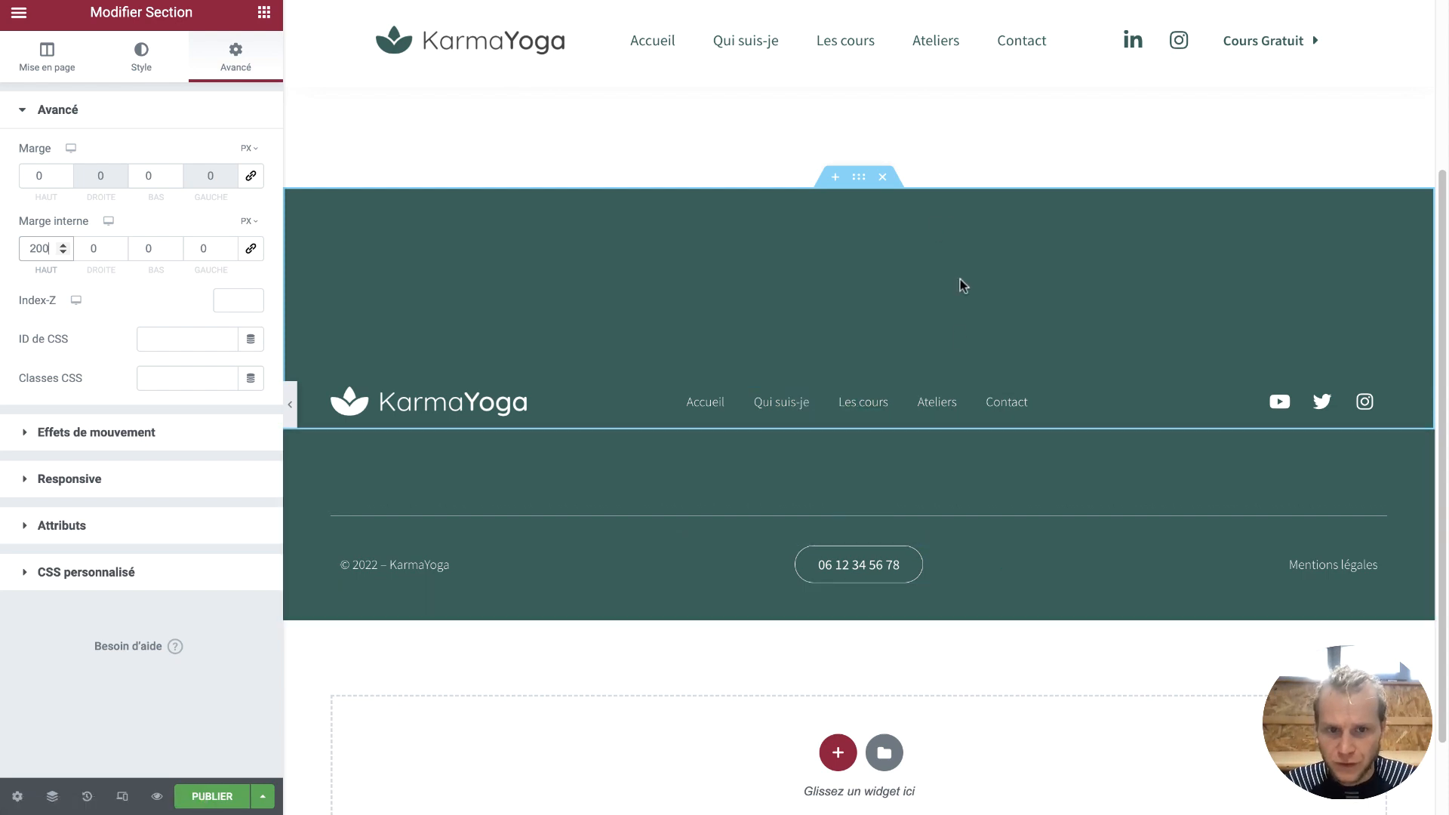
pyautogui.scroll(-2, 742, 455)
pyautogui.scroll(2, 742, 454)
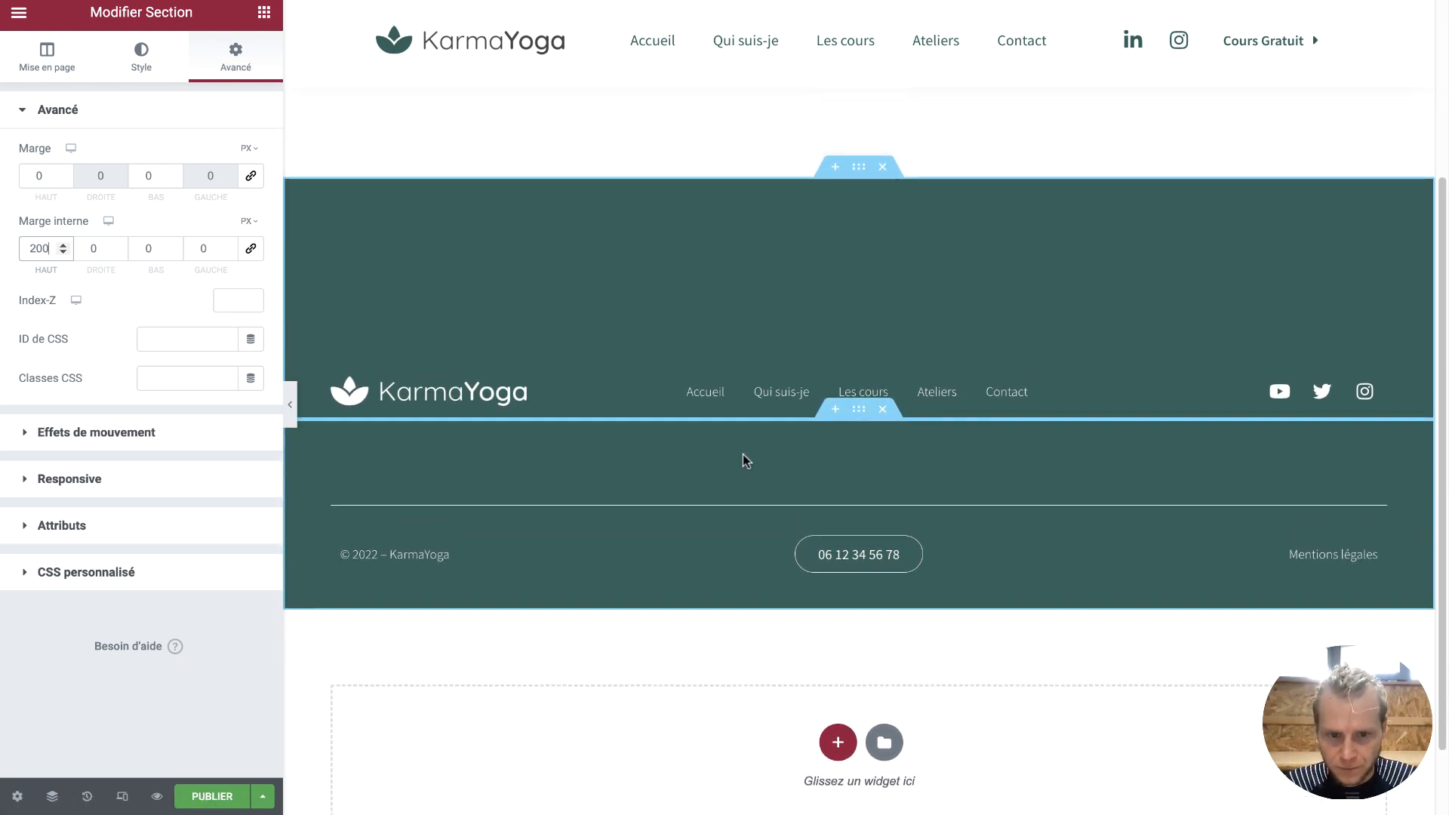
pyautogui.scroll(1, 743, 455)
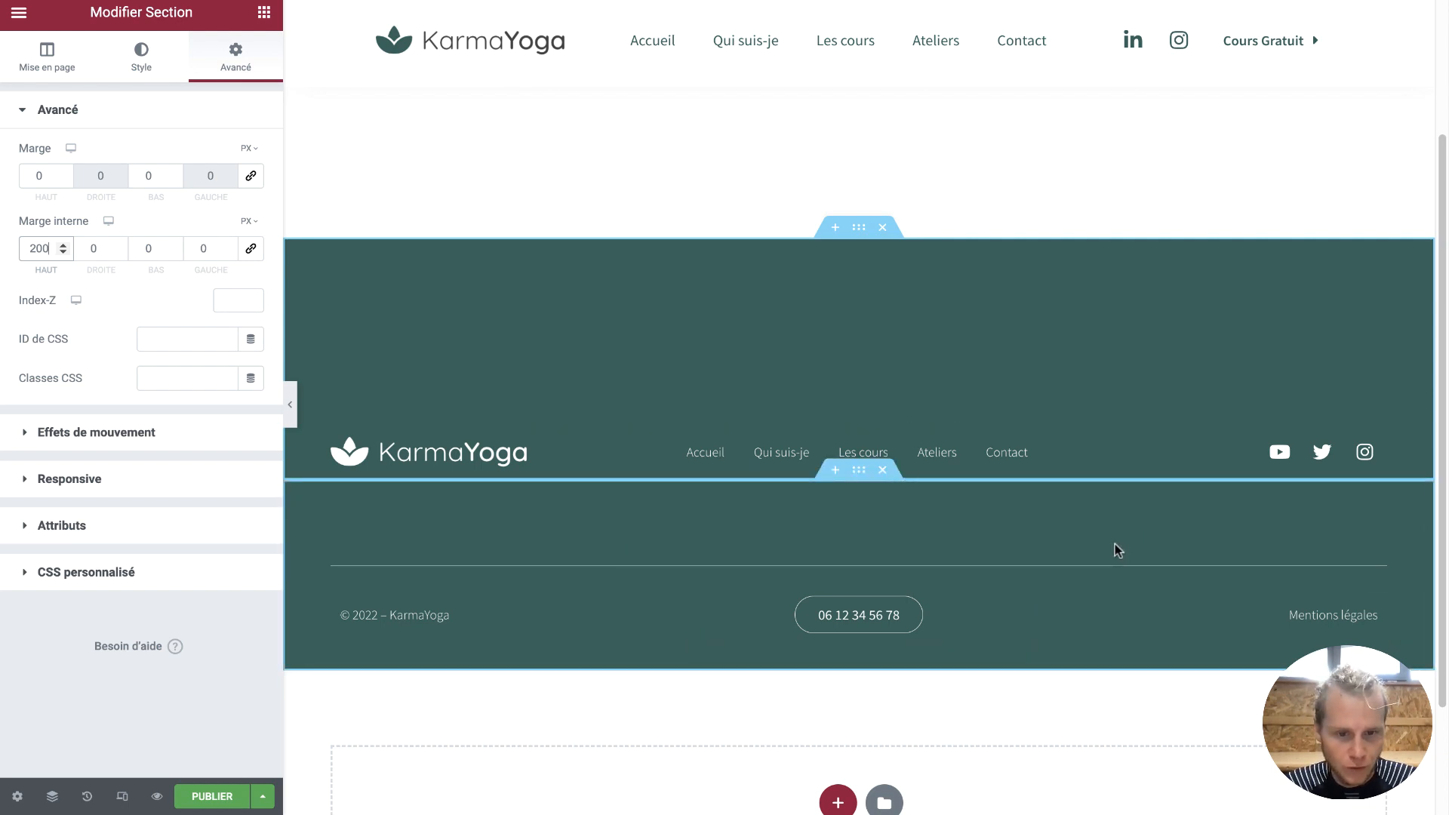
# Add the library's Phone icon before the number with 12 px spacing, then click Publier
pyautogui.click(888, 621)
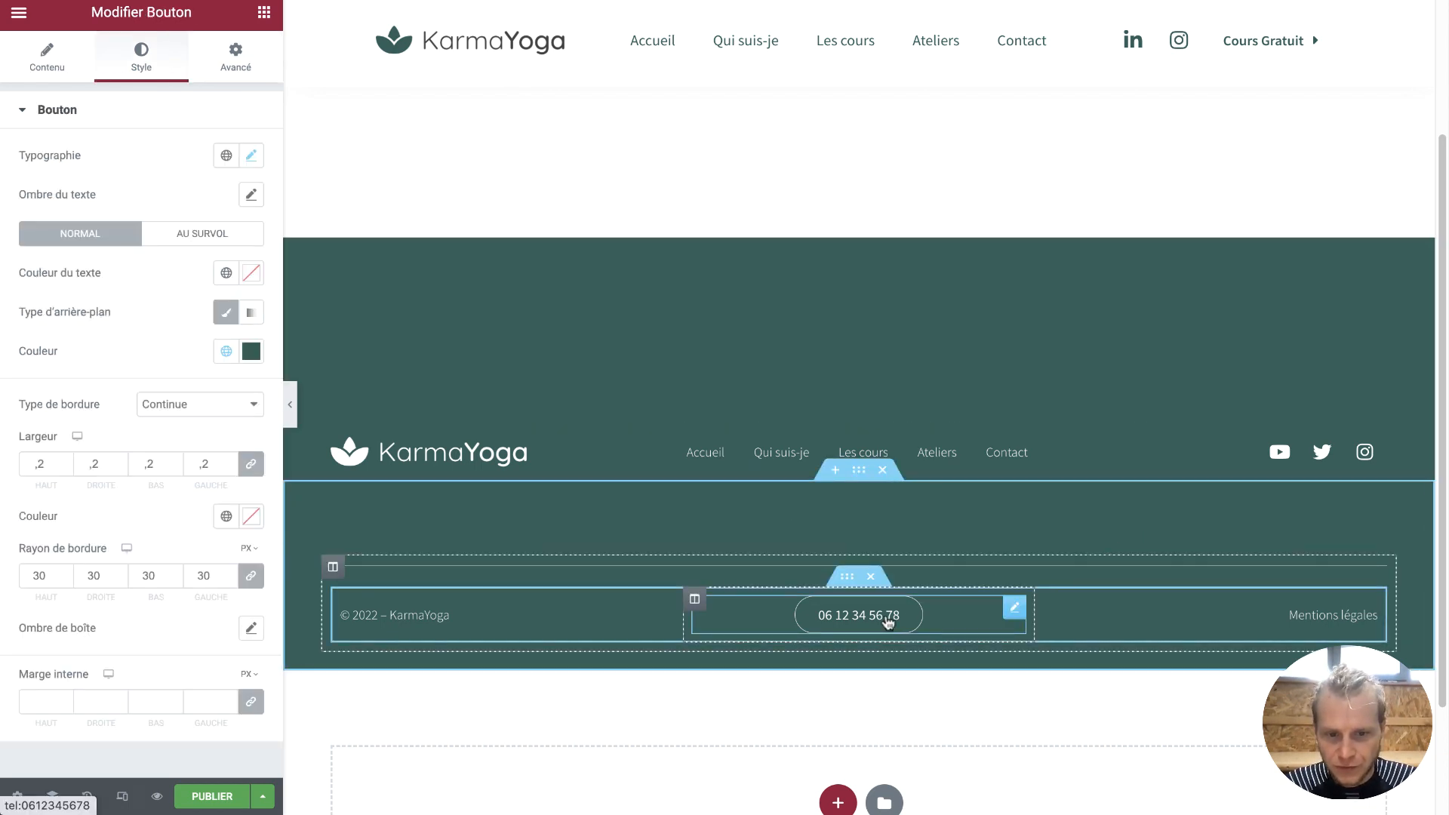
pyautogui.click(30, 64)
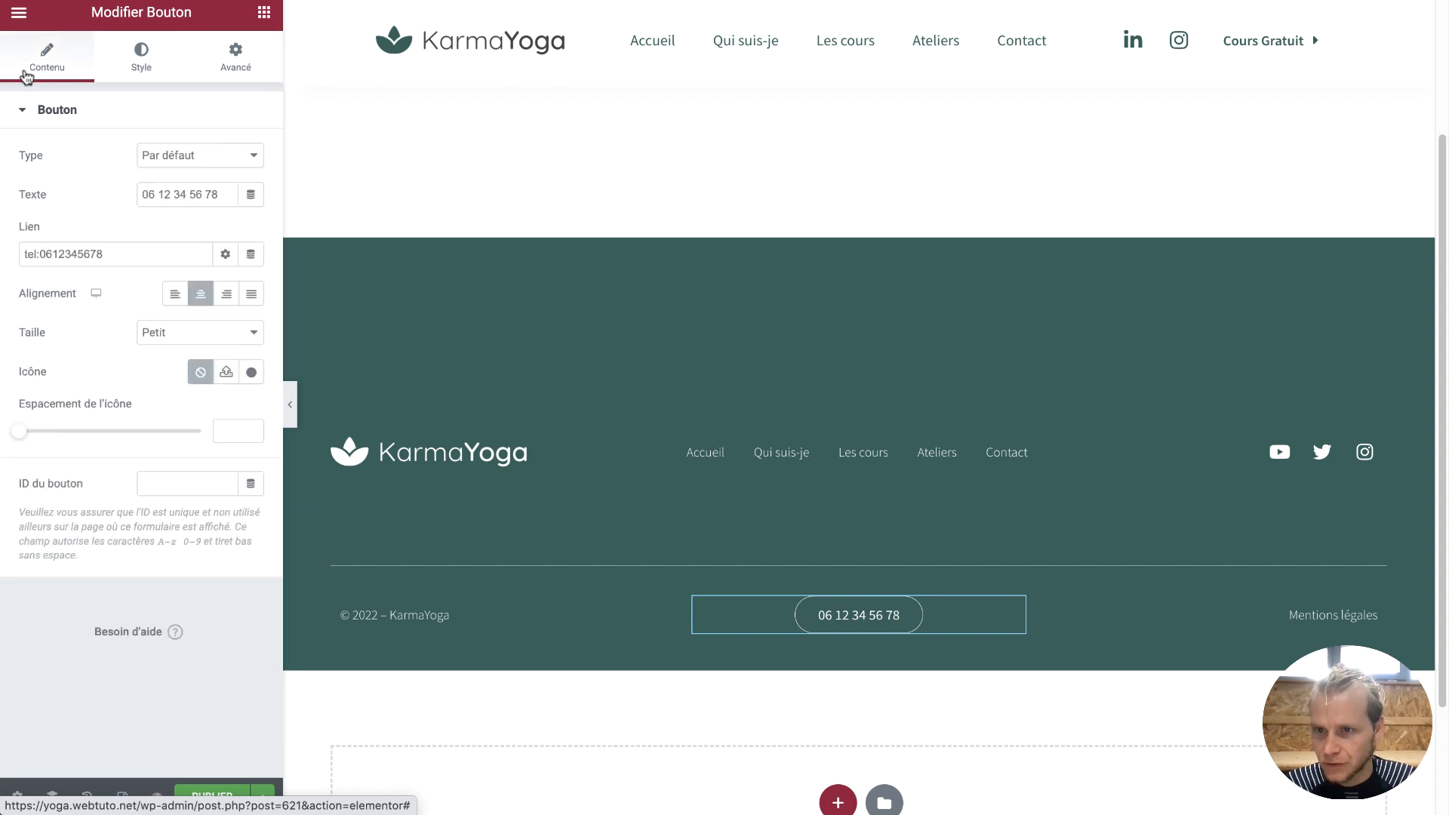
pyautogui.click(251, 372)
pyautogui.write('pho')
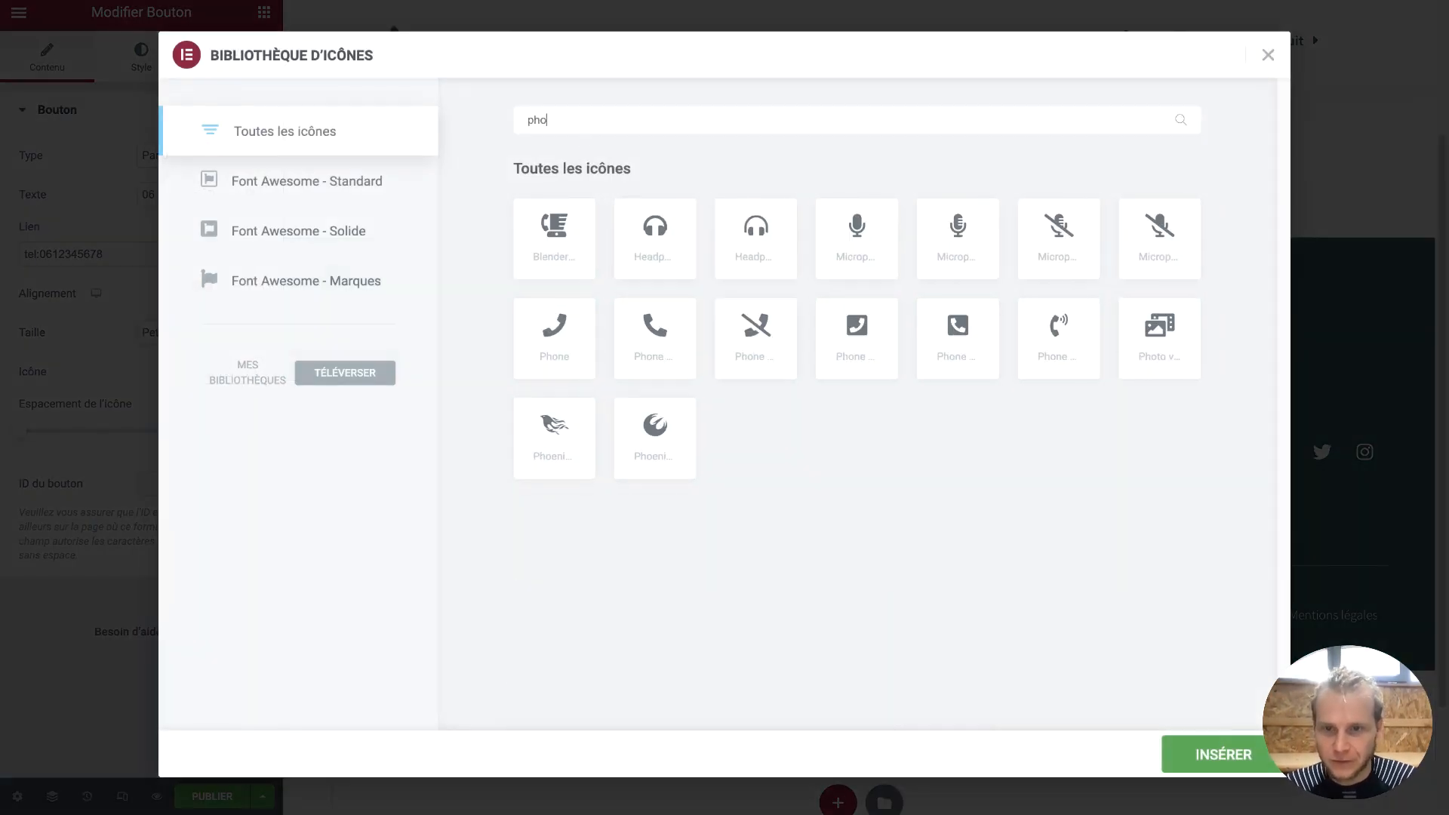
pyautogui.click(581, 339)
pyautogui.click(1163, 743)
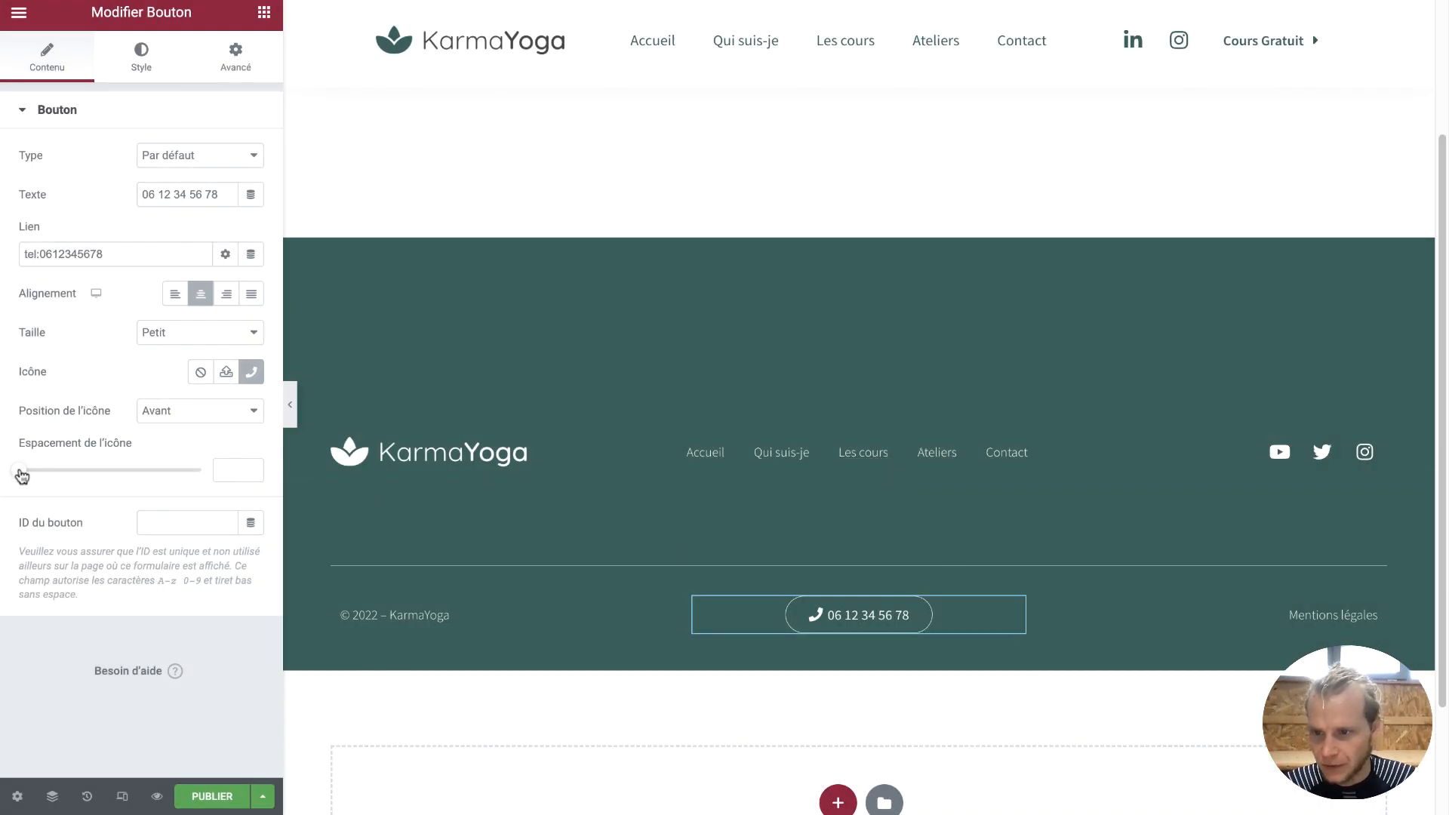
pyautogui.moveTo(21, 480); pyautogui.dragTo(63, 486)
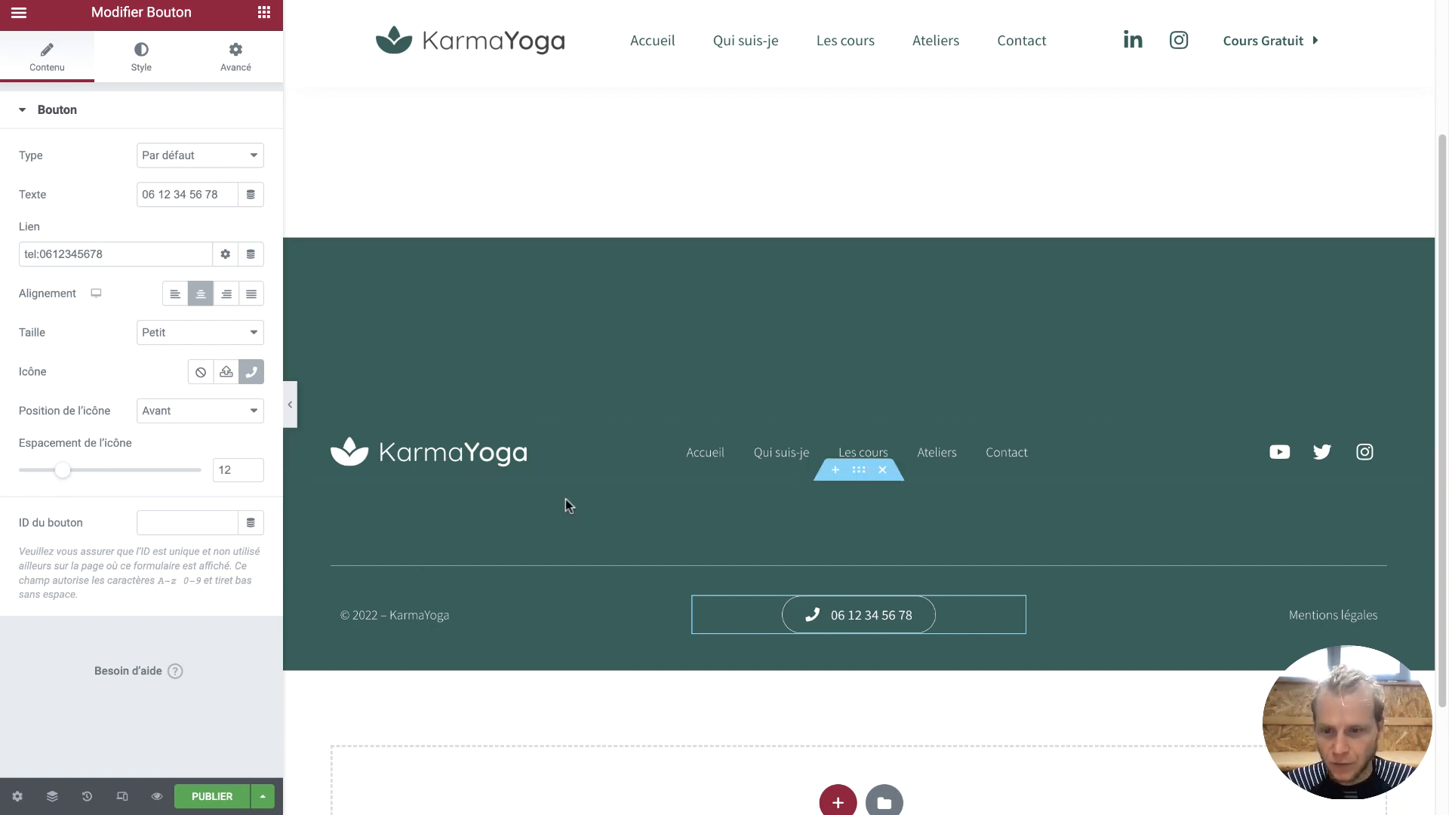
pyautogui.click(224, 798)
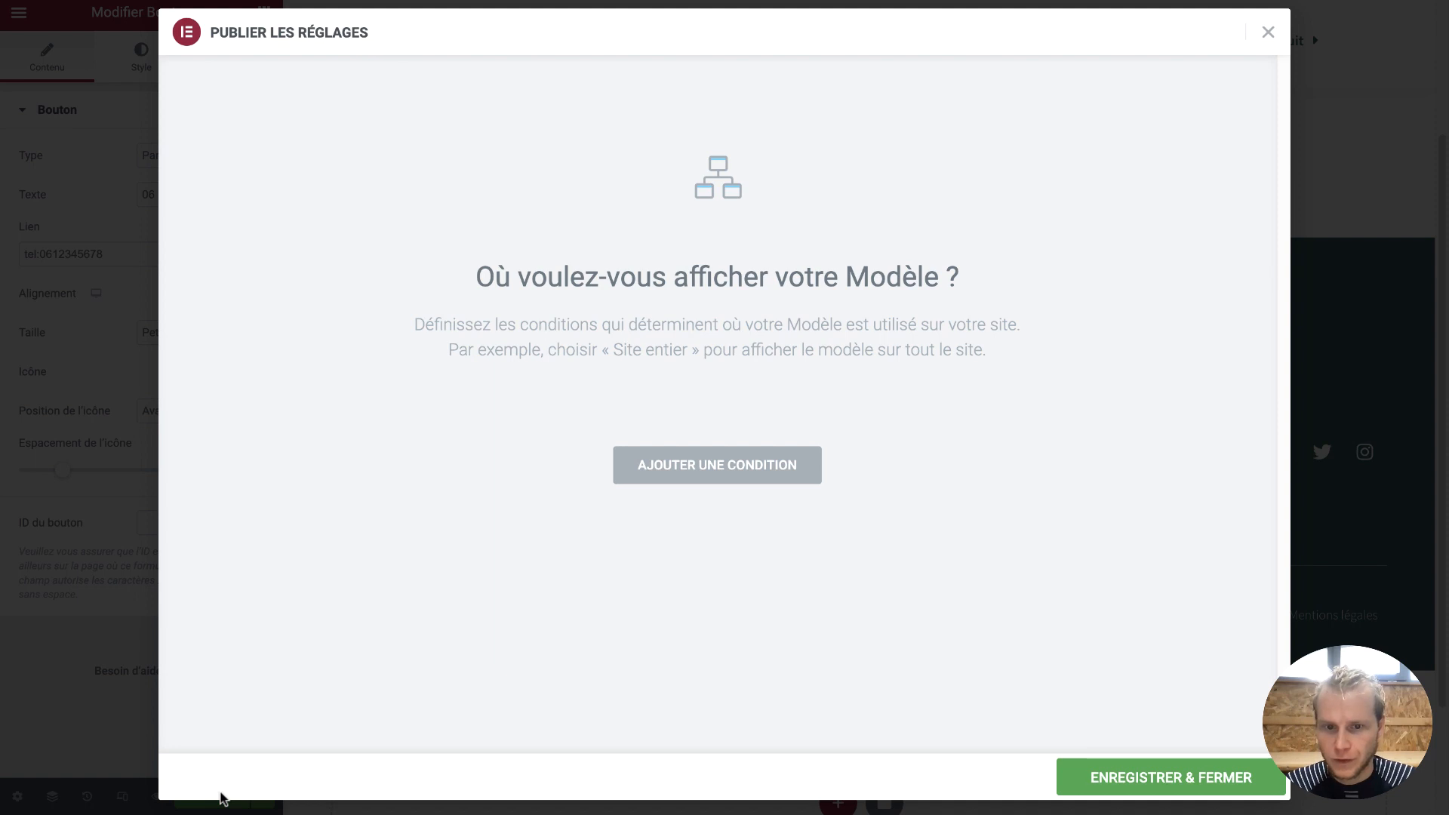
# Add a Unique > Pages condition for the Ateliers page, then Enregistrer & Fermer
pyautogui.click(740, 477)
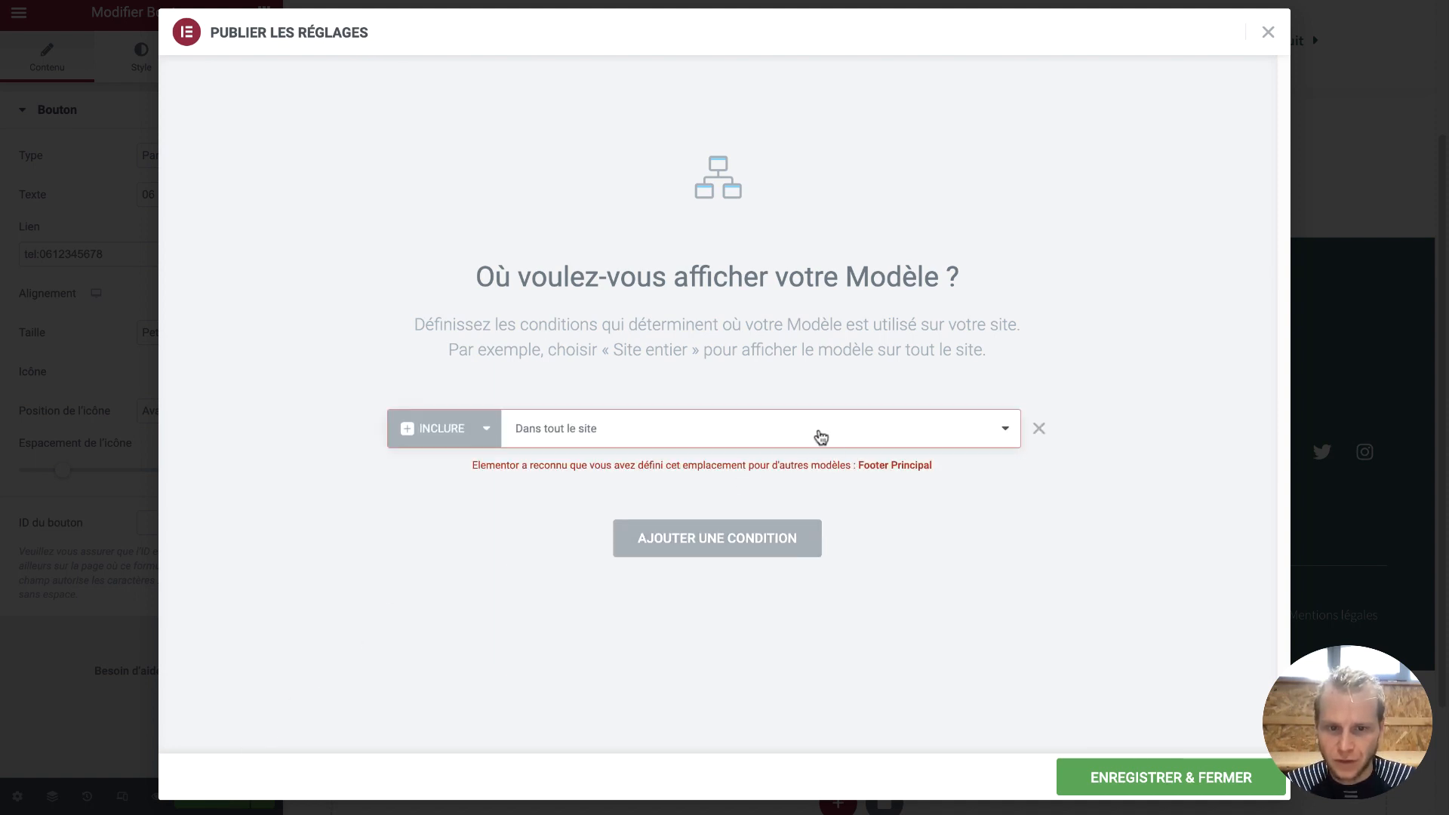
pyautogui.click(603, 431)
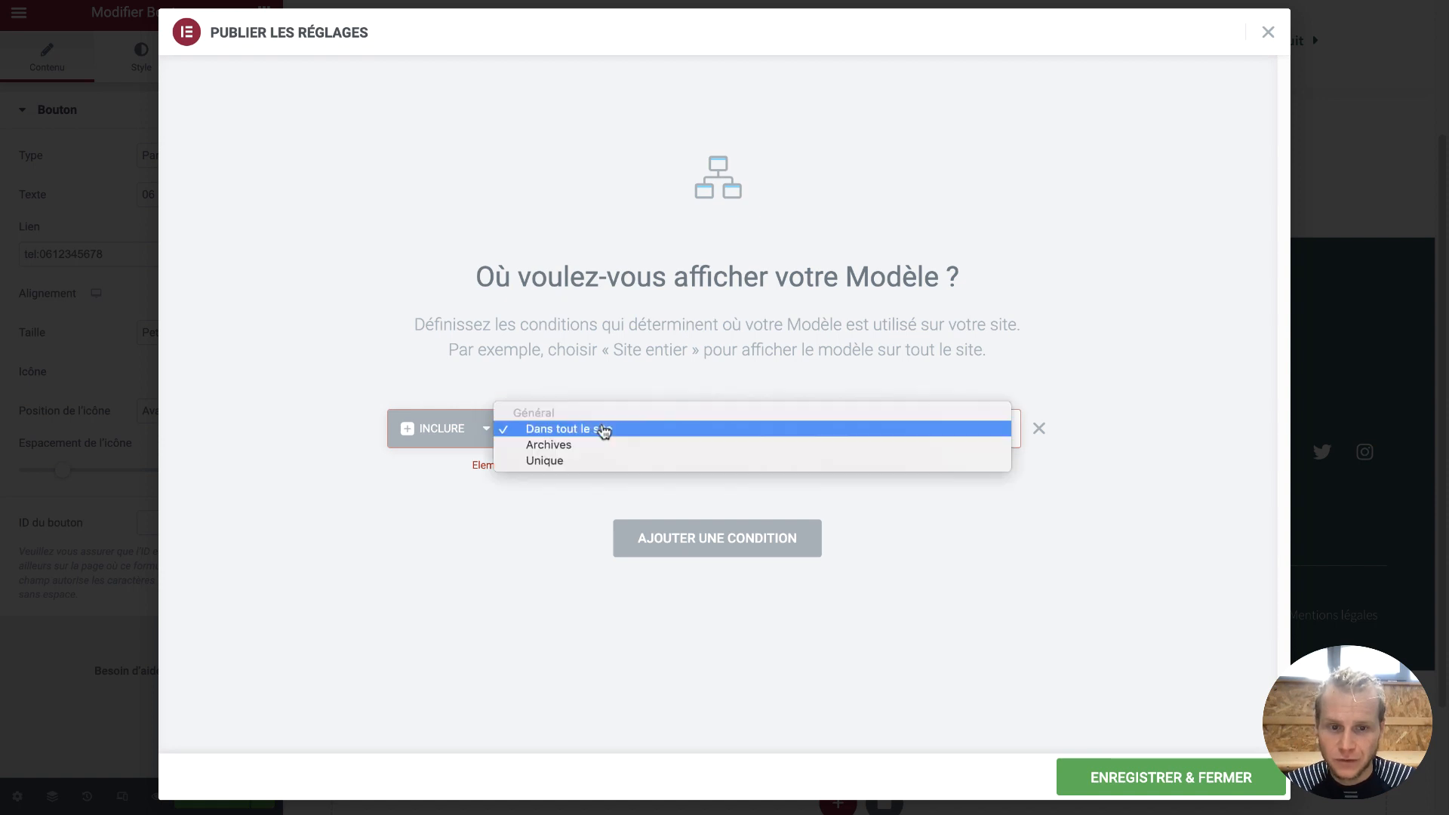
pyautogui.click(585, 462)
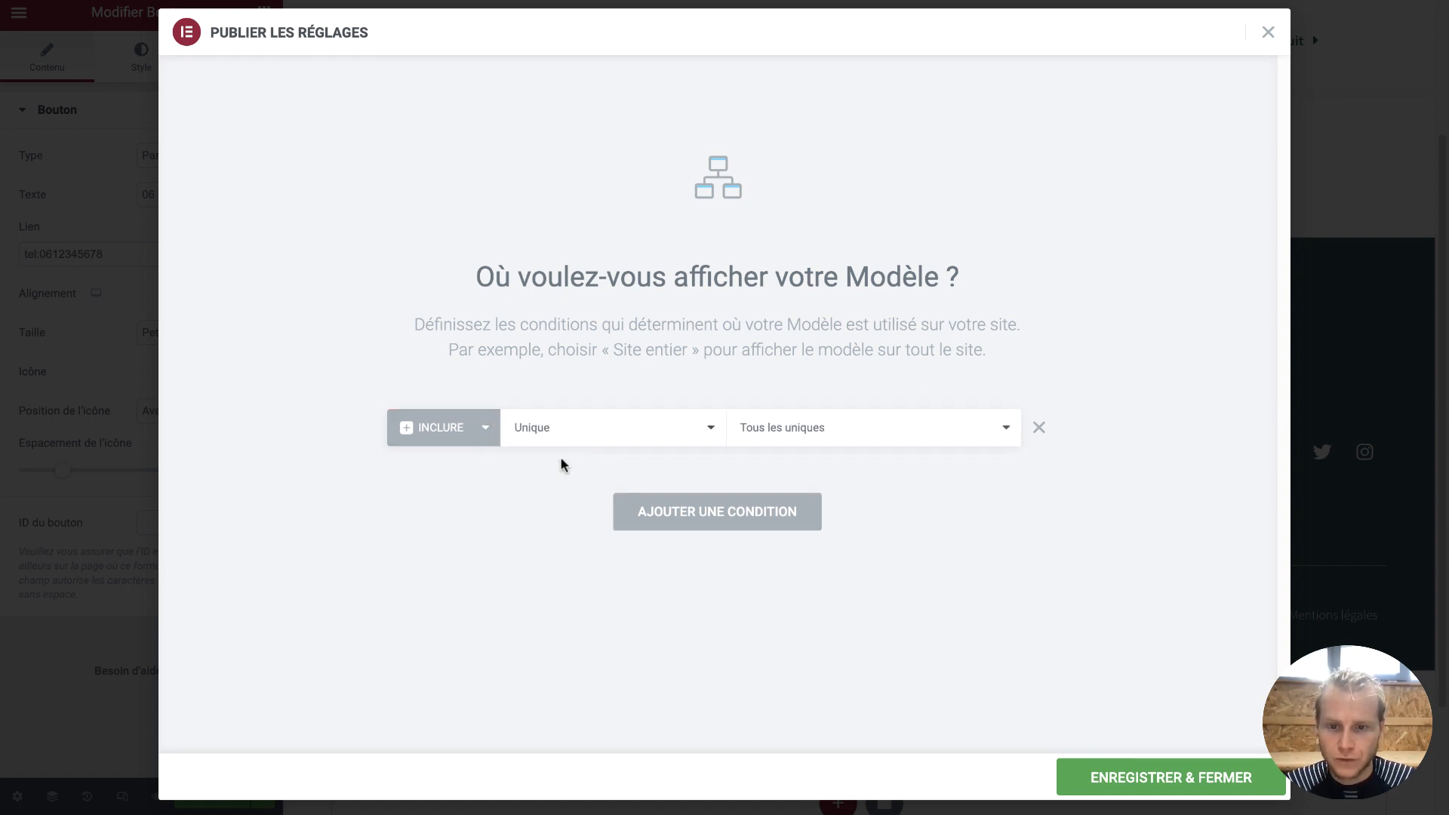
pyautogui.click(800, 436)
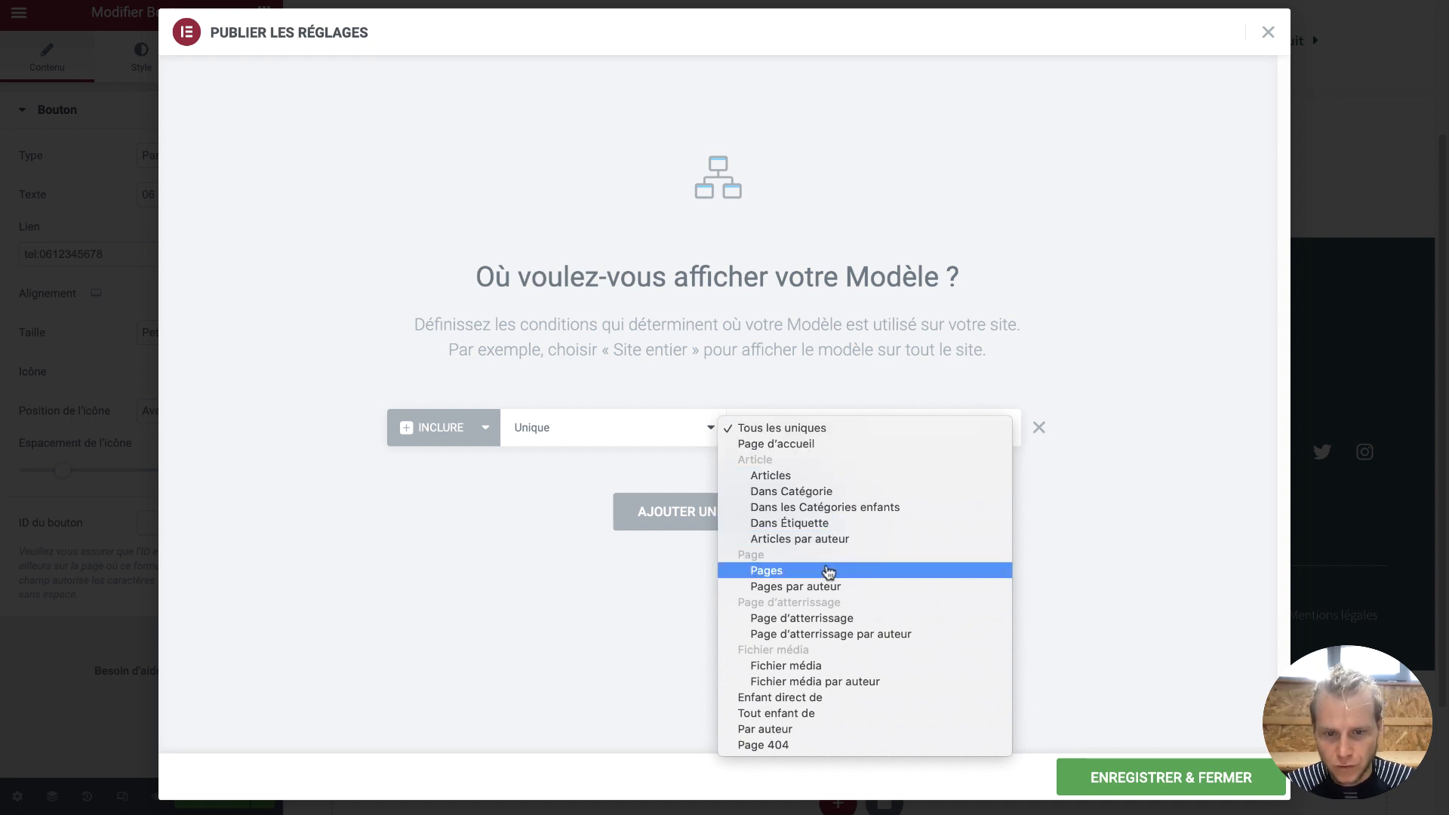
pyautogui.click(828, 575)
pyautogui.click(910, 439)
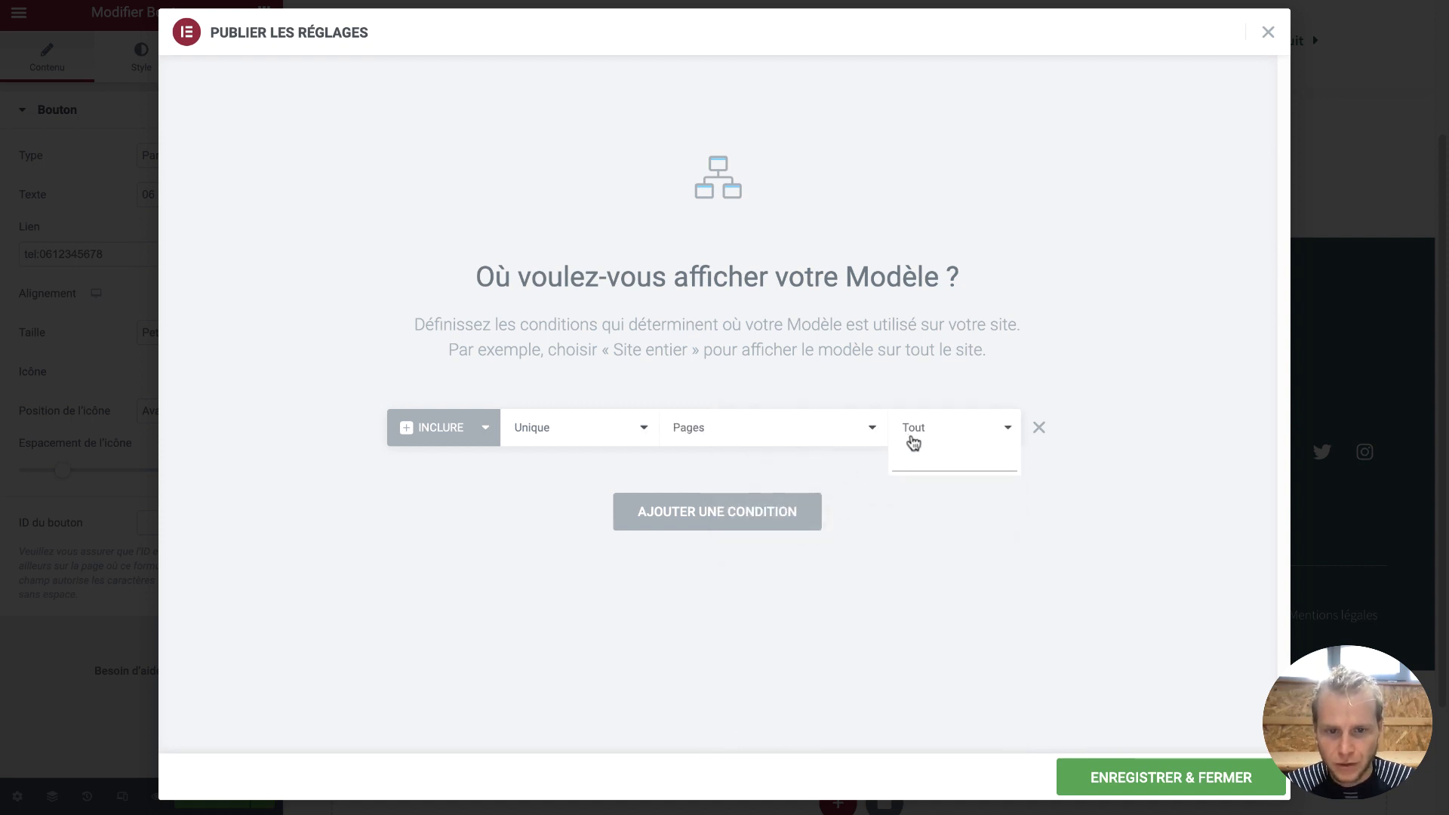
pyautogui.write('blog')
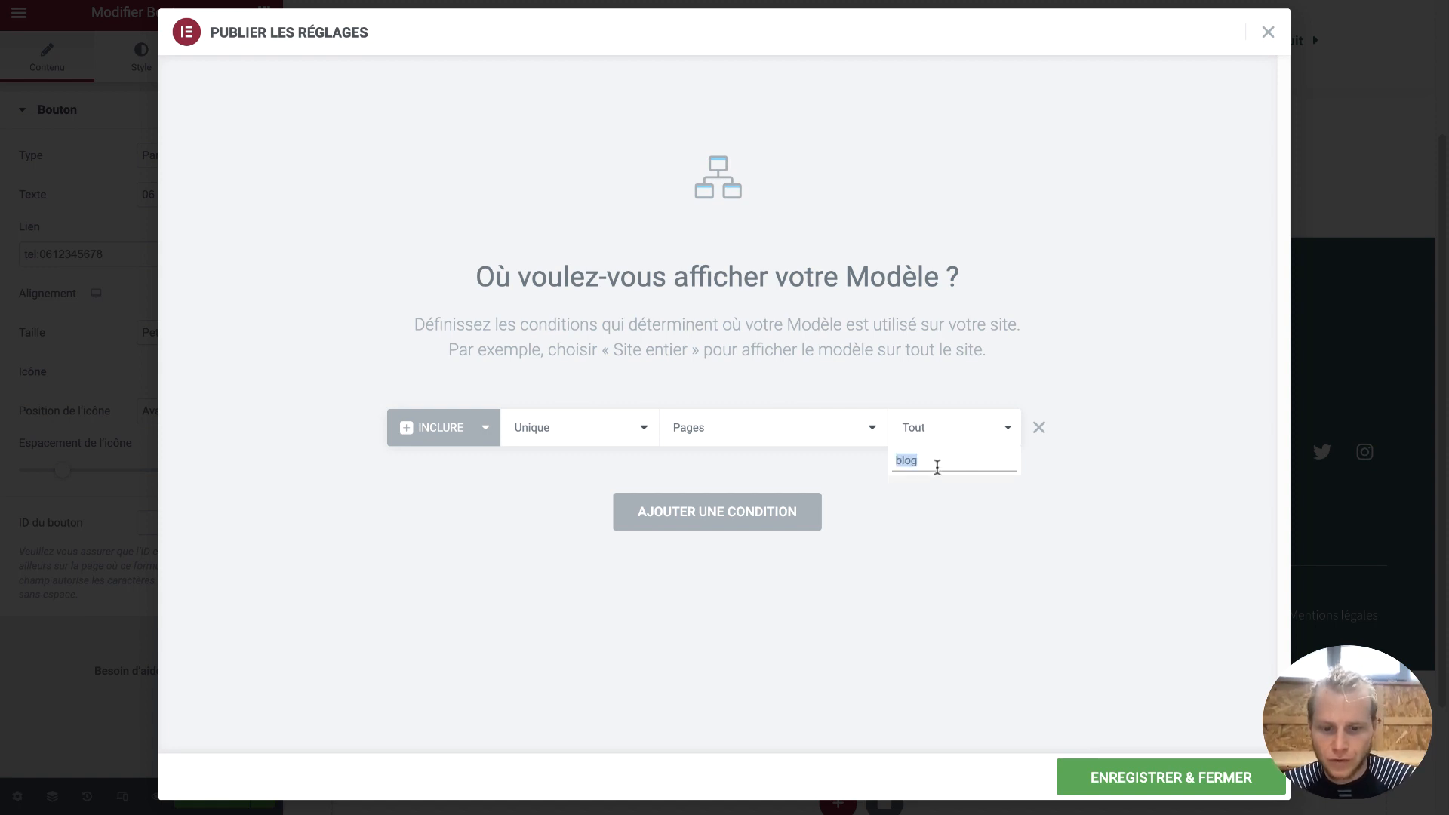
pyautogui.write('at')
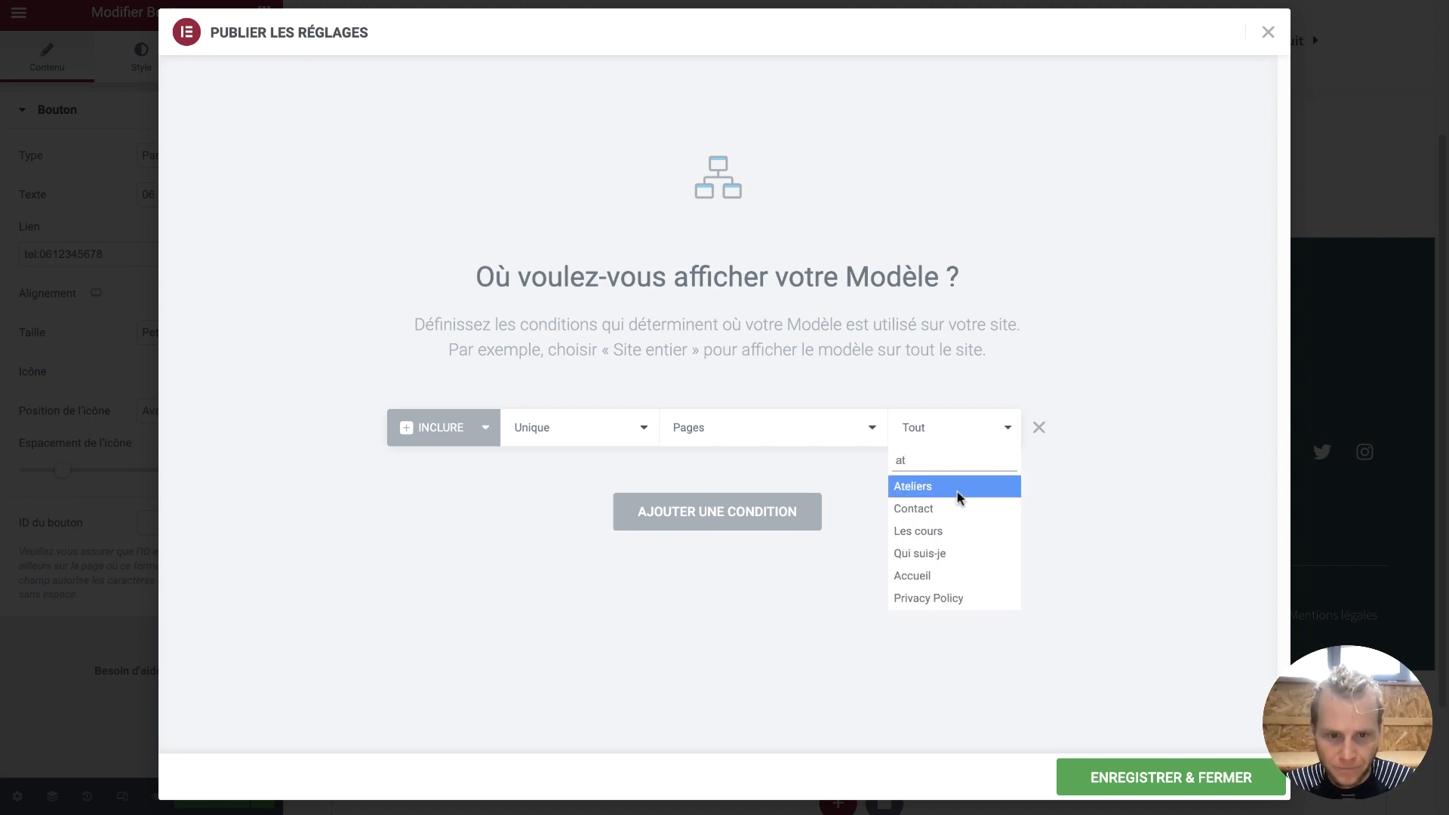
pyautogui.click(958, 489)
pyautogui.click(1108, 771)
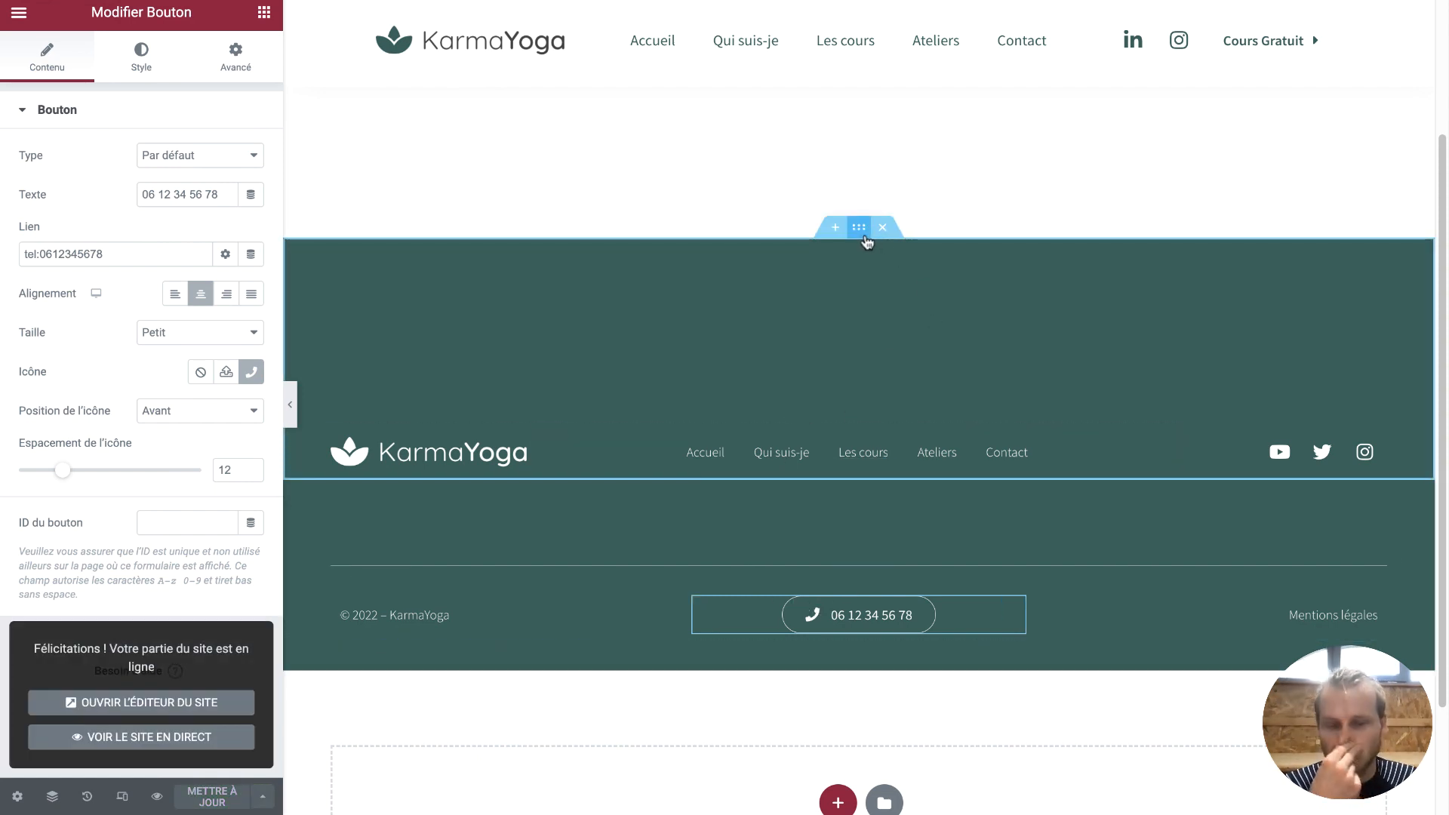
pyautogui.click(866, 240)
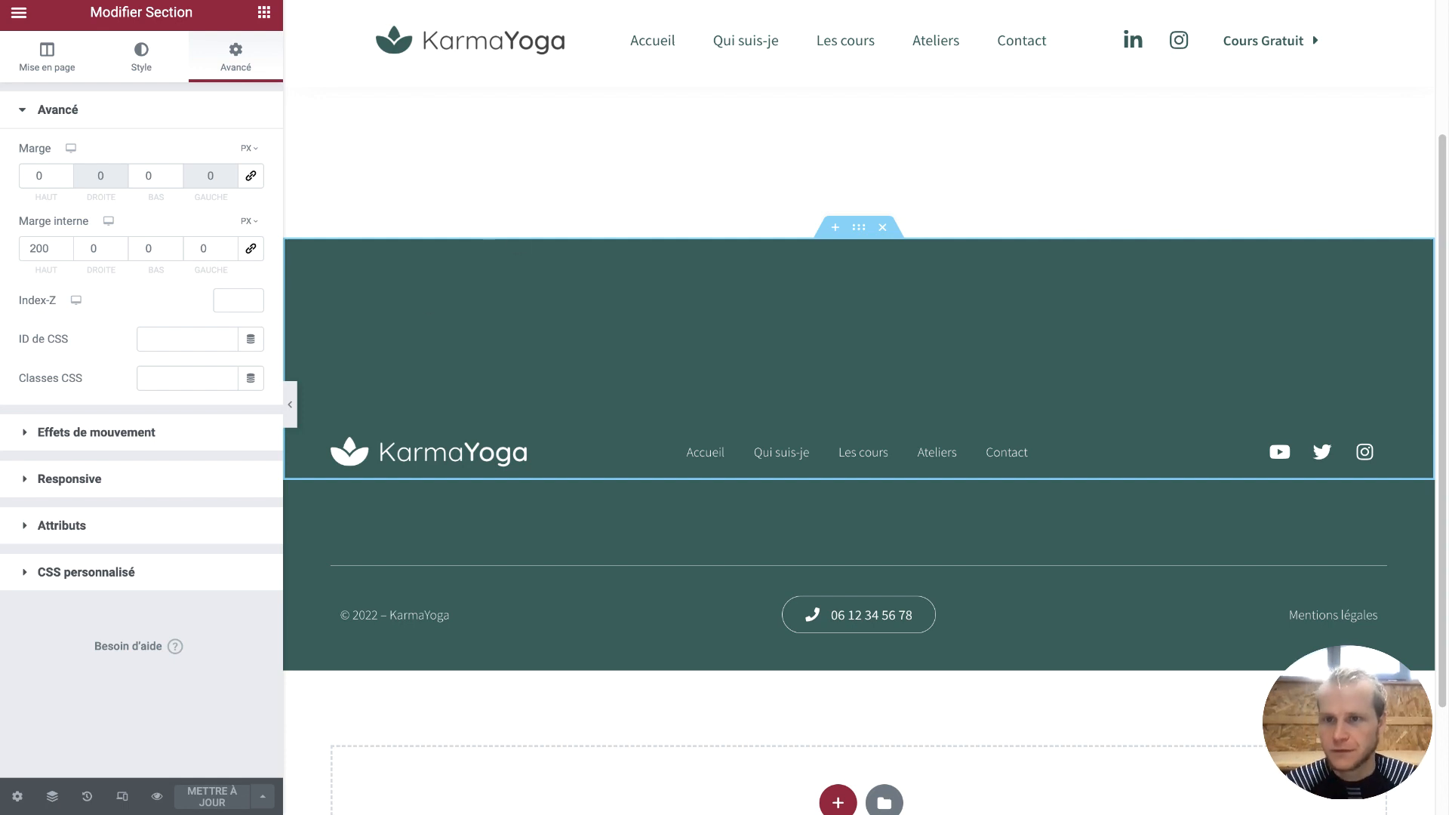
# Load the live site in a new tab and compare the footers on Accueil and Ateliers
pyautogui.press('super+t')
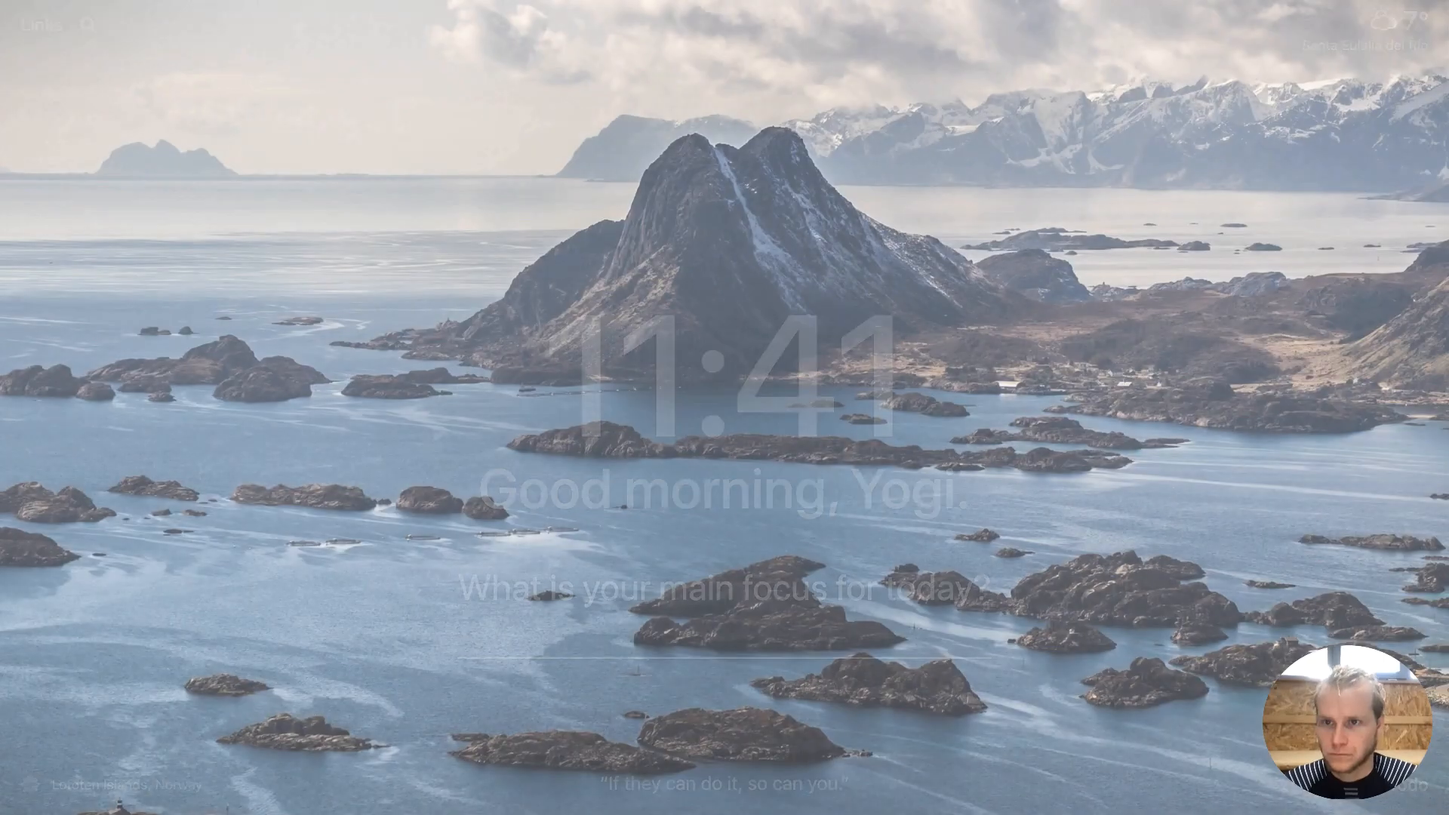
pyautogui.press('Return')
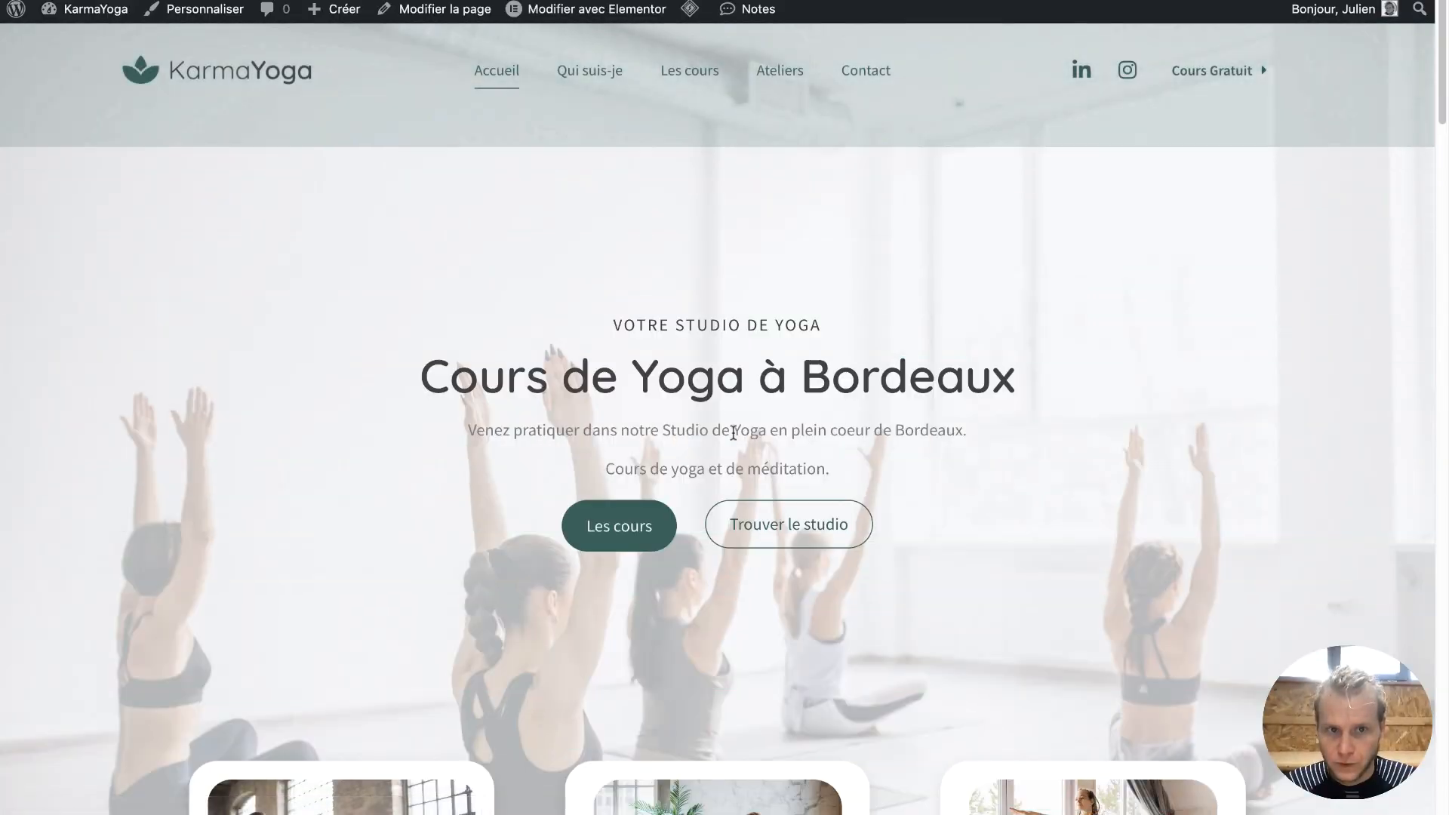
pyautogui.scroll(-5, 732, 430)
pyautogui.scroll(-20, 732, 431)
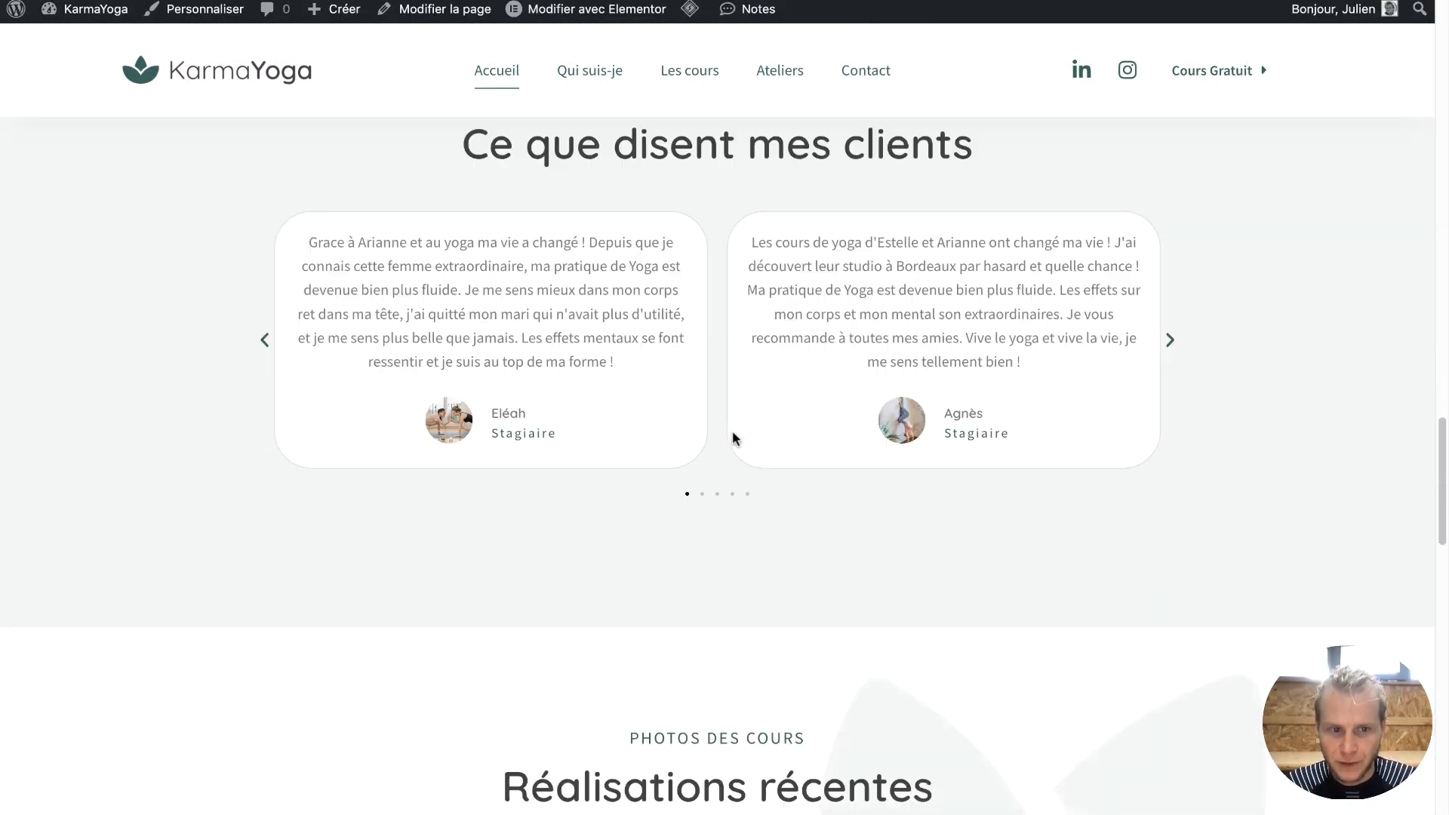
pyautogui.scroll(-8, 734, 440)
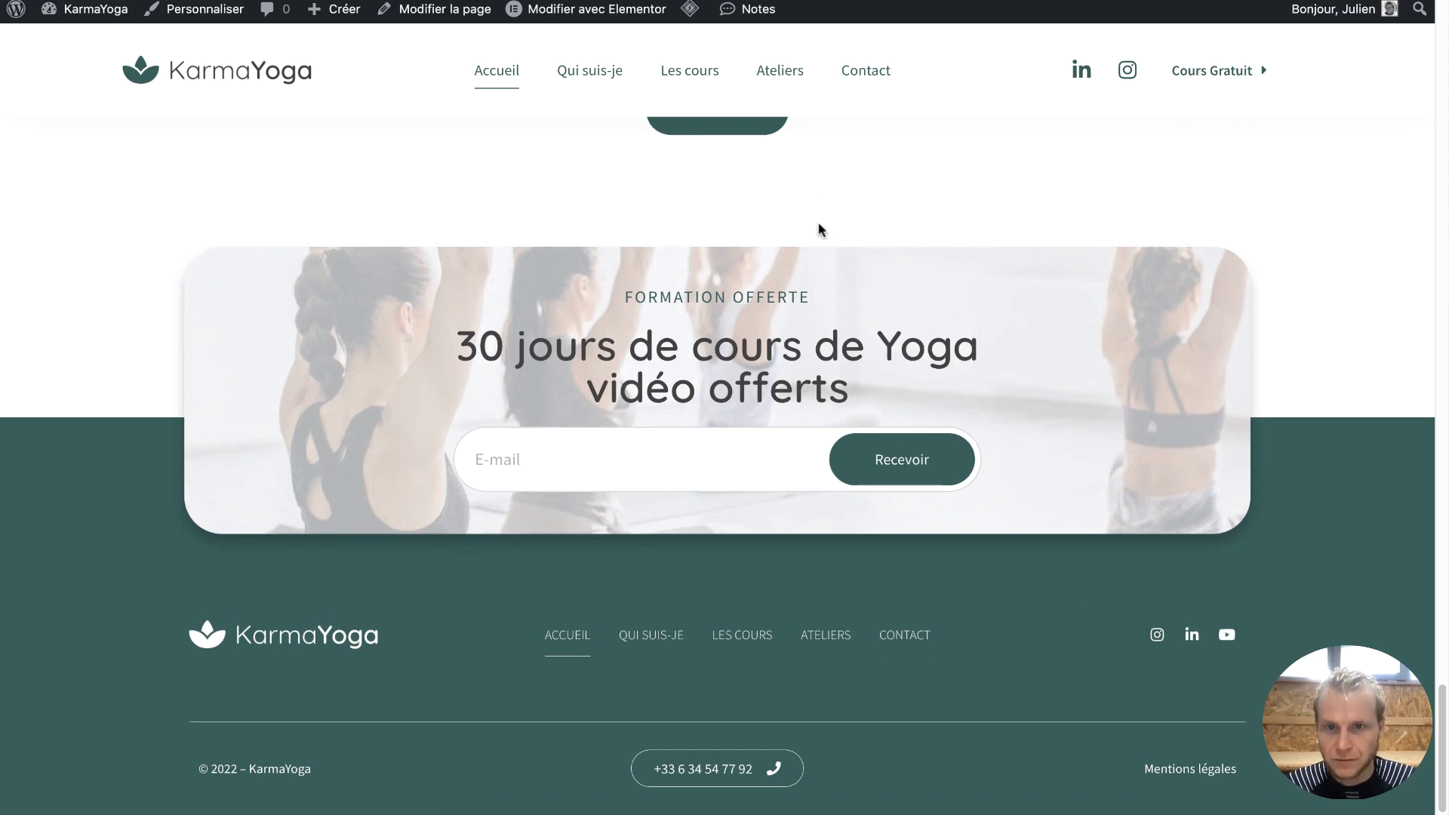
pyautogui.click(791, 88)
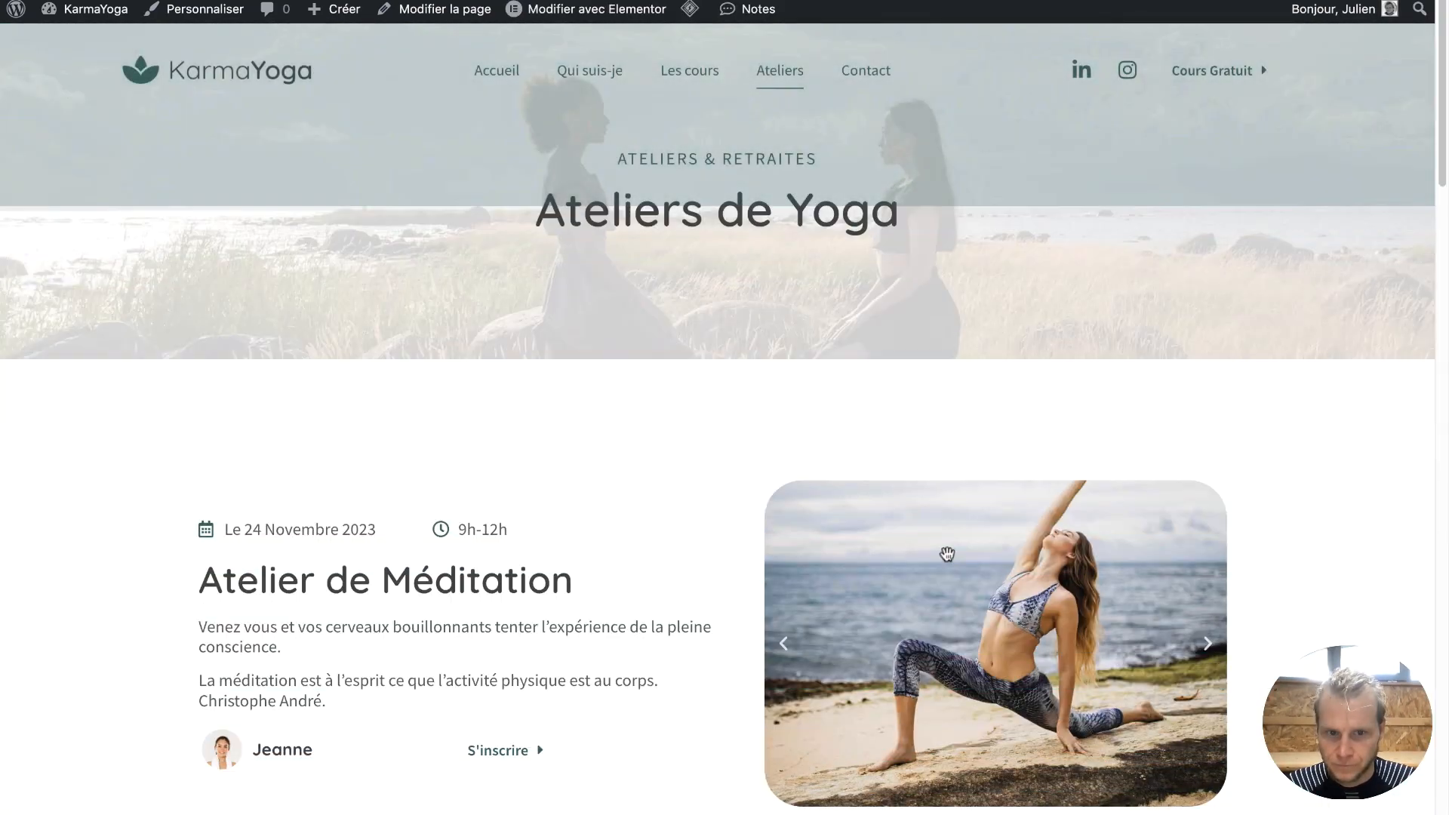
pyautogui.scroll(-20, 947, 555)
pyautogui.scroll(-10, 948, 559)
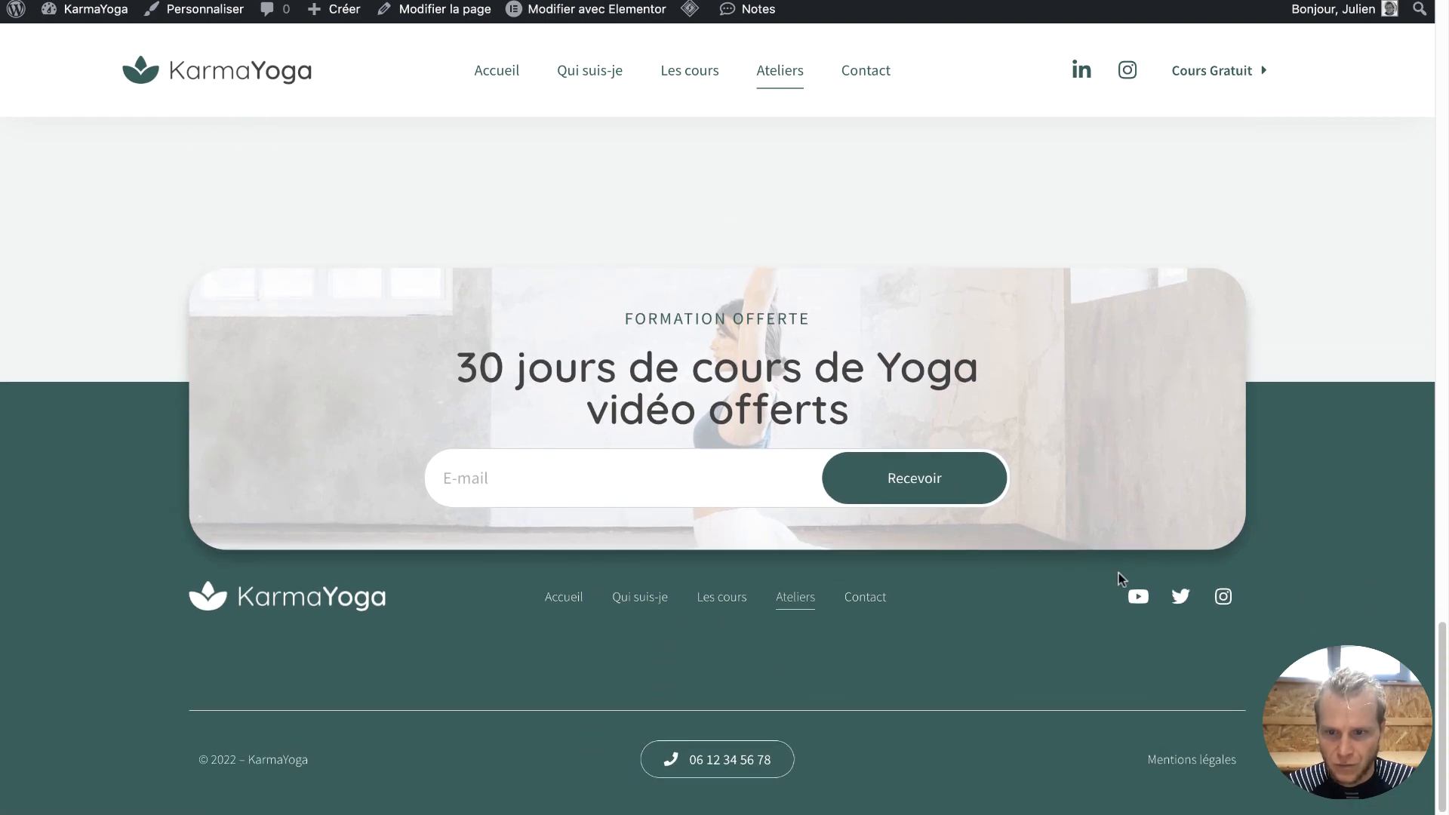
pyautogui.scroll(-20, 468, 627)
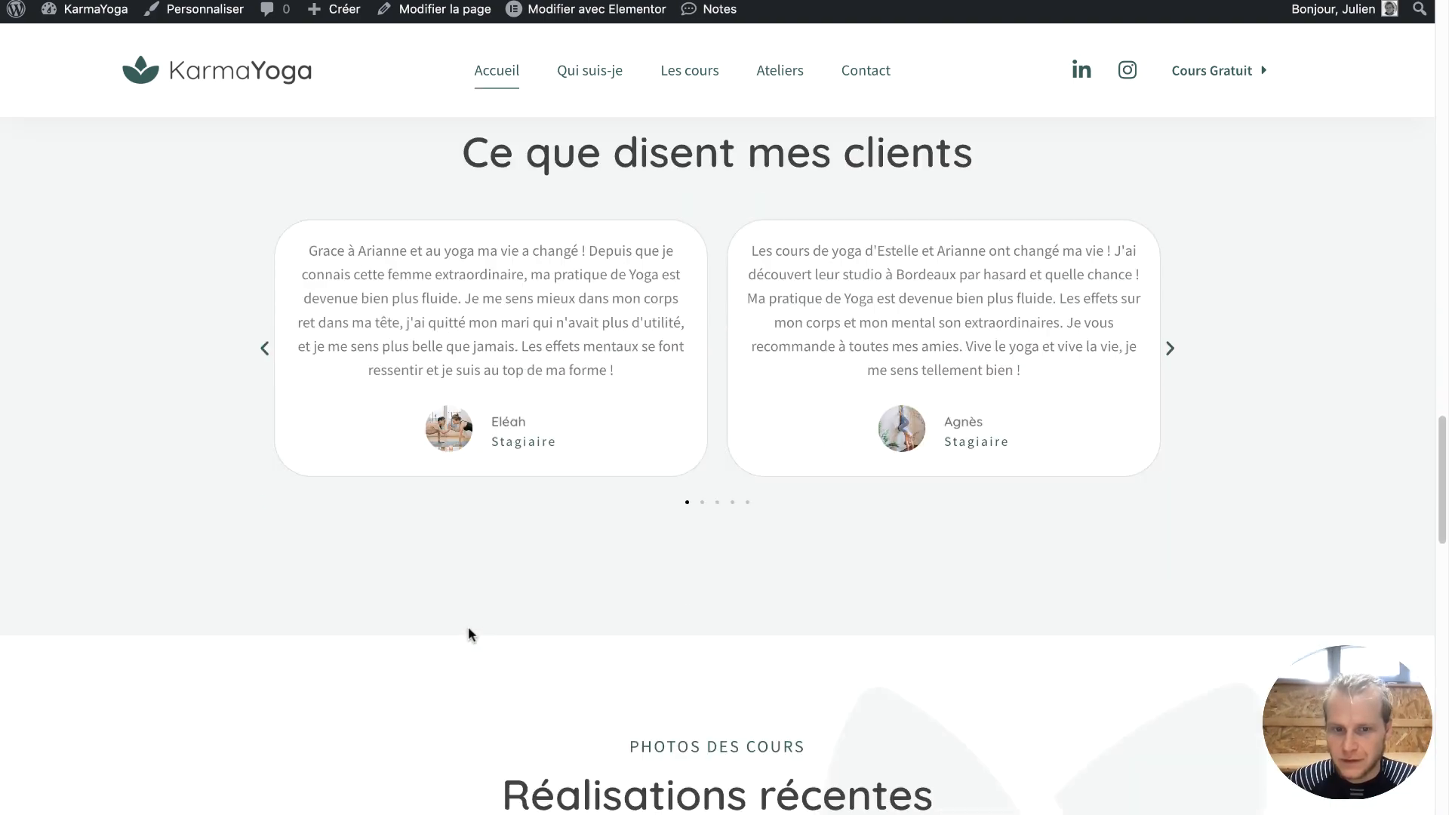
pyautogui.scroll(-6, 469, 633)
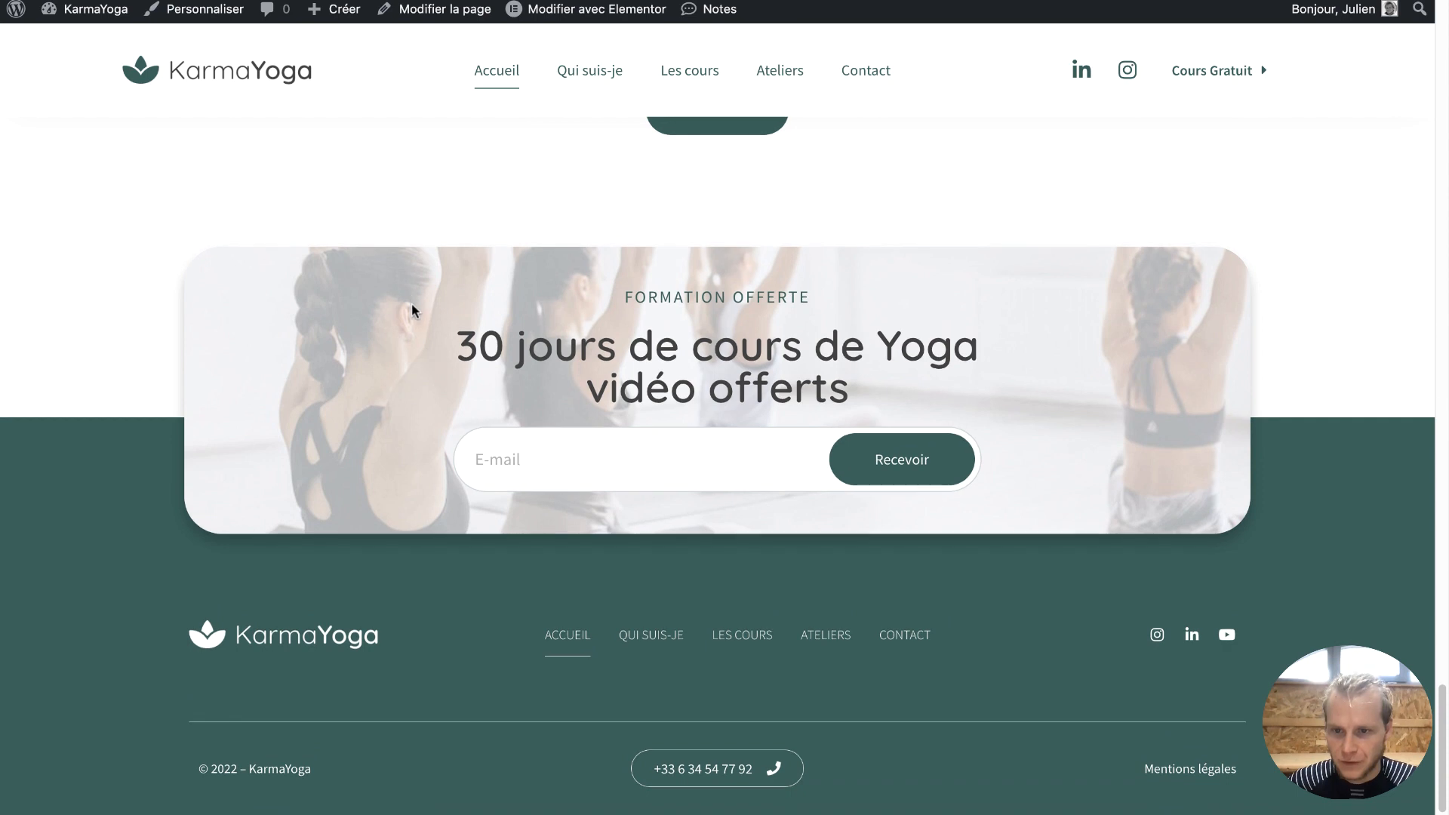